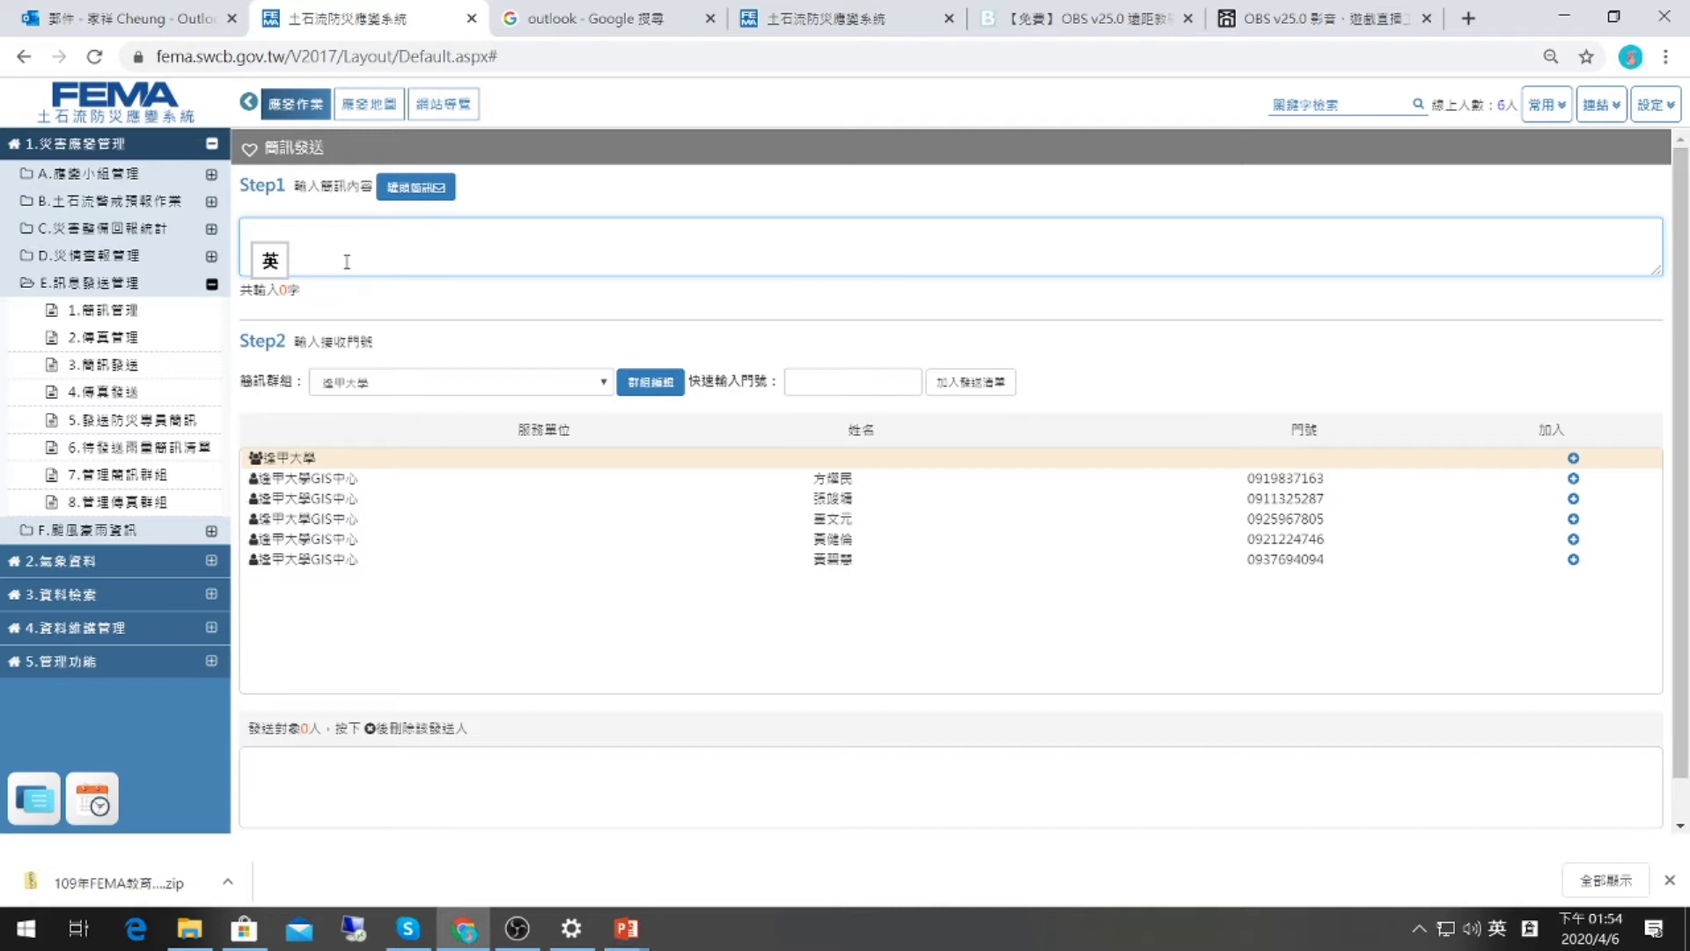
Look through the canned messages list and close it without choosing a message.
{"action": "left_click", "coordinate": [446, 256]}
{"action": "left_click", "coordinate": [427, 197]}
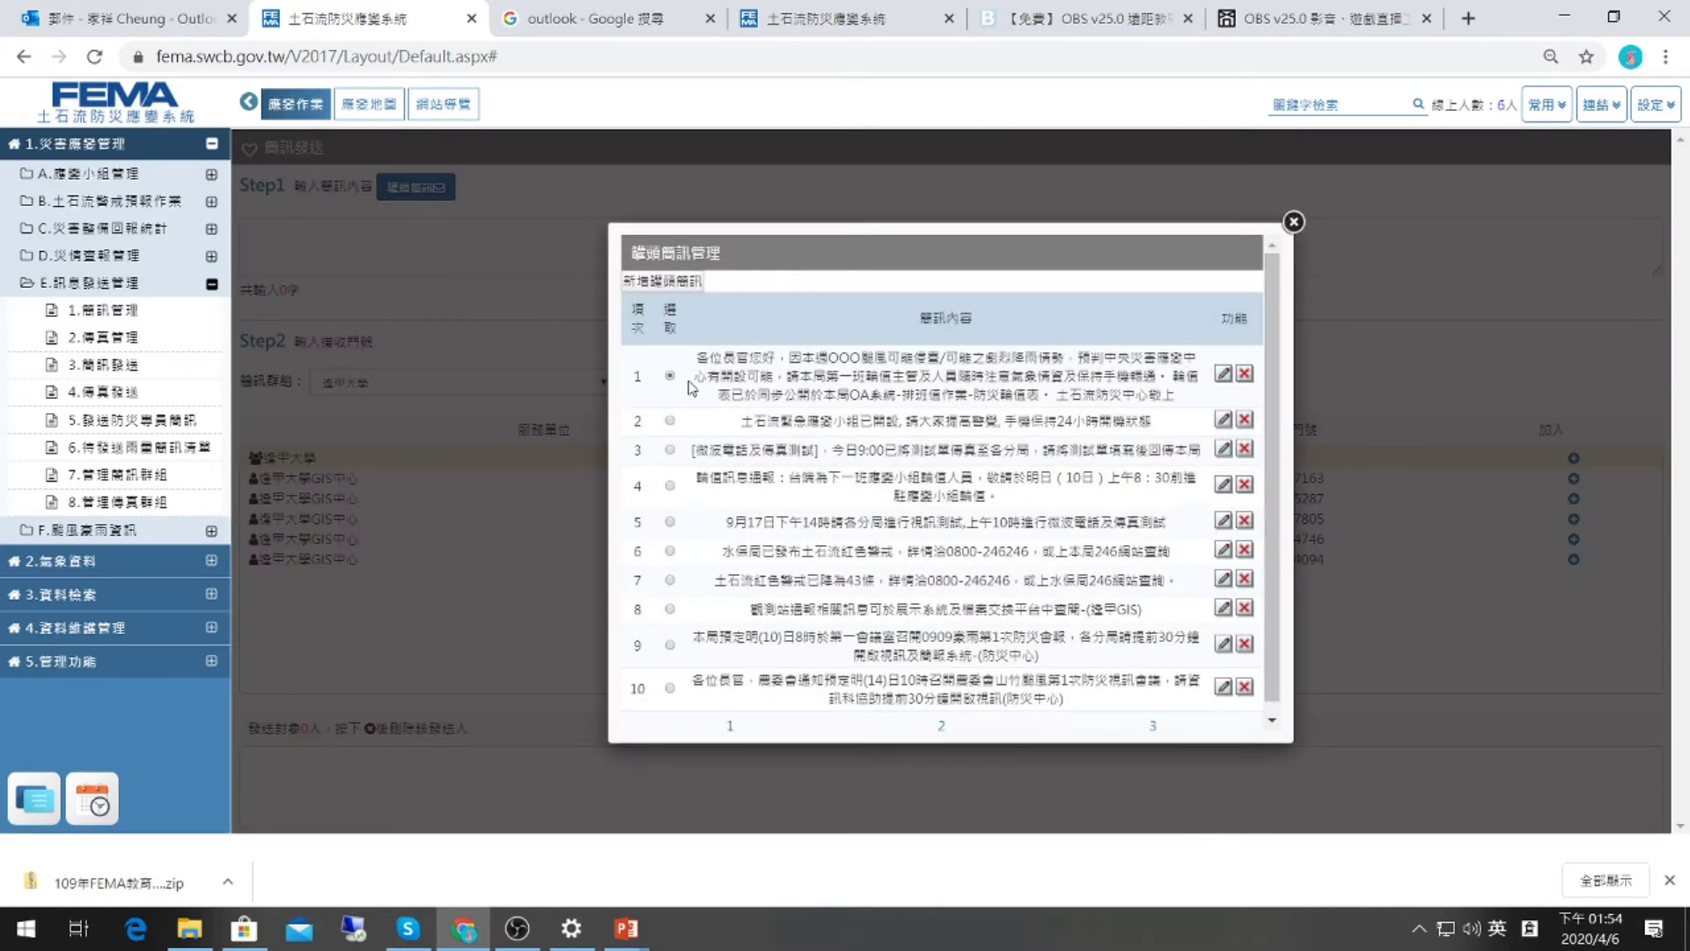
{"action": "left_click", "coordinate": [1294, 221]}
{"action": "left_click", "coordinate": [418, 267]}
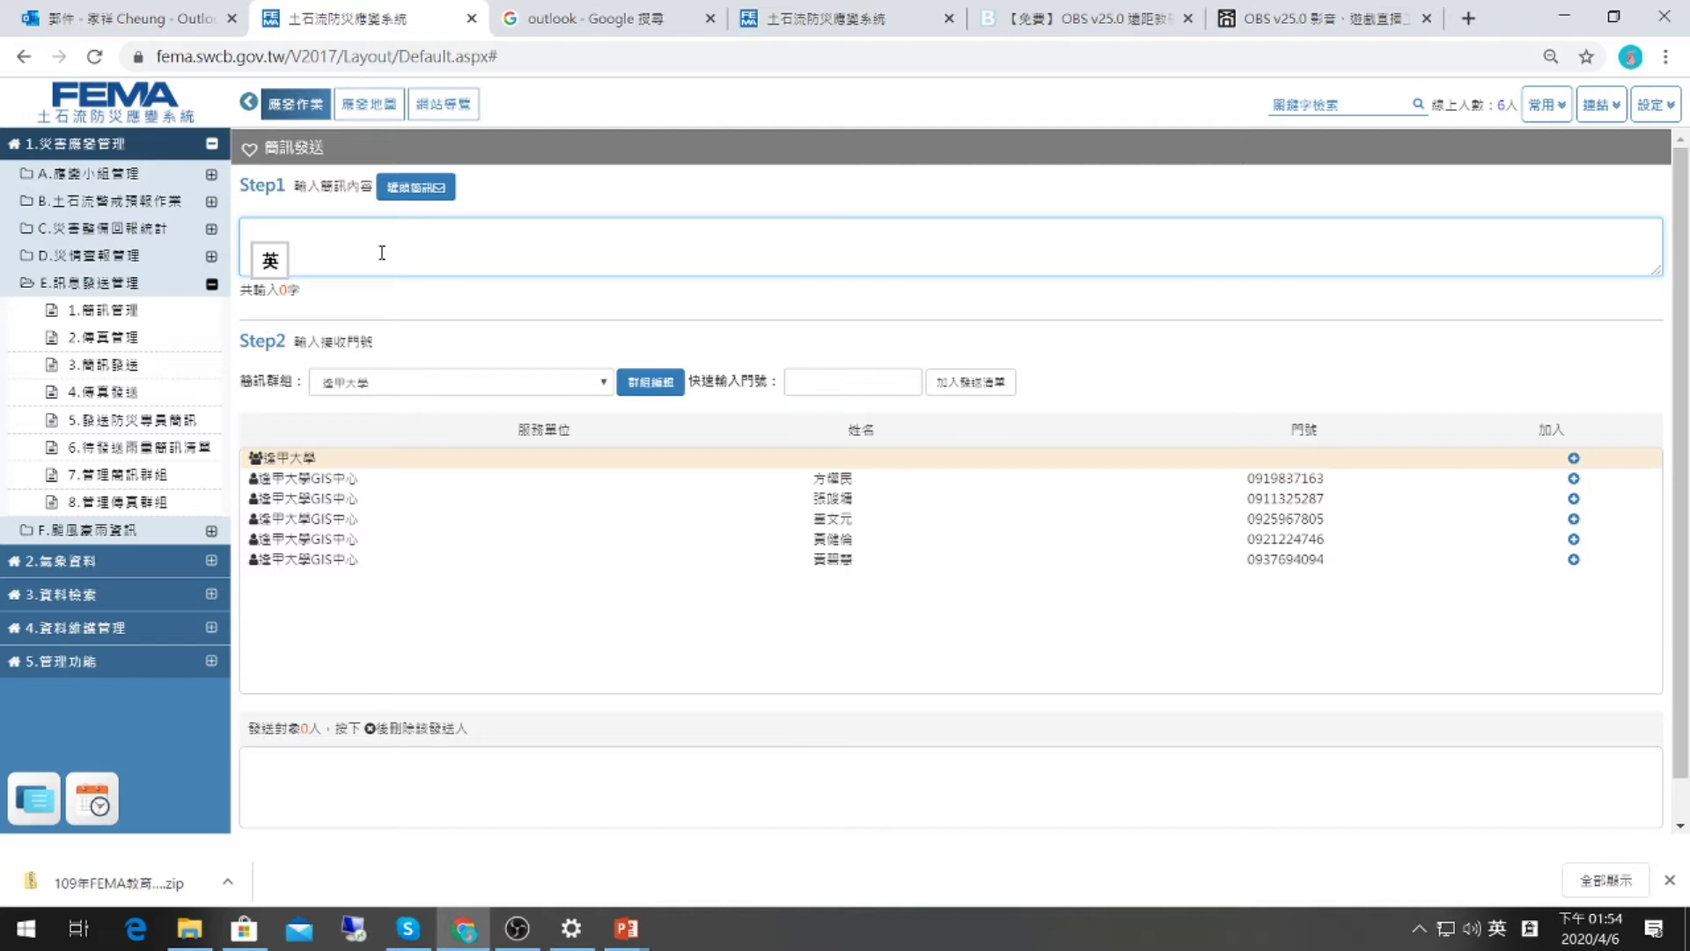
Select the 觀測站狀況通報(系統使用) group and add all 18 members to the send list.
{"action": "left_click", "coordinate": [431, 385]}
{"action": "left_click", "coordinate": [464, 404]}
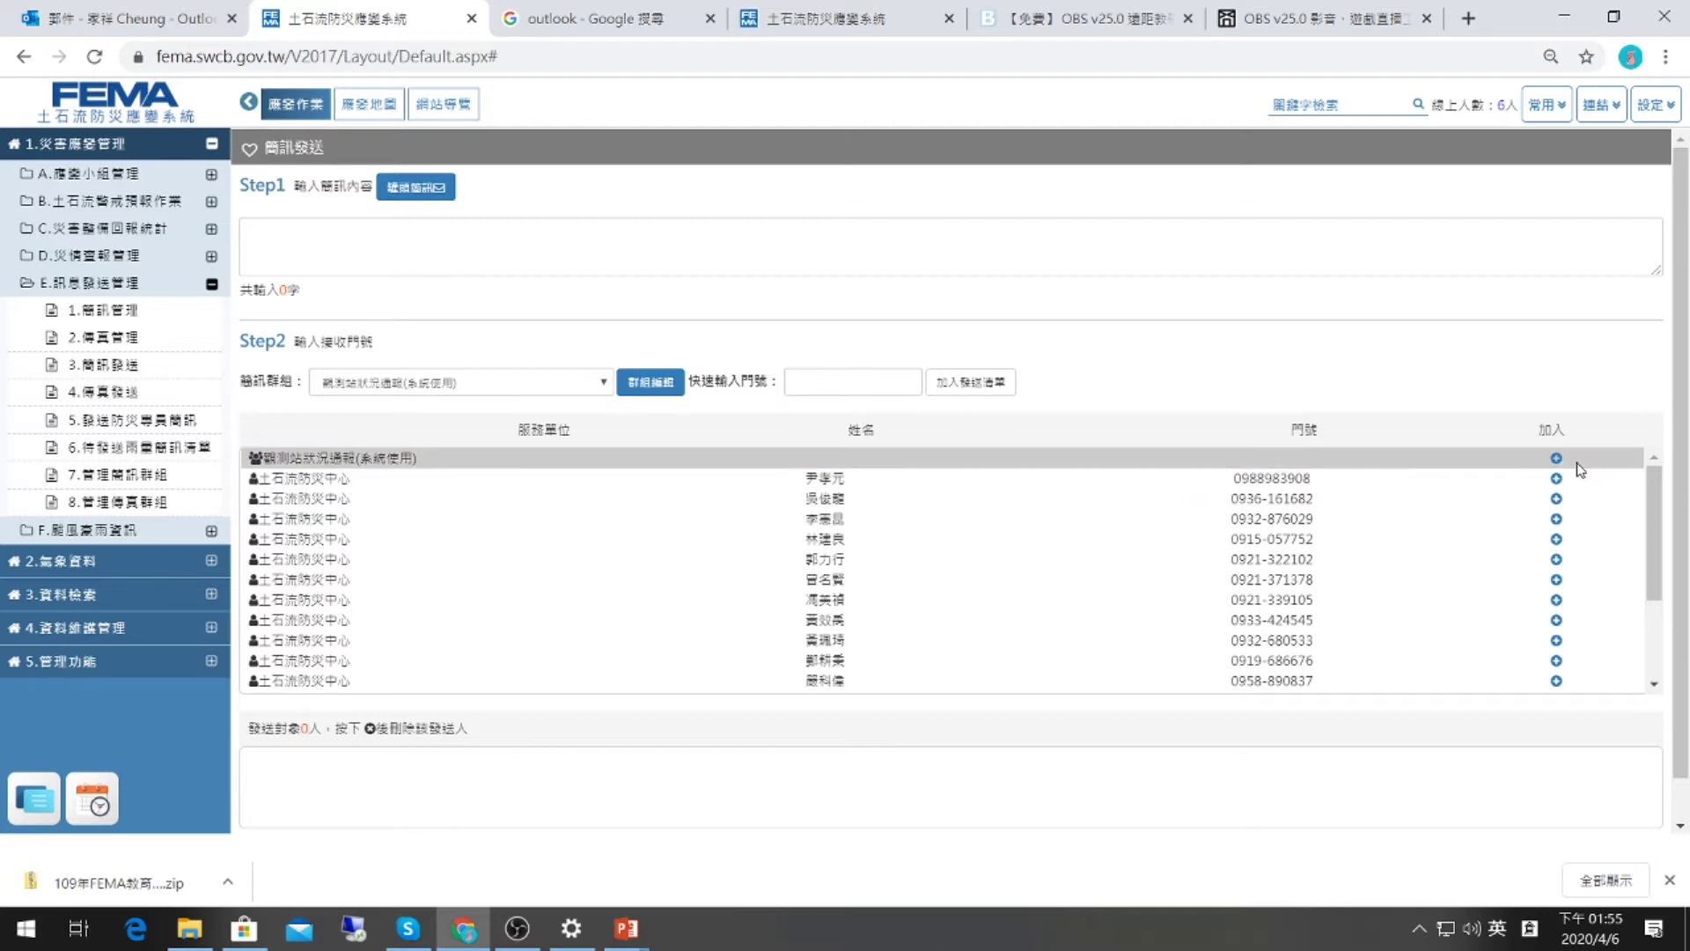
{"action": "scroll", "coordinate": [1507, 573], "scroll_direction": "down", "scroll_amount": 3}
{"action": "scroll", "coordinate": [1507, 572], "scroll_direction": "up", "scroll_amount": 3}
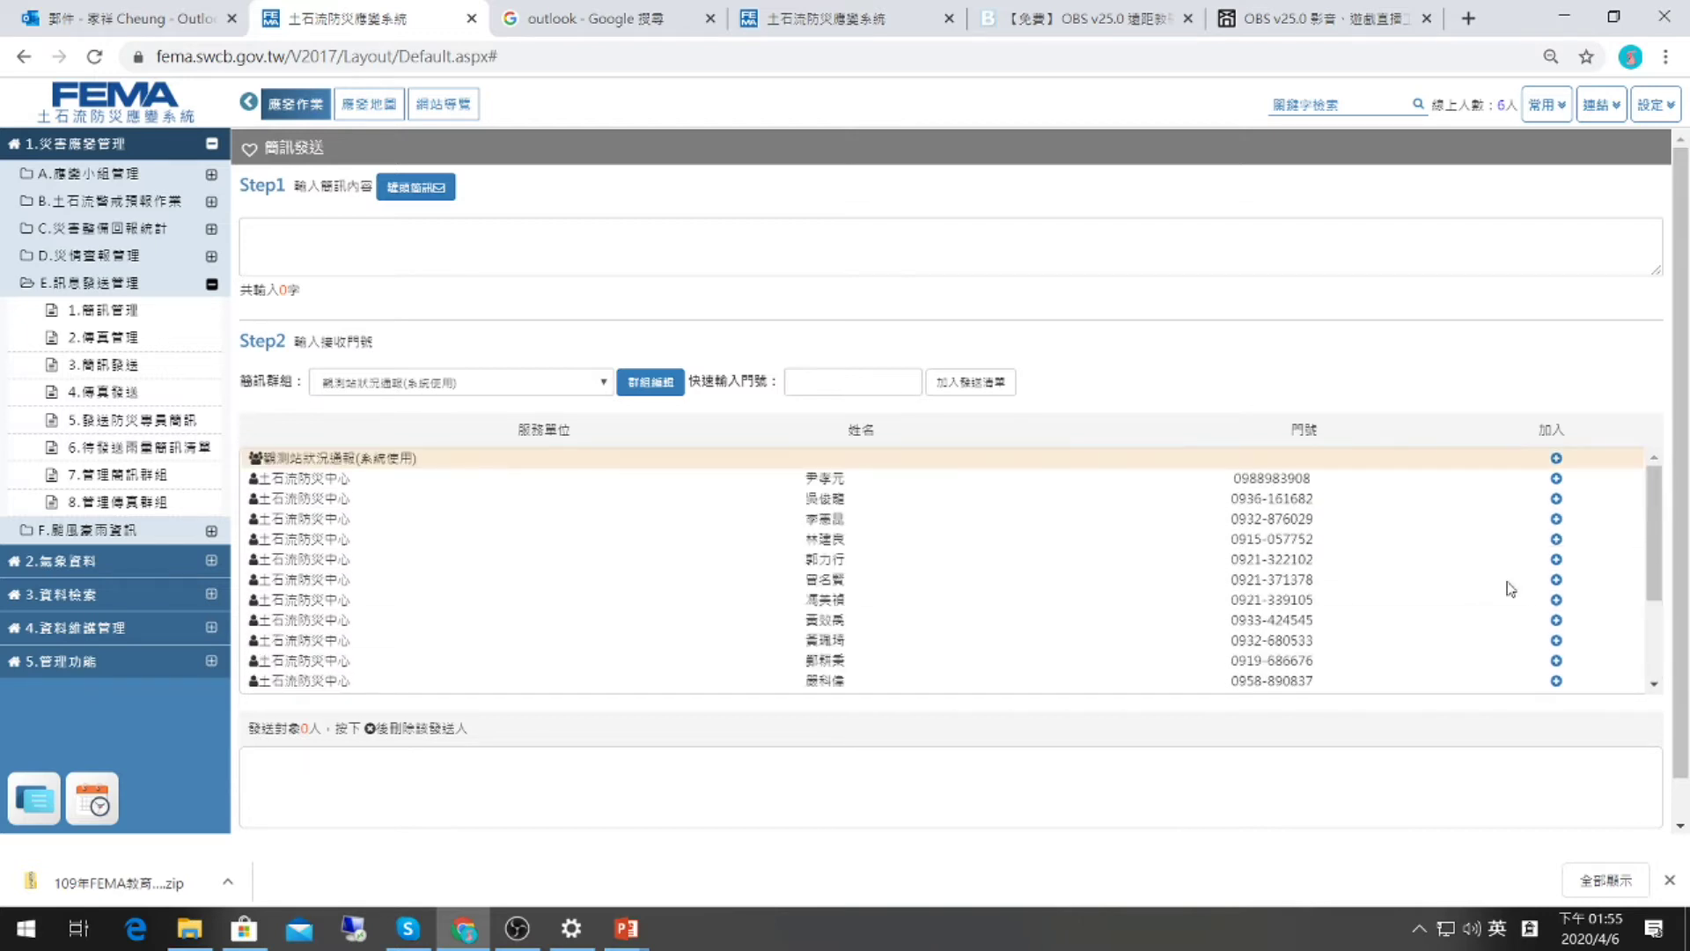
{"action": "left_click", "coordinate": [1557, 460]}
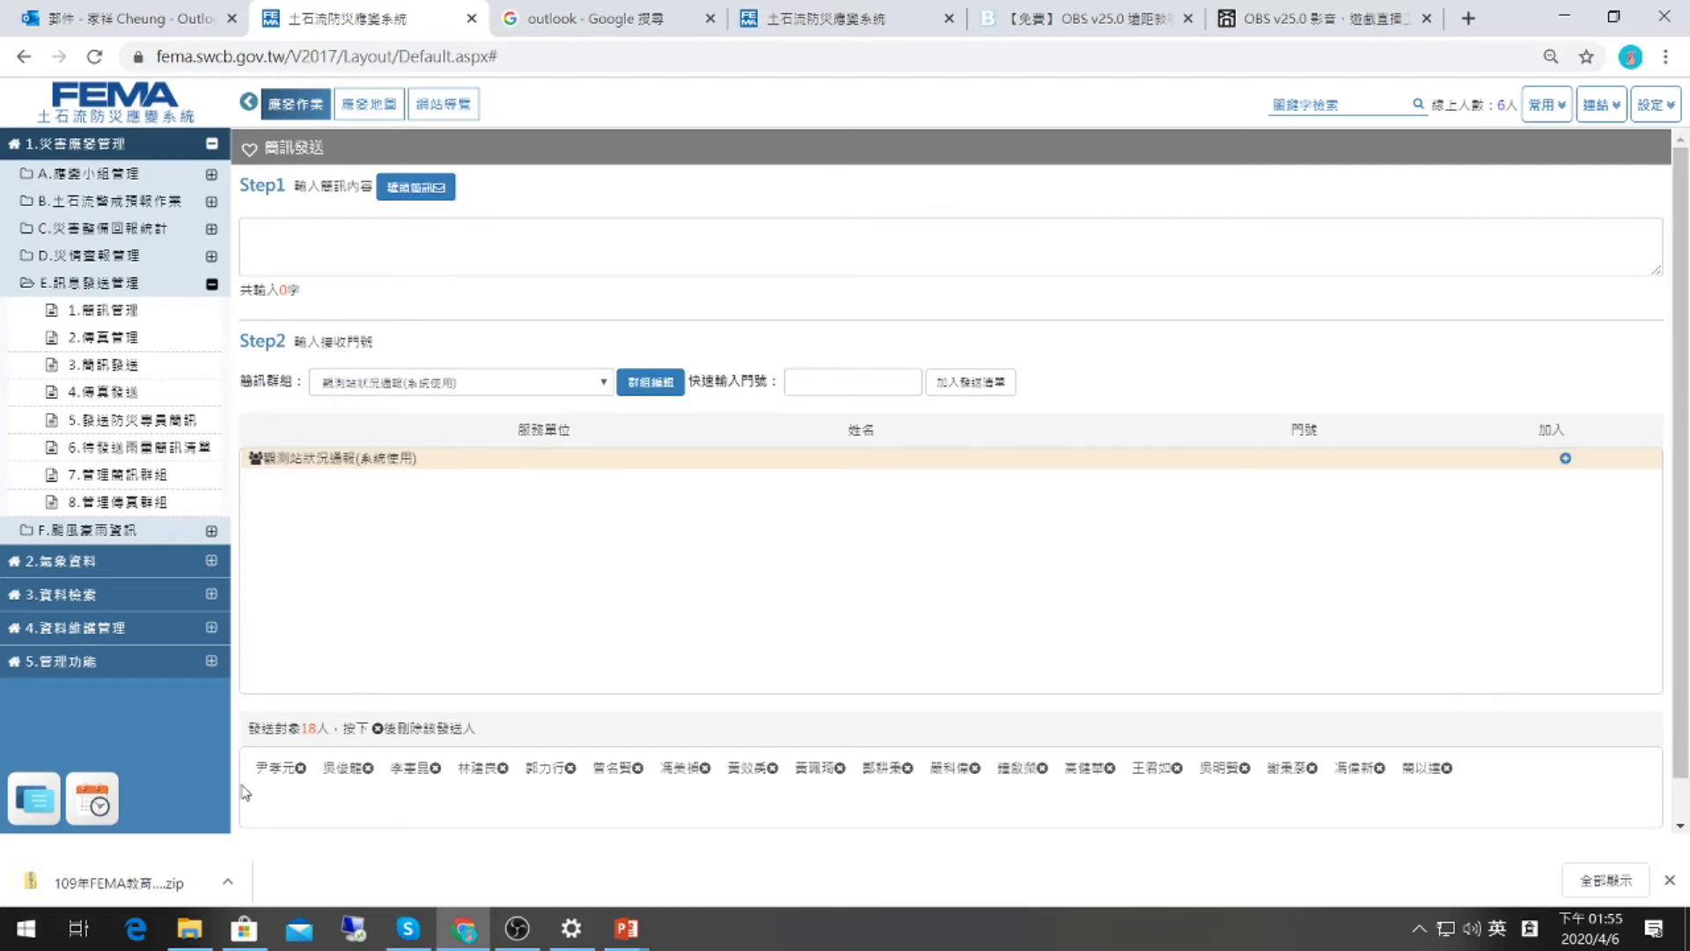
Remove all the added recipients from the send list.
{"action": "left_click", "coordinate": [302, 769]}
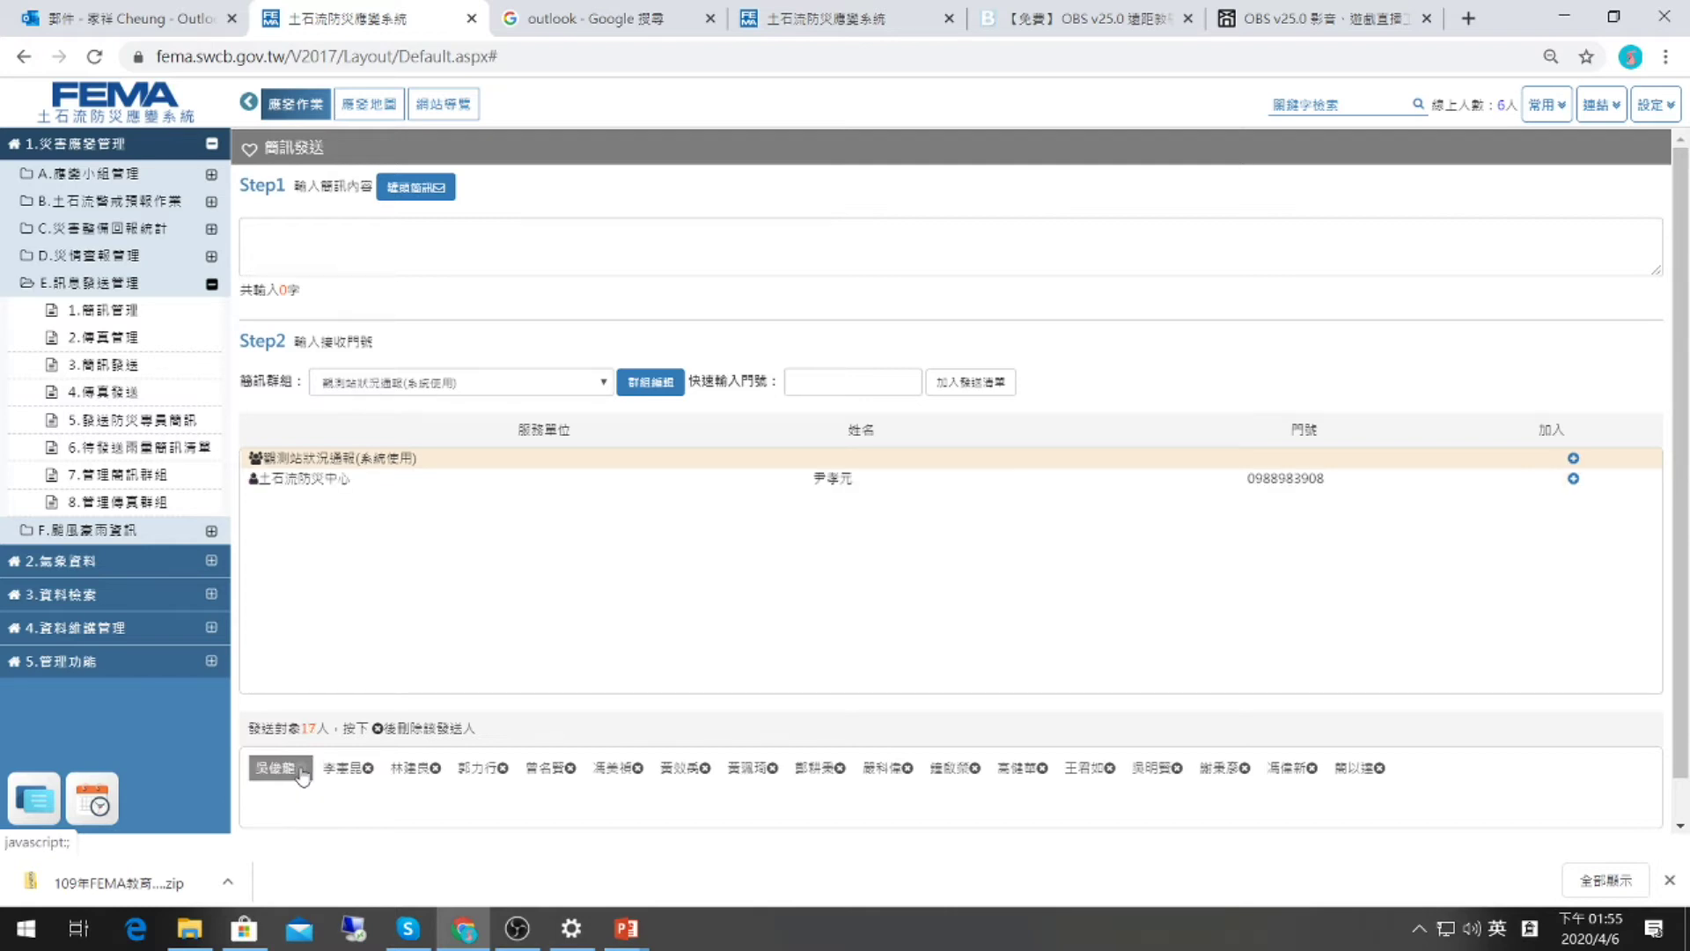
{"action": "double_click", "coordinate": [302, 769]}
{"action": "left_click", "coordinate": [302, 769]}
{"action": "double_click", "coordinate": [302, 769]}
{"action": "double_click", "coordinate": [302, 769]}
{"action": "double_click", "coordinate": [302, 770]}
{"action": "double_click", "coordinate": [302, 769]}
{"action": "double_click", "coordinate": [302, 769]}
{"action": "double_click", "coordinate": [302, 769]}
{"action": "left_click", "coordinate": [301, 769]}
{"action": "left_click", "coordinate": [302, 769]}
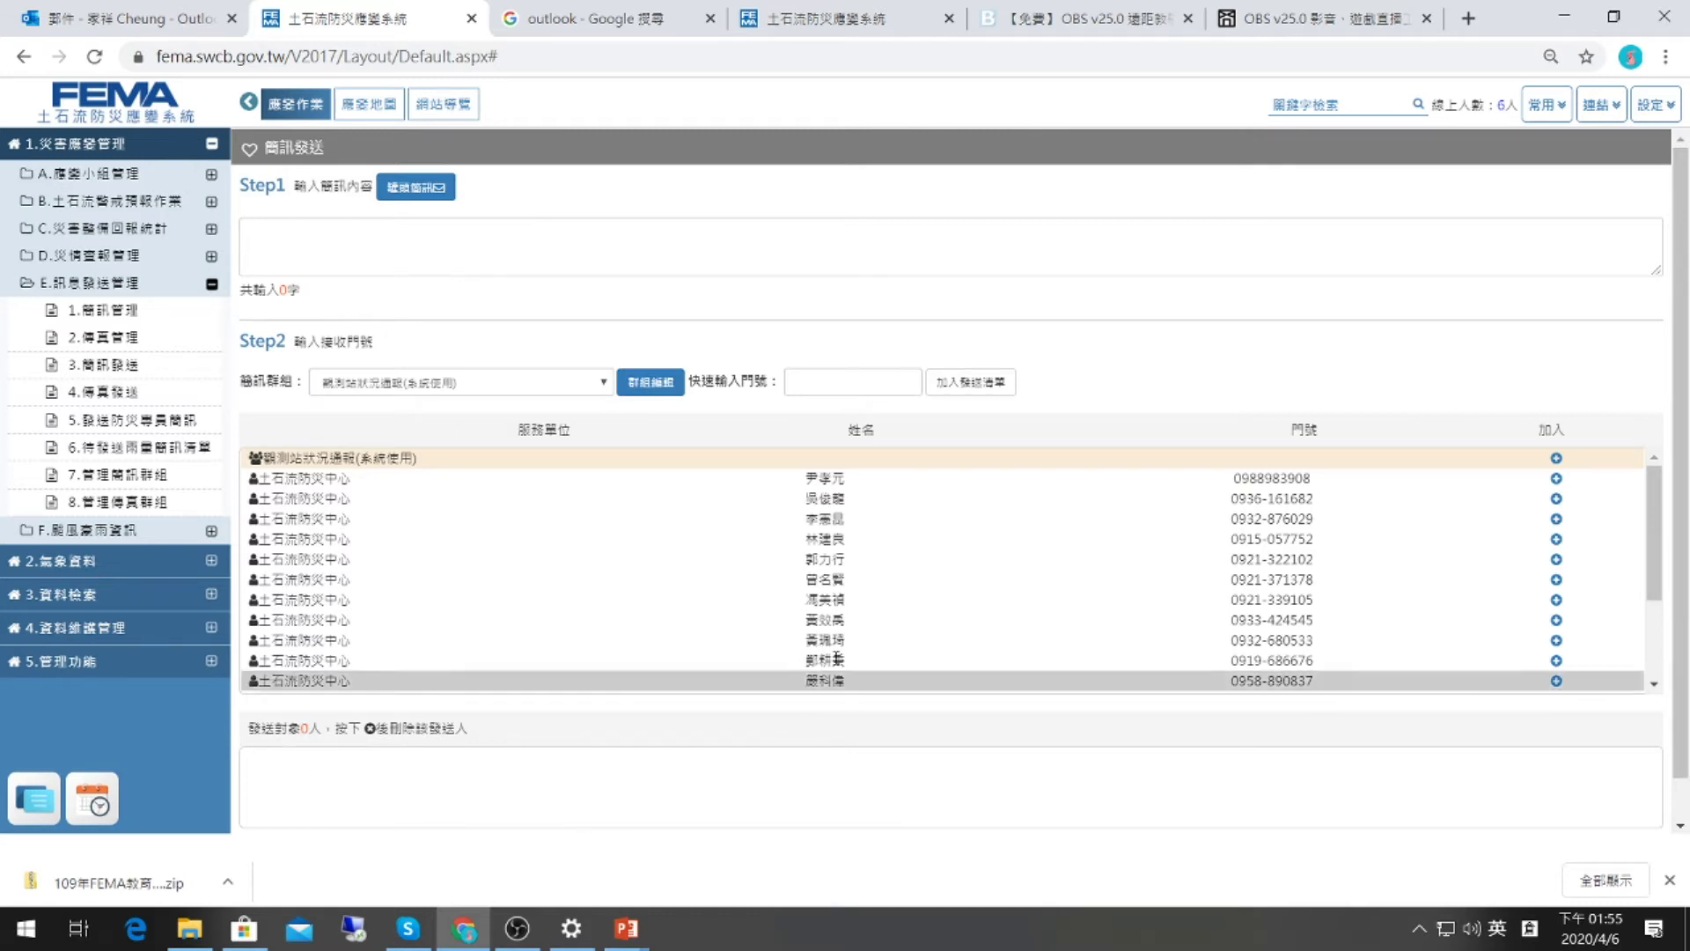
Add three group members individually, then remove all three, leaving 0 recipients.
{"action": "scroll", "coordinate": [859, 645], "scroll_direction": "down", "scroll_amount": 2}
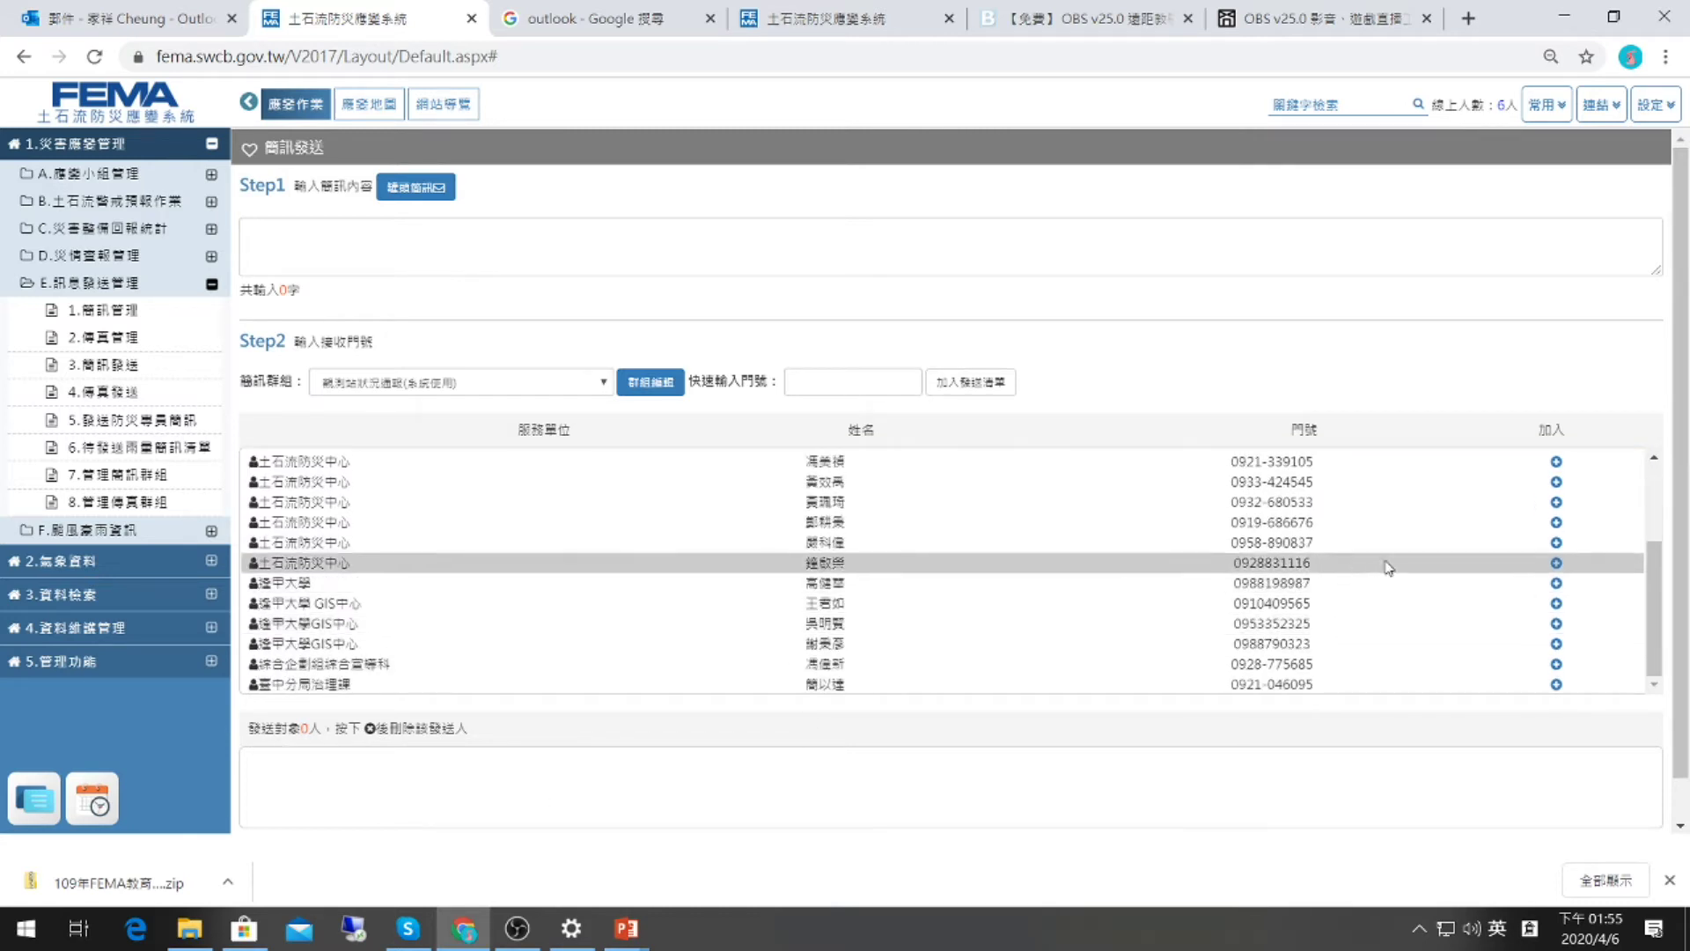
{"action": "scroll", "coordinate": [1575, 559], "scroll_direction": "up", "scroll_amount": 3}
{"action": "left_click", "coordinate": [1554, 563]}
{"action": "left_click", "coordinate": [1555, 564]}
{"action": "left_click", "coordinate": [1555, 564]}
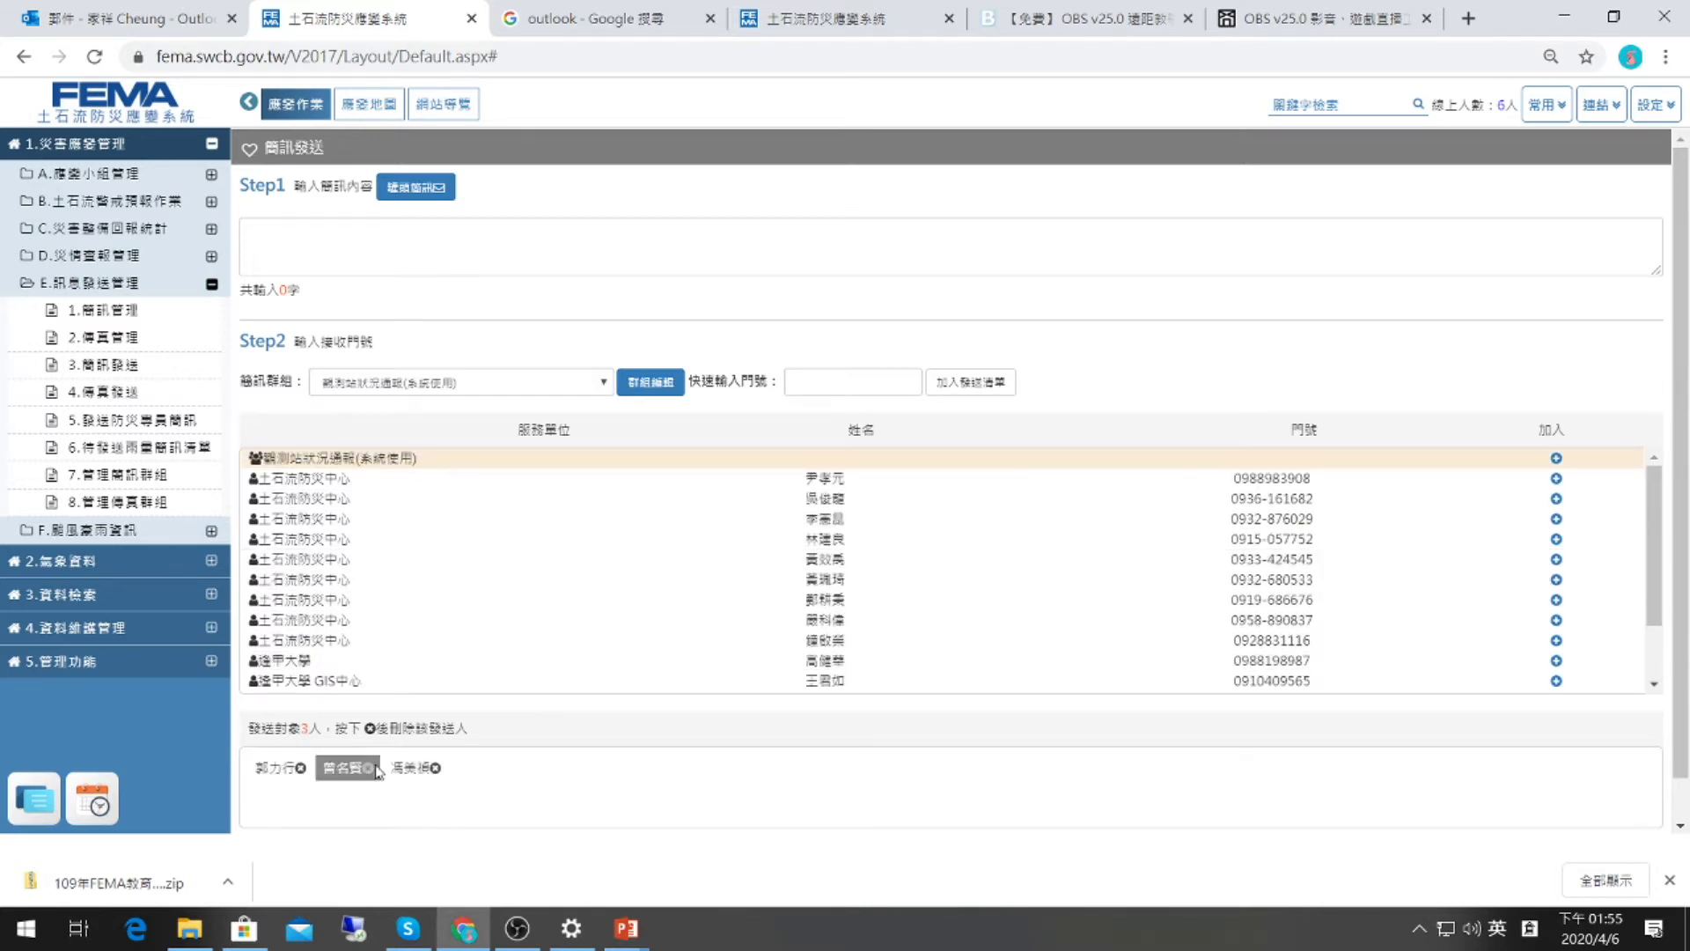
{"action": "left_click", "coordinate": [300, 769]}
{"action": "left_click", "coordinate": [300, 768]}
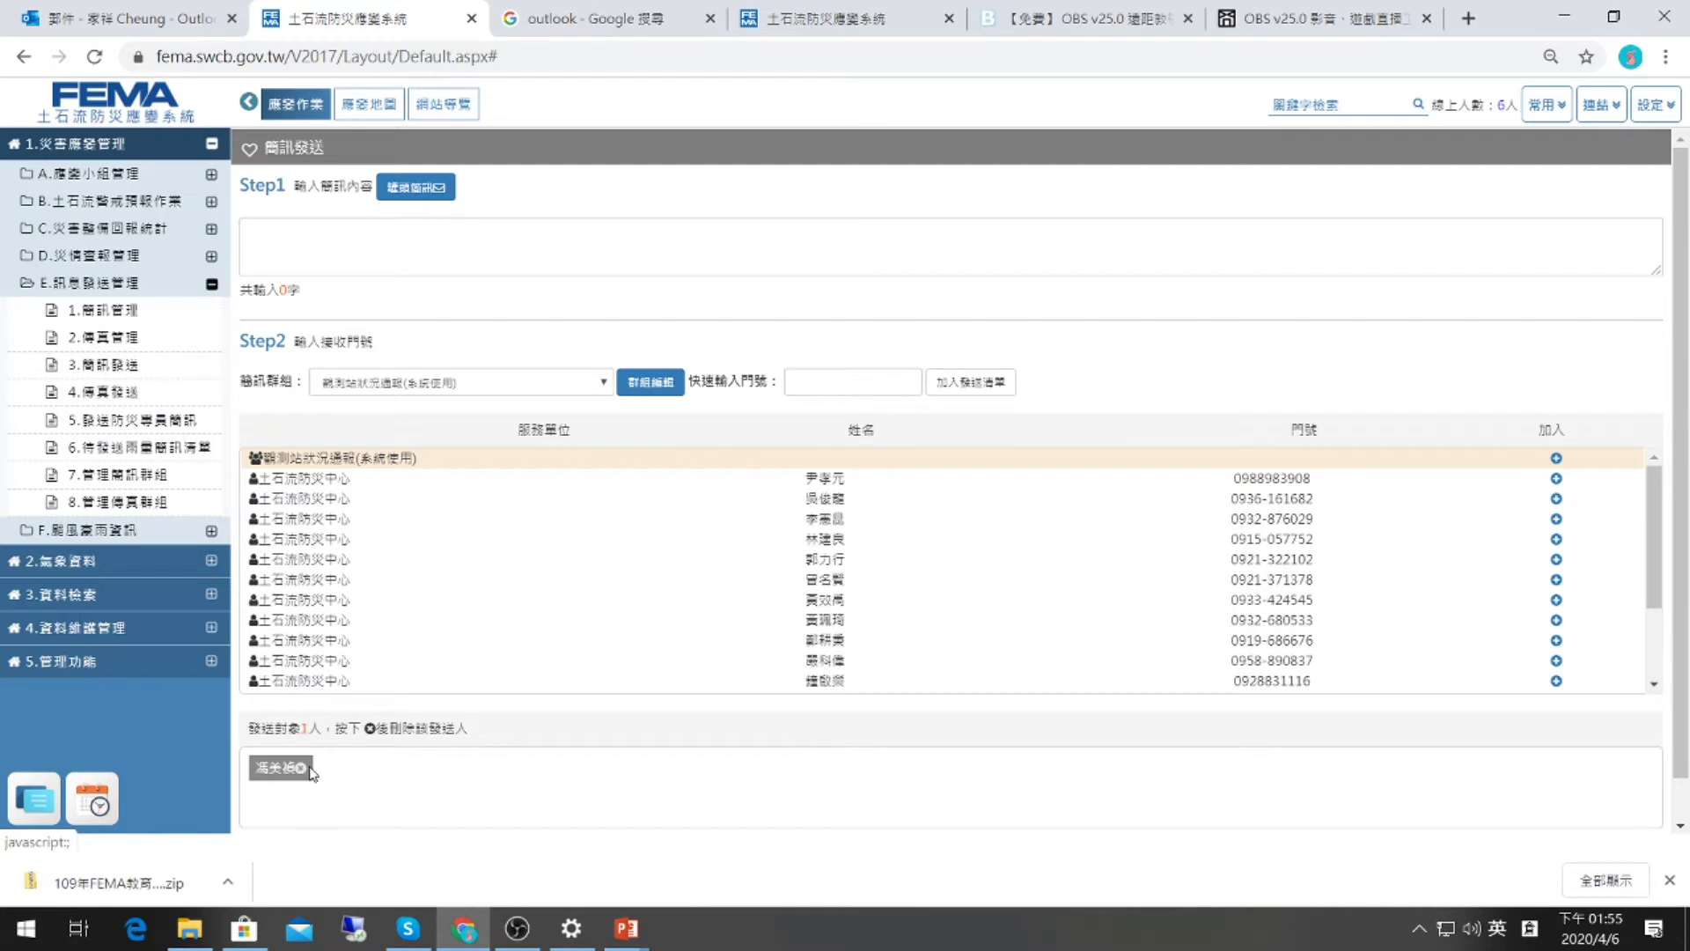
{"action": "left_click", "coordinate": [300, 769]}
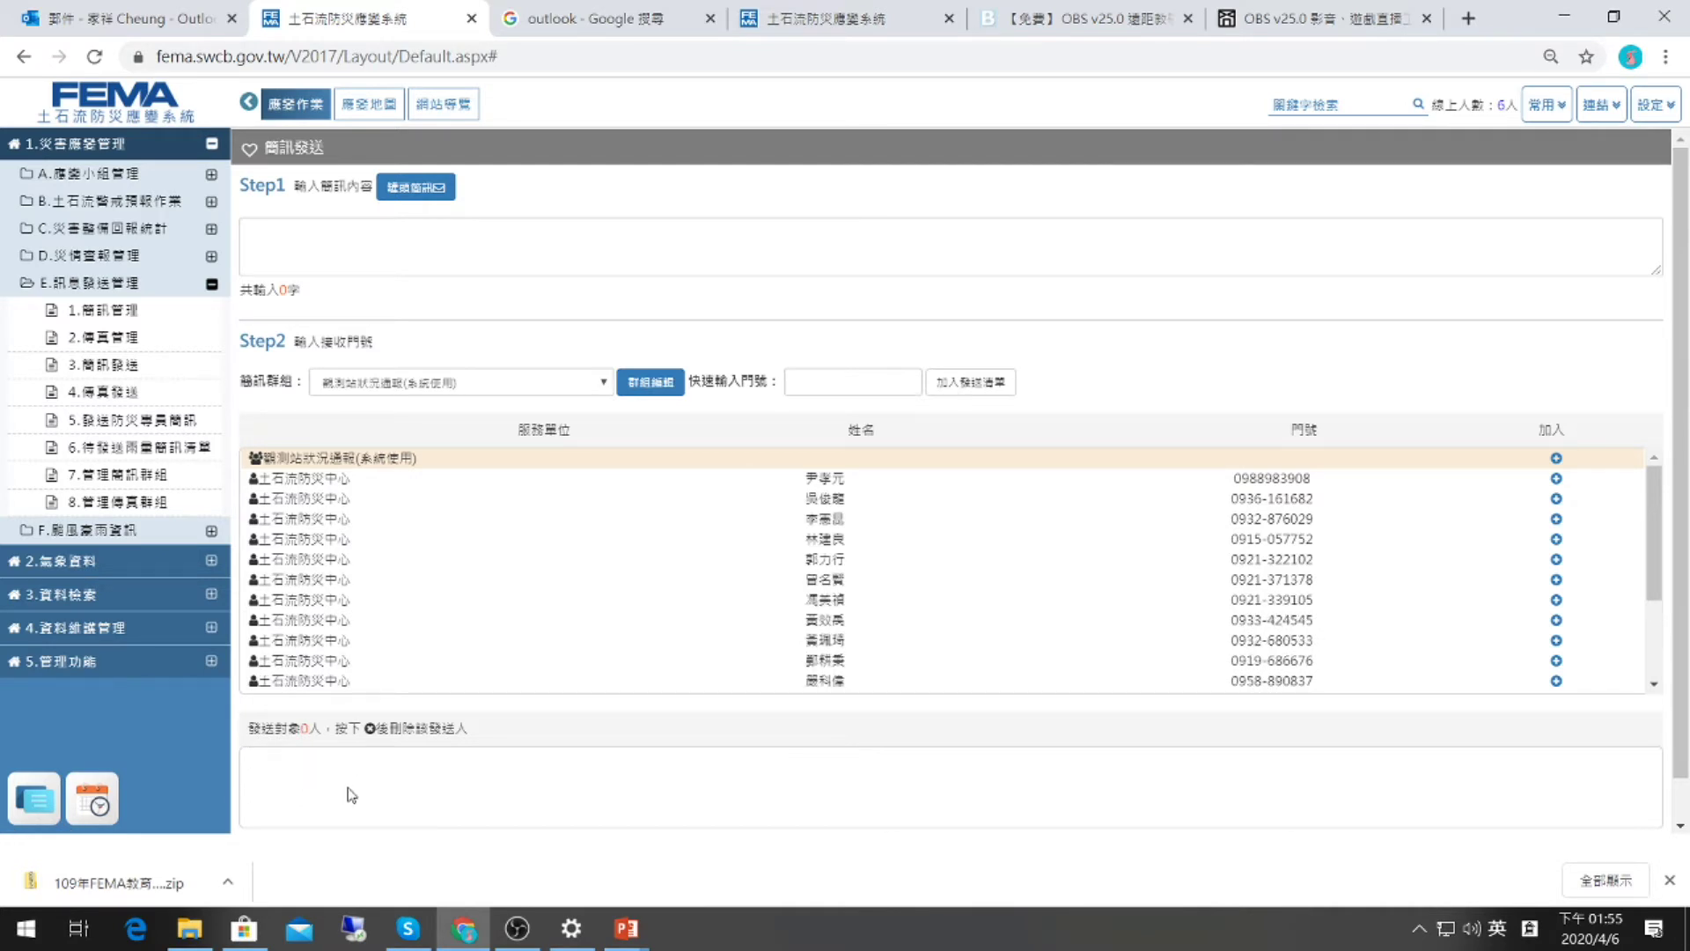
Enter a phone number in 快速輸入門號 and add it with 加入發送清單.
{"action": "left_click", "coordinate": [797, 381]}
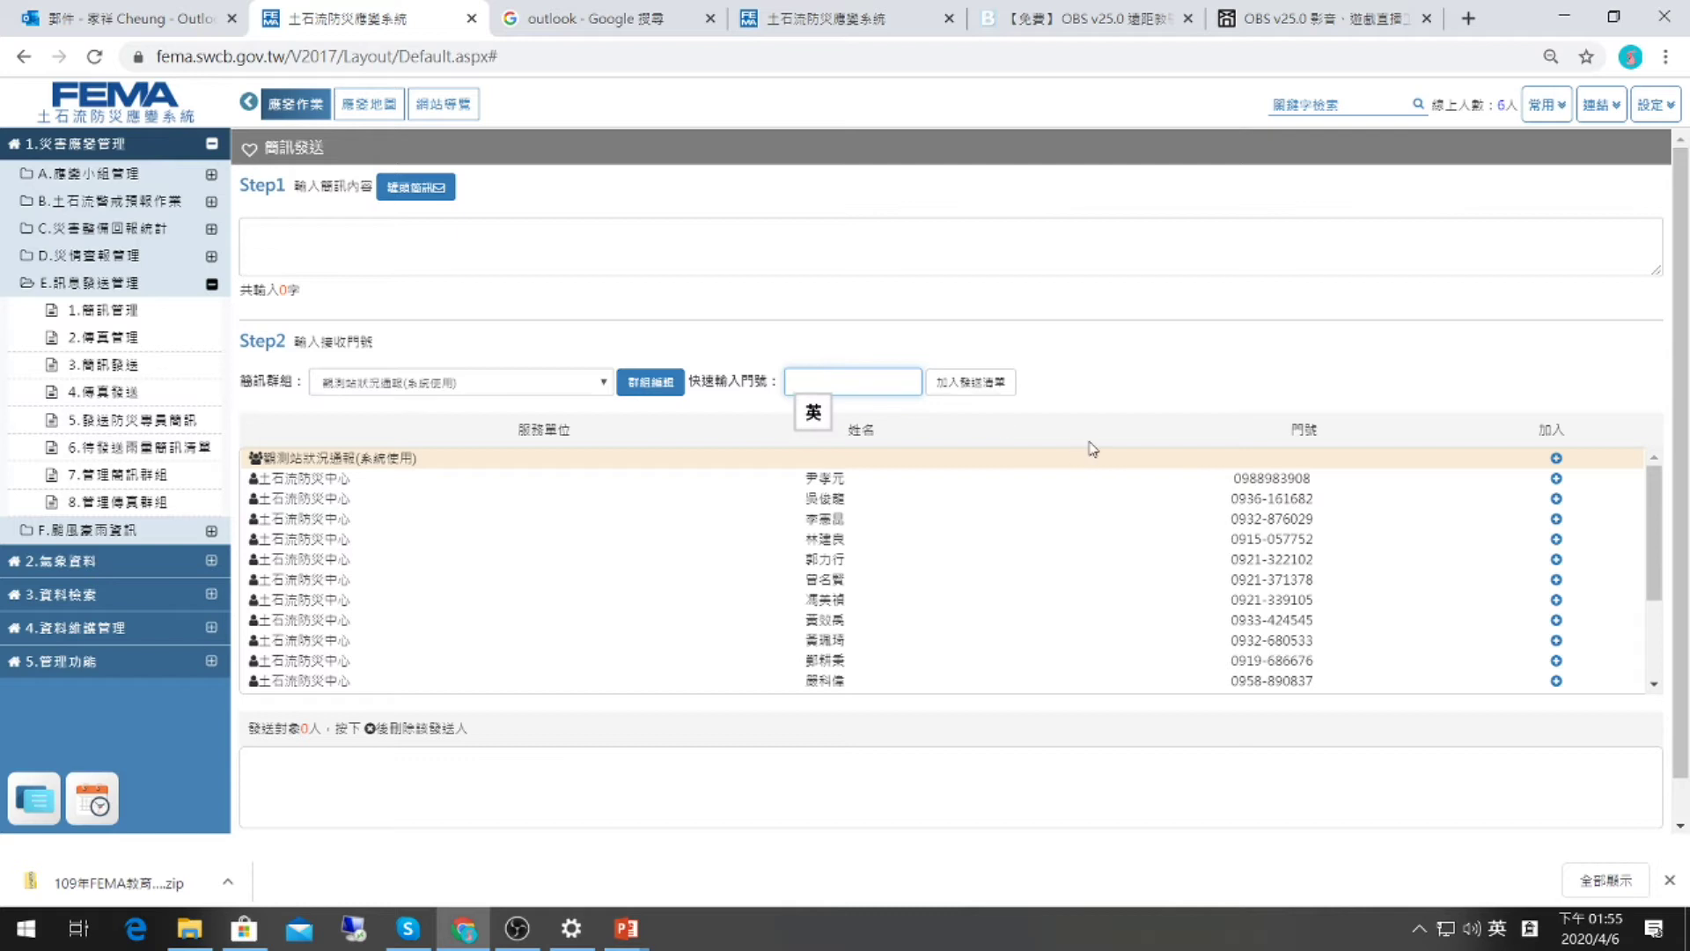
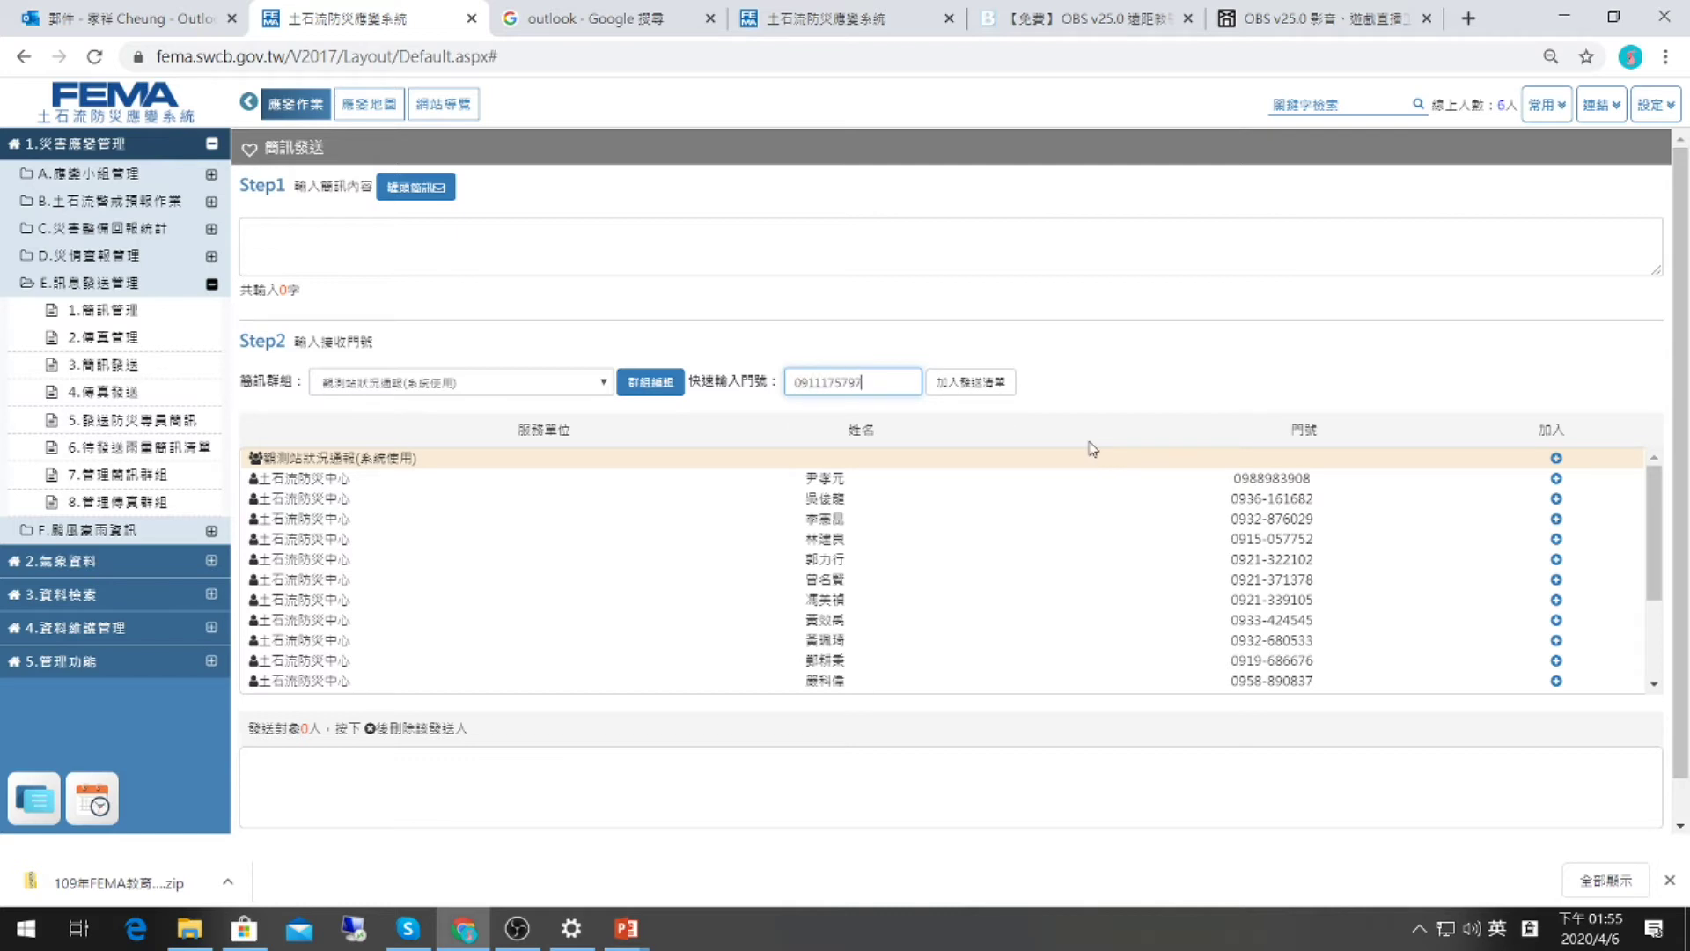
{"action": "left_click", "coordinate": [942, 386]}
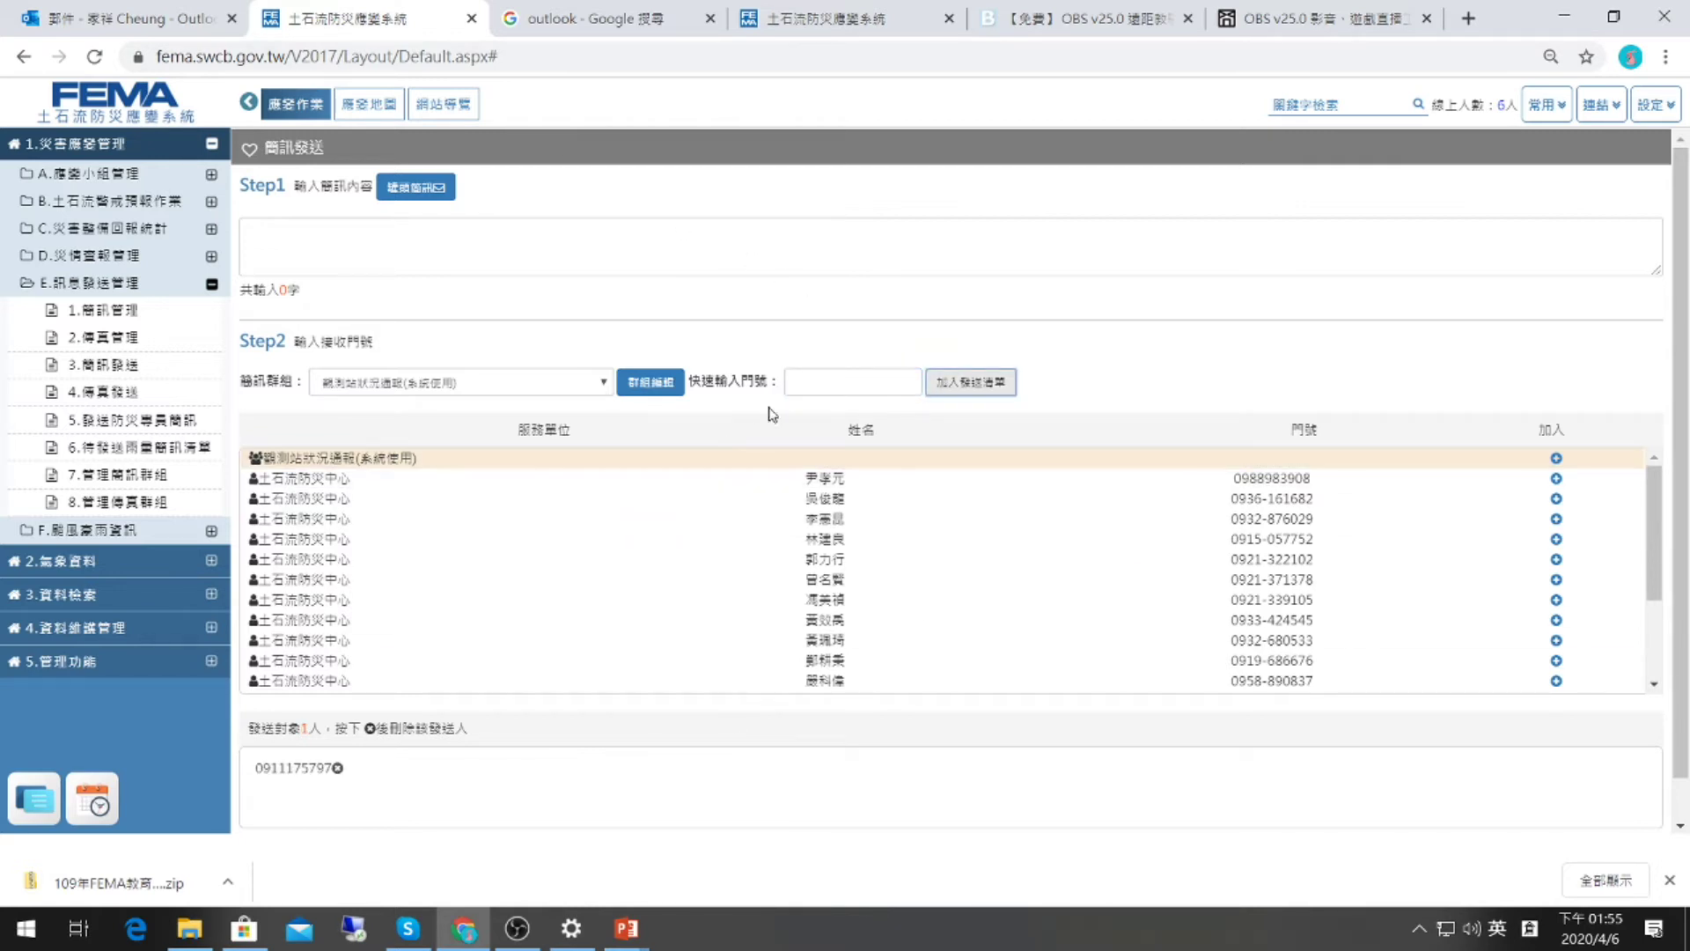
{"action": "left_click", "coordinate": [838, 381]}
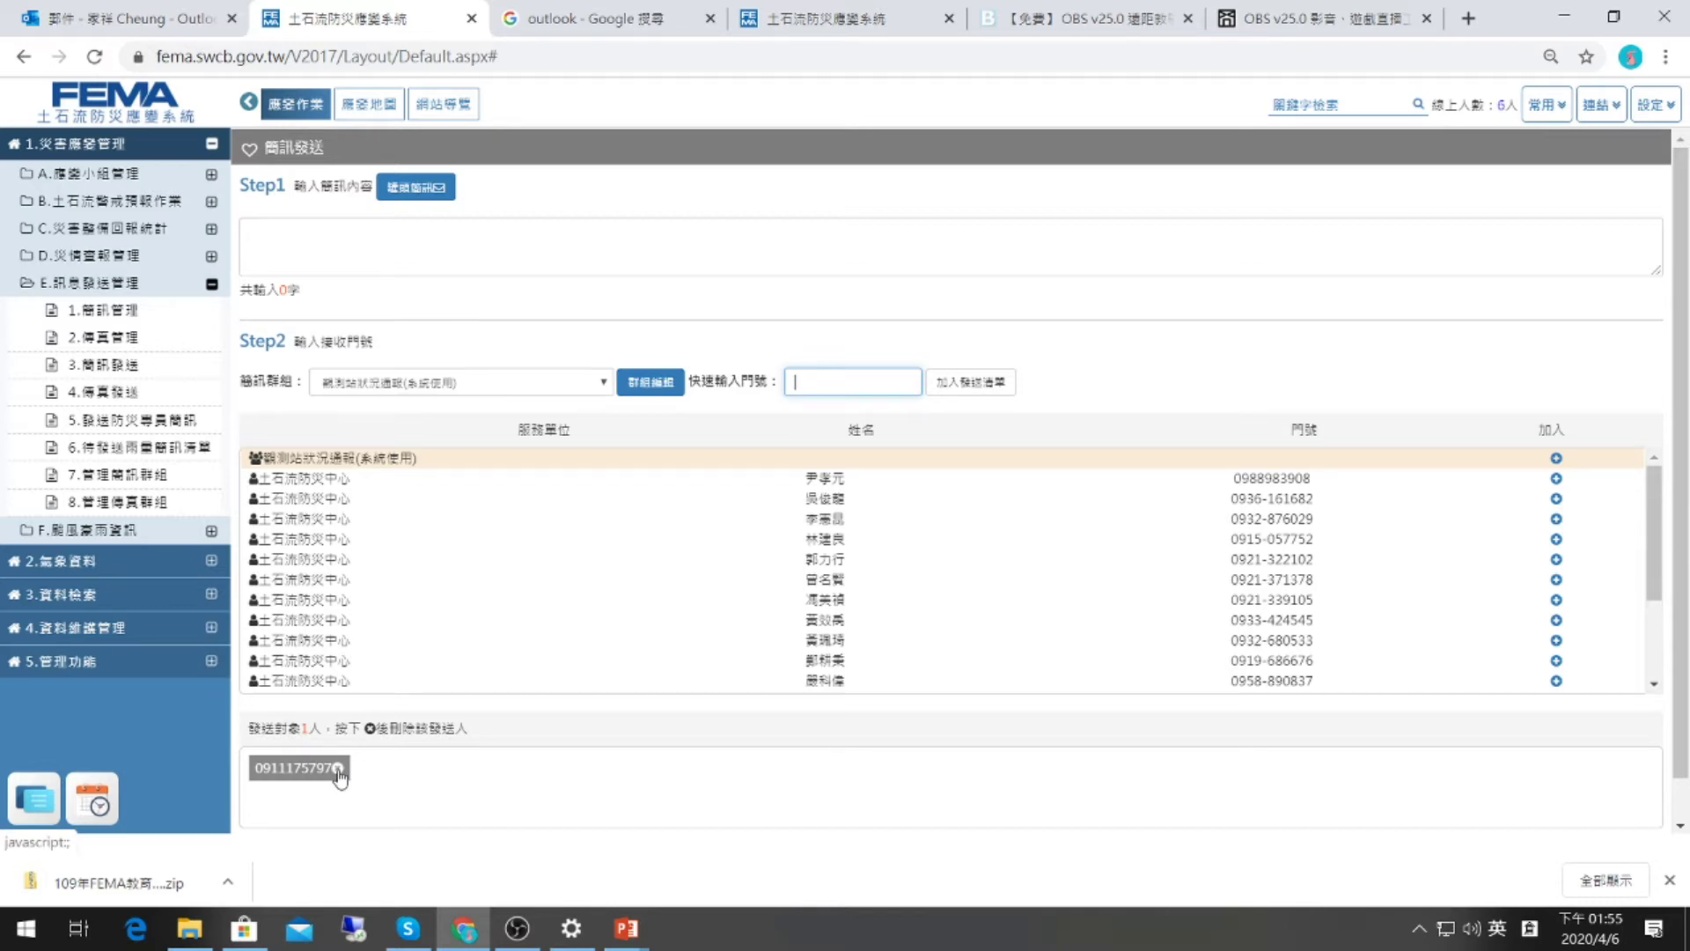
{"action": "scroll", "coordinate": [550, 799], "scroll_direction": "down", "scroll_amount": 1}
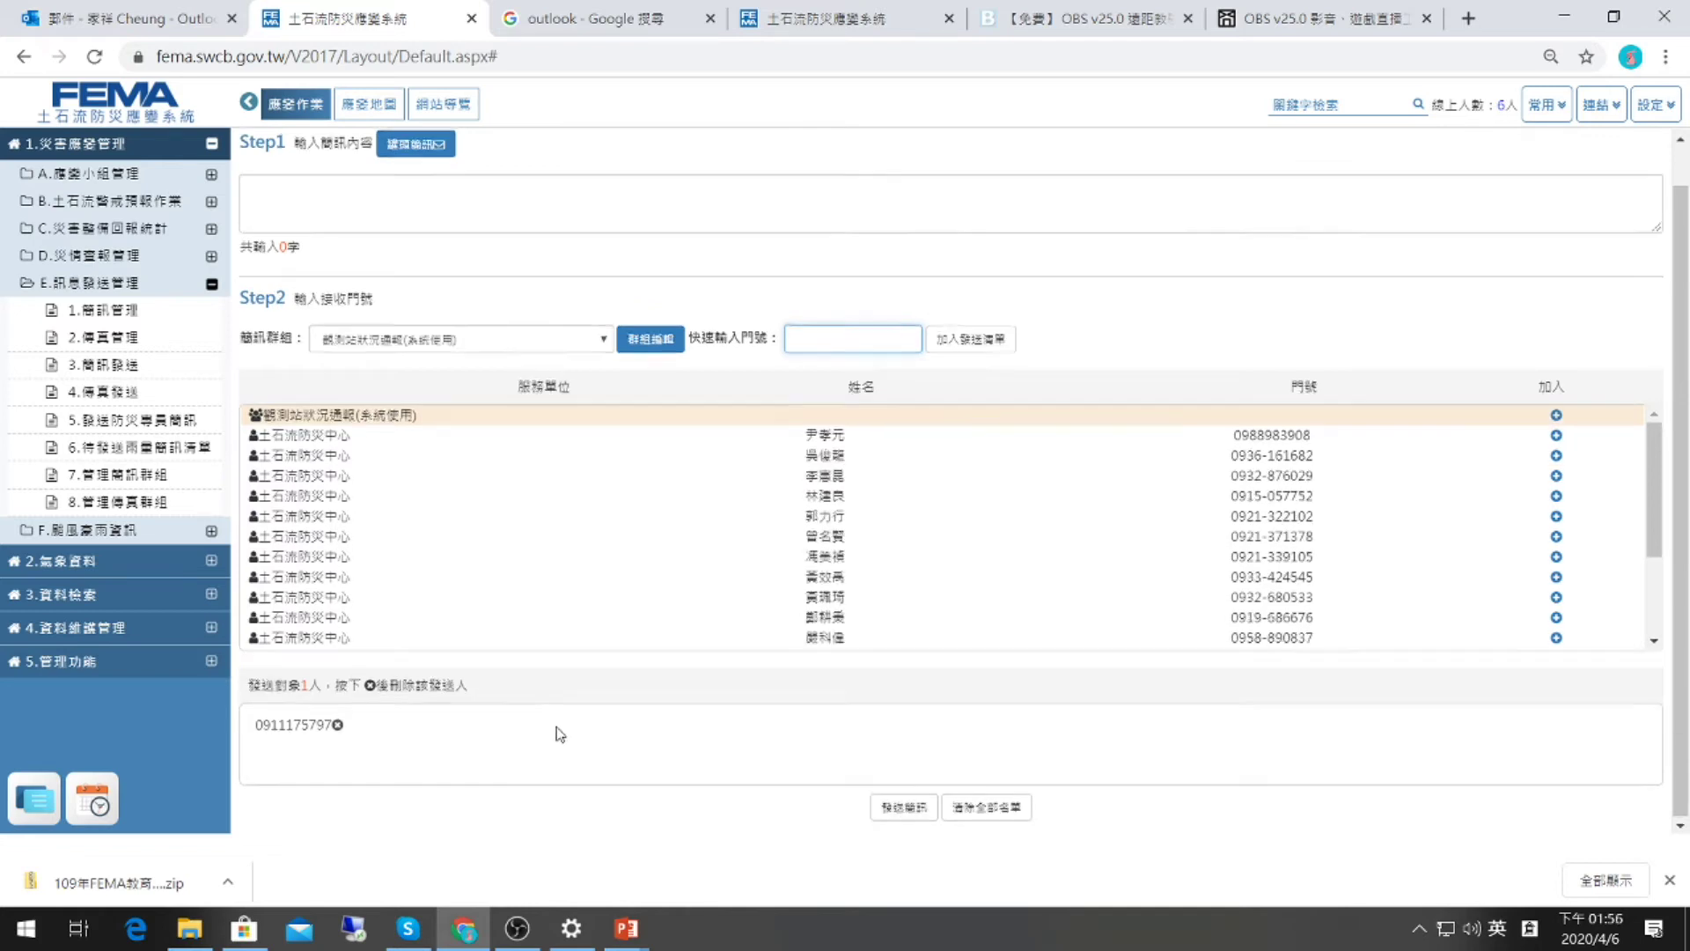
{"action": "scroll", "coordinate": [559, 734], "scroll_direction": "up", "scroll_amount": 1}
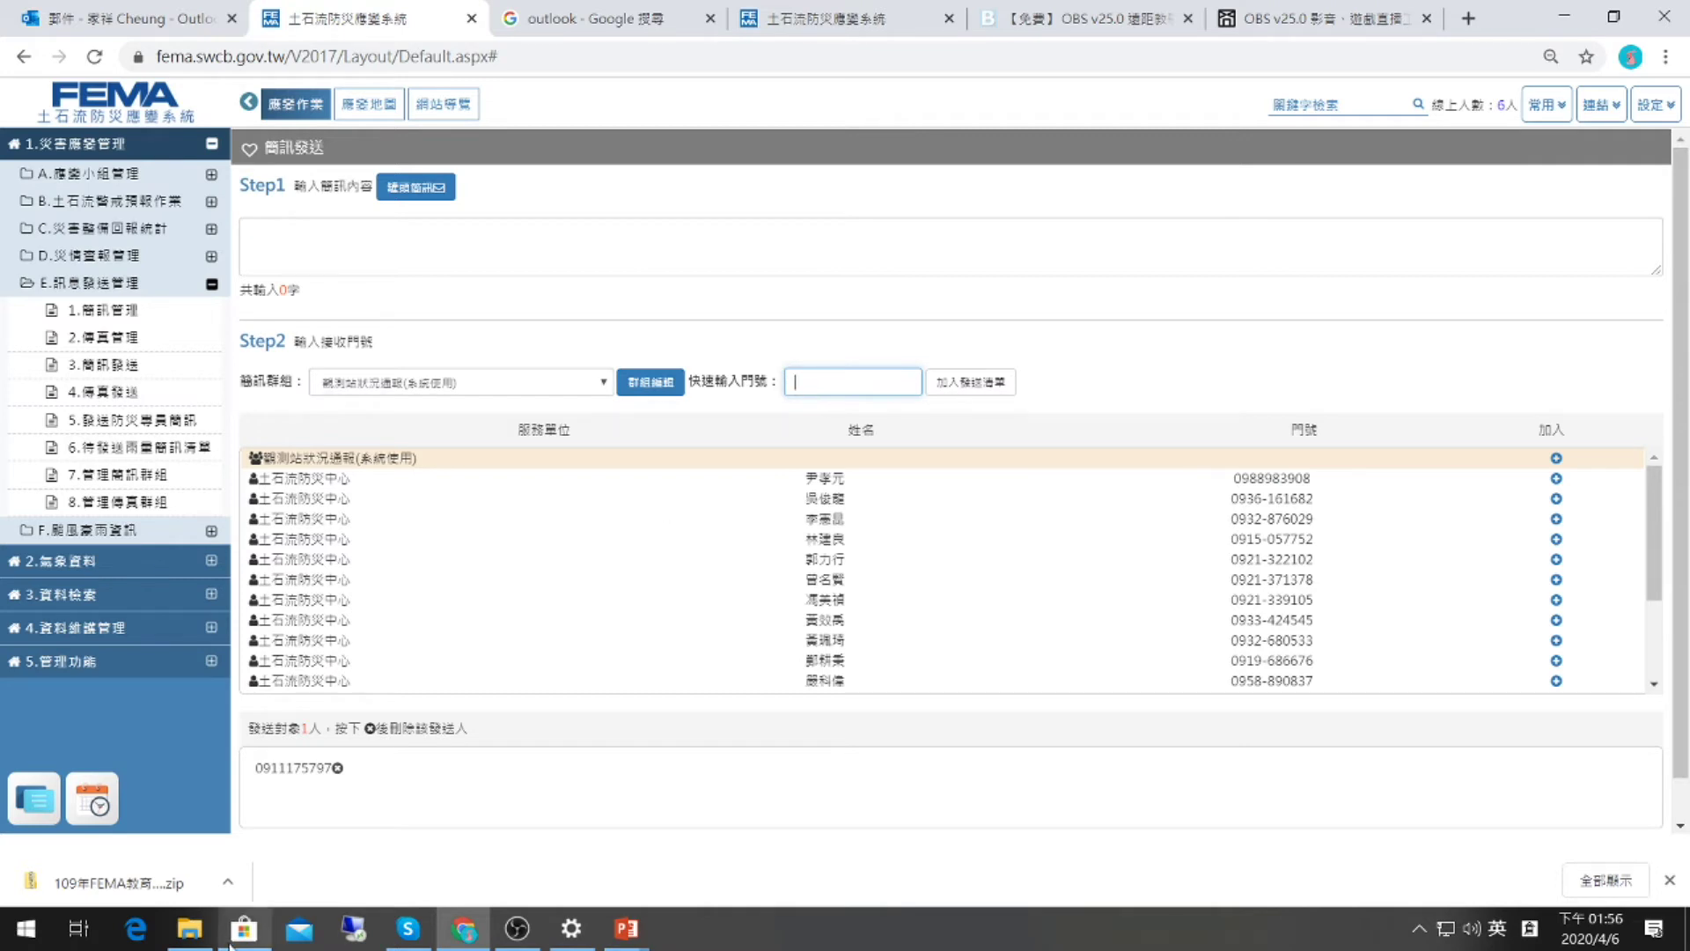
{"action": "mouse_move", "coordinate": [192, 931]}
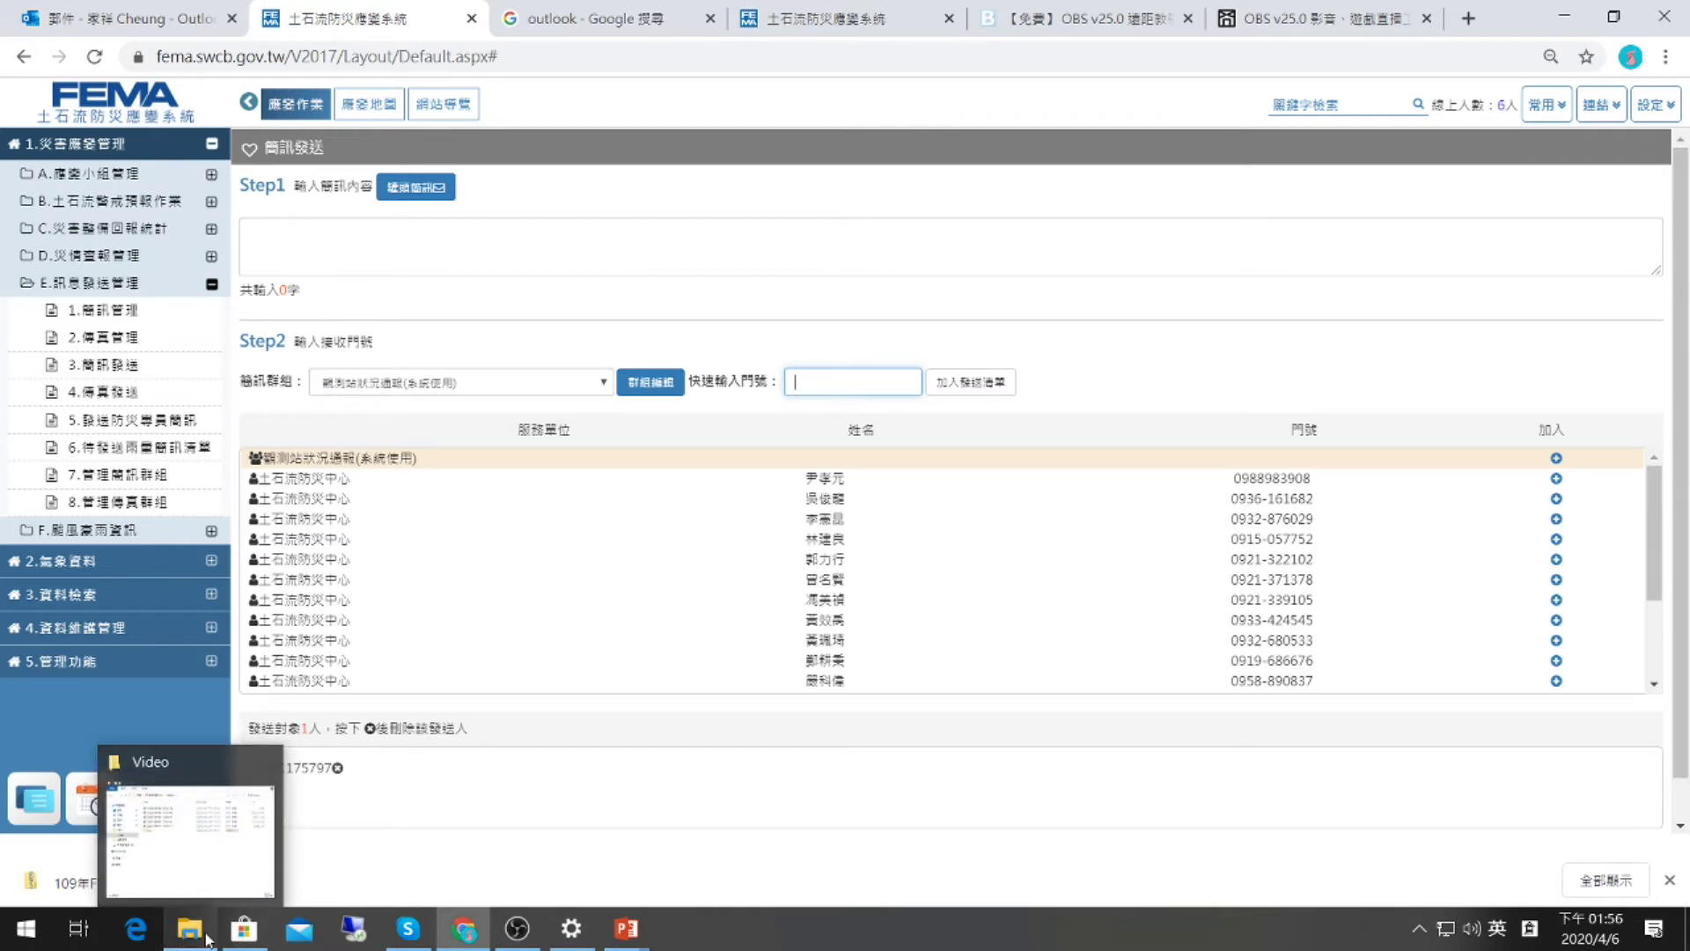
Launch Excel 2016 from Start, minimize it, and bring up the D:\Video Explorer window.
{"action": "left_click", "coordinate": [25, 929]}
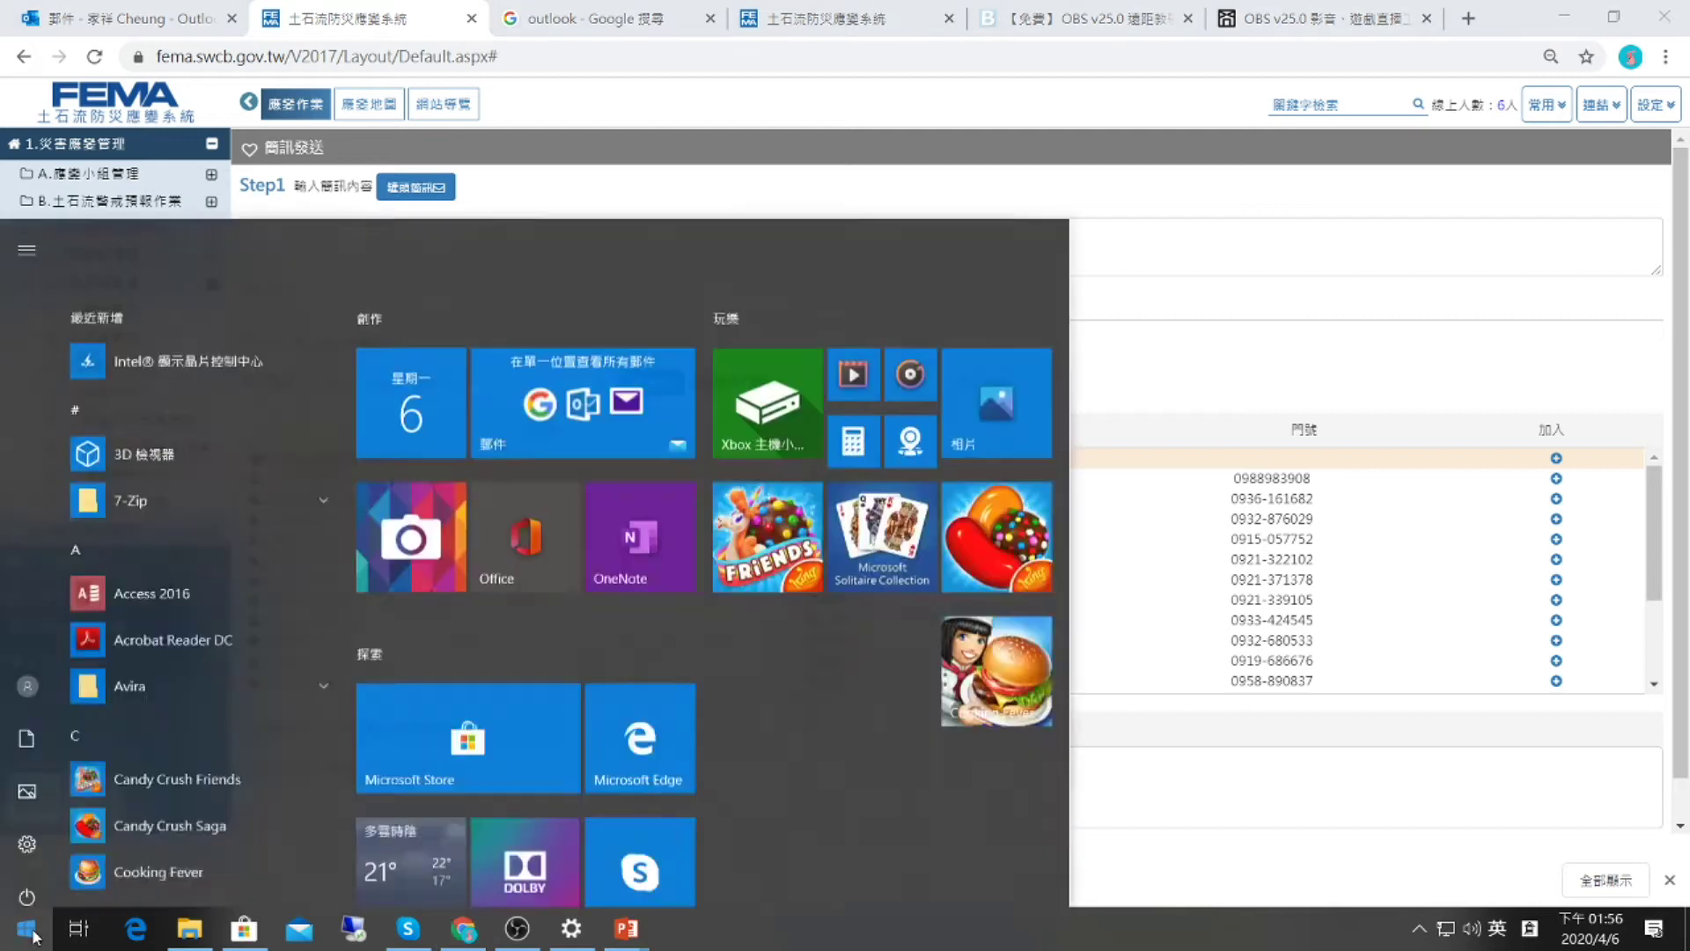
{"action": "scroll", "coordinate": [198, 528], "scroll_direction": "down", "scroll_amount": 3}
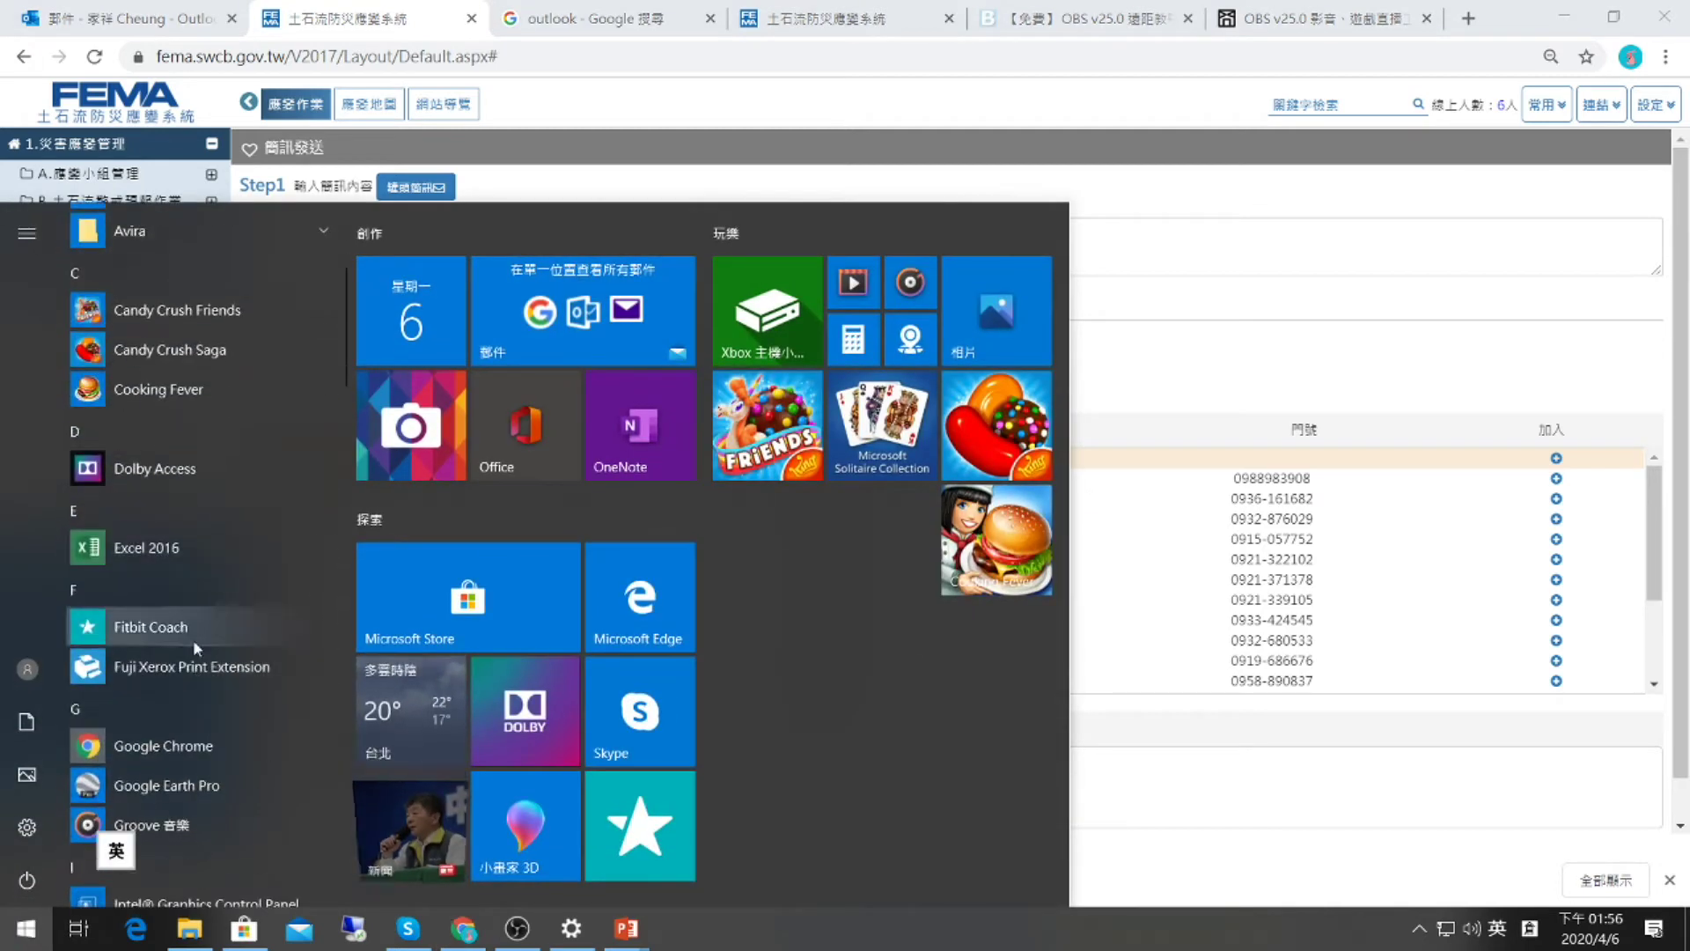
{"action": "left_click", "coordinate": [195, 547]}
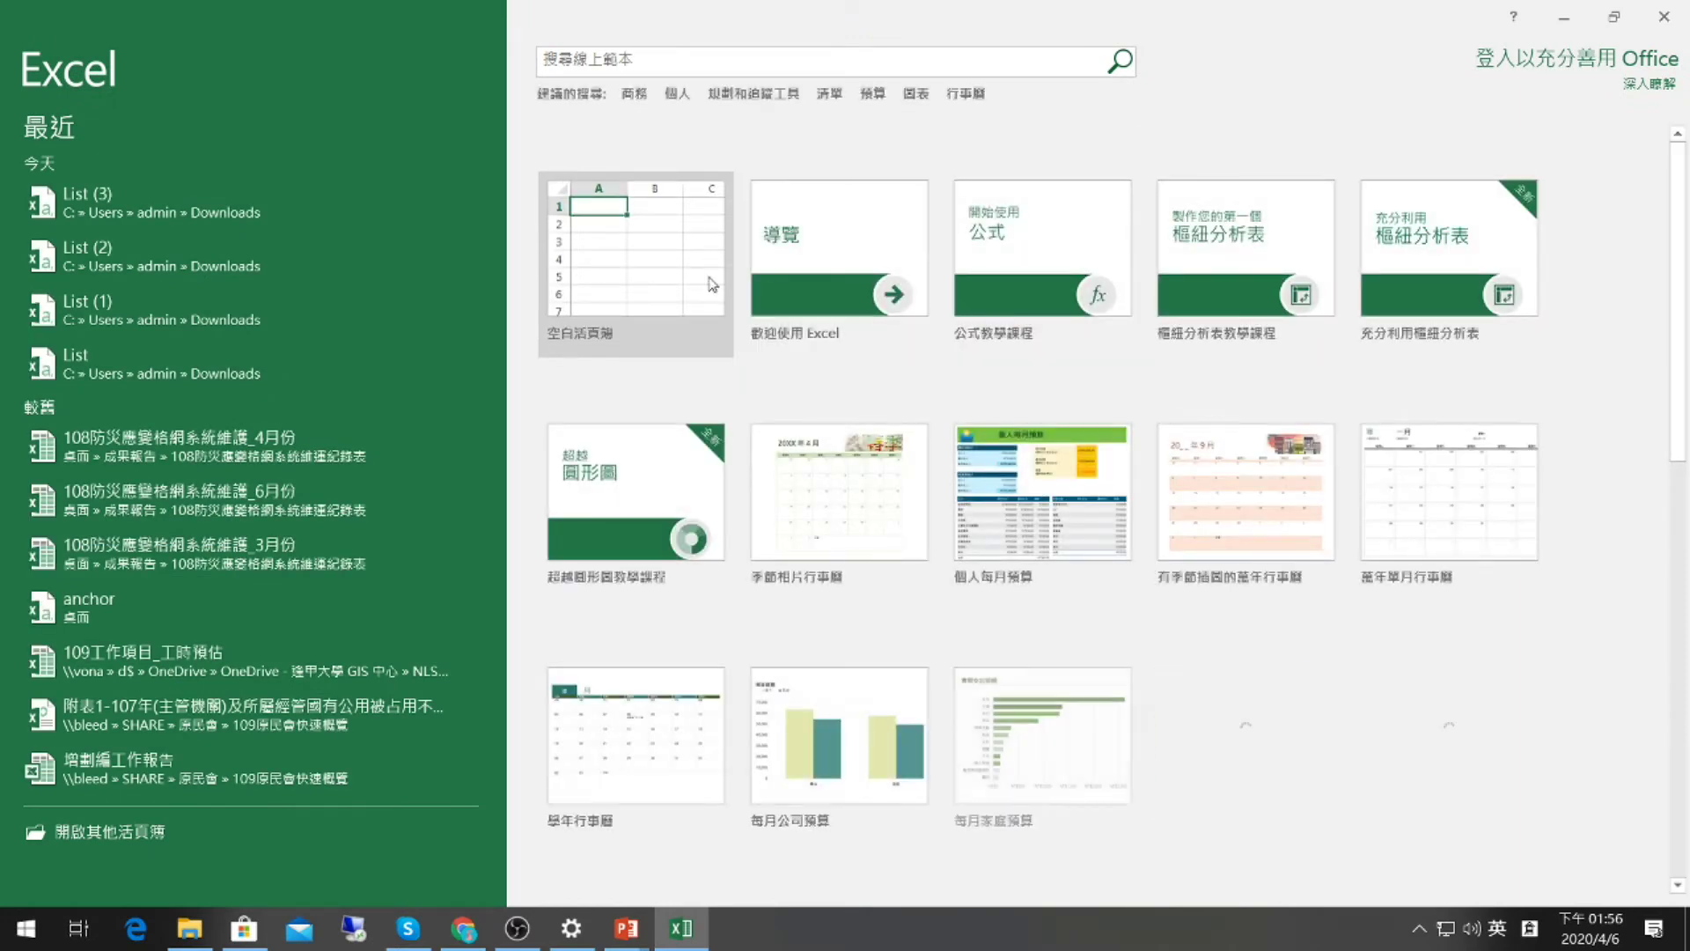
{"action": "left_click", "coordinate": [1560, 19]}
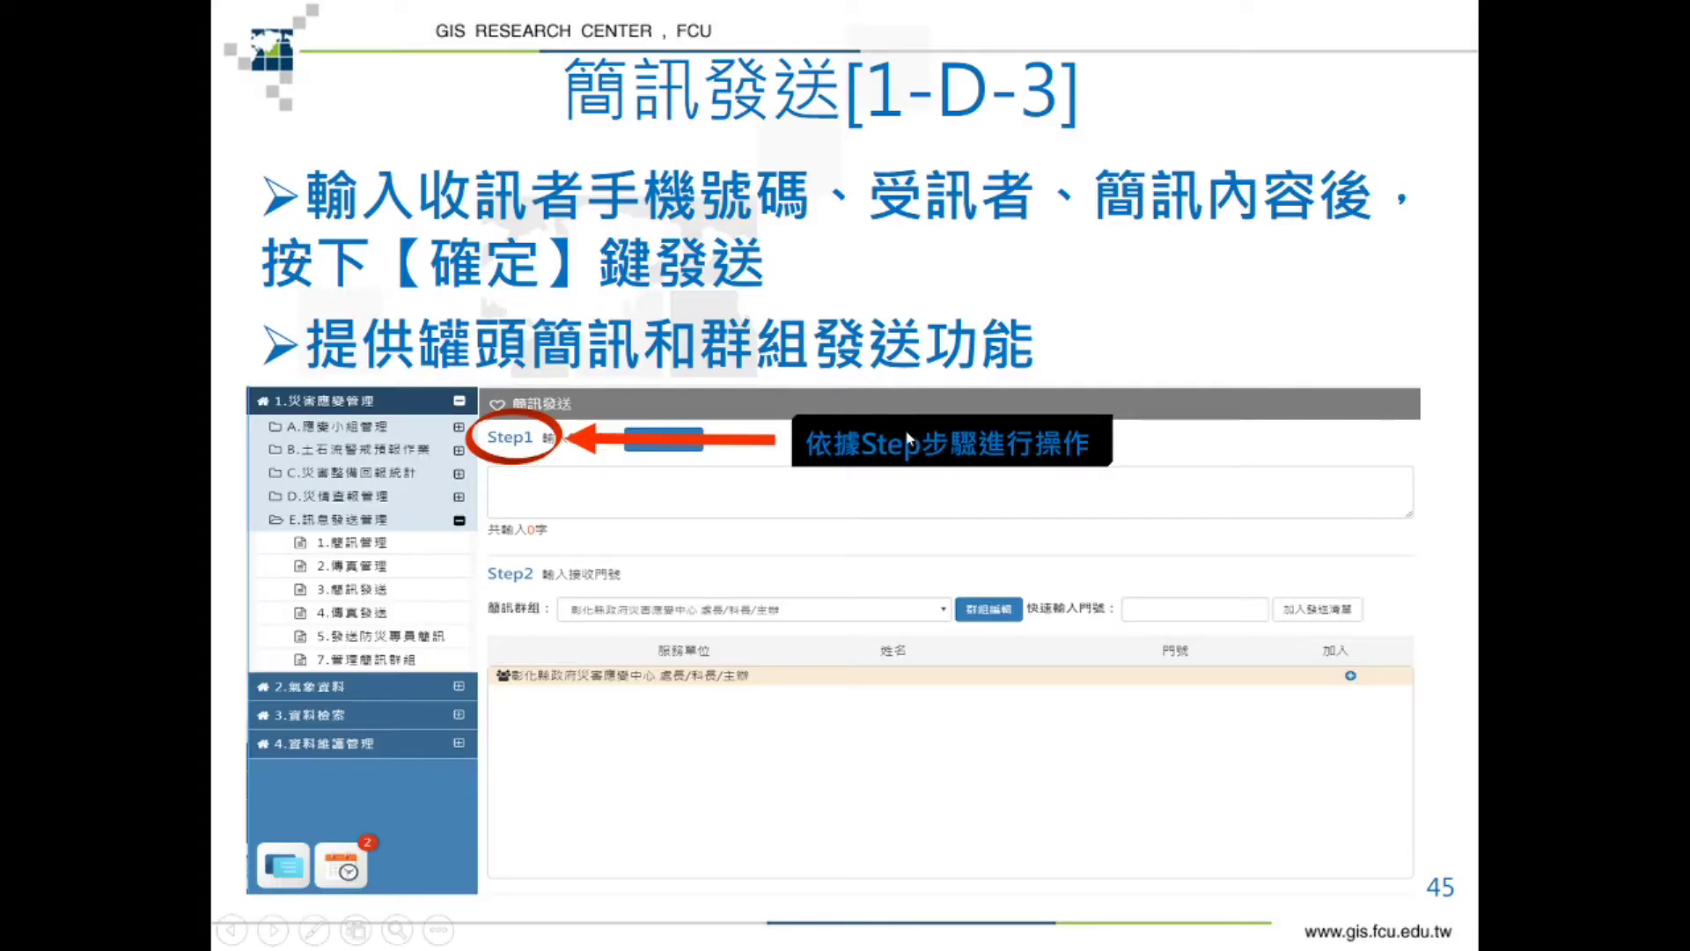
{"action": "key", "text": "alt+Tab"}
{"action": "left_click", "coordinate": [678, 588]}
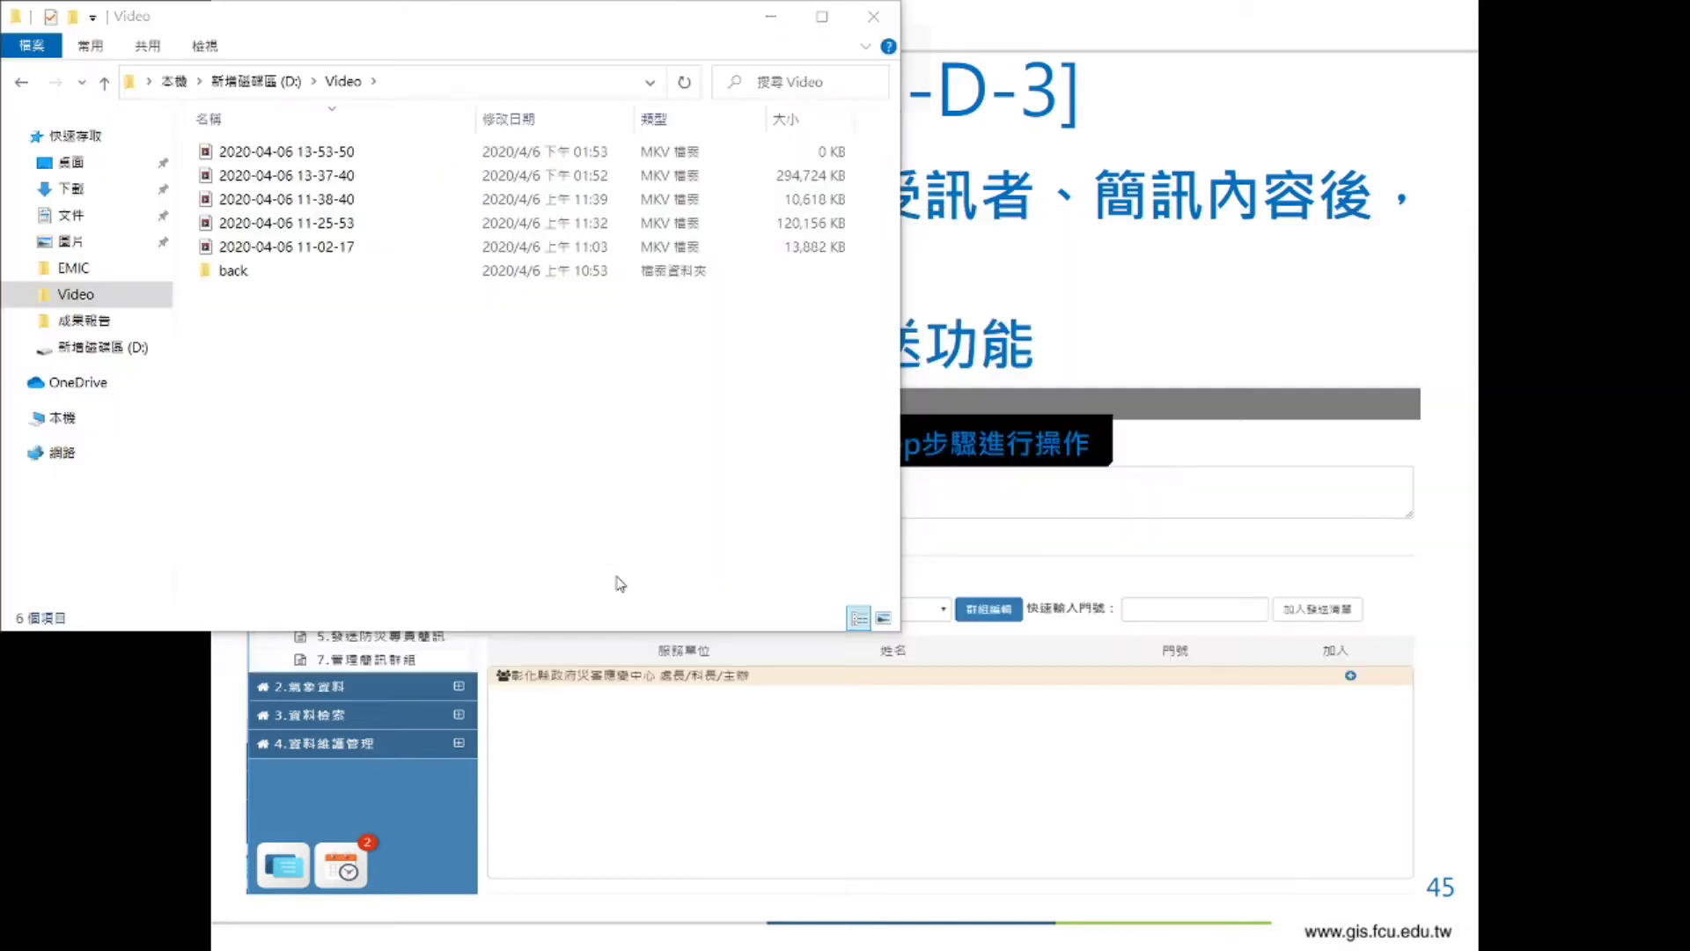
Create a new text document on the Desktop and open it in Notepad.
{"action": "left_click", "coordinate": [110, 169]}
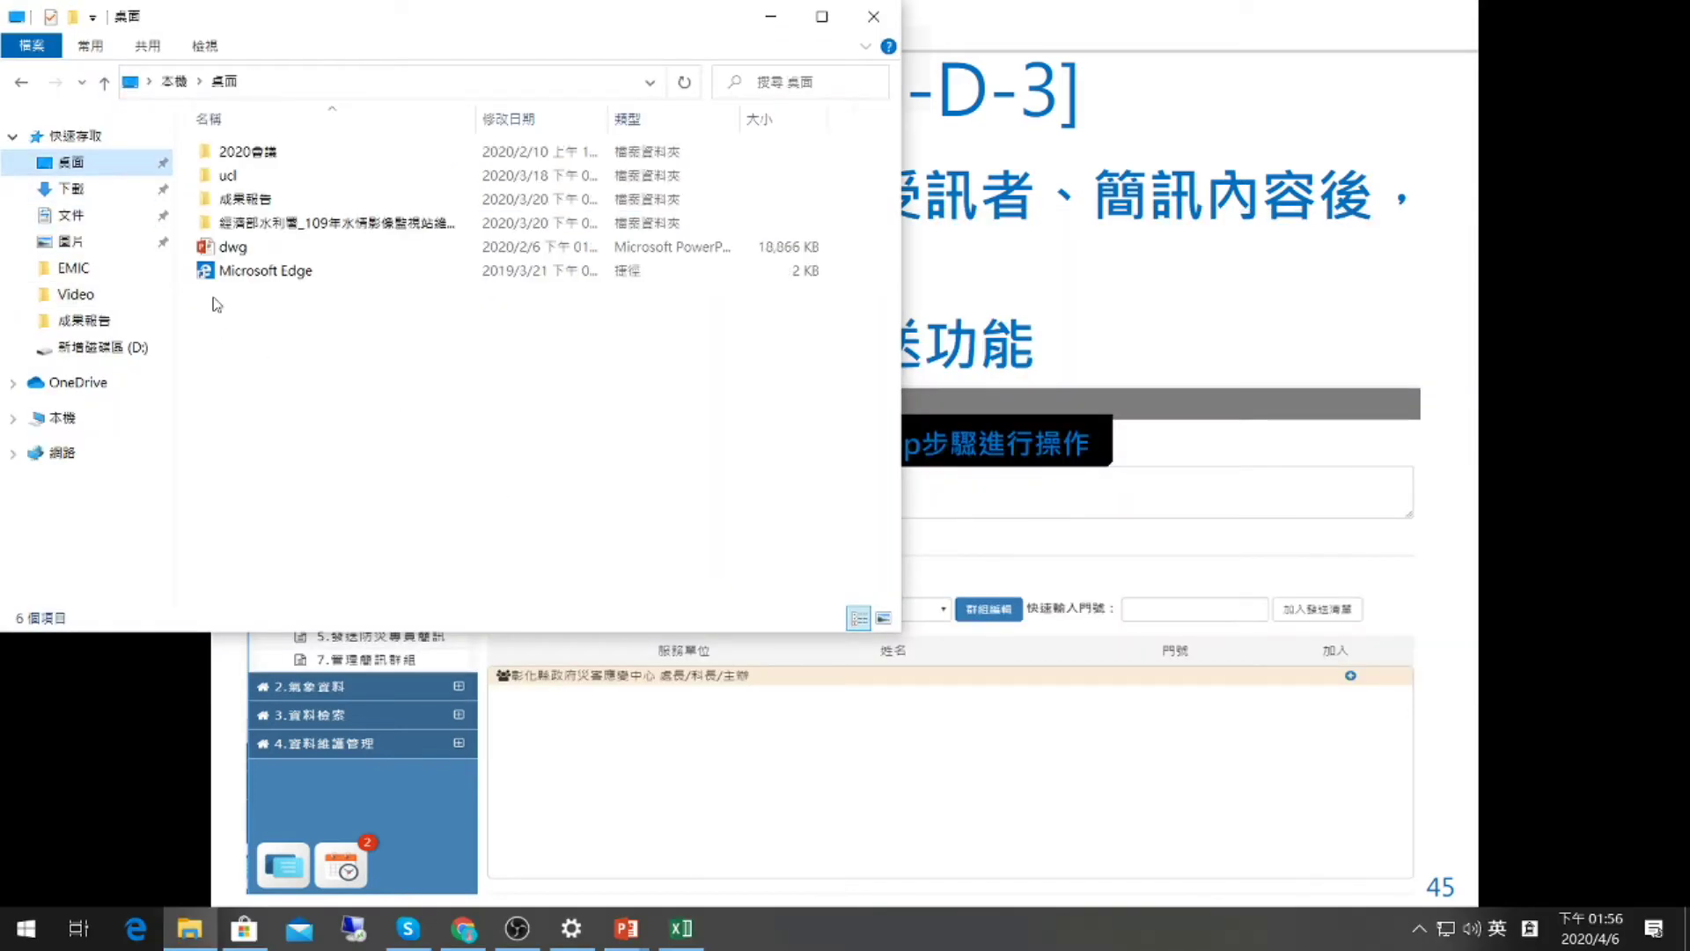
{"action": "right_click", "coordinate": [279, 350]}
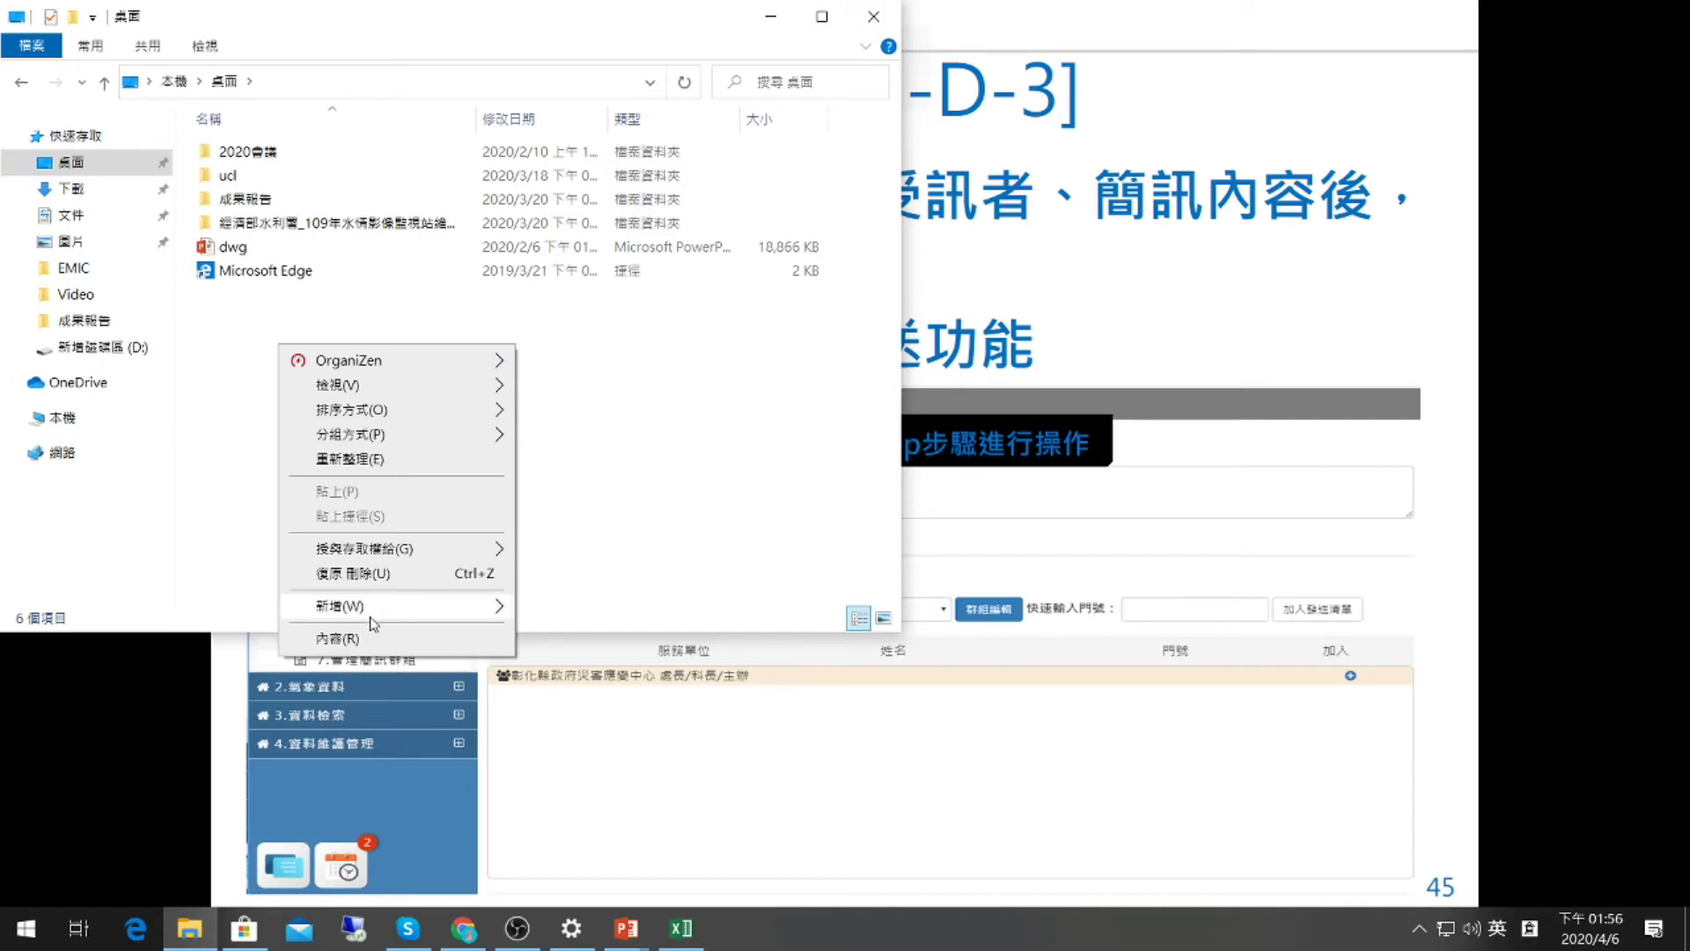
{"action": "mouse_move", "coordinate": [373, 607]}
{"action": "left_click", "coordinate": [543, 788]}
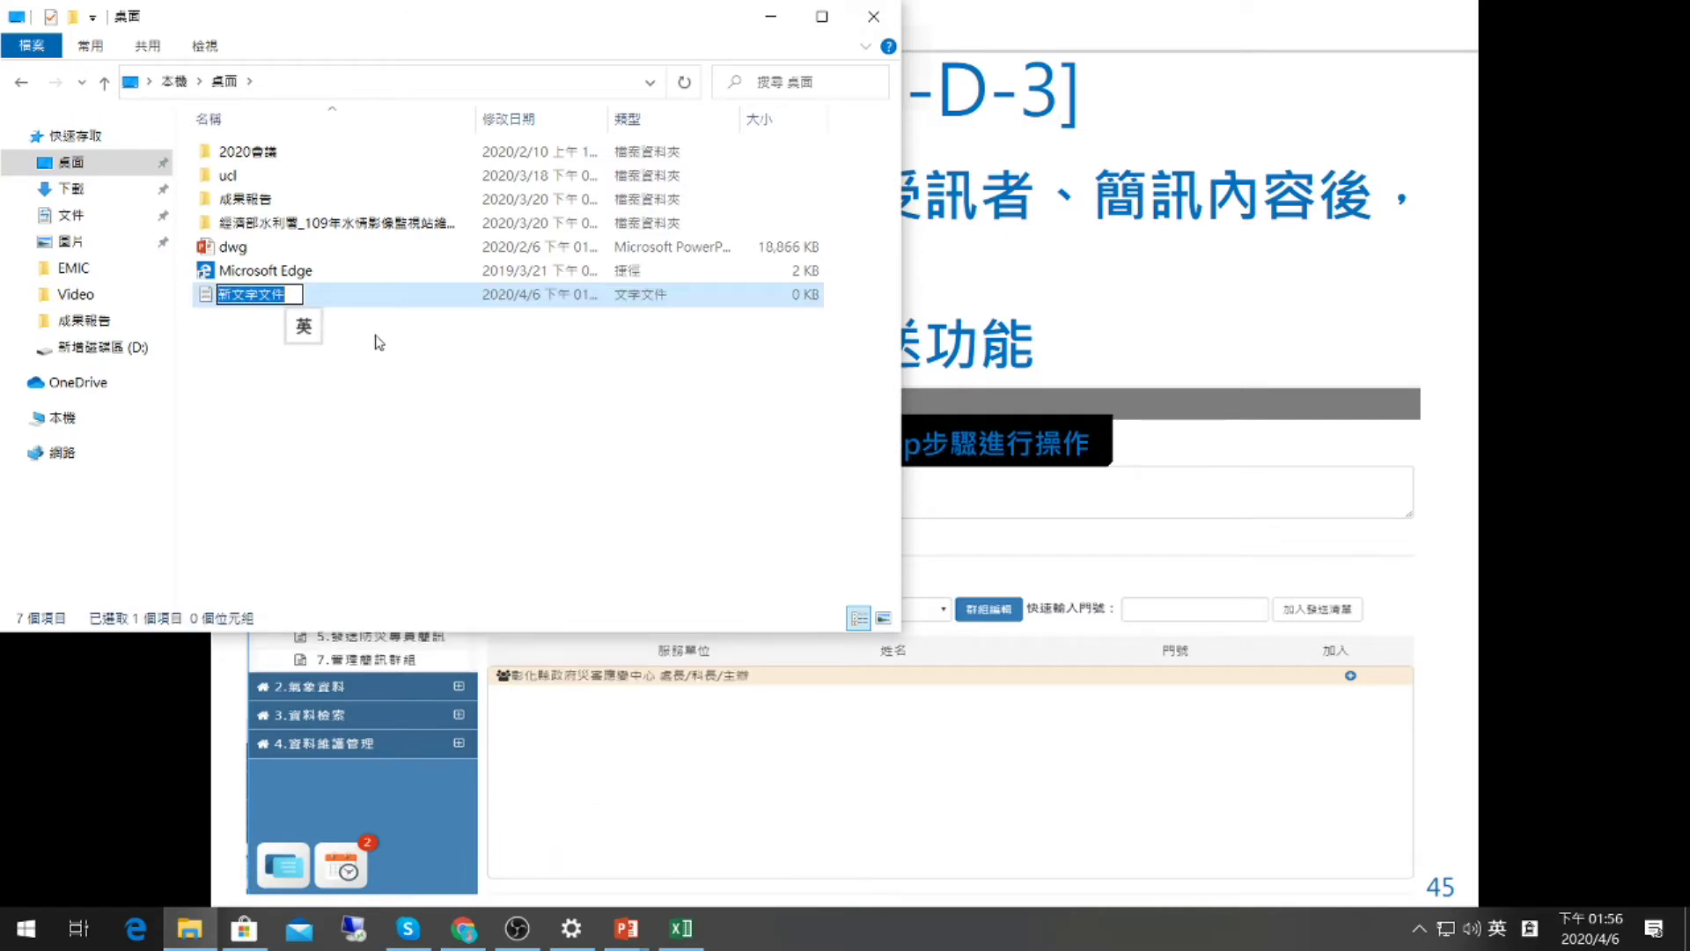
{"action": "double_click", "coordinate": [209, 298]}
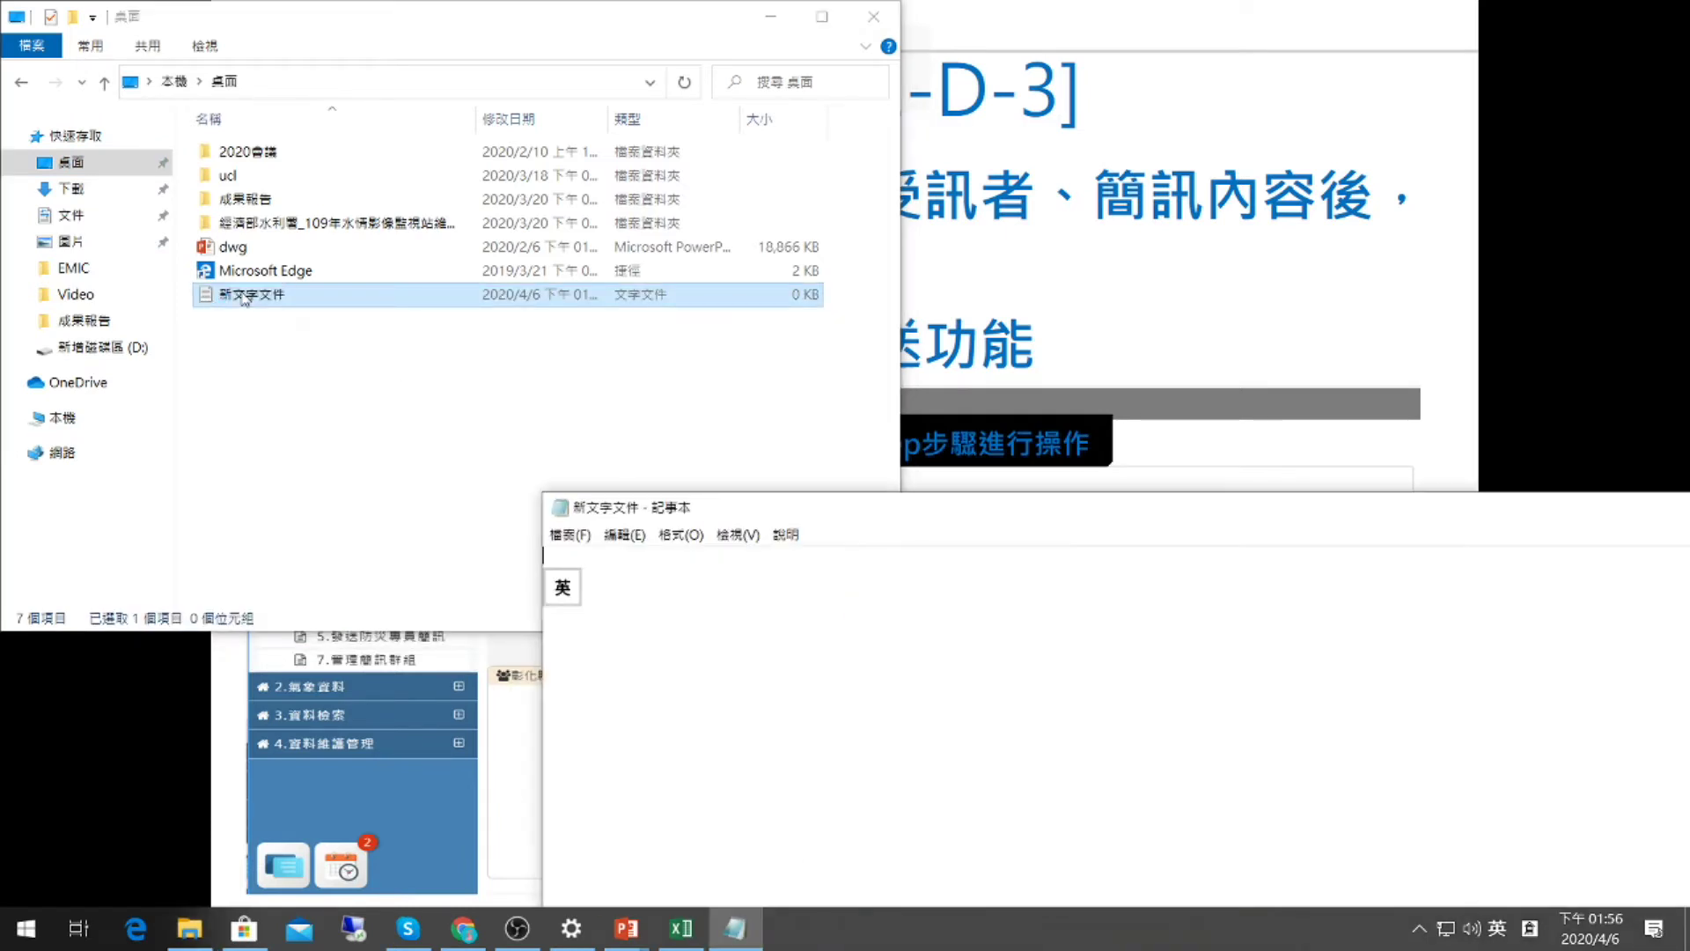
{"action": "left_click_drag", "start_coordinate": [927, 516], "coordinate": [773, 218]}
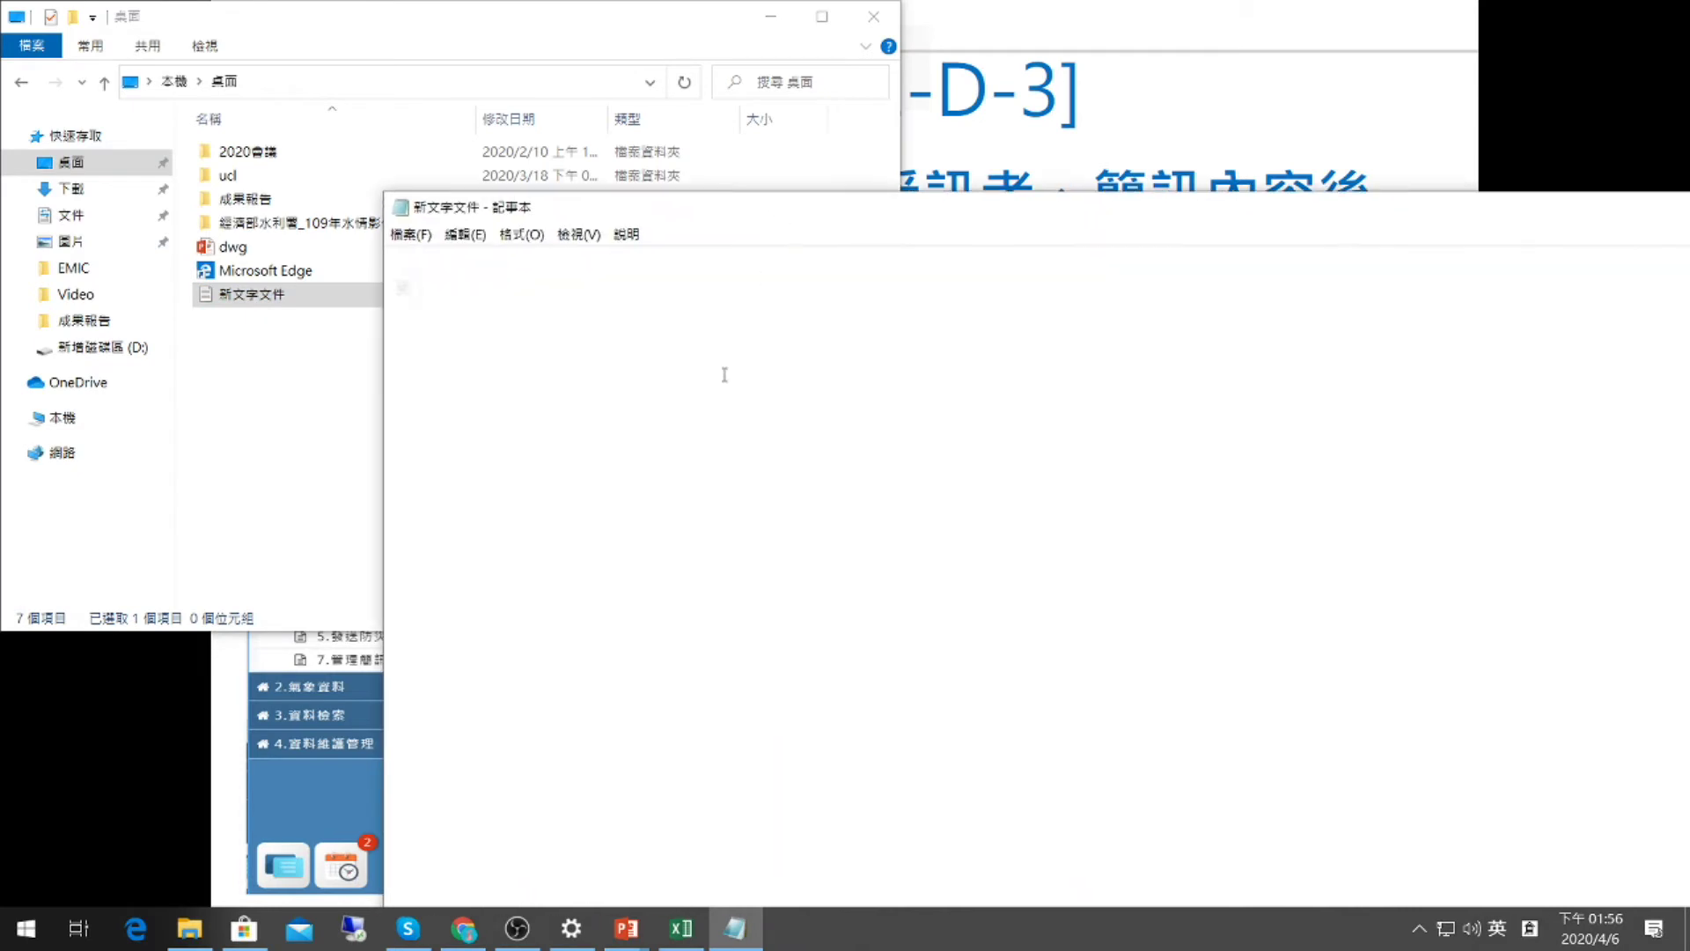
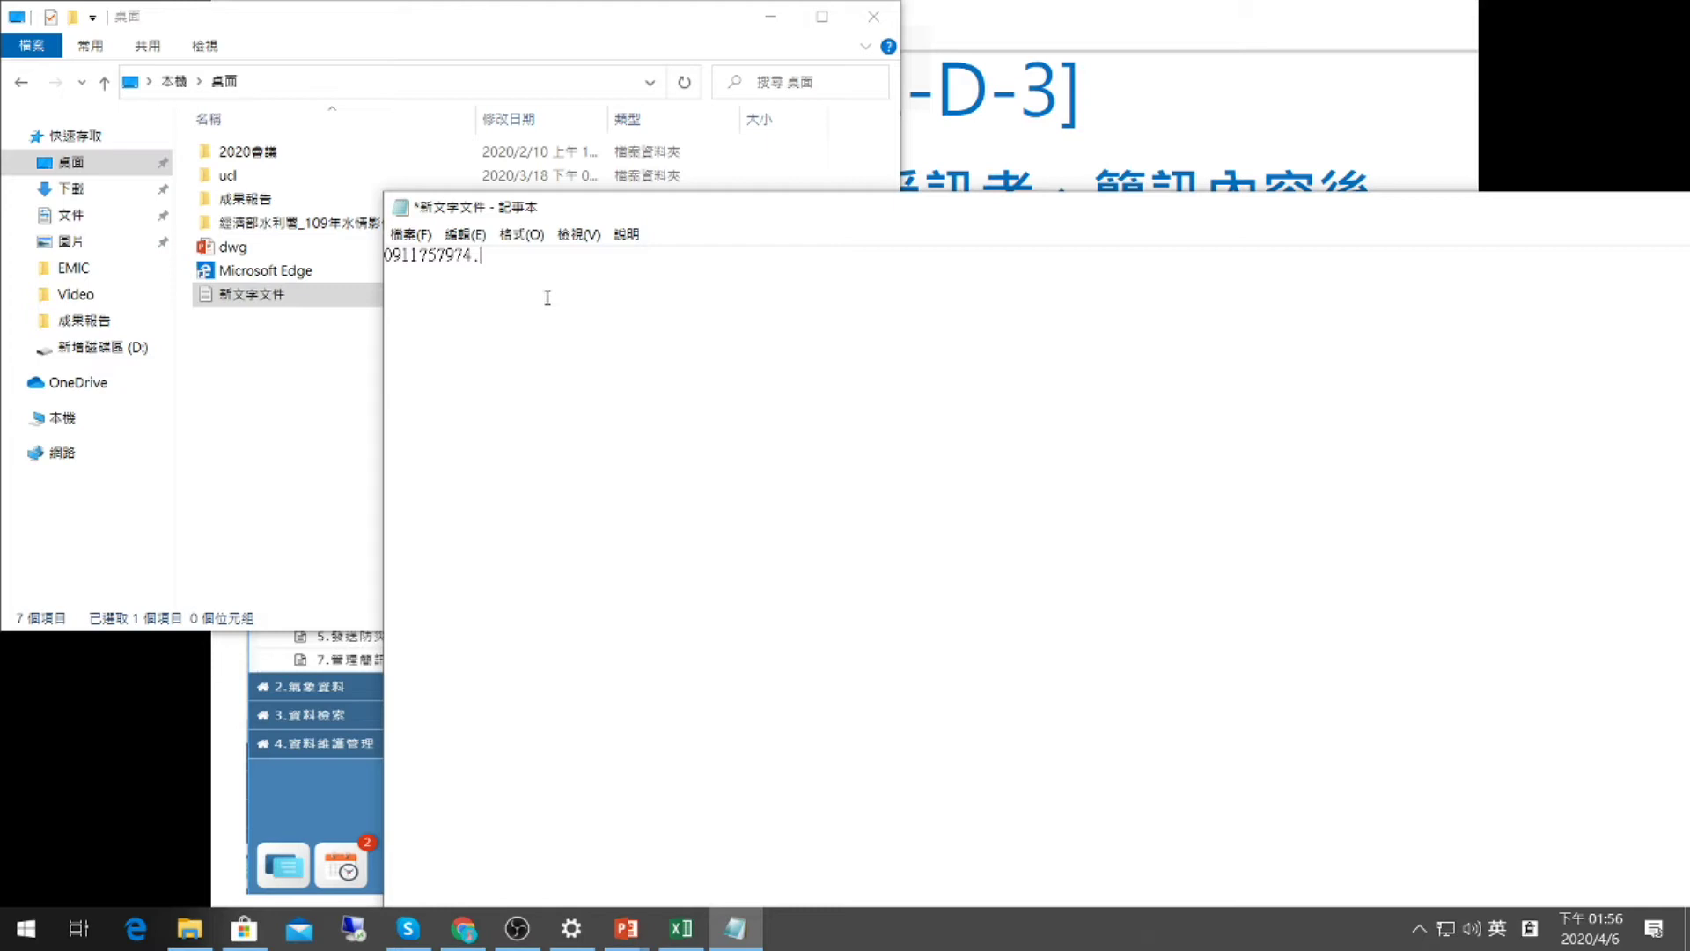
Type the test phone number, repeat it into one long line, copy it, and return to FEMA.
{"action": "key", "text": "ctrl+a"}
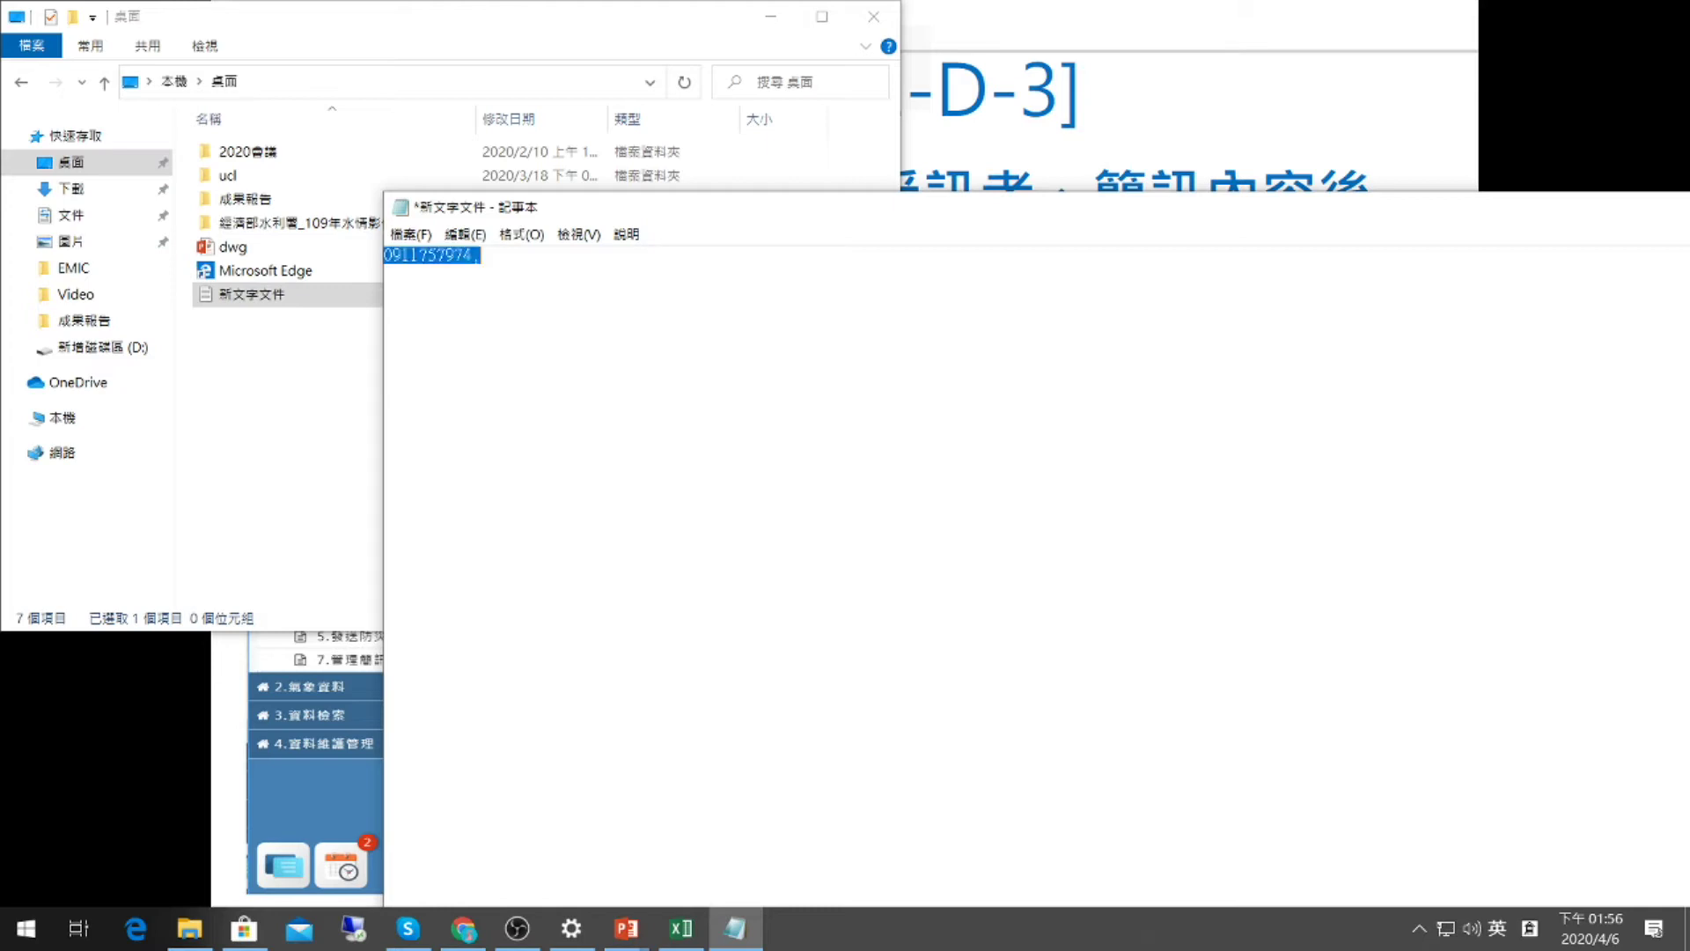
{"action": "key", "text": "Right"}
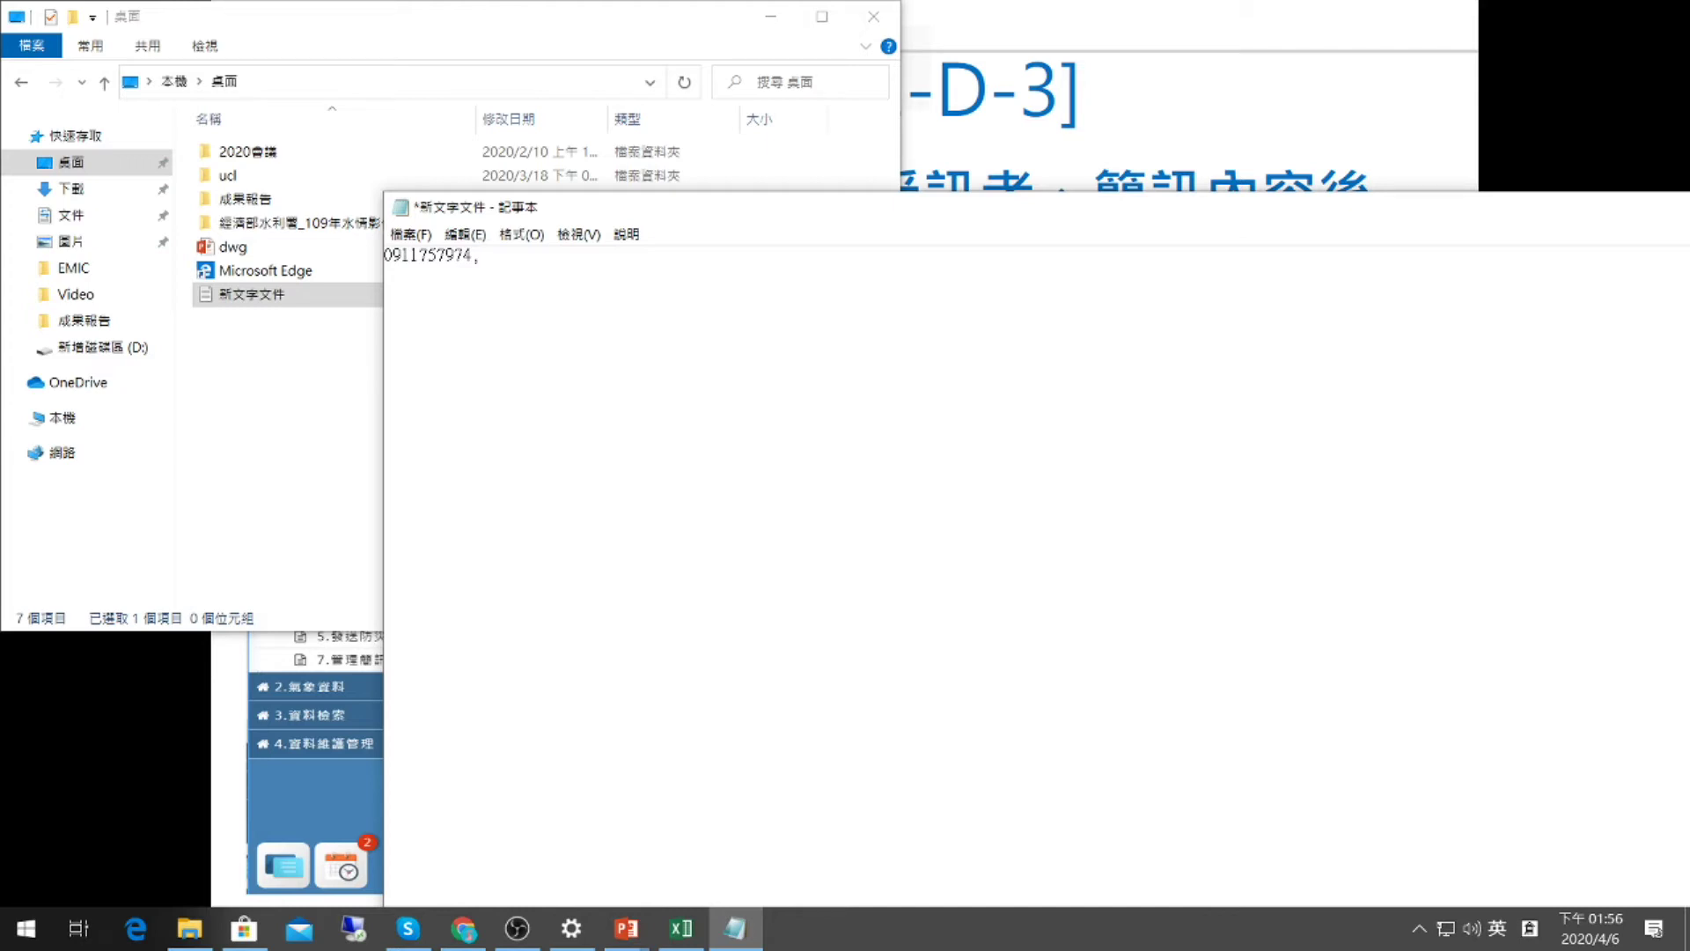
{"action": "key", "text": "ctrl+v"}
{"action": "key", "text": "ctrl+v"}
{"action": "key", "text": "ctrl+v"}
{"action": "key", "text": "ctrl+v"}
{"action": "key", "text": "ctrl+v"}
{"action": "key", "text": "ctrl+v"}
{"action": "key", "text": "ctrl+v"}
{"action": "key", "text": "ctrl+v"}
{"action": "key", "text": "ctrl+v"}
{"action": "key", "text": "ctrl+v"}
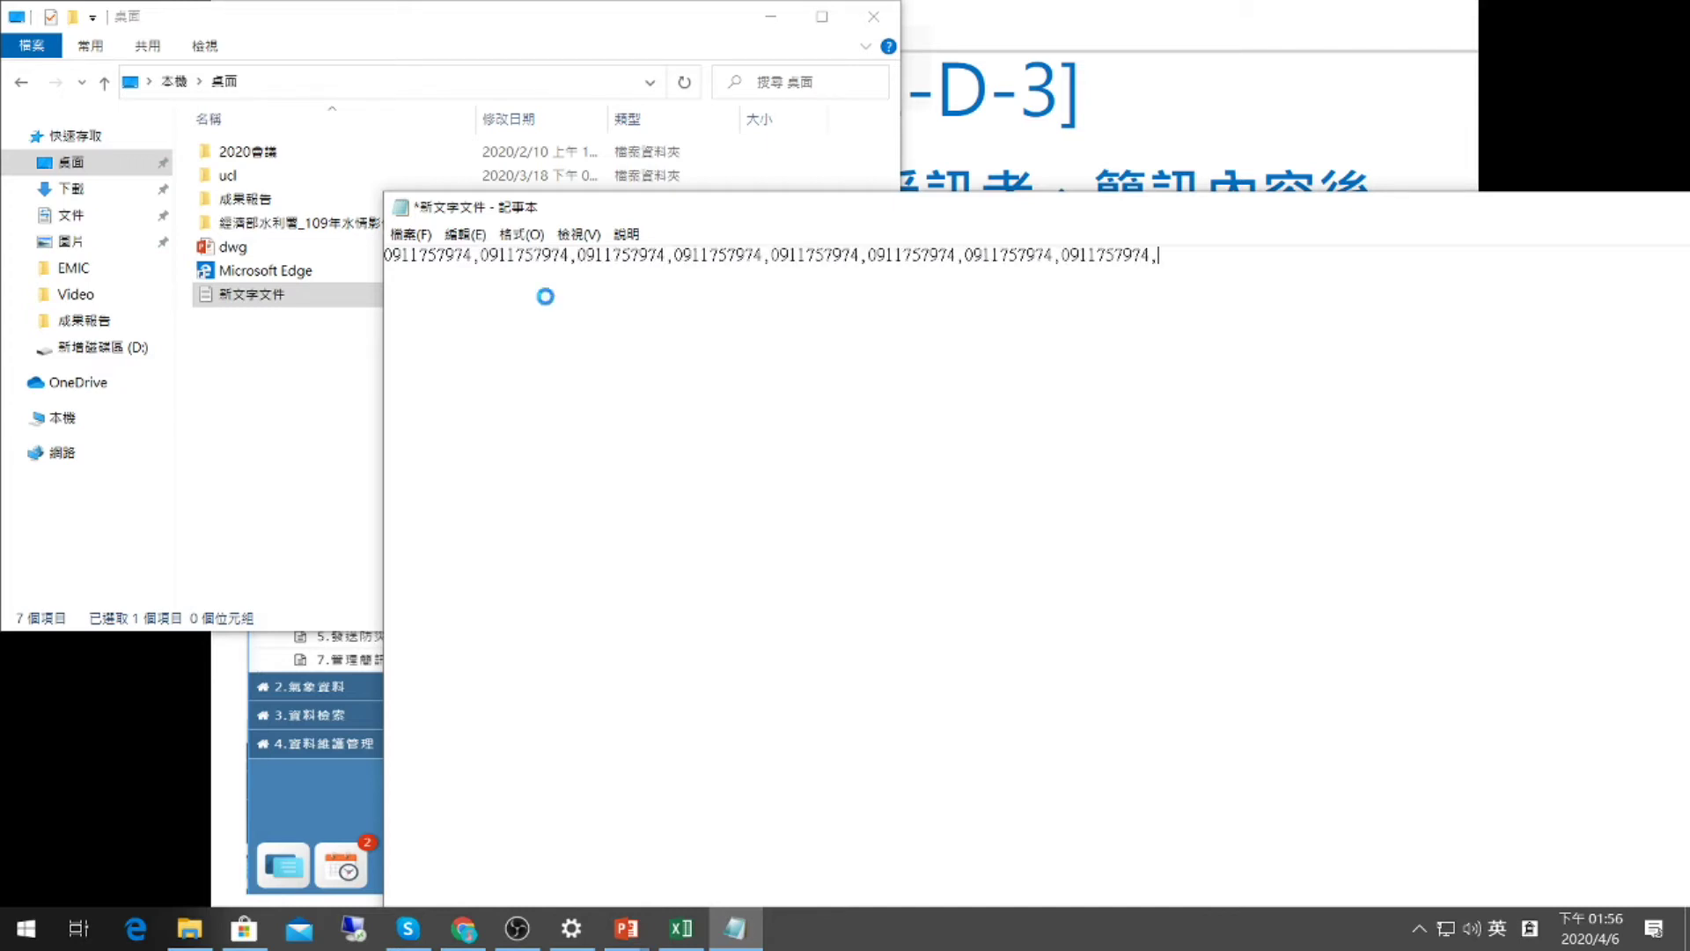
{"action": "key", "text": "ctrl+v"}
{"action": "key", "text": "ctrl+v"}
{"action": "key", "text": "ctrl+v"}
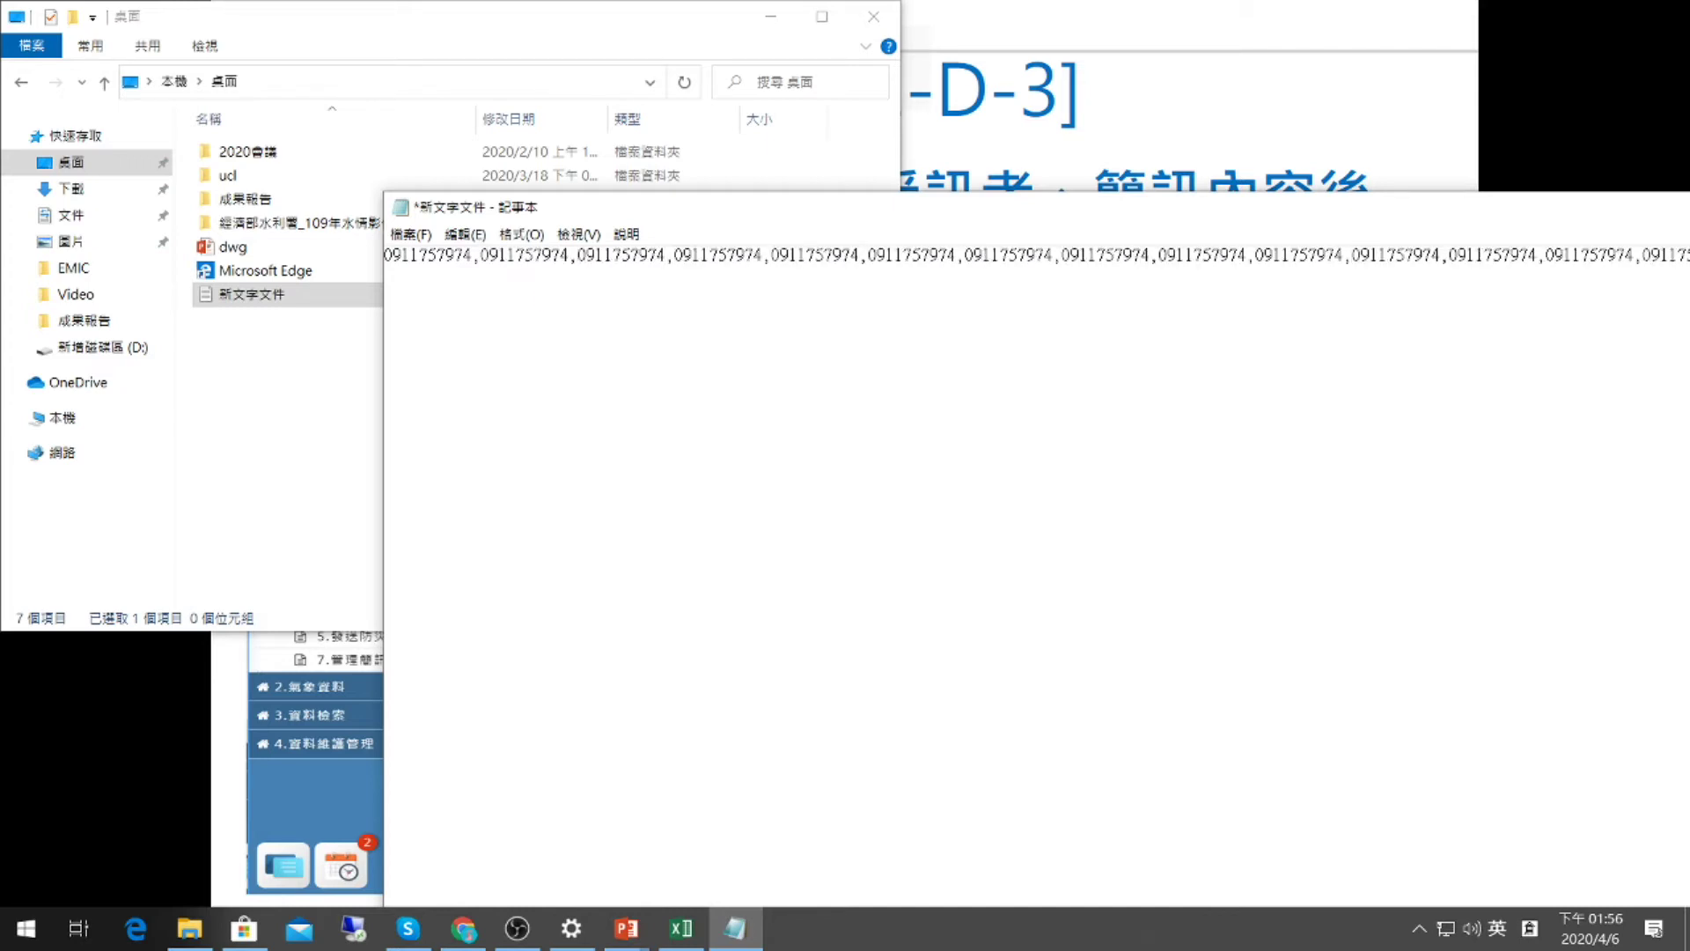
{"action": "key", "text": "ctrl+a"}
{"action": "key", "text": "alt+Tab"}
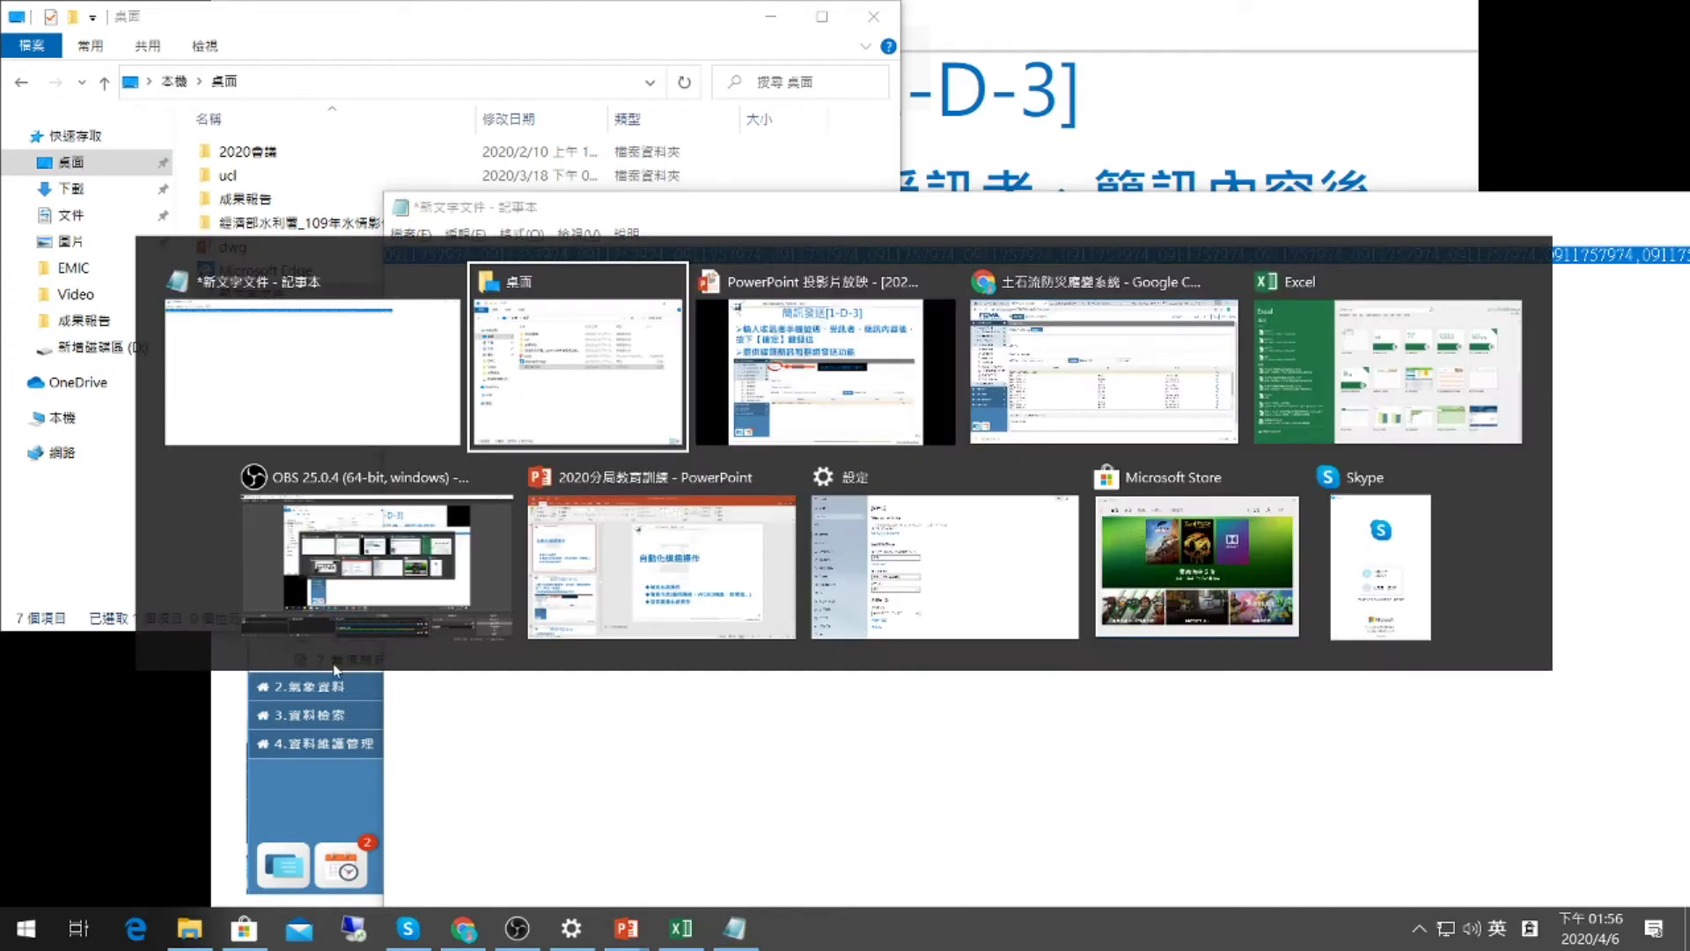
{"action": "left_click", "coordinate": [1012, 397]}
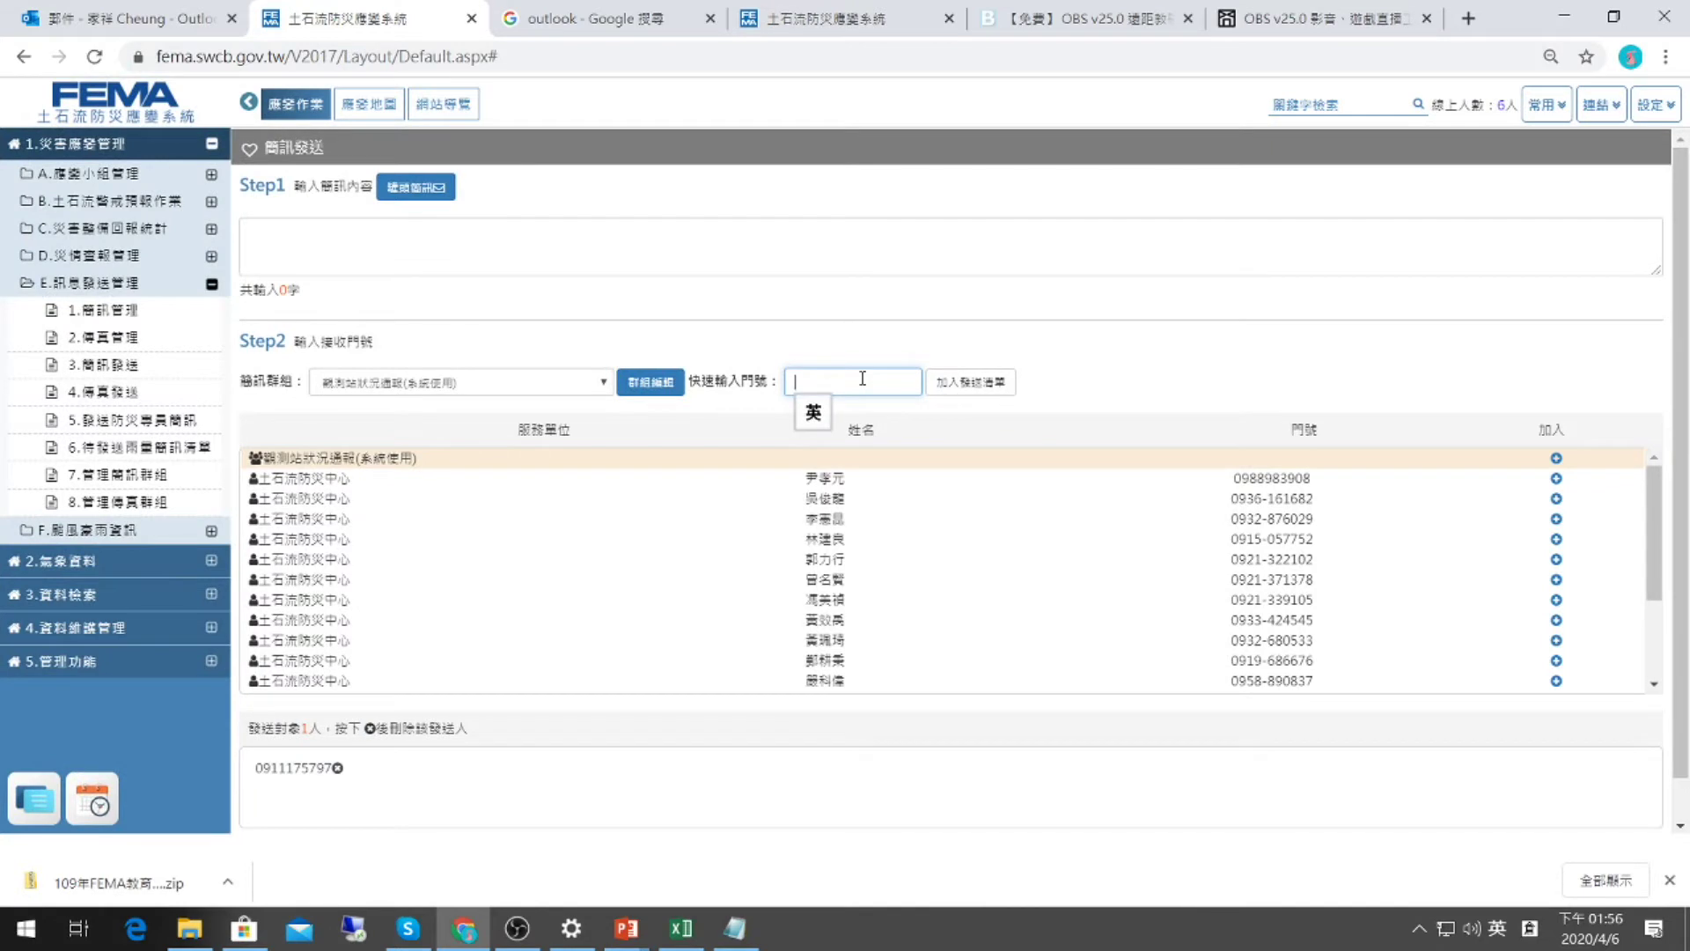
Paste the repeated numbers into 快速輸入門號 and add them, filling the send list to 20.
{"action": "key", "text": "ctrl+v"}
{"action": "key", "text": "BackSpace"}
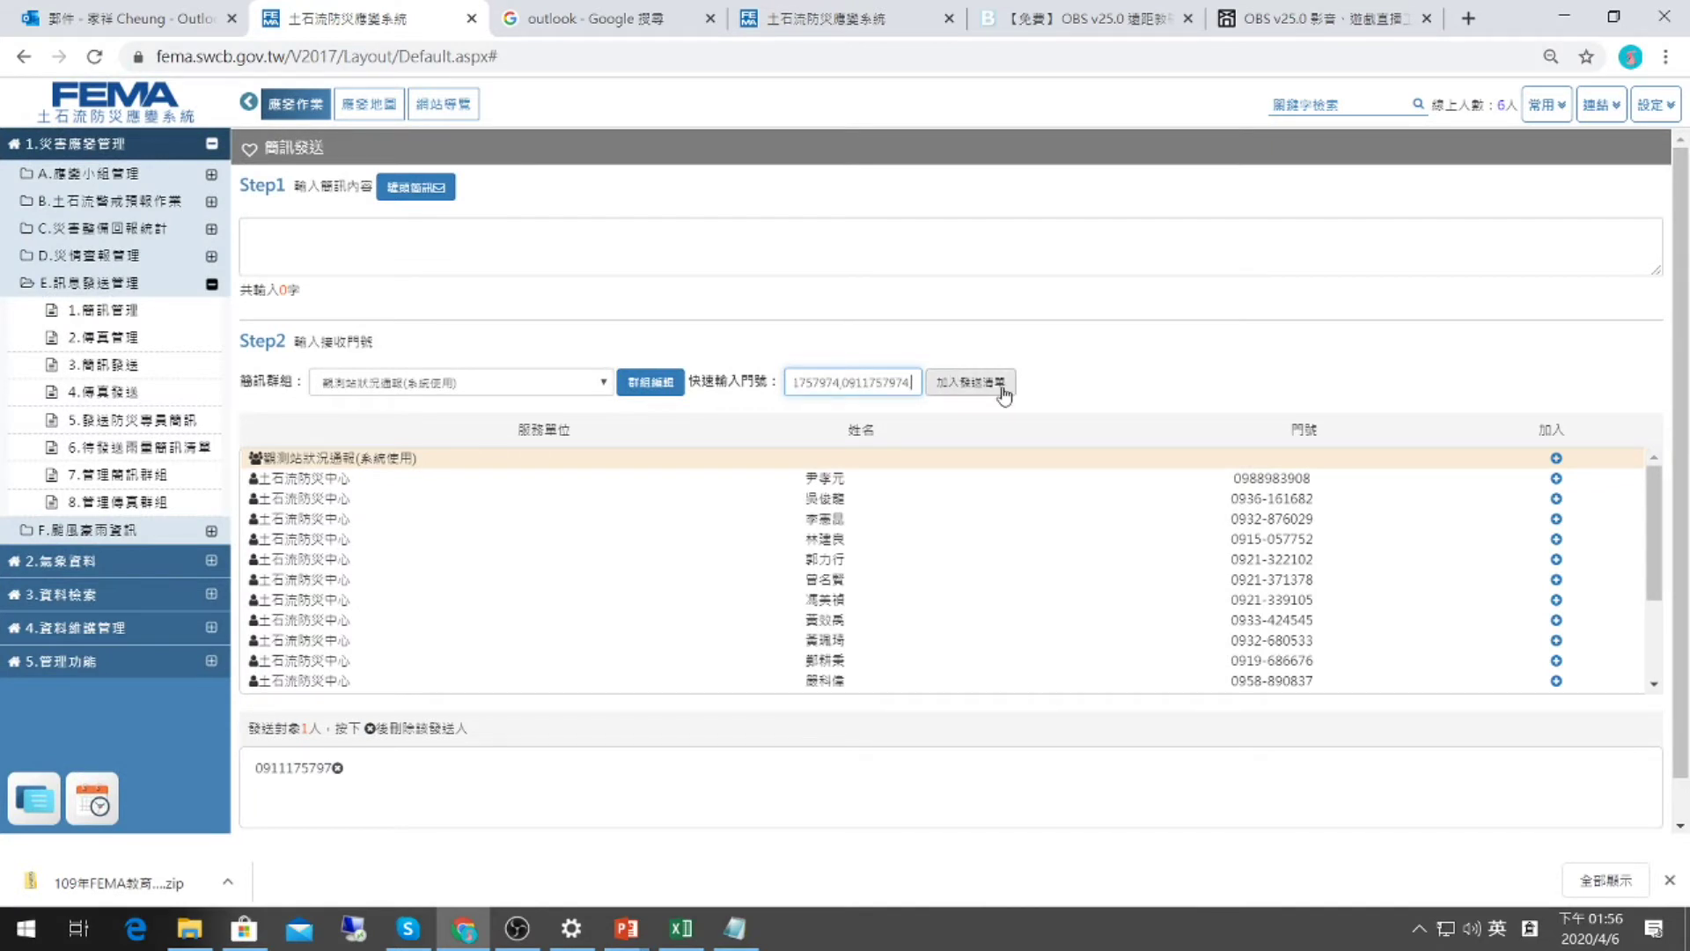
{"action": "left_click", "coordinate": [1003, 397]}
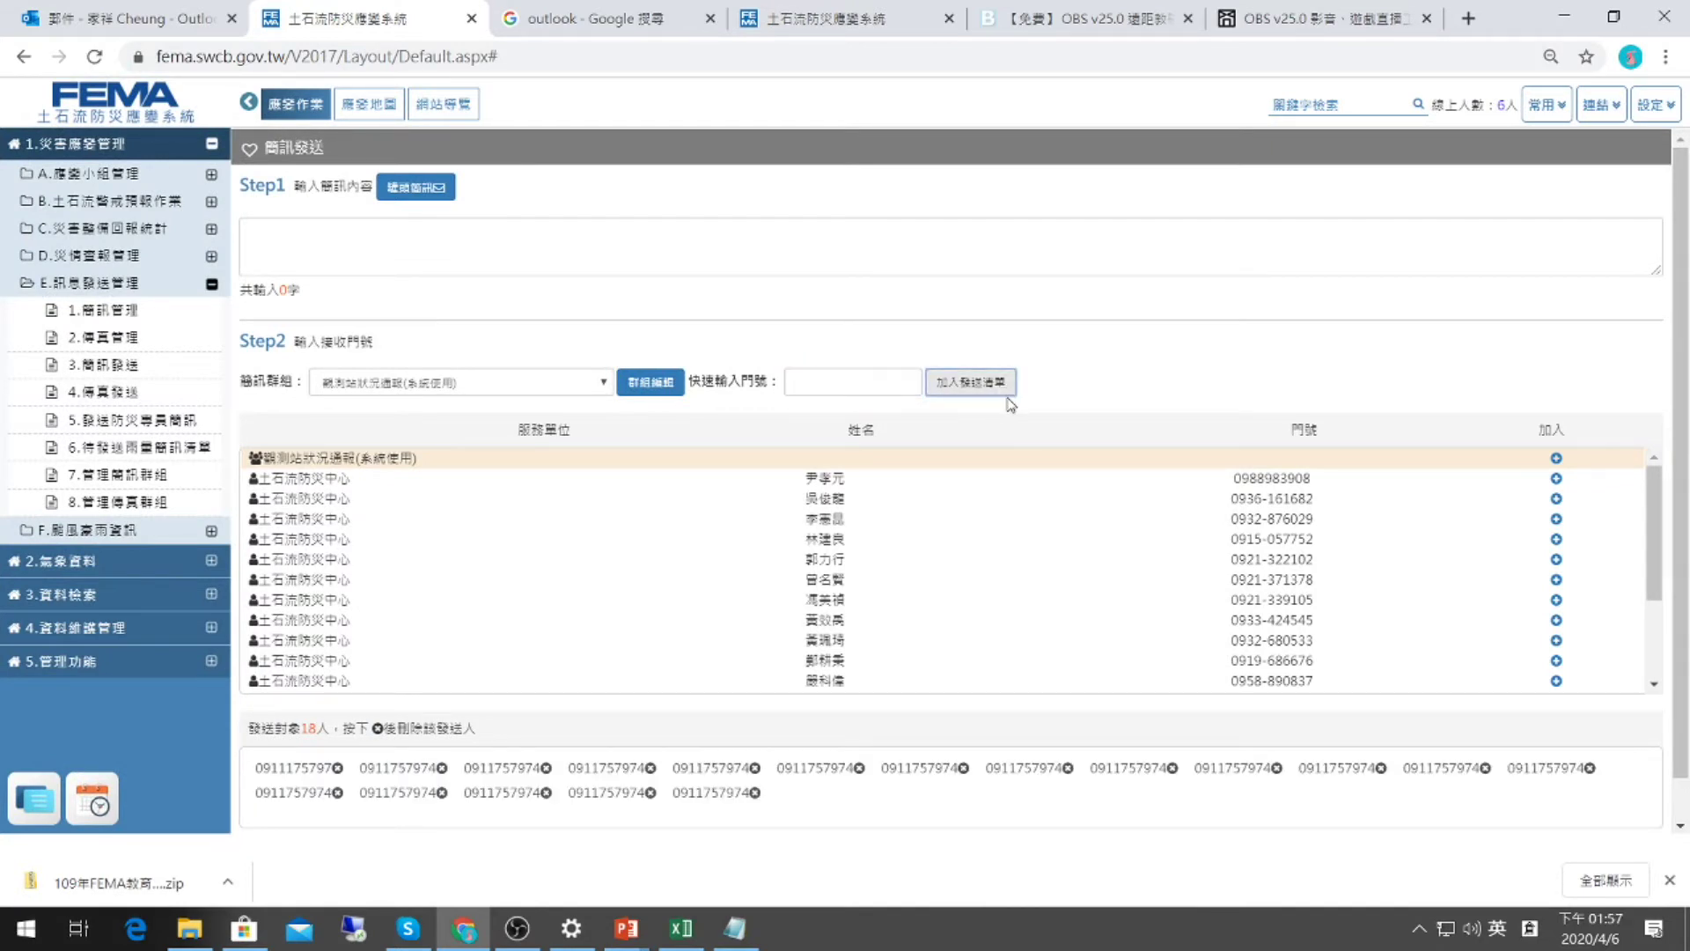
{"action": "left_click", "coordinate": [827, 388]}
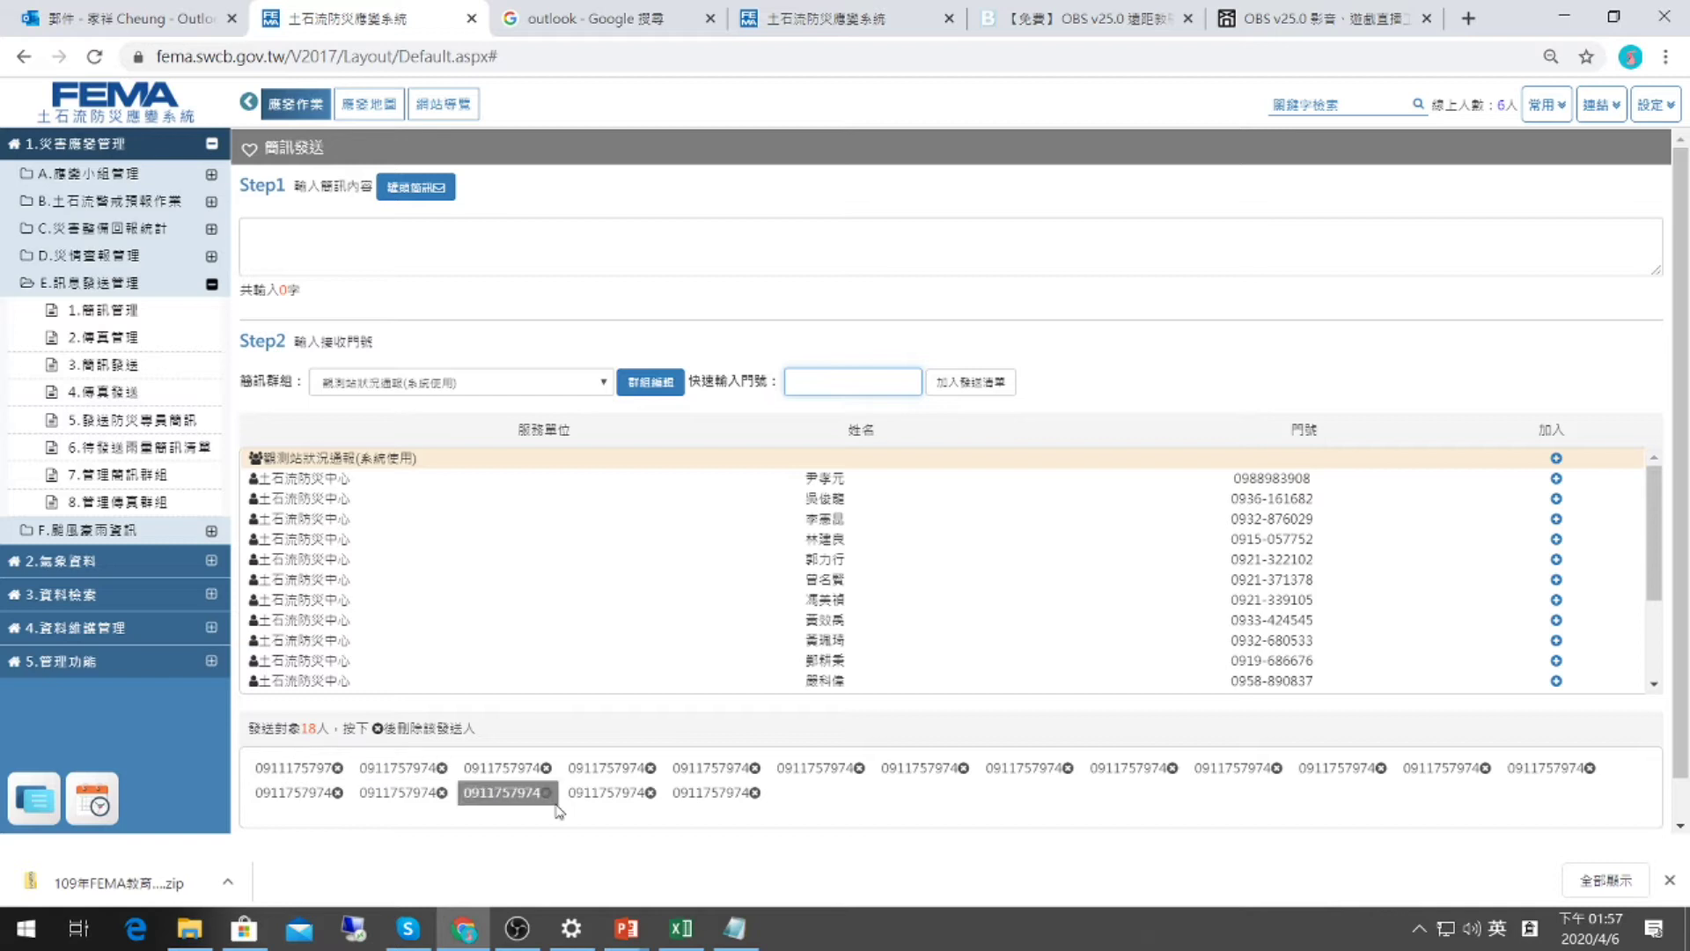
Copy the first two numbers from Notepad and add them to the send list.
{"action": "left_click", "coordinate": [734, 928]}
{"action": "left_click", "coordinate": [611, 407]}
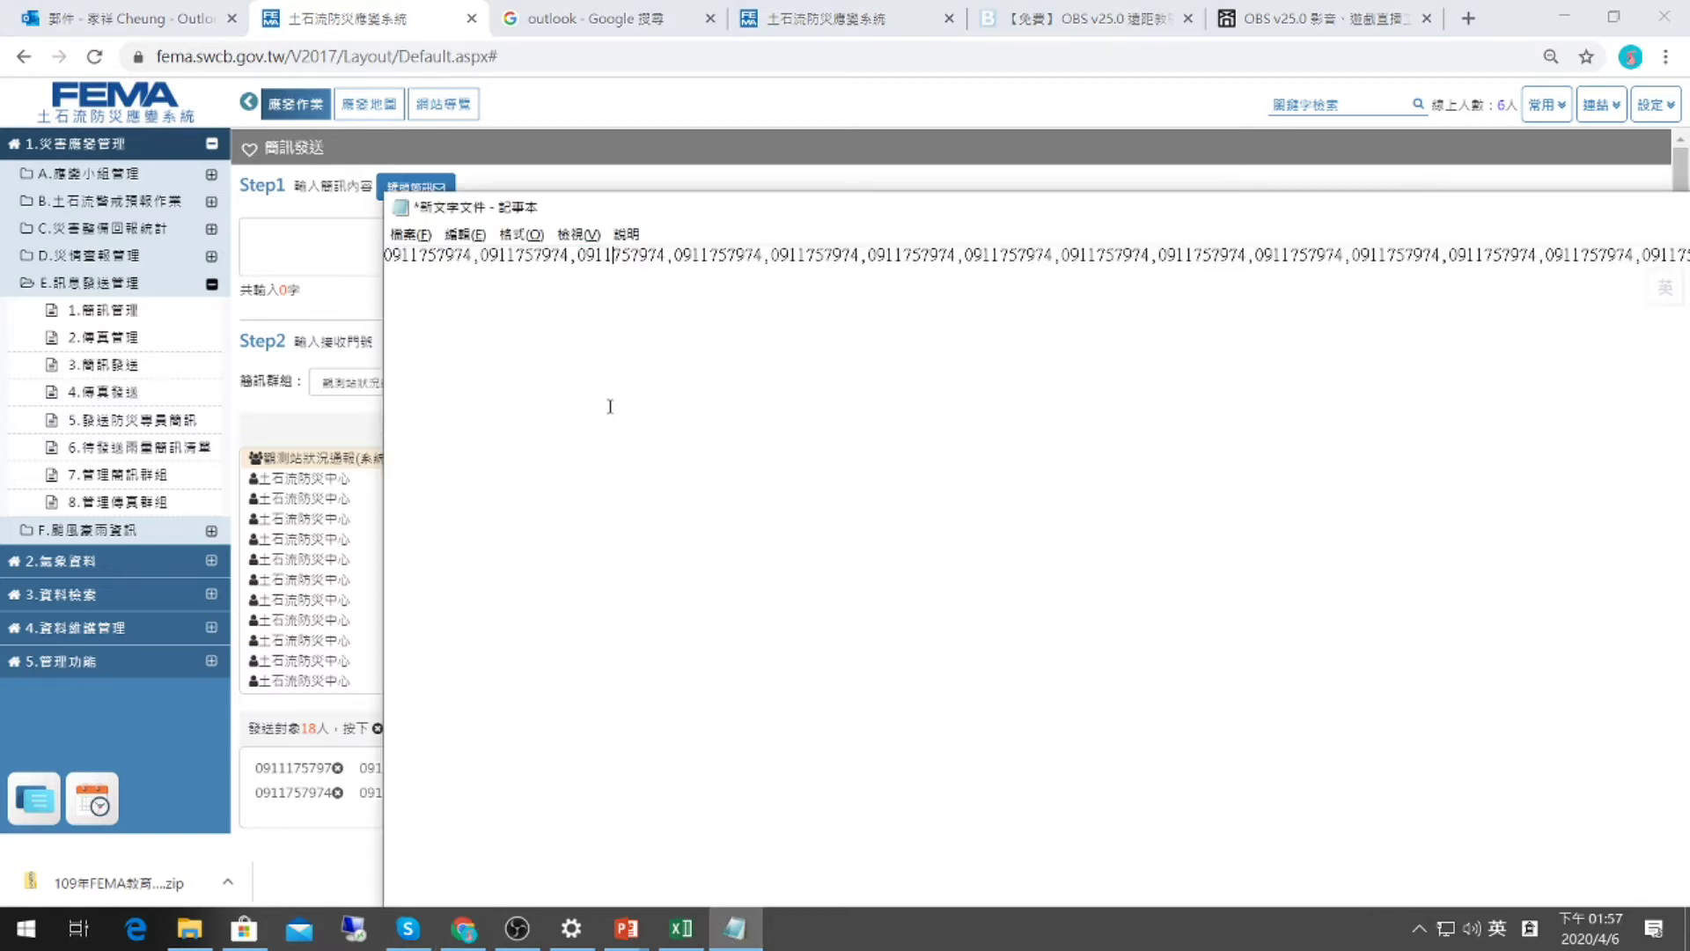
{"action": "left_click_drag", "start_coordinate": [473, 262], "coordinate": [482, 280]}
{"action": "double_click", "coordinate": [483, 262]}
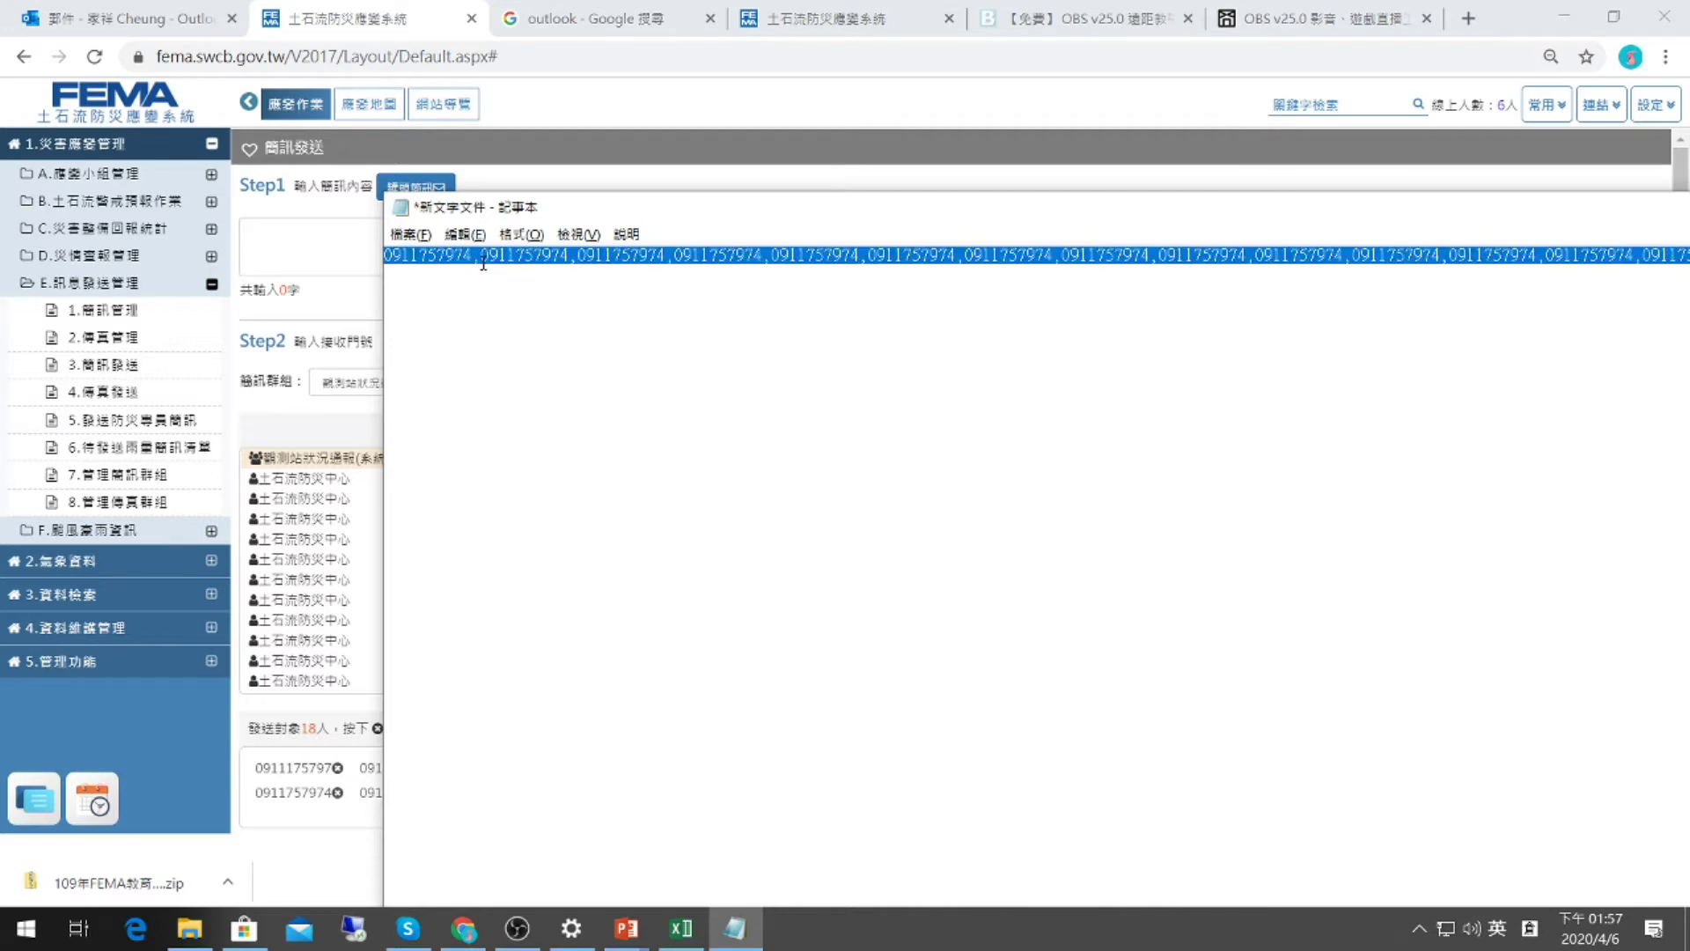
{"action": "left_click", "coordinate": [566, 256]}
{"action": "left_click_drag", "start_coordinate": [570, 256], "coordinate": [385, 256]}
{"action": "key", "text": "ctrl+c"}
{"action": "left_click", "coordinate": [336, 251]}
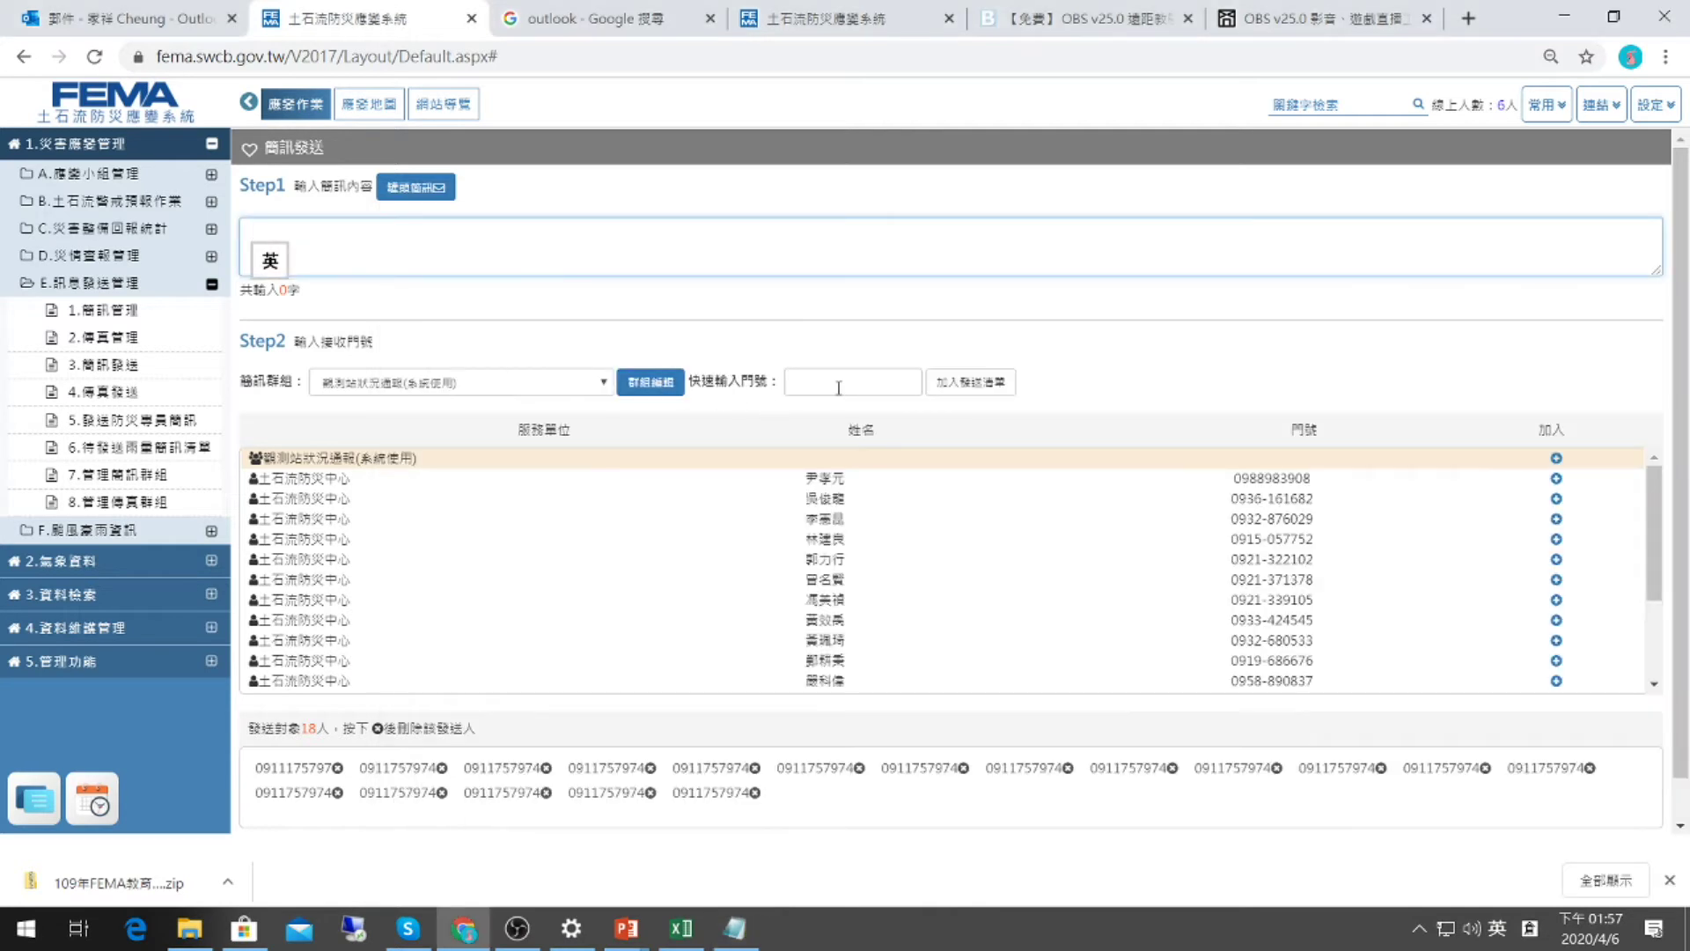
{"action": "left_click", "coordinate": [845, 382]}
{"action": "key", "text": "ctrl+v"}
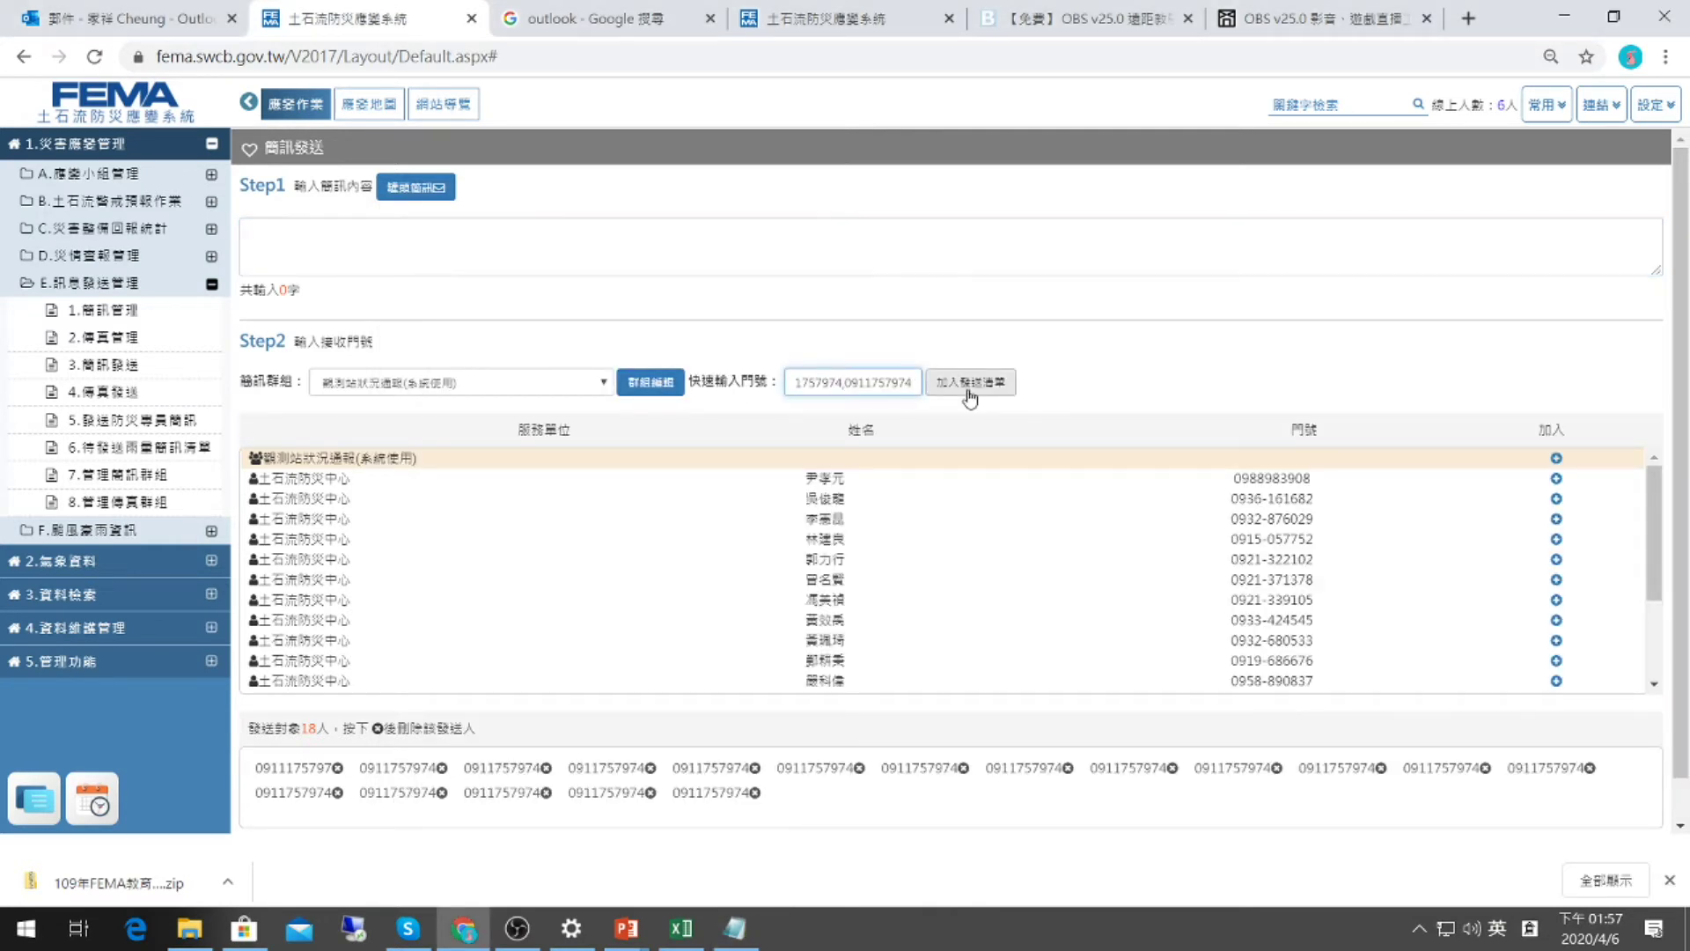
{"action": "left_click", "coordinate": [970, 392]}
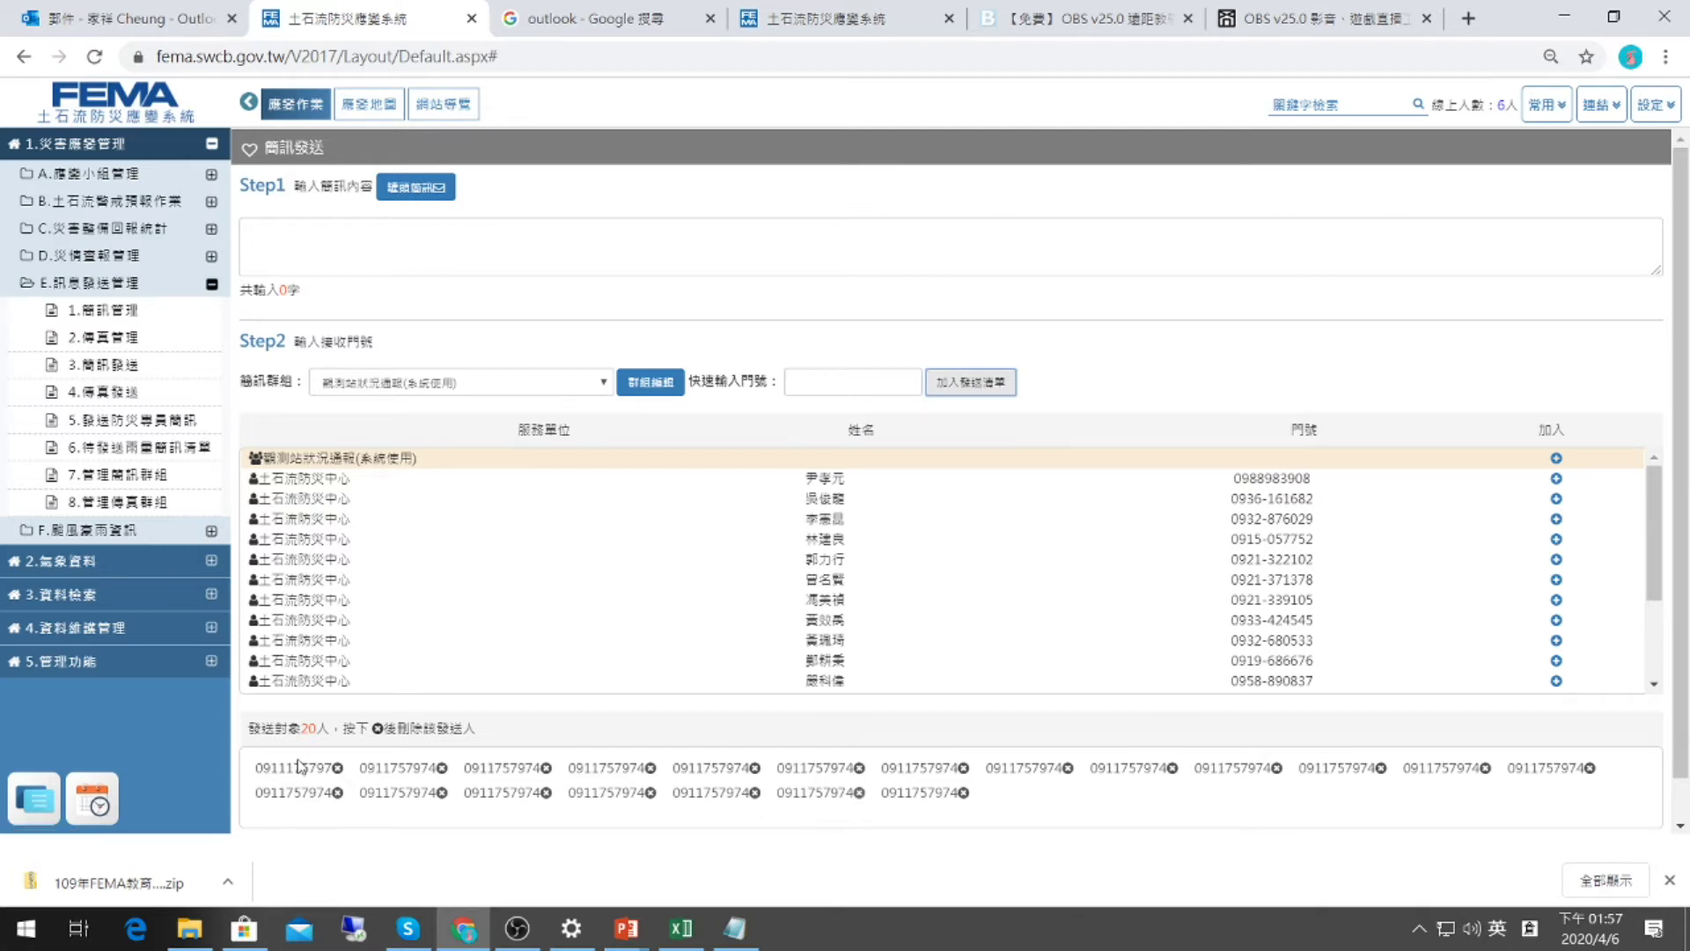
Delete every recipient from the send list until it shows 0.
{"action": "left_click", "coordinate": [337, 769]}
{"action": "left_click", "coordinate": [336, 769]}
{"action": "left_click", "coordinate": [336, 769]}
{"action": "left_click", "coordinate": [336, 769]}
{"action": "left_click", "coordinate": [336, 769]}
{"action": "left_click", "coordinate": [336, 769]}
{"action": "left_click", "coordinate": [336, 768]}
{"action": "double_click", "coordinate": [337, 769]}
{"action": "left_click", "coordinate": [336, 769]}
{"action": "double_click", "coordinate": [337, 768]}
{"action": "left_click", "coordinate": [336, 768]}
{"action": "left_click", "coordinate": [336, 769]}
{"action": "double_click", "coordinate": [337, 769]}
{"action": "left_click", "coordinate": [336, 768]}
{"action": "left_click", "coordinate": [336, 769]}
{"action": "left_click", "coordinate": [336, 768]}
{"action": "left_click", "coordinate": [336, 769]}
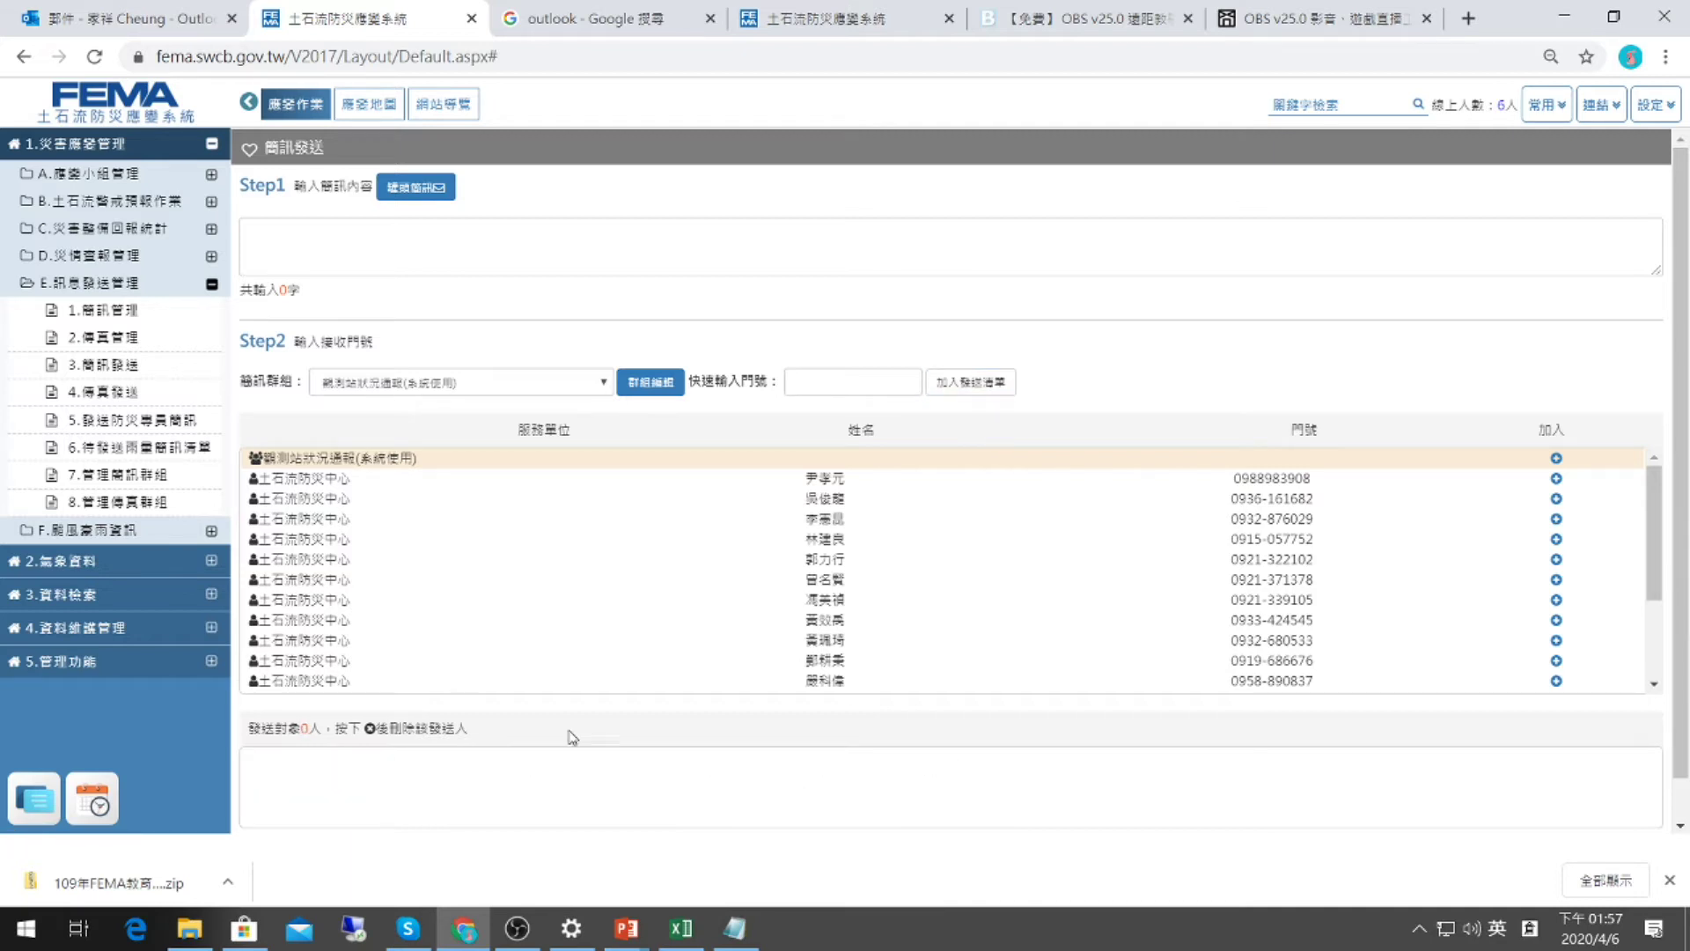
Open 1.簡訊管理 to view the 2020/4/6 test message marked 全部完成 with 15 recipients.
{"action": "scroll", "coordinate": [483, 740], "scroll_direction": "down", "scroll_amount": 1}
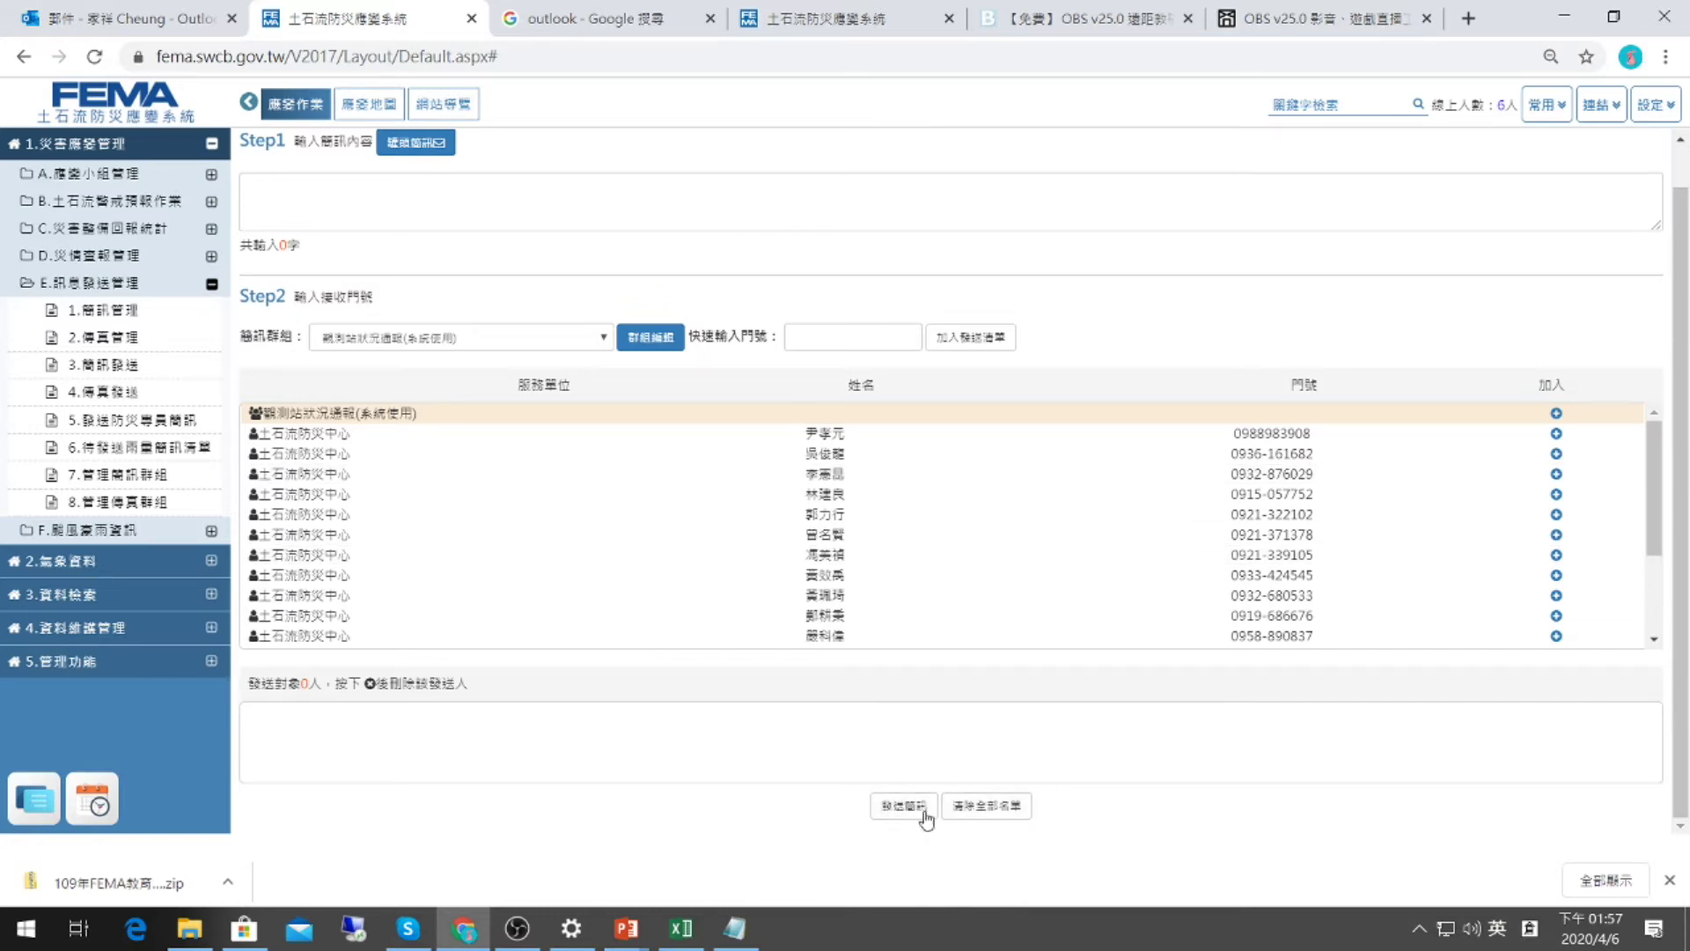
{"action": "left_click", "coordinate": [117, 313]}
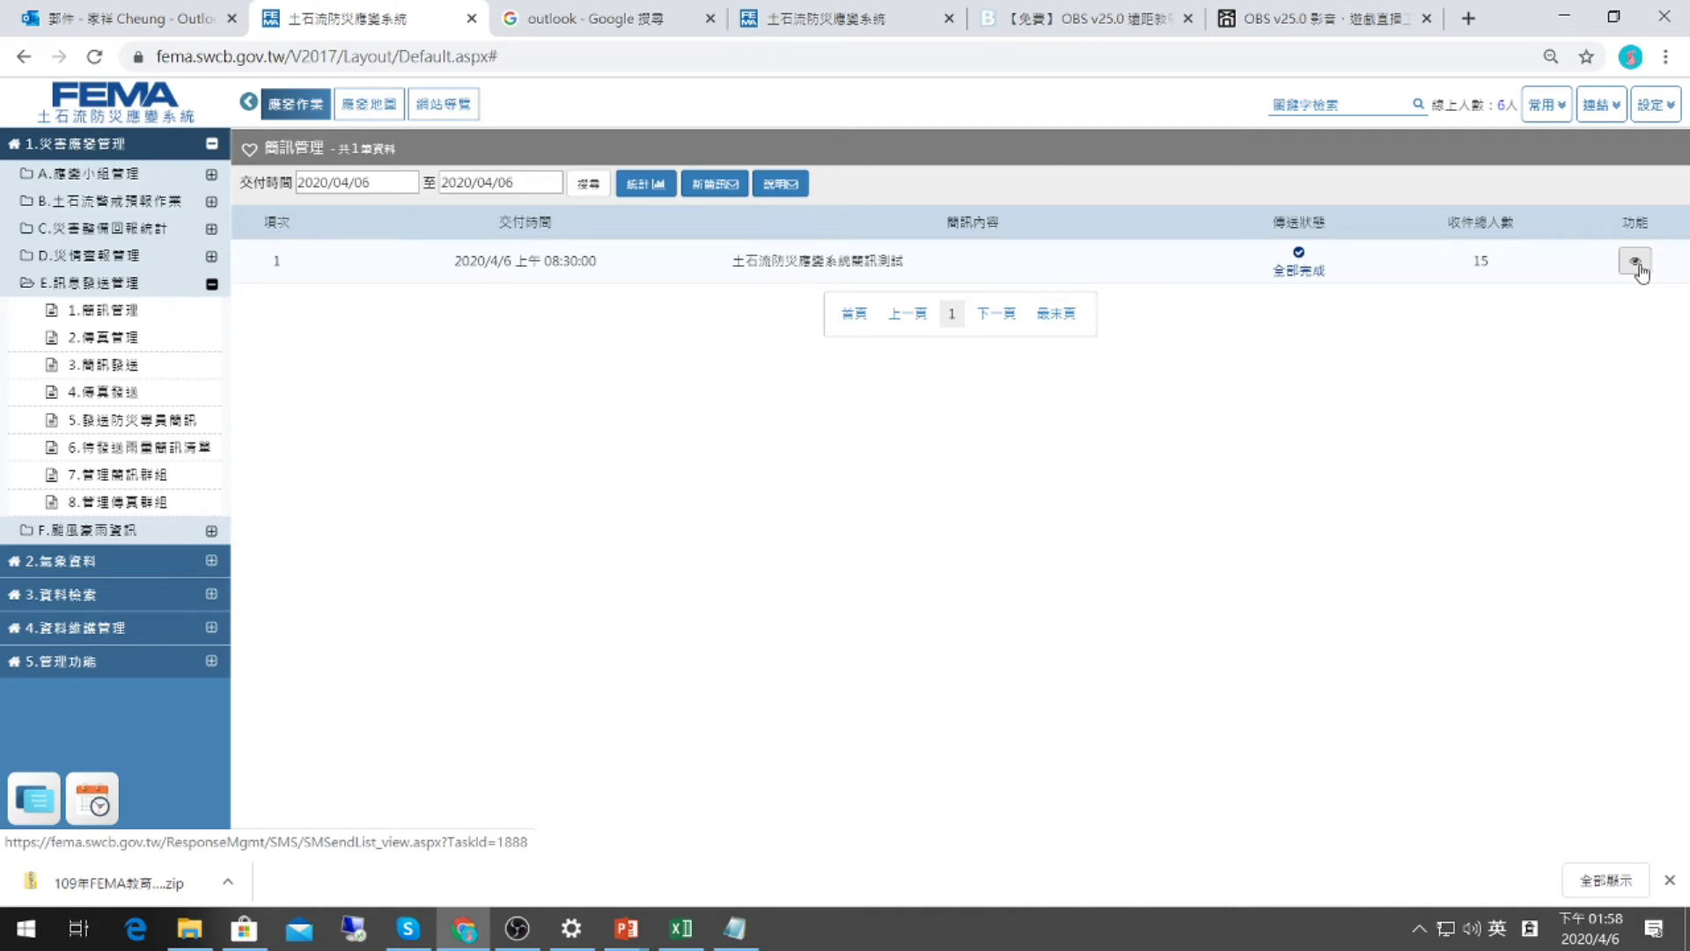
{"action": "left_click", "coordinate": [1637, 264]}
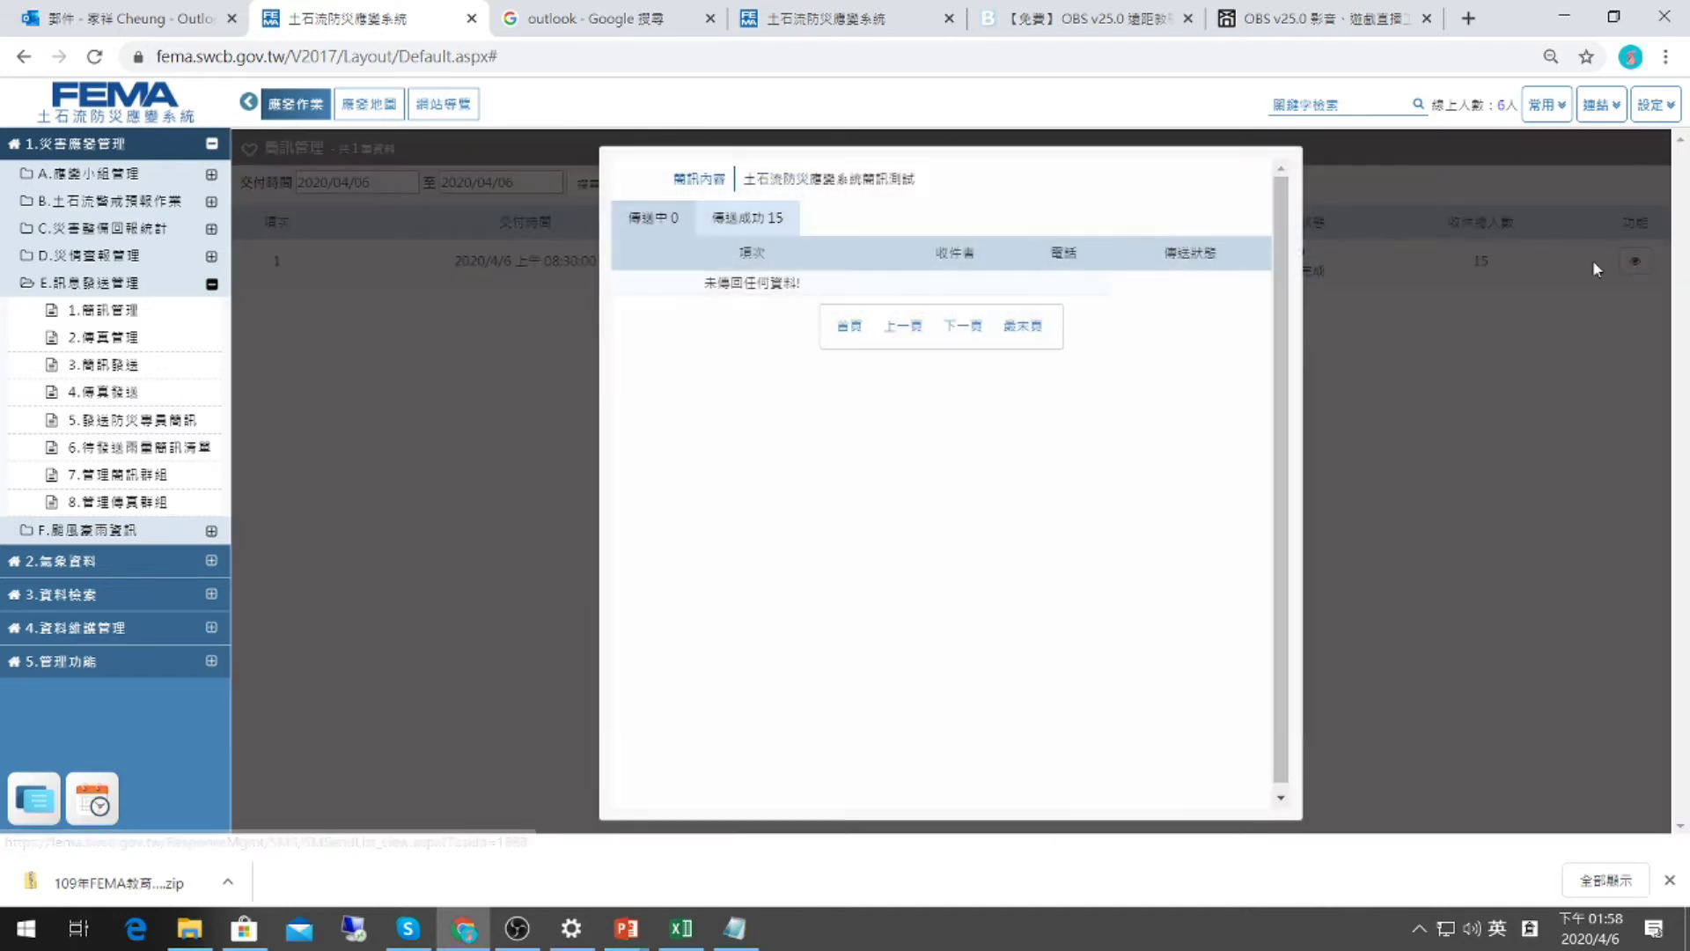
{"action": "left_click", "coordinate": [687, 217]}
{"action": "left_click", "coordinate": [703, 219]}
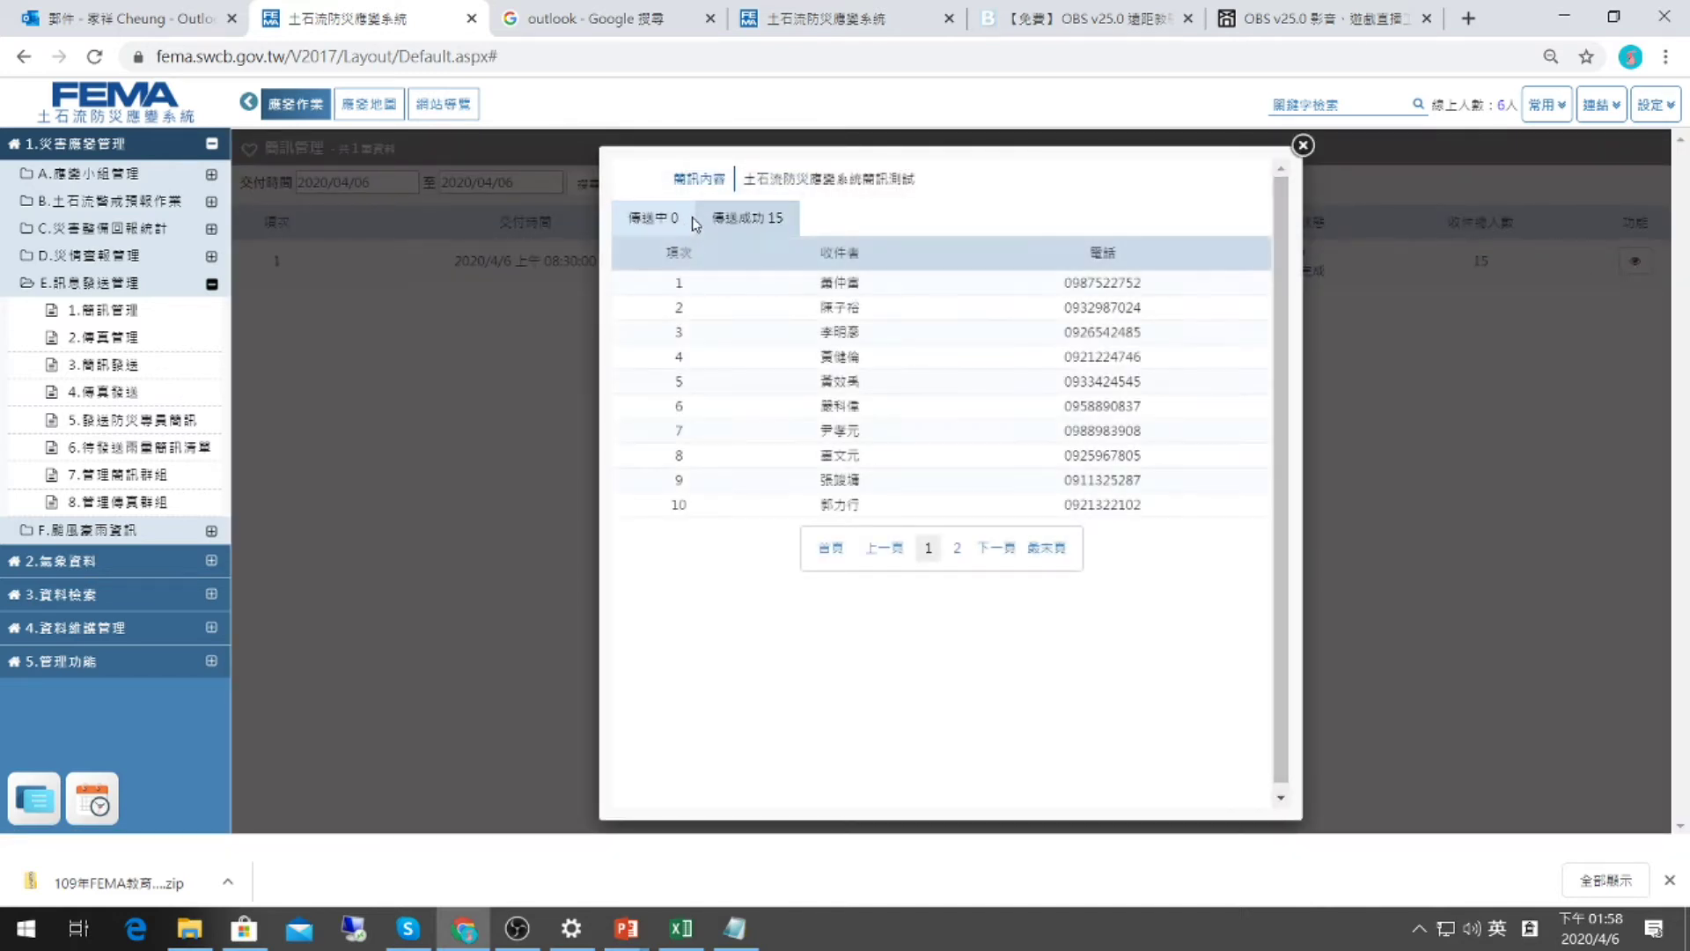
{"action": "left_click", "coordinate": [680, 221]}
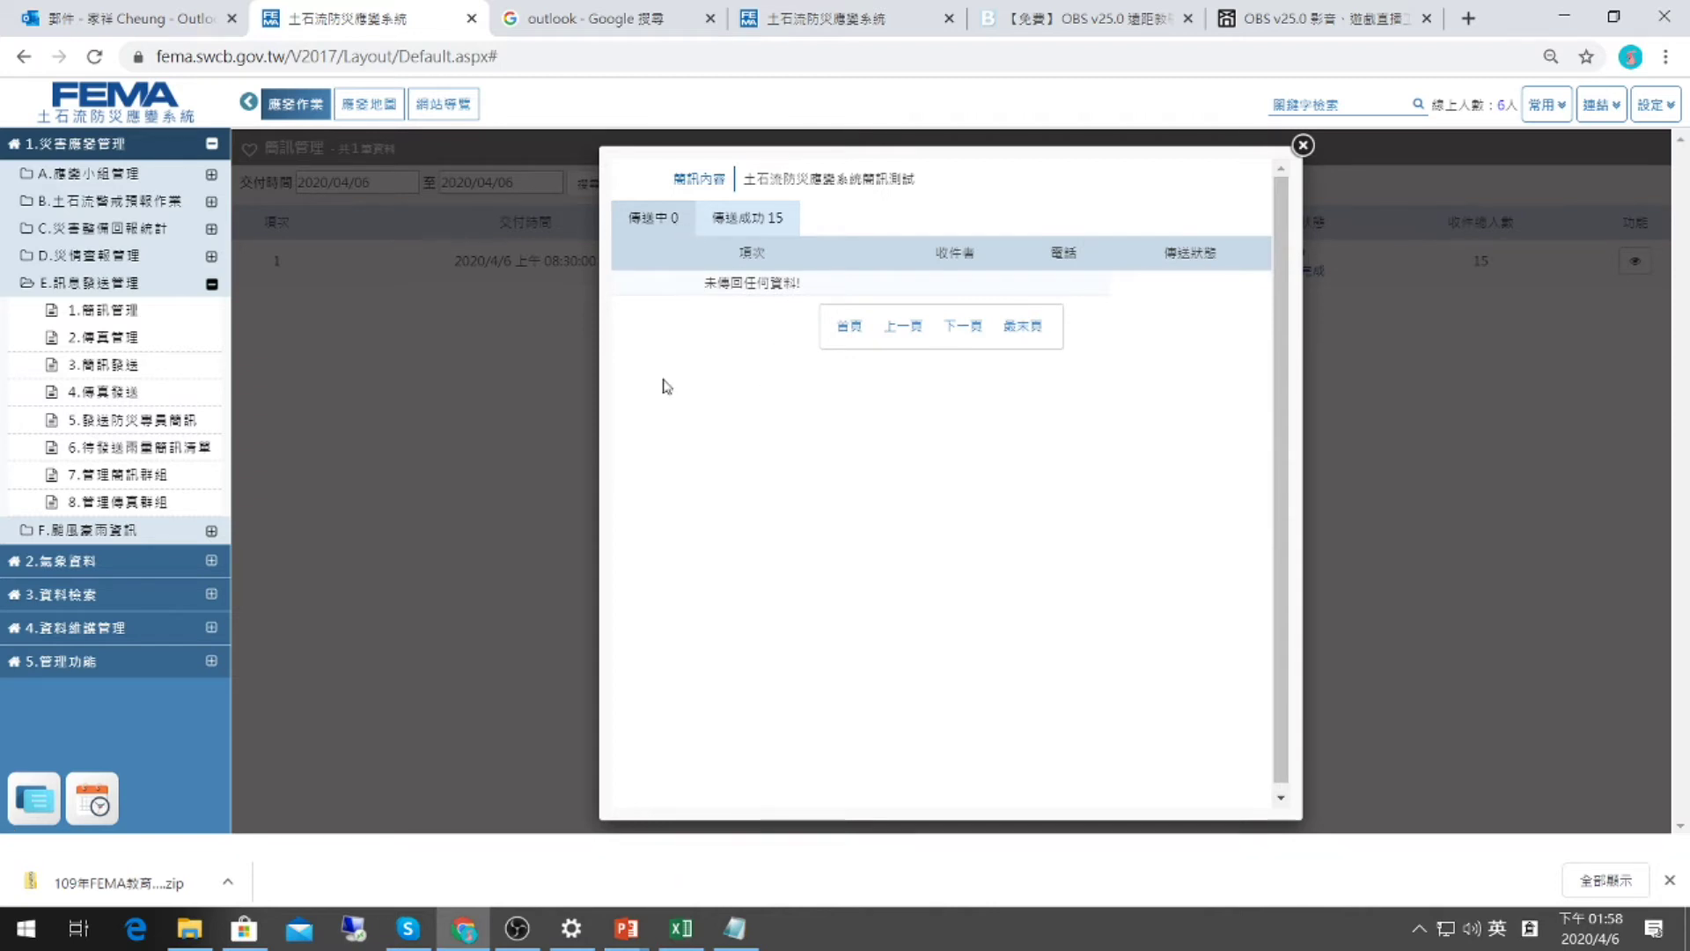
{"action": "left_click", "coordinate": [746, 230]}
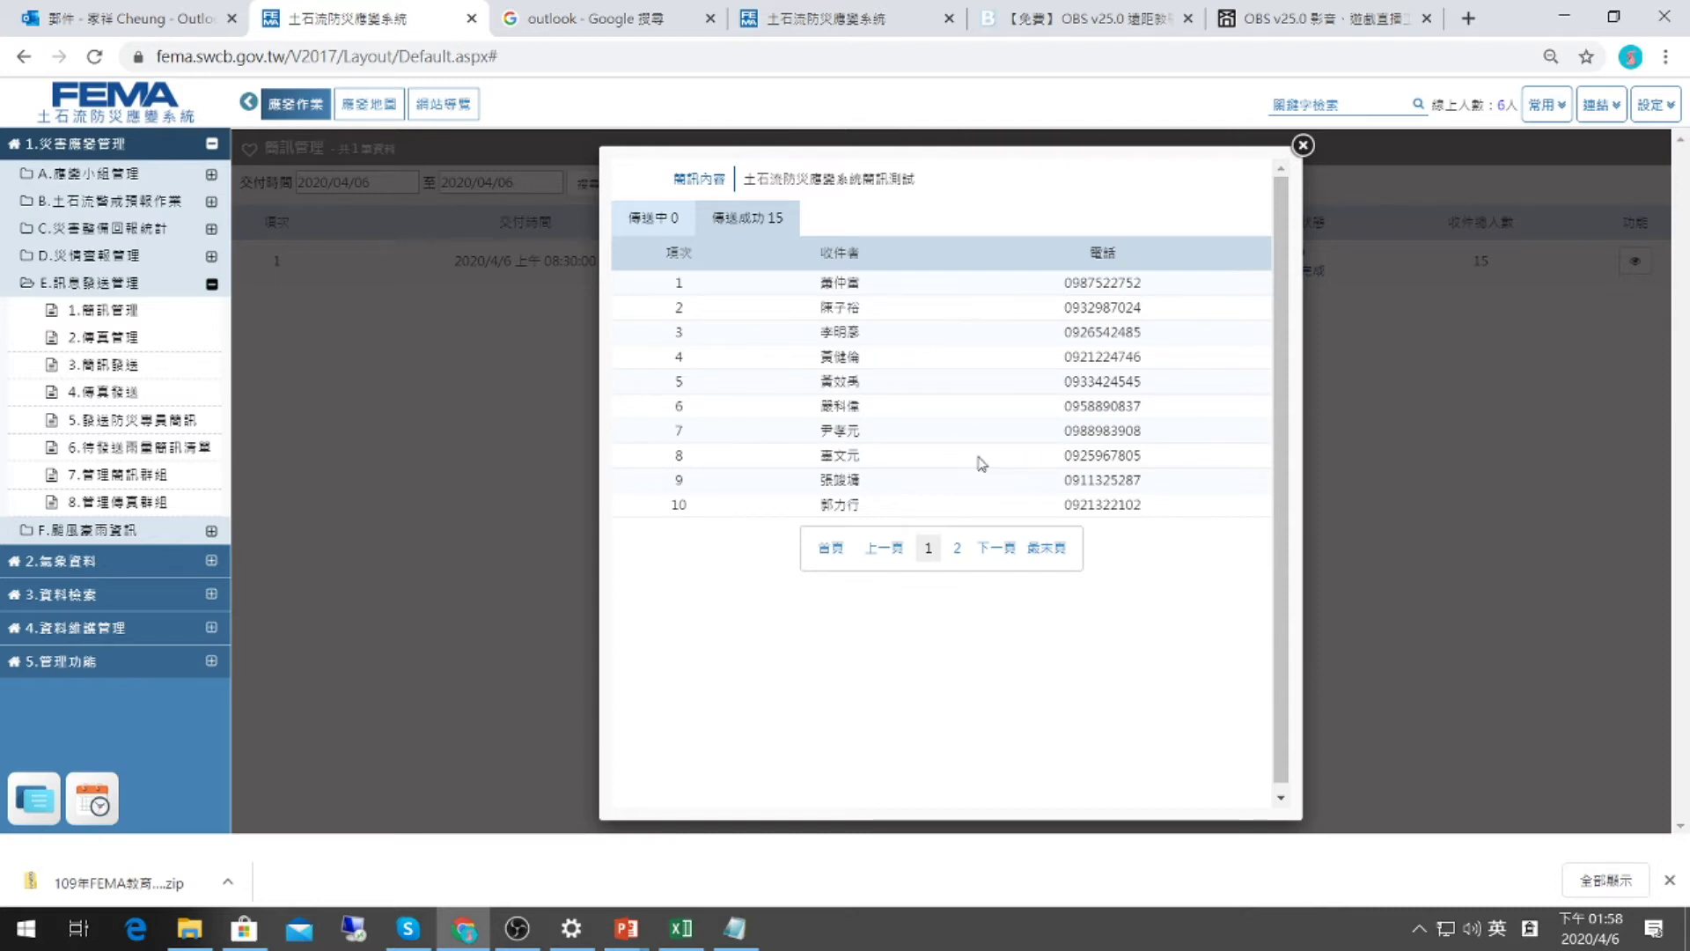
{"action": "left_click", "coordinate": [1303, 144]}
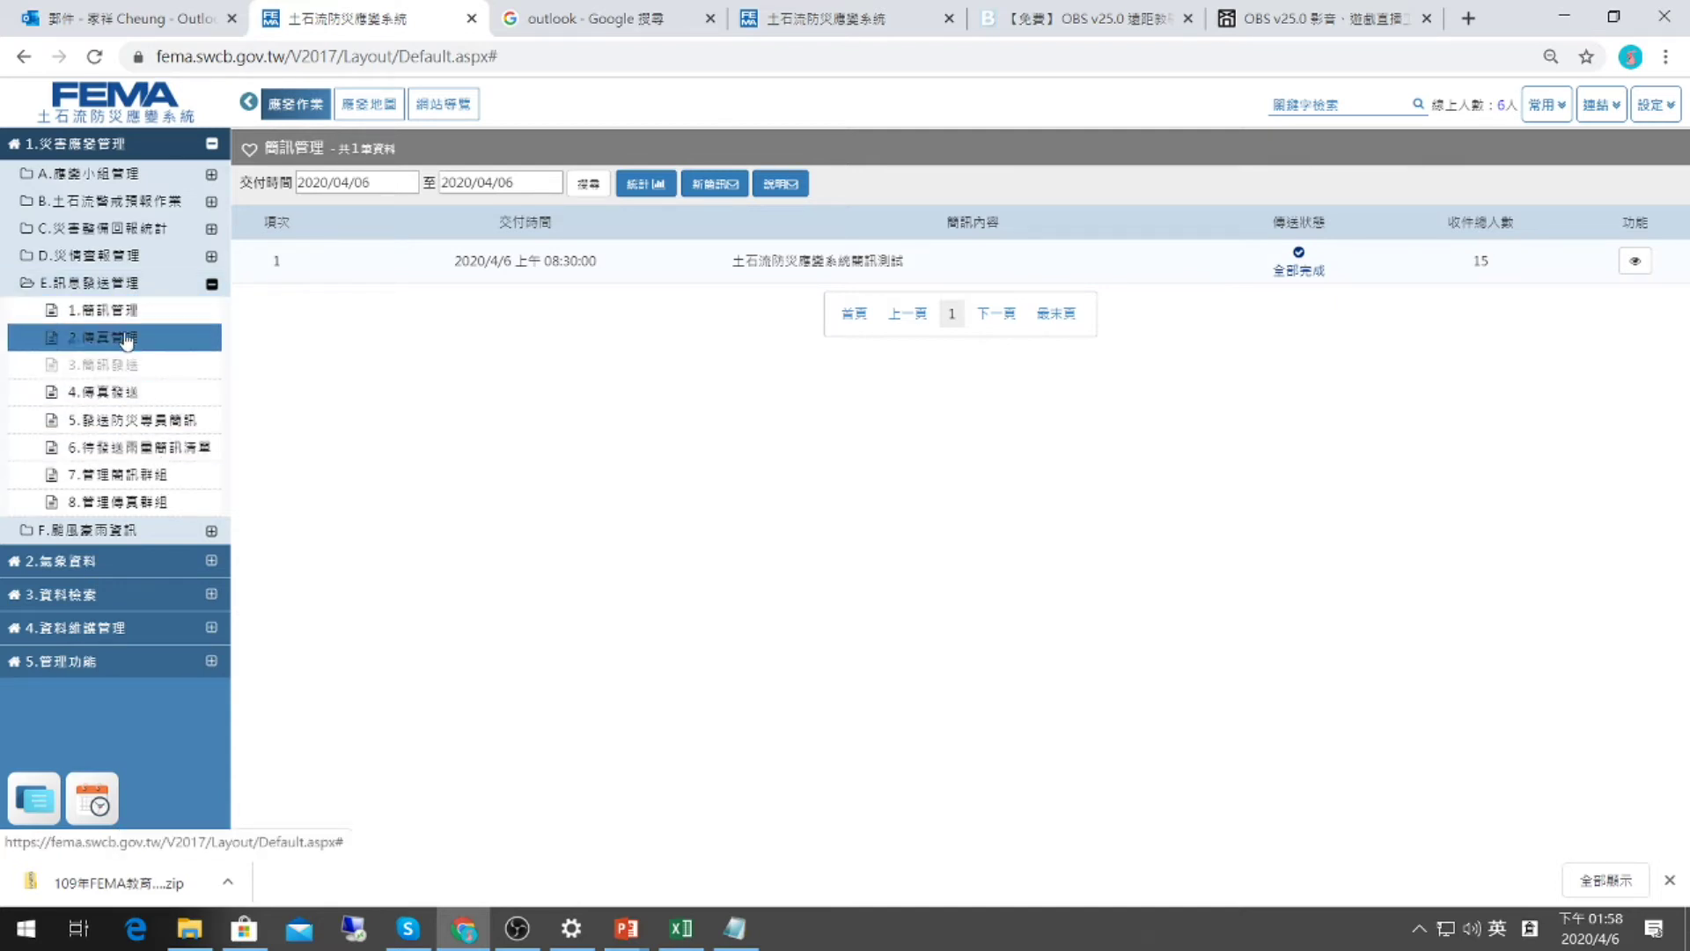
On the 簡訊發送 page, copy the first saved typhoon message from the phrase list.
{"action": "left_click", "coordinate": [106, 365]}
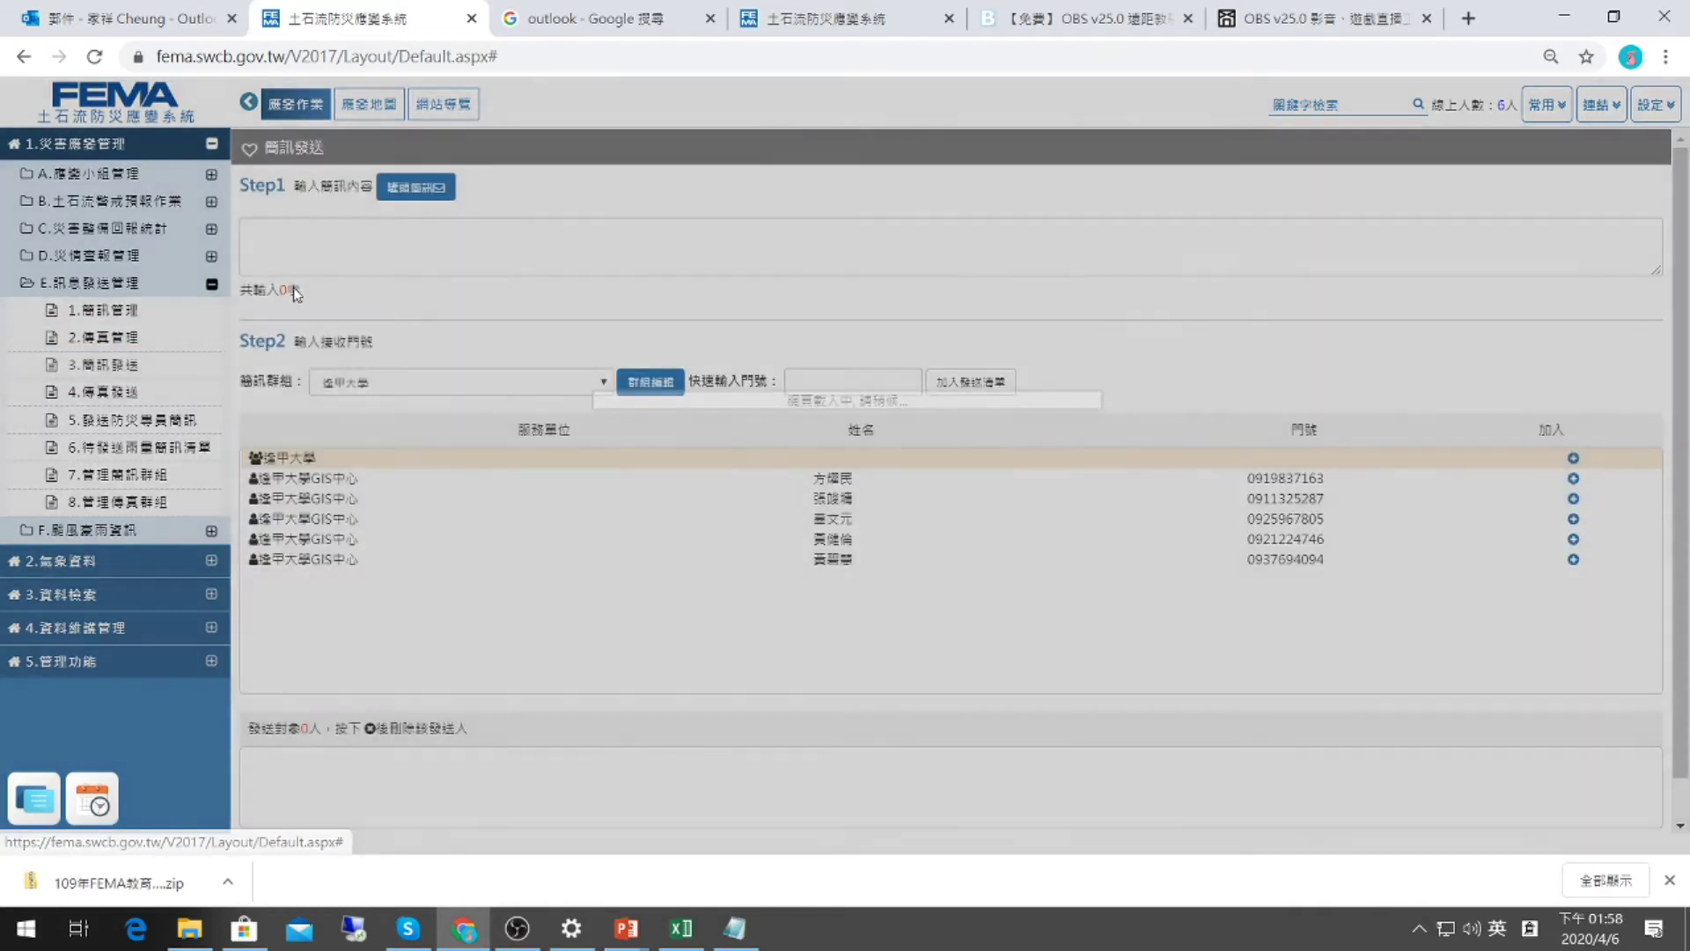
{"action": "left_click", "coordinate": [393, 192]}
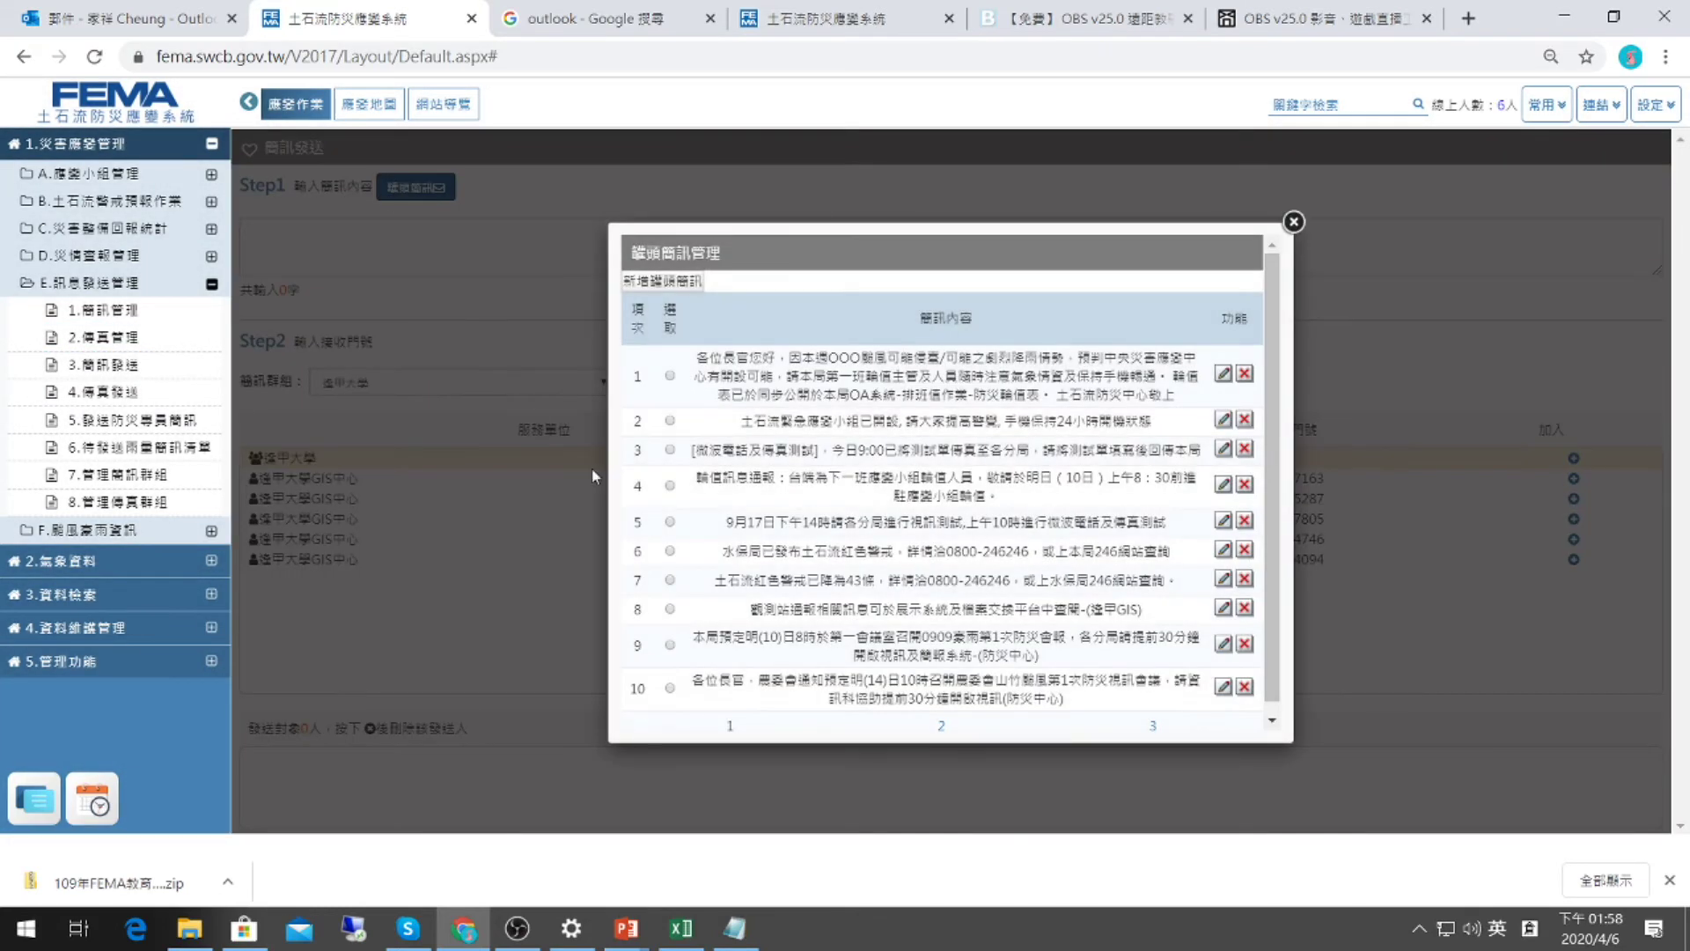
{"action": "left_click_drag", "start_coordinate": [702, 352], "coordinate": [1174, 395]}
{"action": "left_click", "coordinate": [1174, 395]}
{"action": "left_click_drag", "start_coordinate": [1176, 396], "coordinate": [1173, 394]}
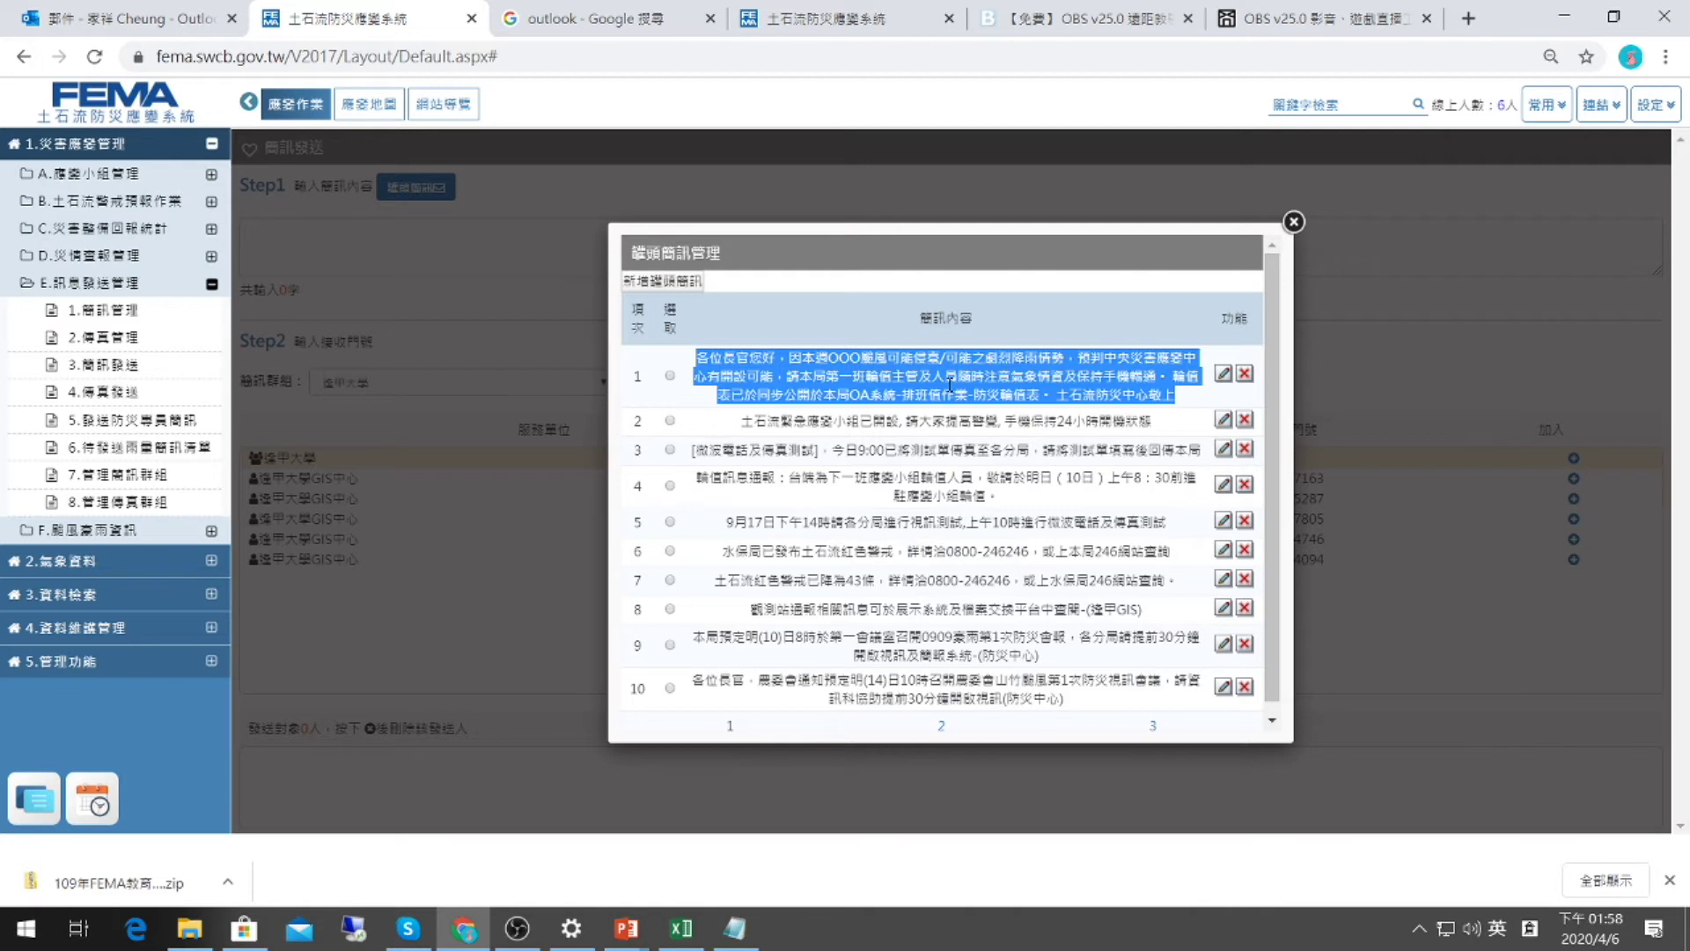
{"action": "left_click", "coordinate": [714, 383]}
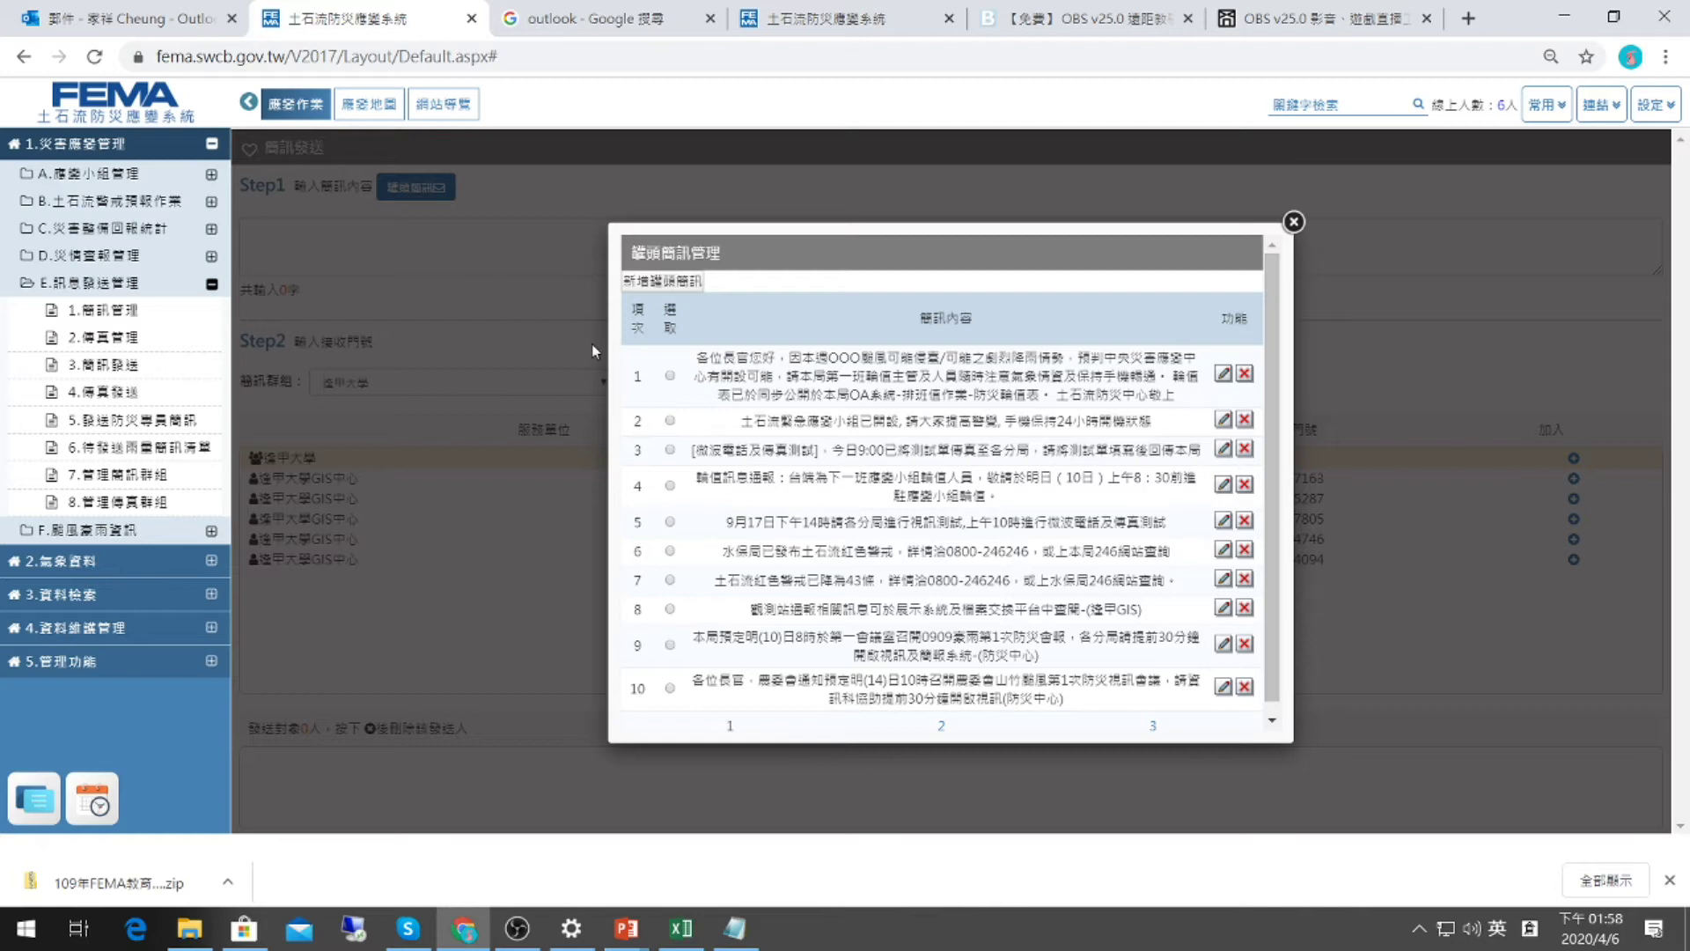
{"action": "left_click_drag", "start_coordinate": [701, 353], "coordinate": [1175, 388]}
{"action": "left_click", "coordinate": [370, 254]}
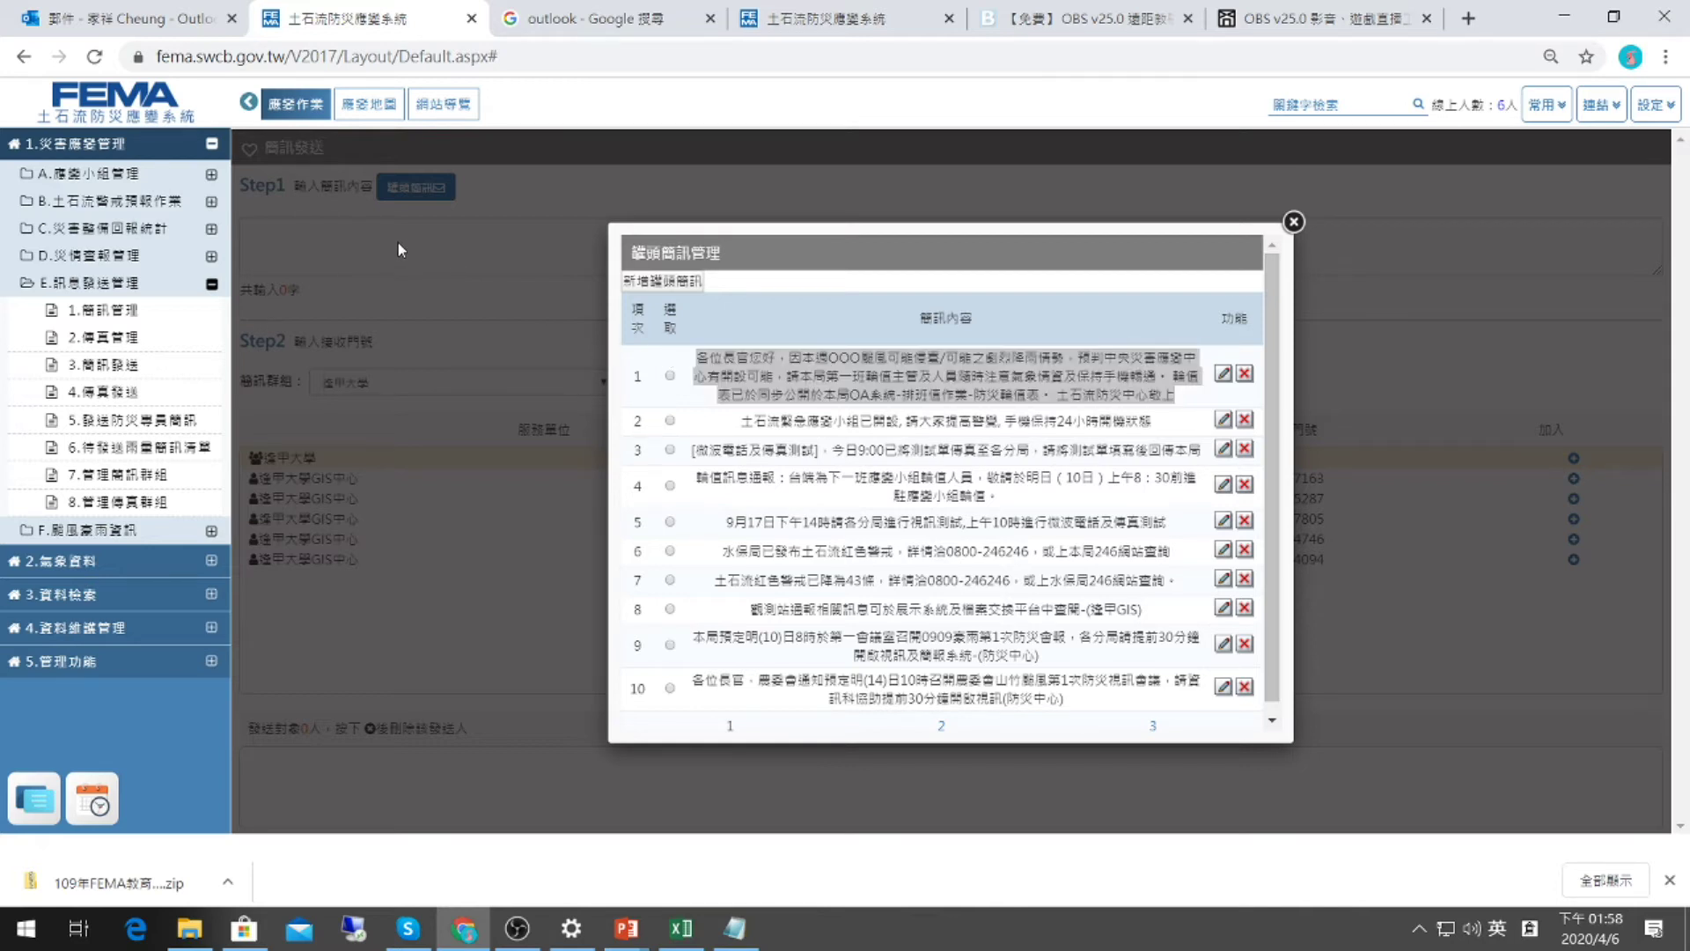
Paste the typhoon warning into the message box and select its OOO placeholder.
{"action": "left_click", "coordinate": [1287, 227]}
{"action": "left_click", "coordinate": [1222, 243]}
{"action": "key", "text": "ctrl+v"}
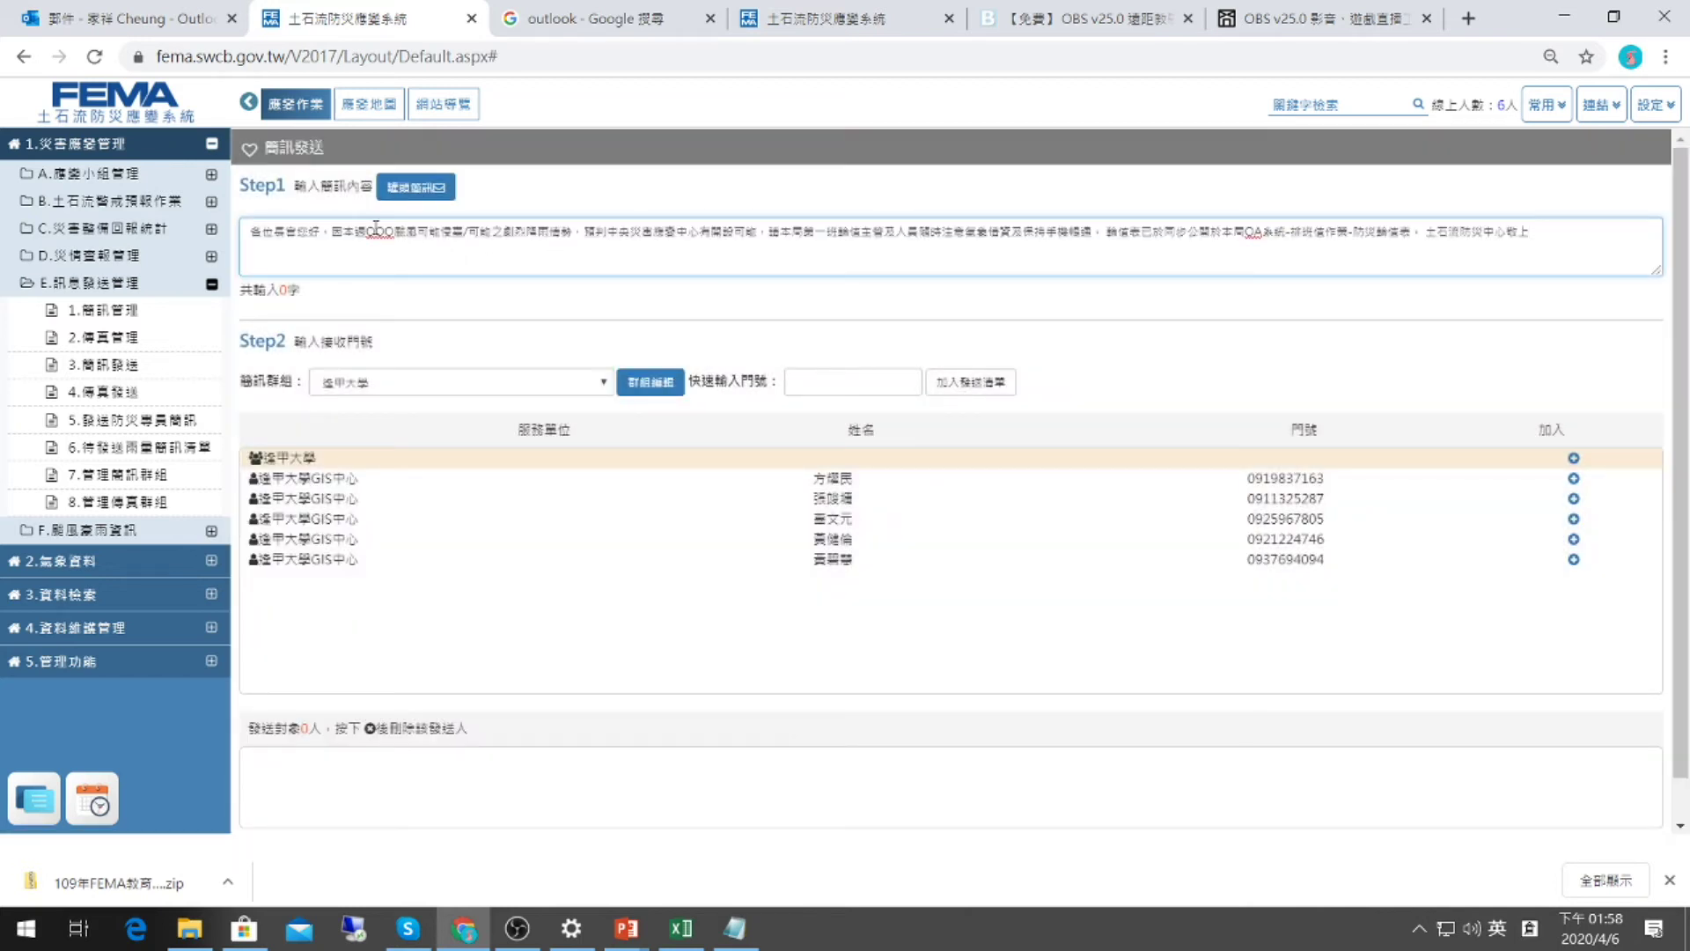
{"action": "left_click_drag", "start_coordinate": [364, 234], "coordinate": [393, 235]}
{"action": "left_click", "coordinate": [418, 189]}
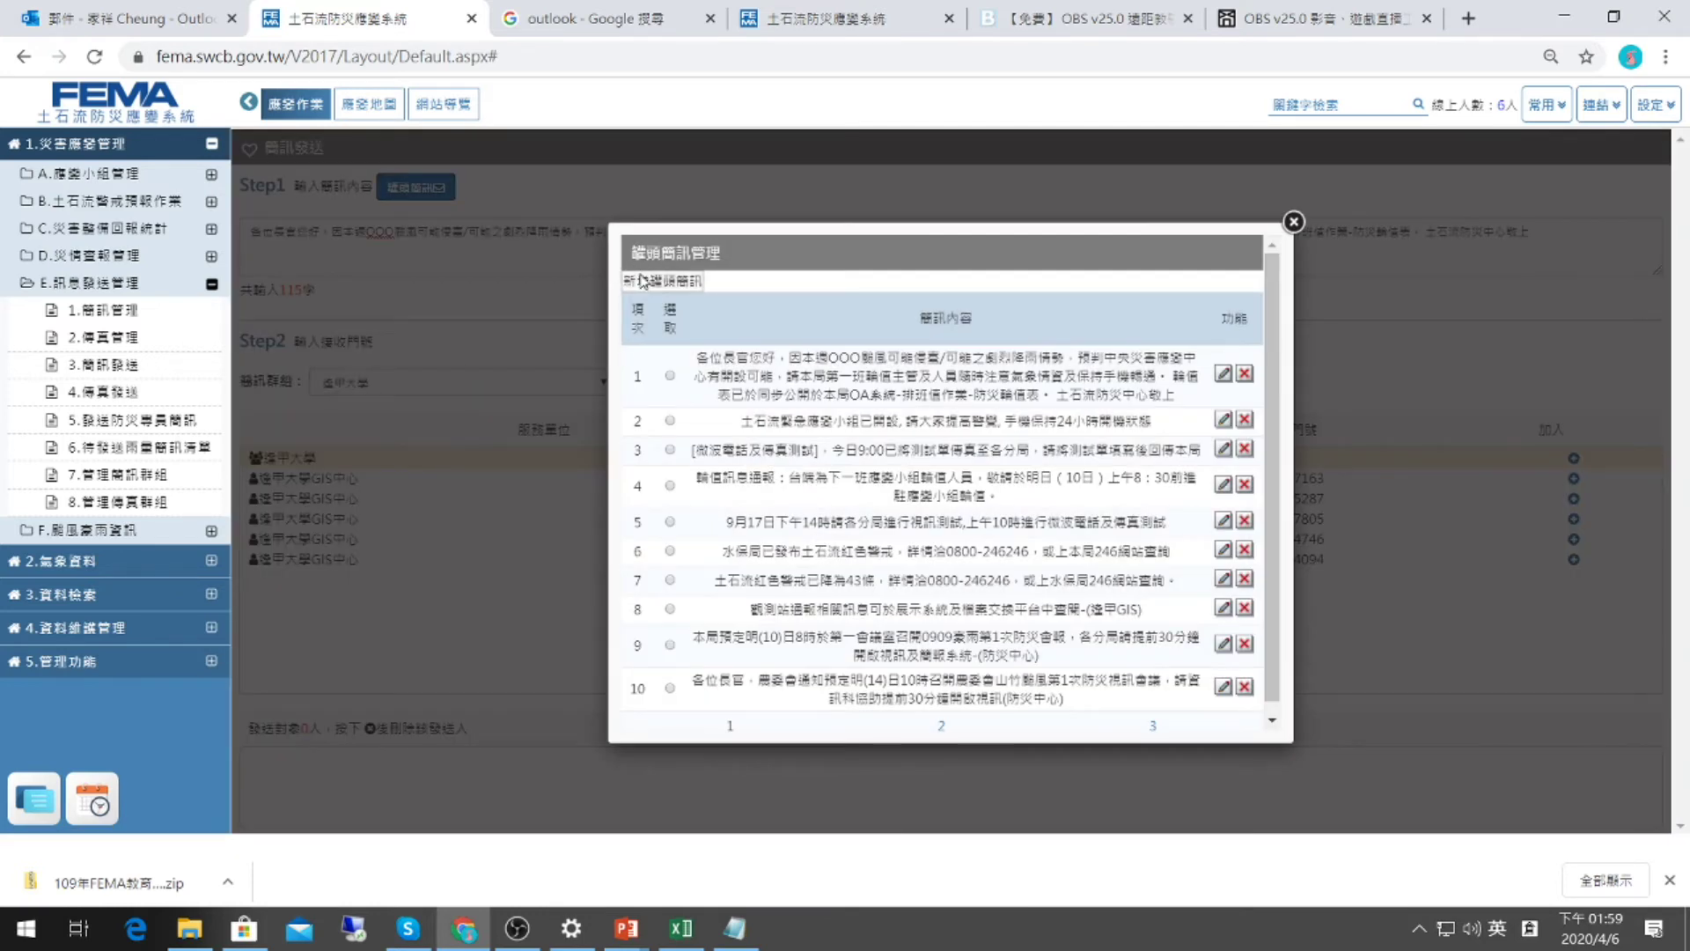
{"action": "left_click", "coordinate": [640, 277]}
{"action": "left_click", "coordinate": [833, 429]}
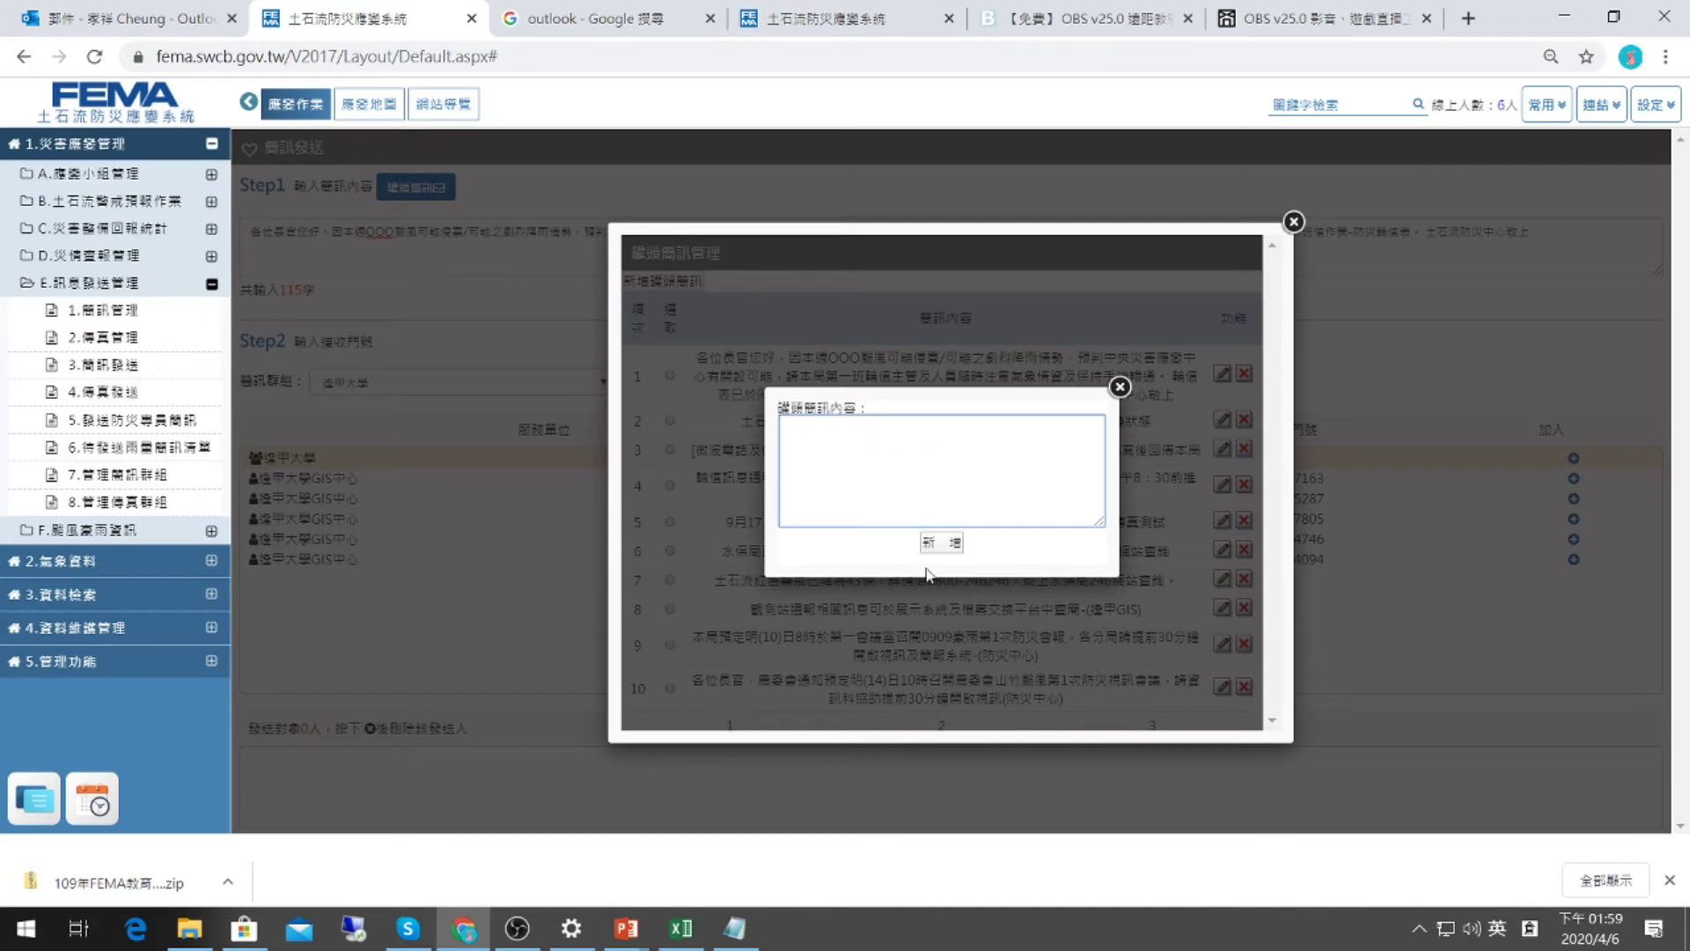
{"action": "left_click", "coordinate": [1120, 388]}
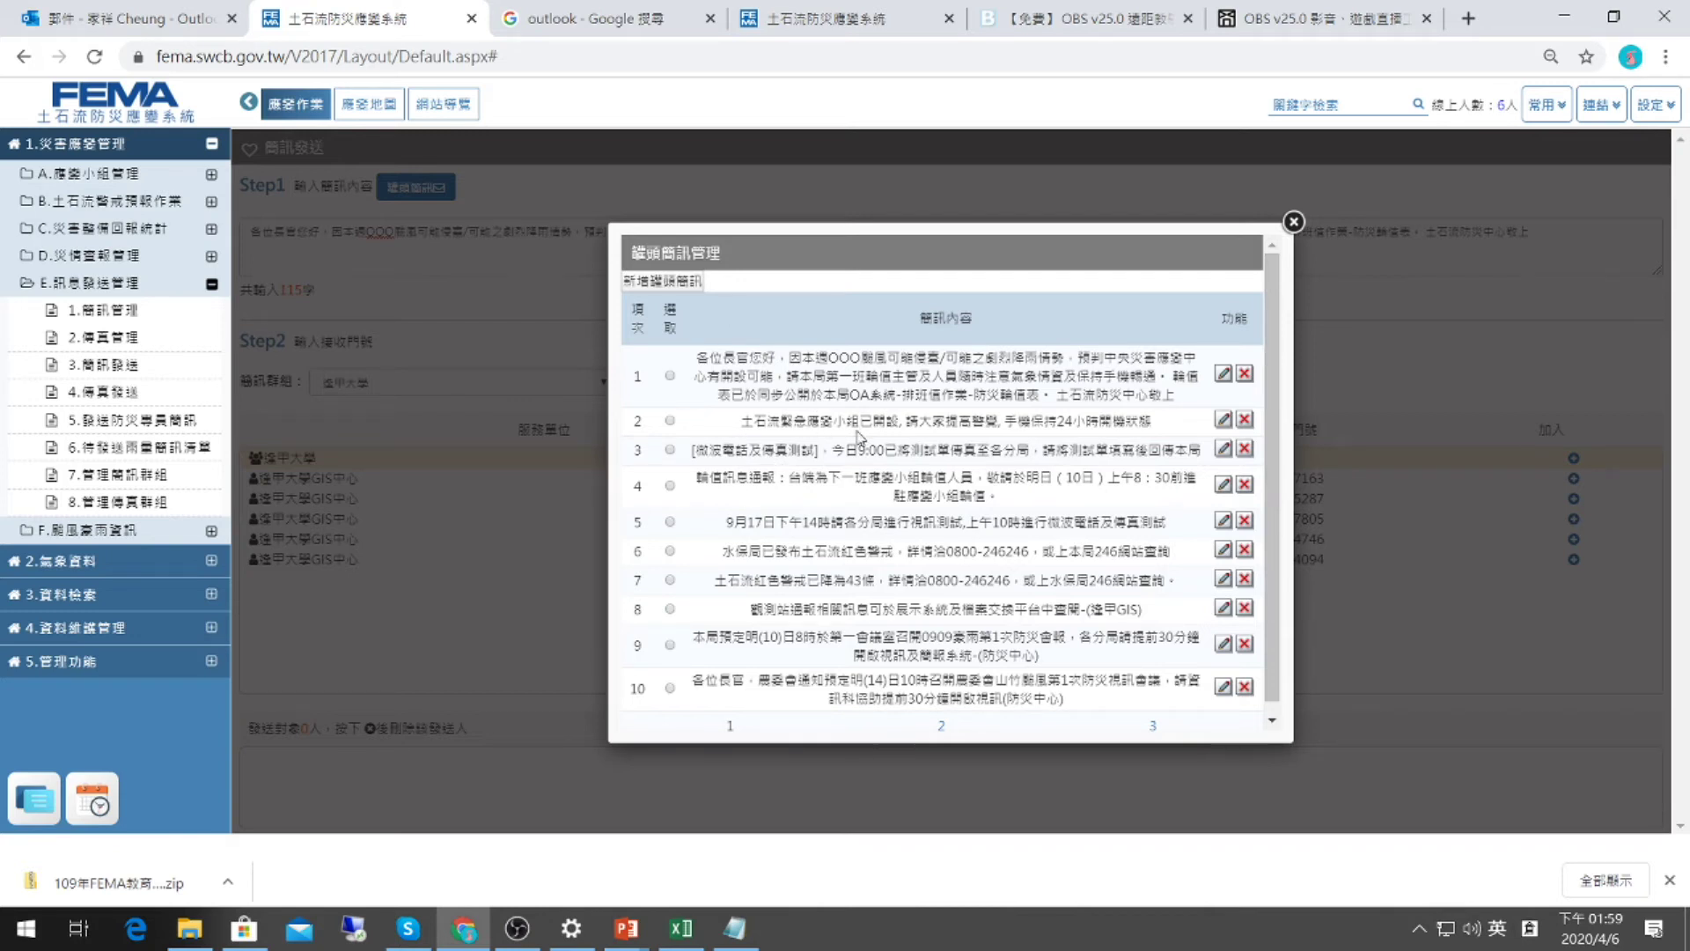
{"action": "left_click", "coordinate": [1294, 222]}
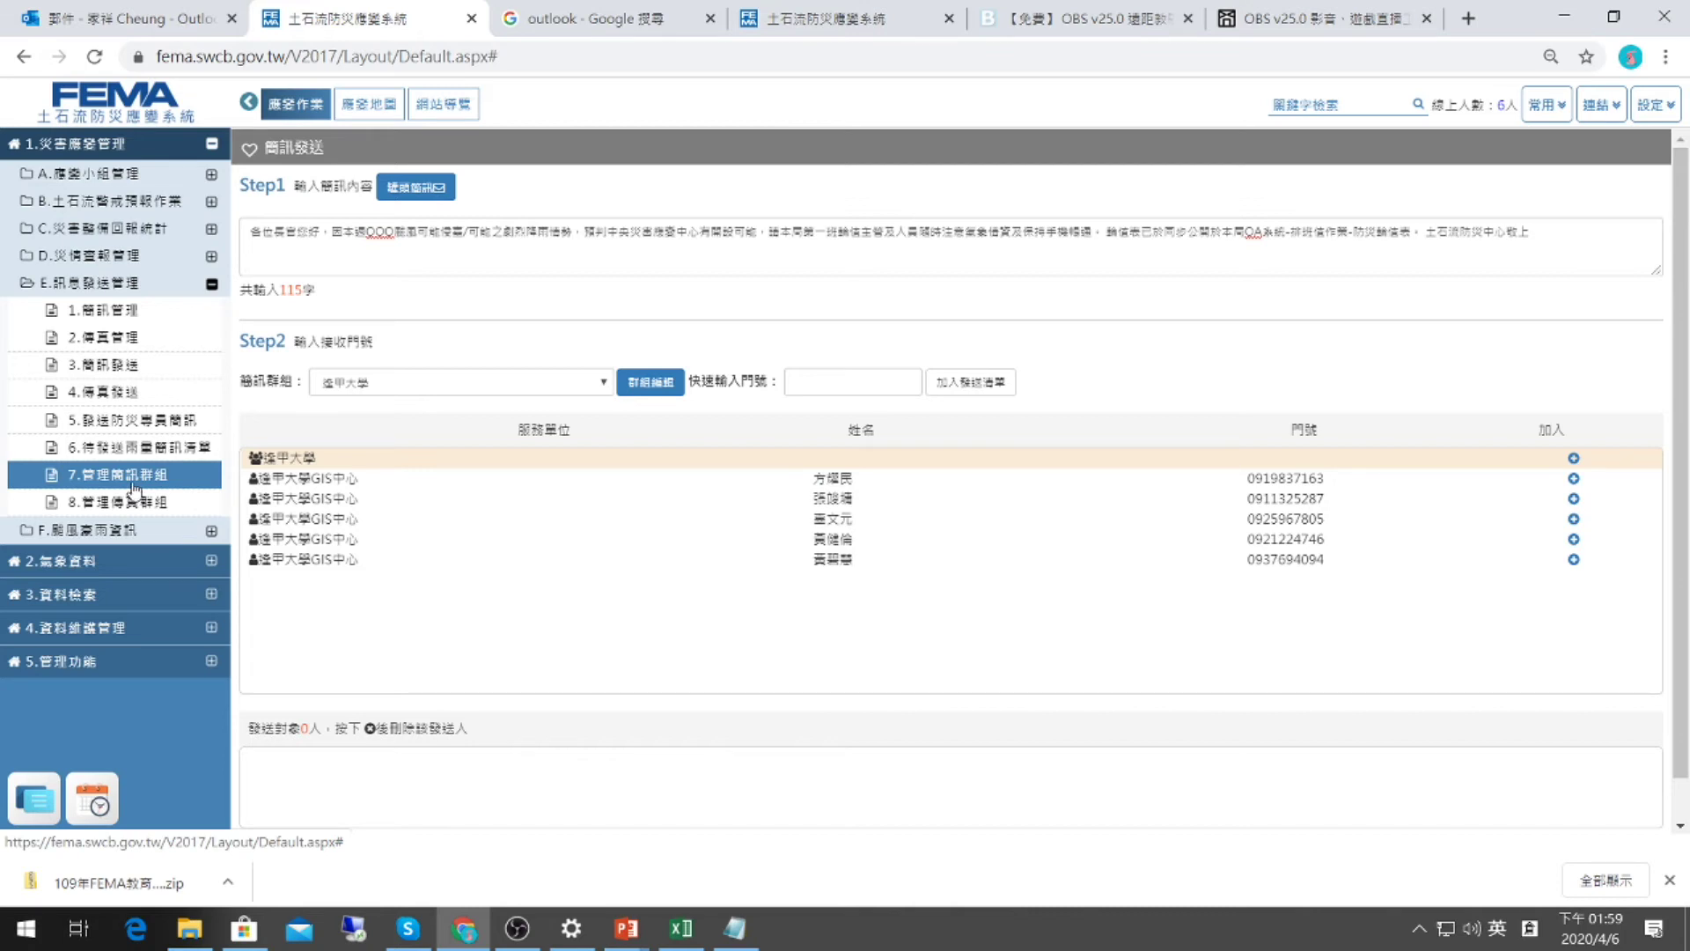
Open 7.管理簡訊群組, browse pages 2 and 3, return to page 1, then start a new group.
{"action": "left_click", "coordinate": [132, 480]}
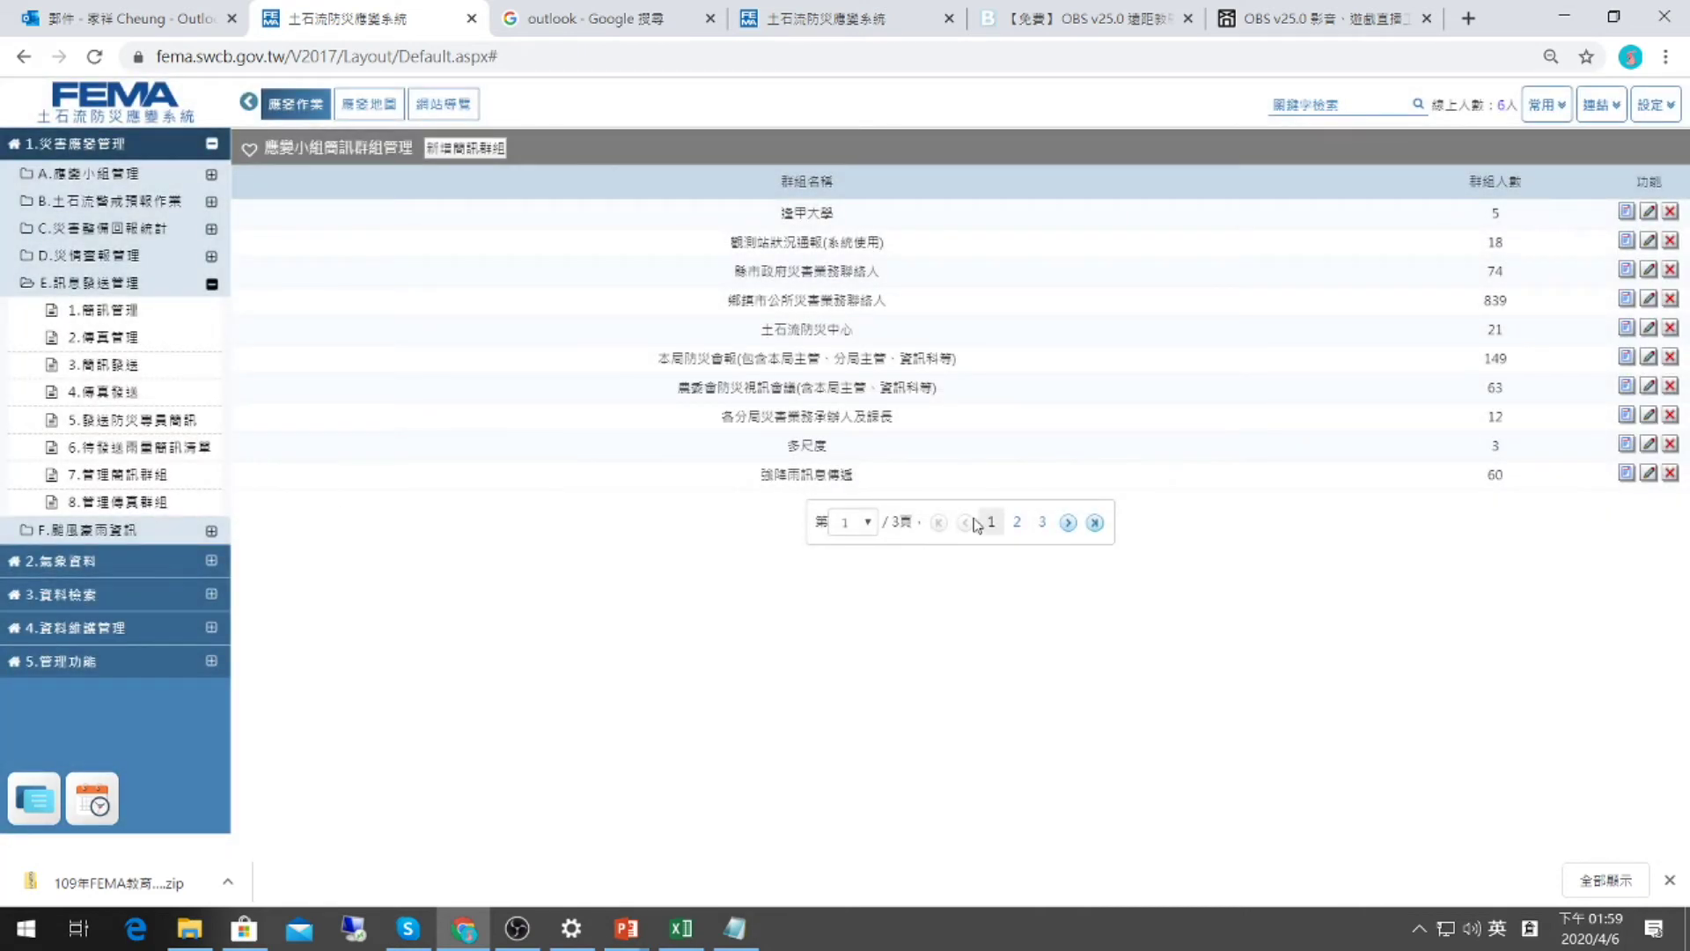
{"action": "left_click", "coordinate": [1017, 522]}
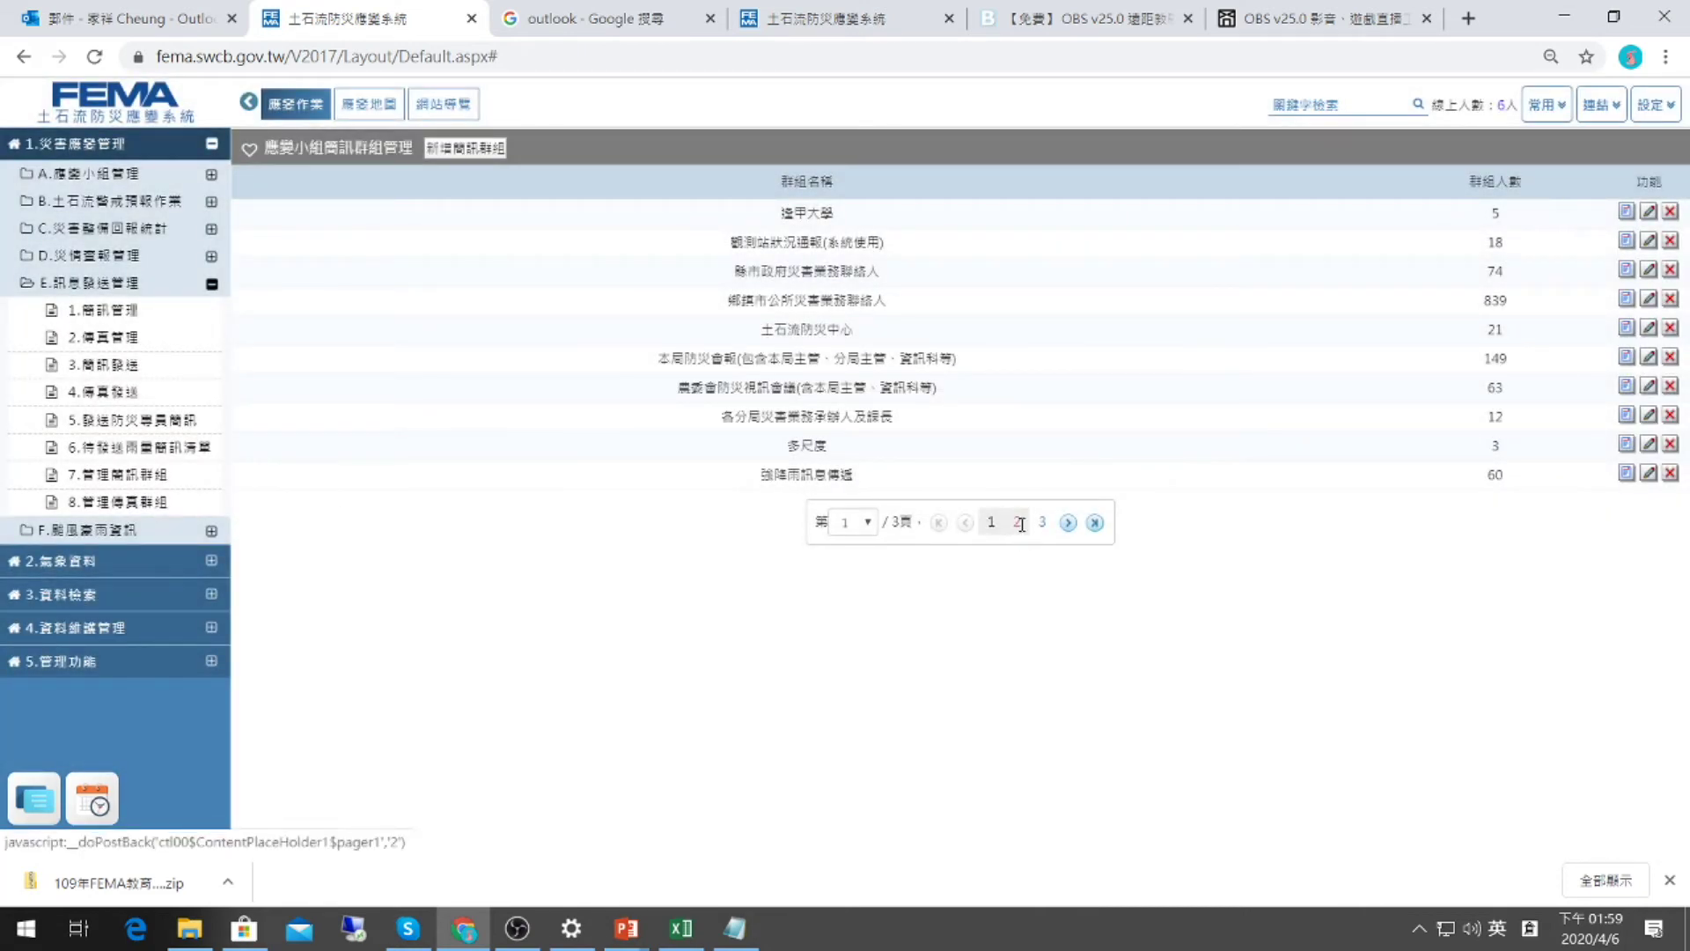
{"action": "left_click", "coordinate": [1034, 526]}
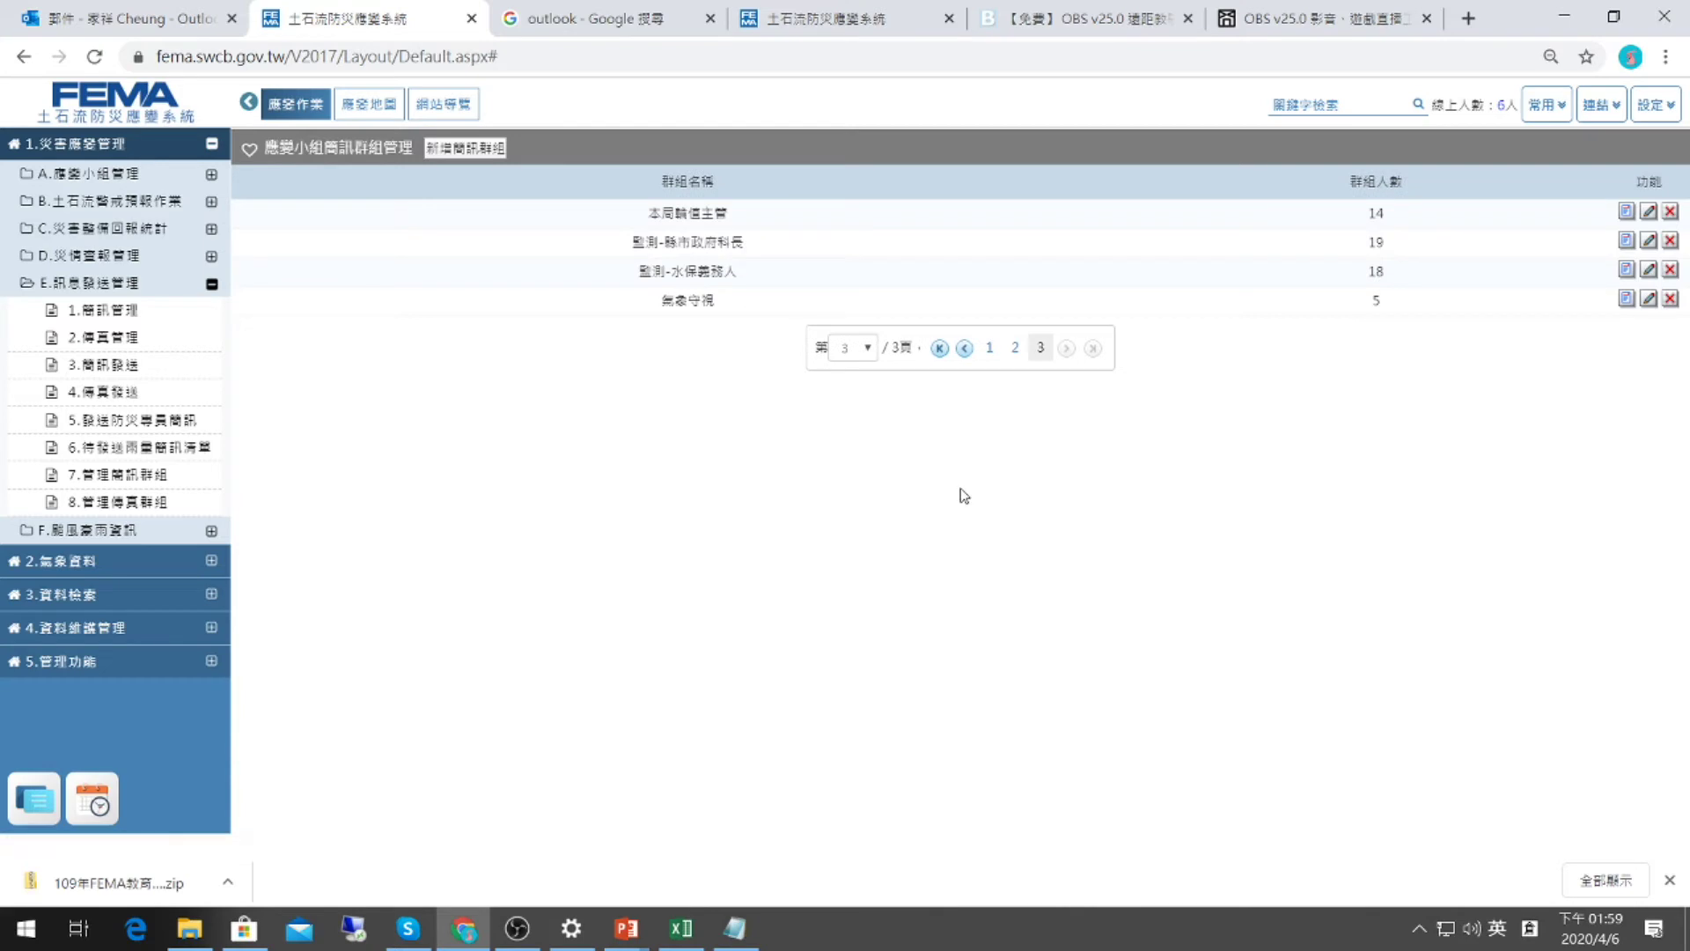
{"action": "left_click", "coordinate": [993, 348]}
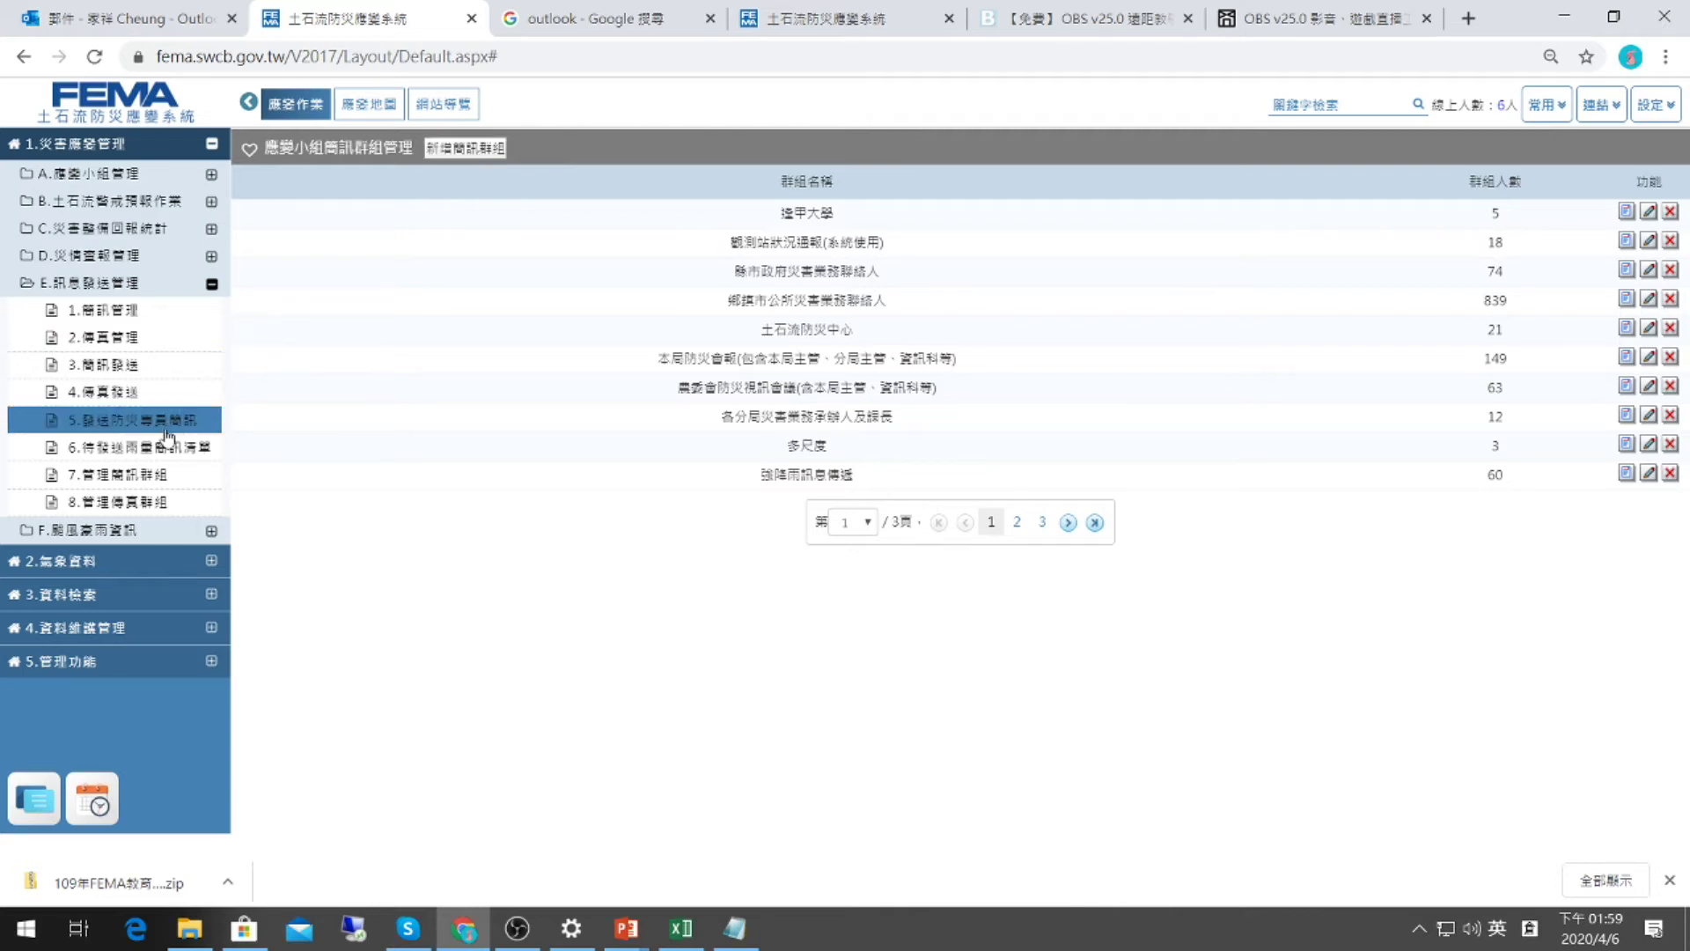
{"action": "left_click", "coordinate": [457, 149]}
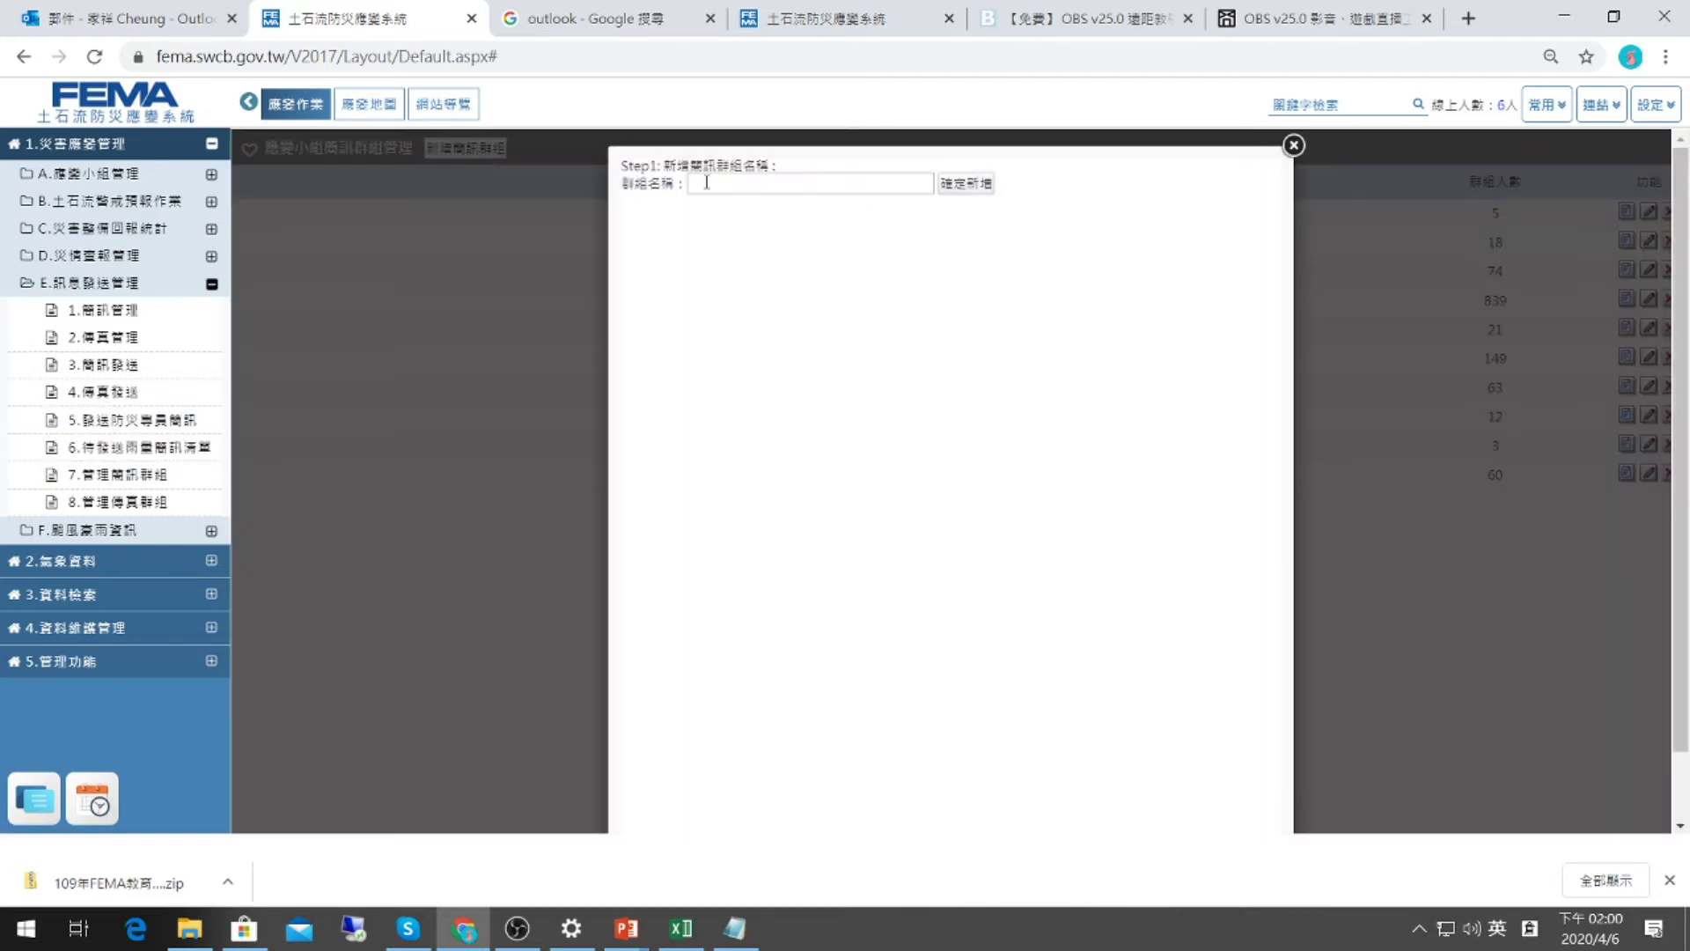
Cancel the new group, then add a 南投-108勘災顧問公司 / 水昱方顧問公司 contact to 逢甲大學.
{"action": "left_click", "coordinate": [711, 184]}
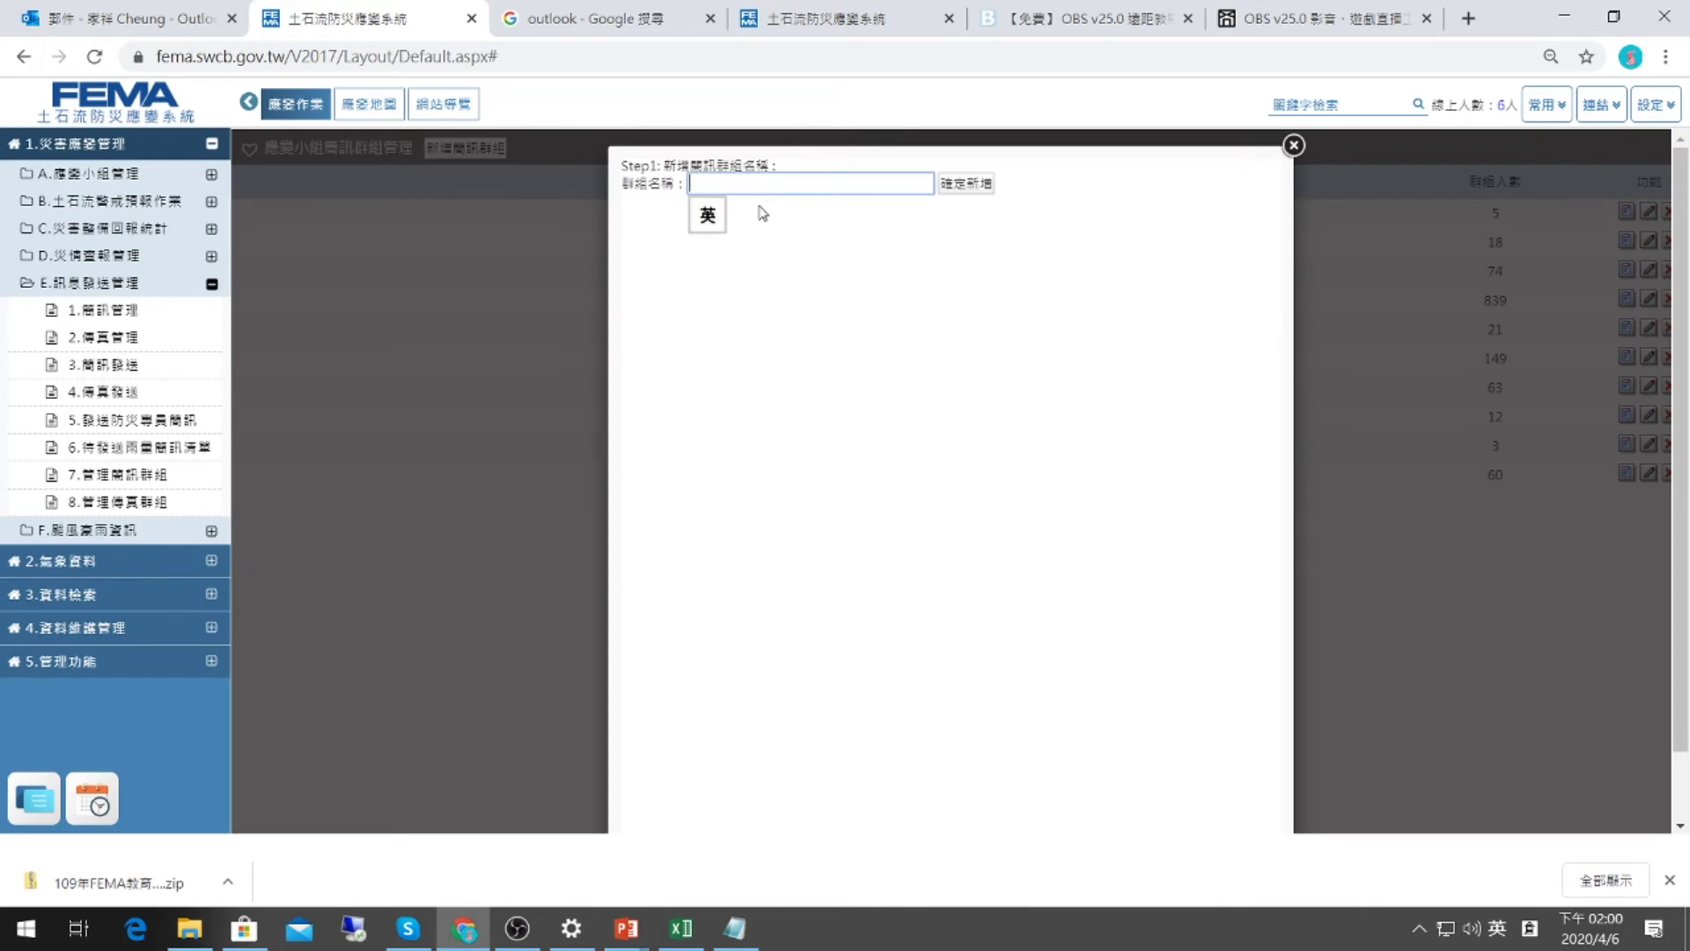
{"action": "left_click", "coordinate": [1293, 144]}
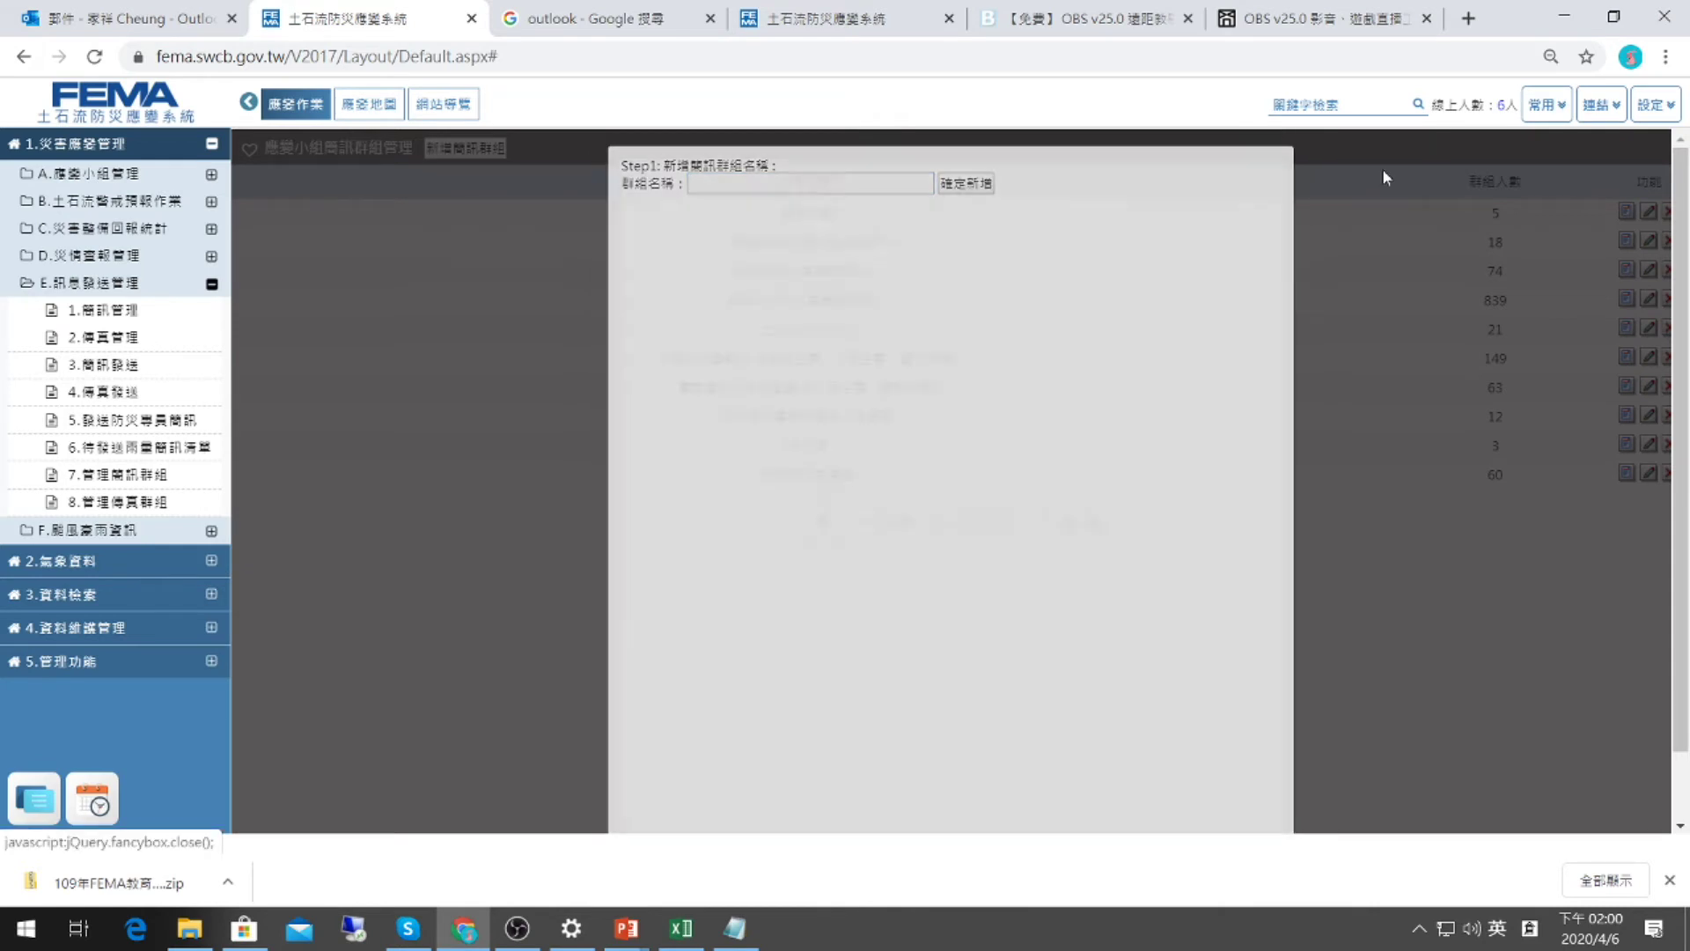
{"action": "left_click", "coordinate": [1649, 213]}
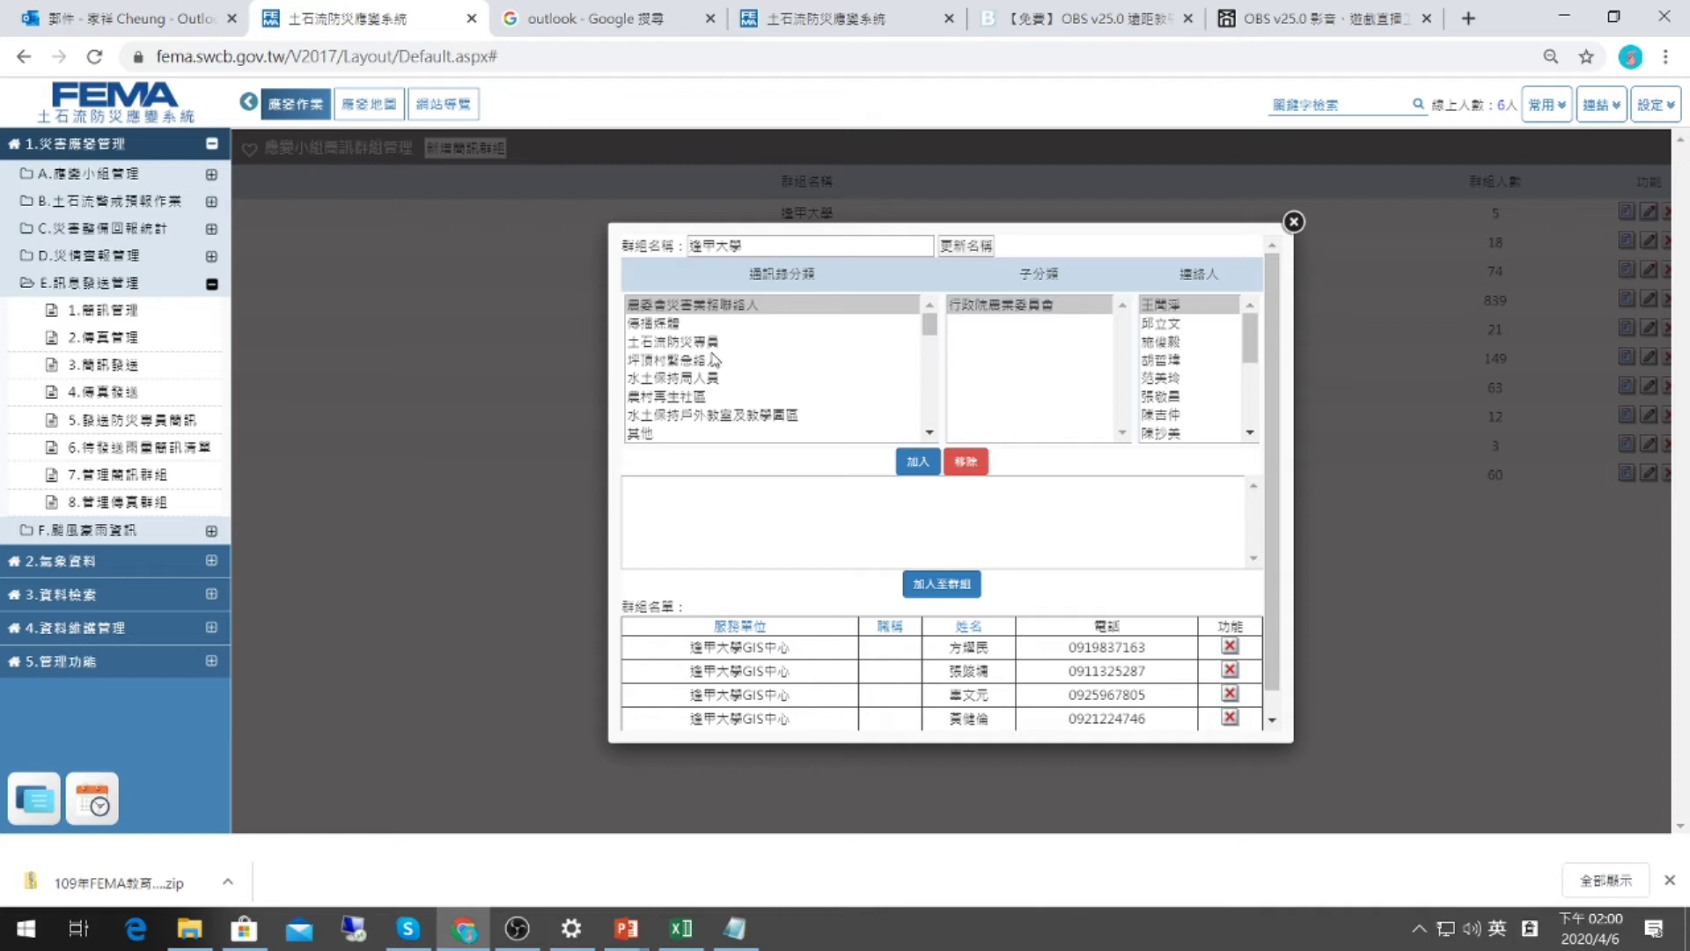
{"action": "scroll", "coordinate": [713, 359], "scroll_direction": "down", "scroll_amount": 4}
{"action": "left_click", "coordinate": [768, 358]}
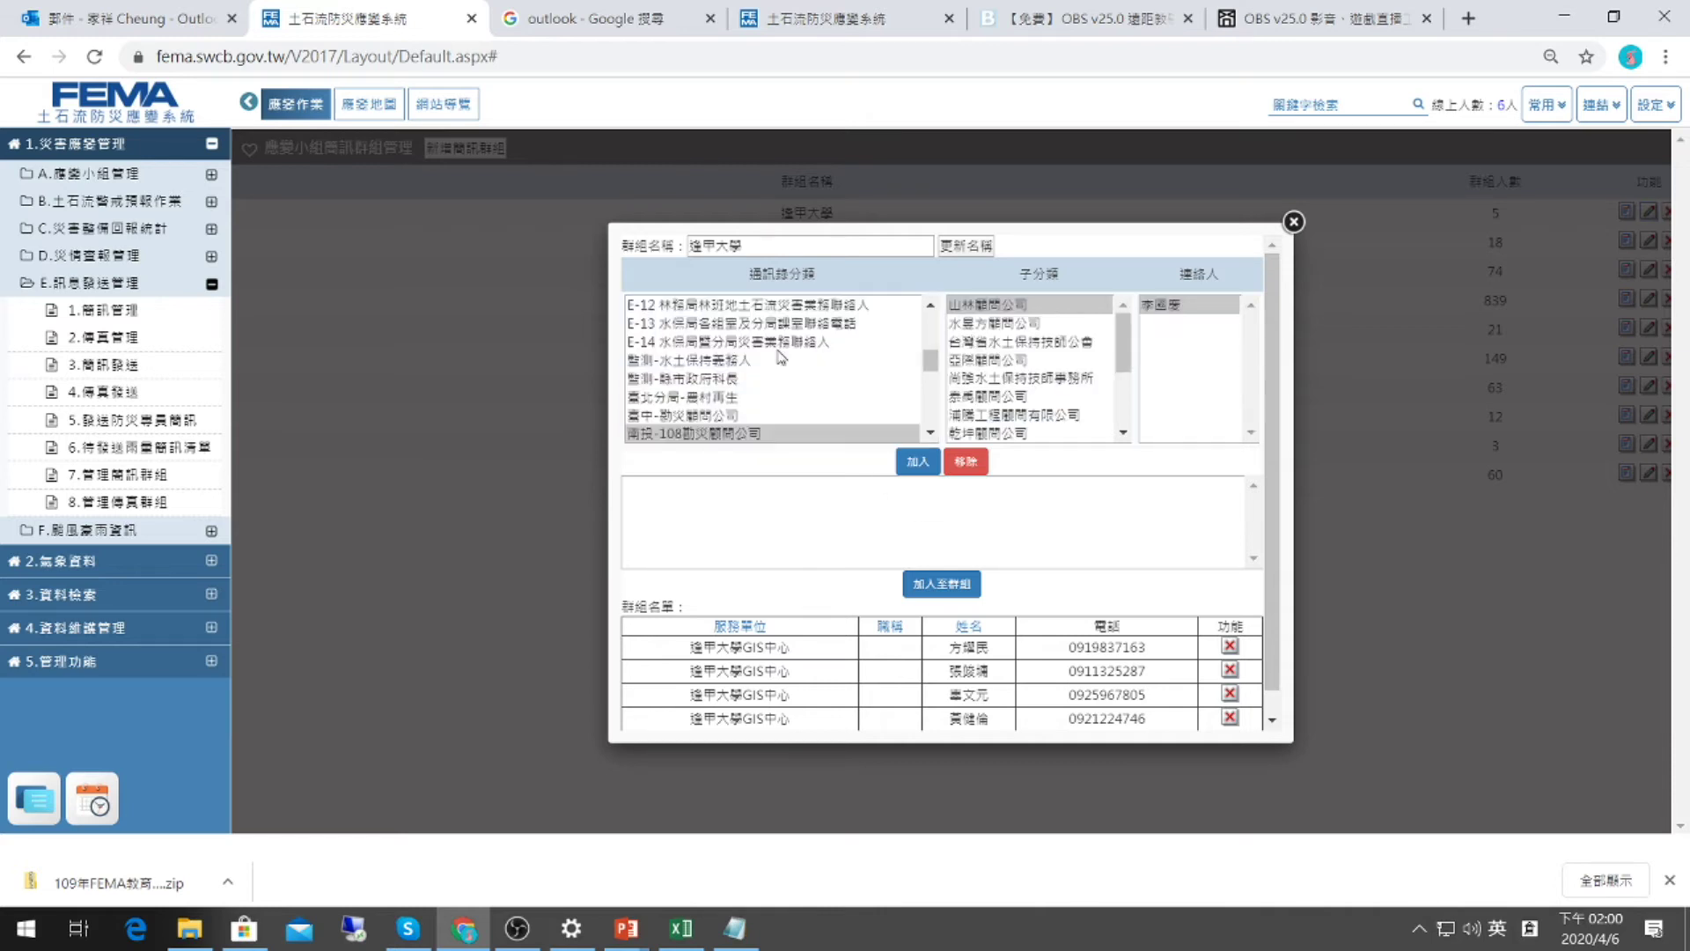
{"action": "left_click", "coordinate": [1023, 324]}
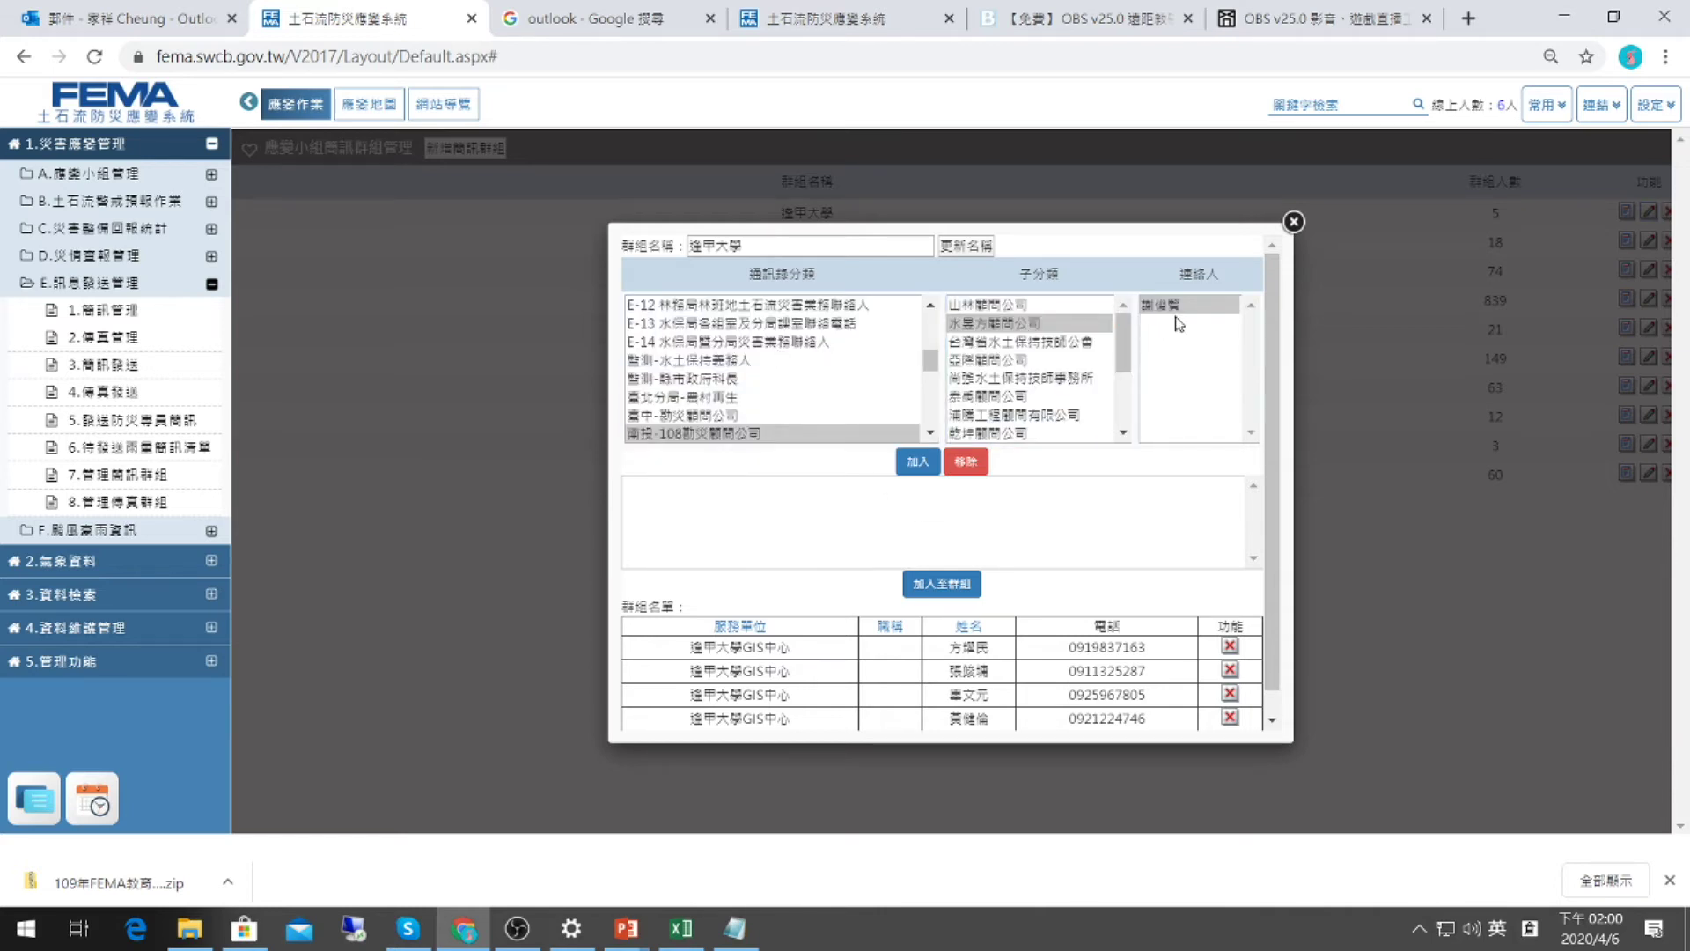
{"action": "left_click", "coordinate": [975, 522]}
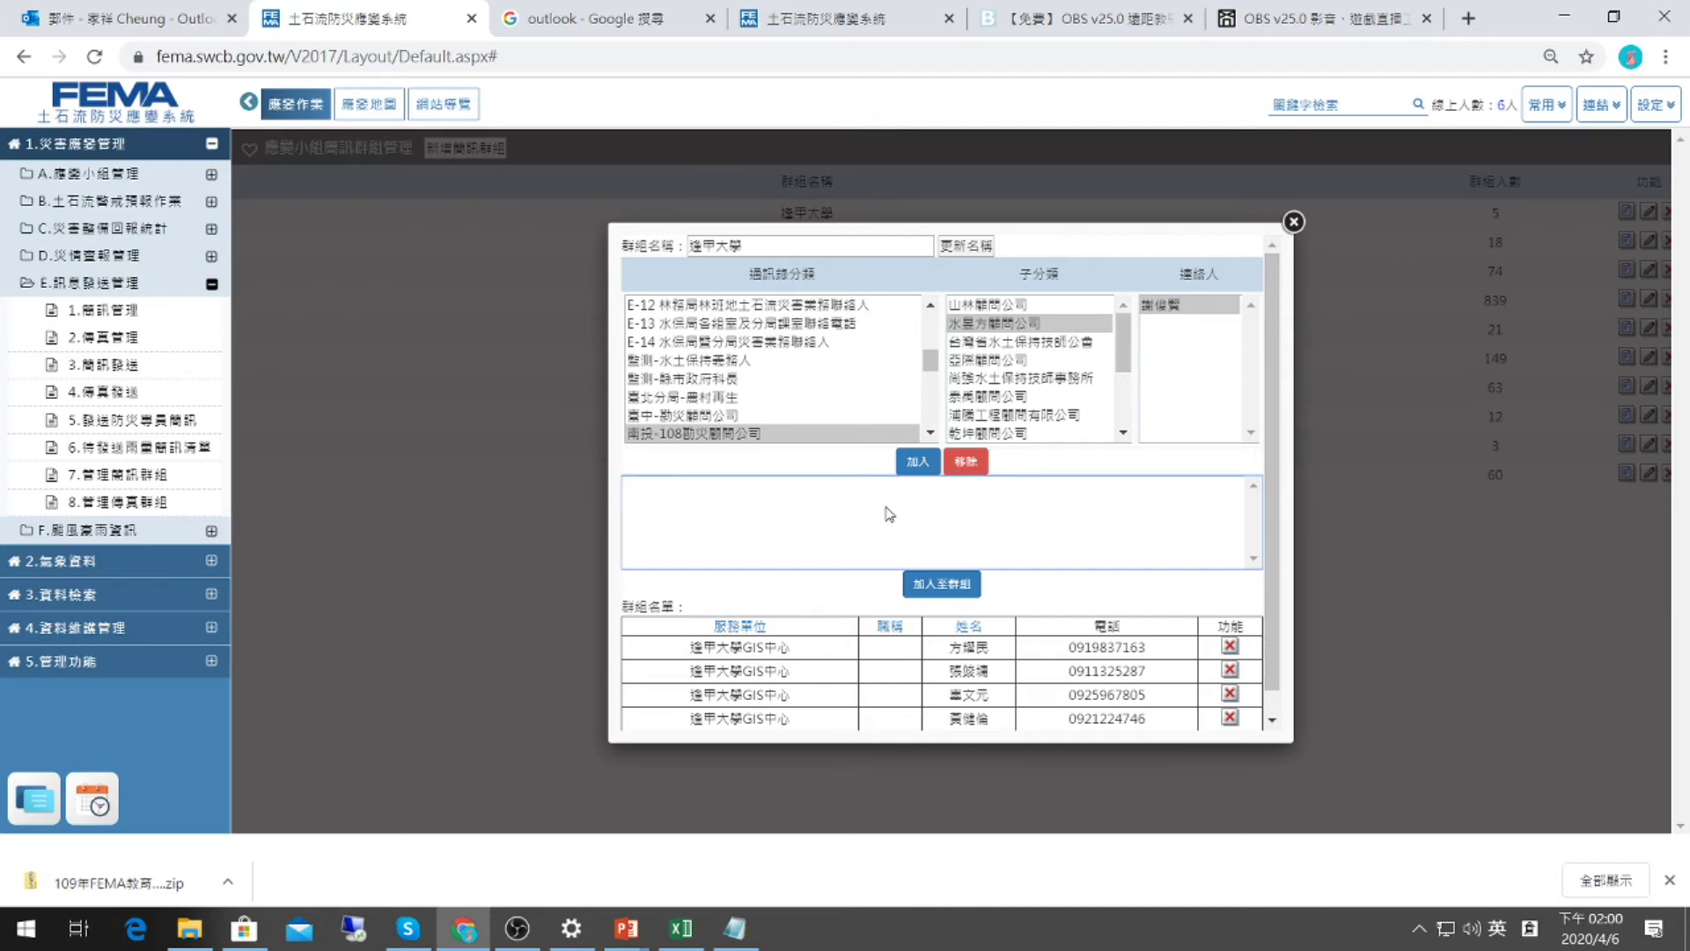
{"action": "left_click", "coordinate": [1167, 306]}
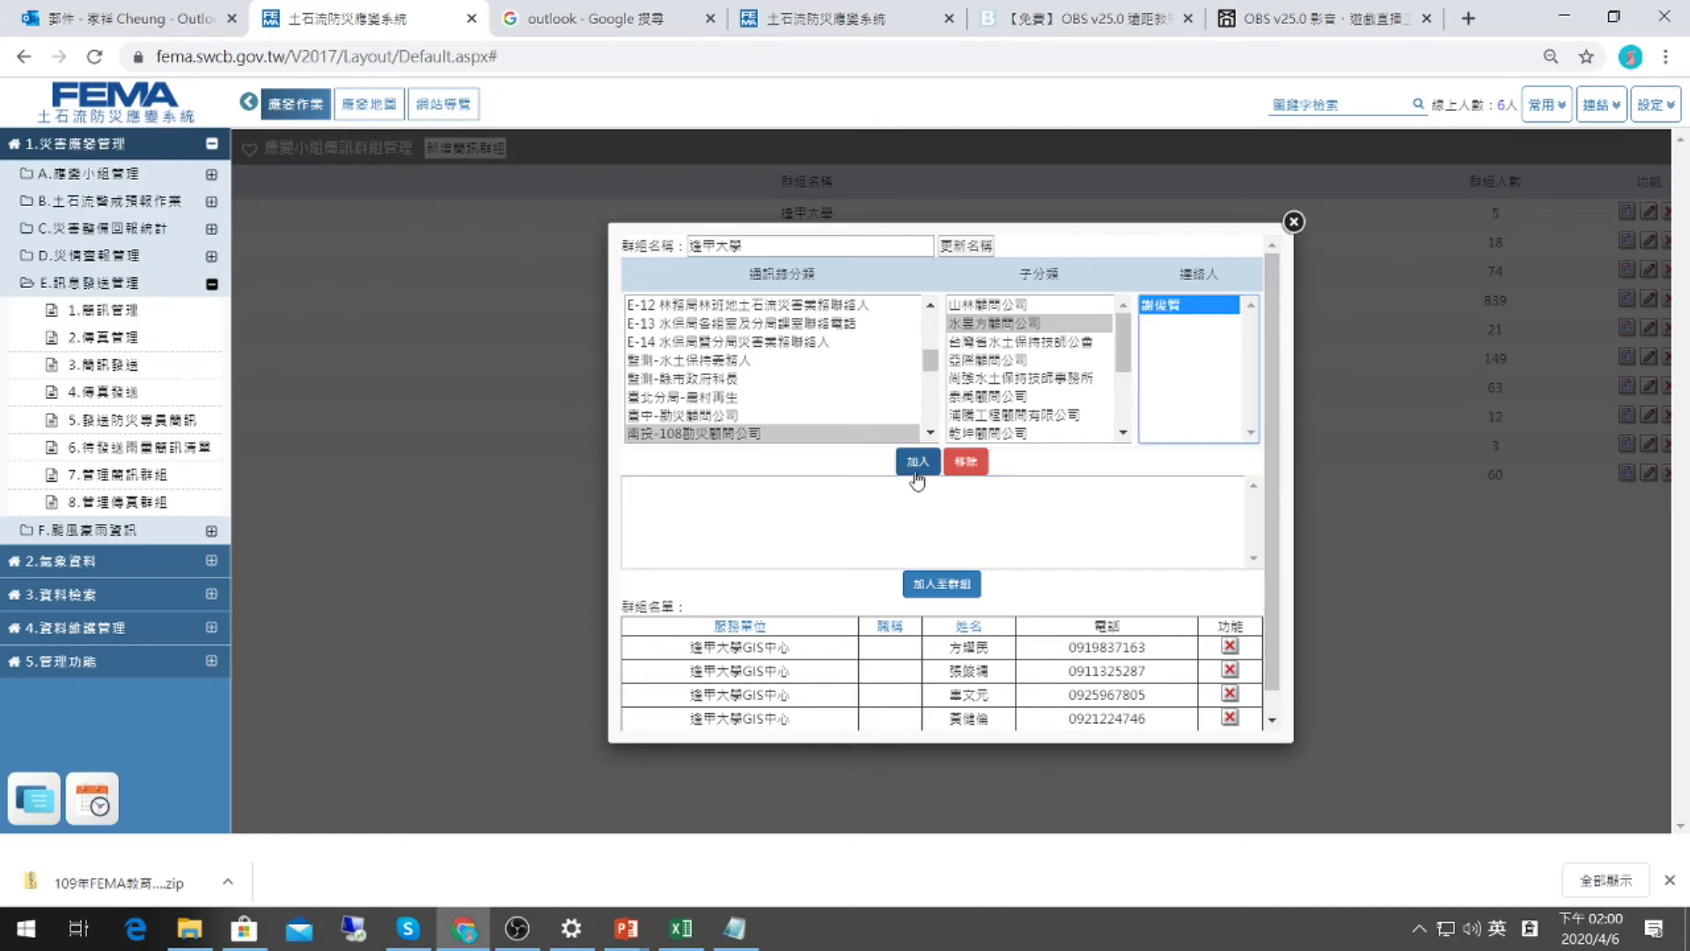
{"action": "left_click", "coordinate": [908, 461]}
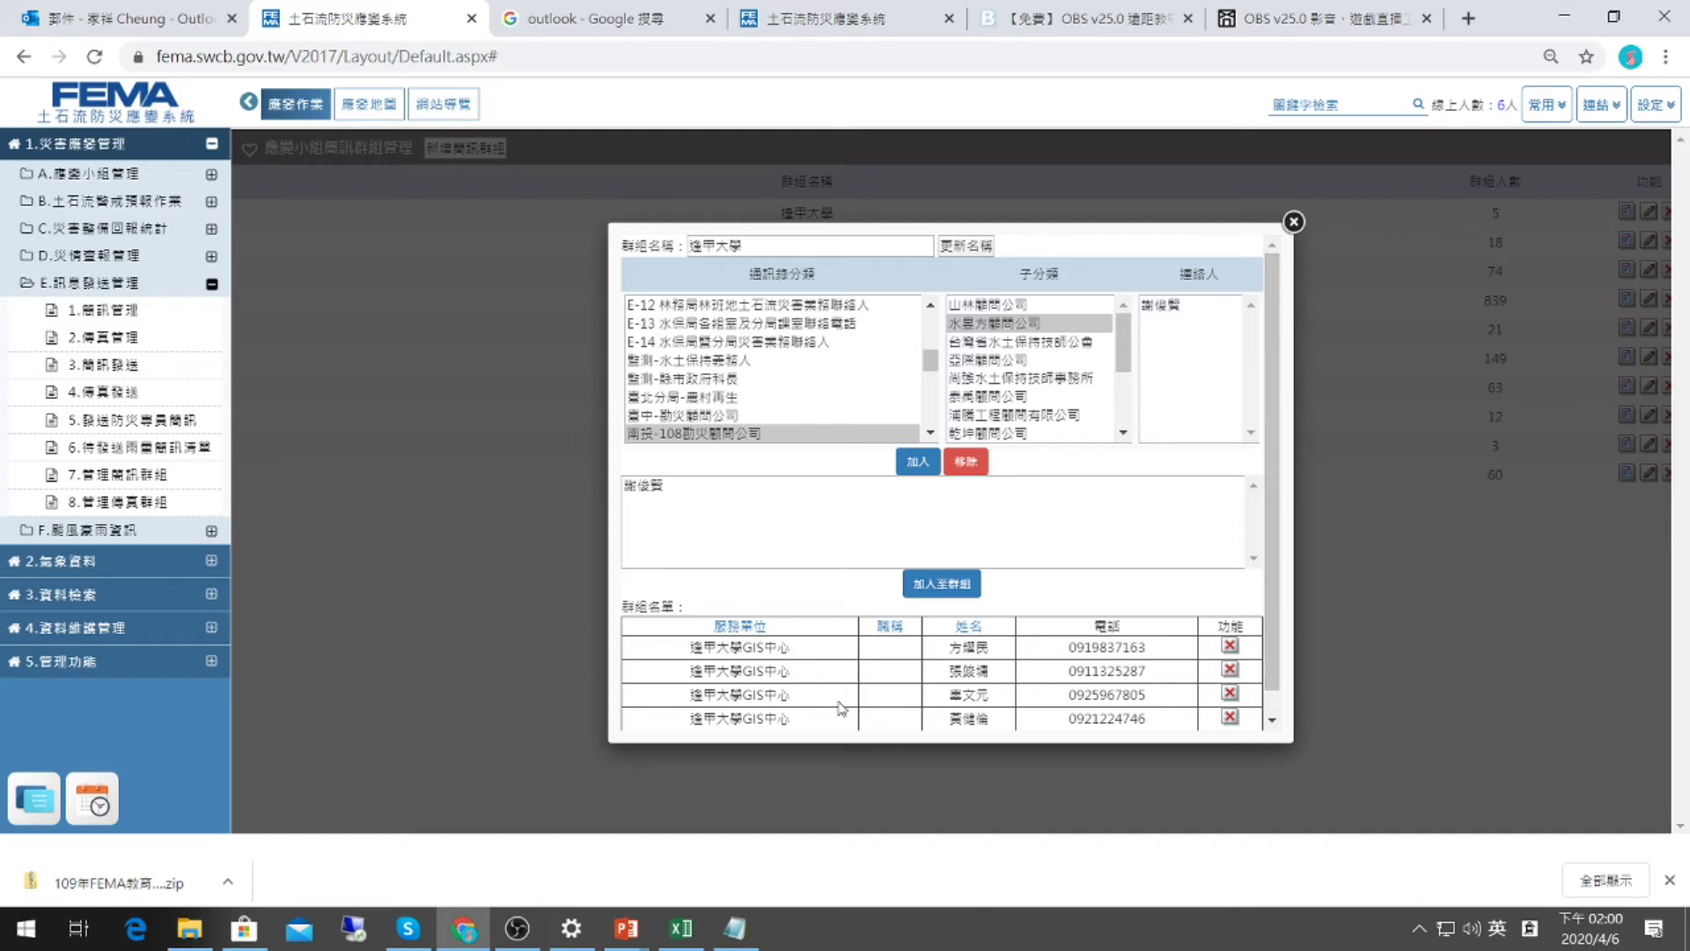
{"action": "scroll", "coordinate": [942, 484], "scroll_direction": "down", "scroll_amount": 1}
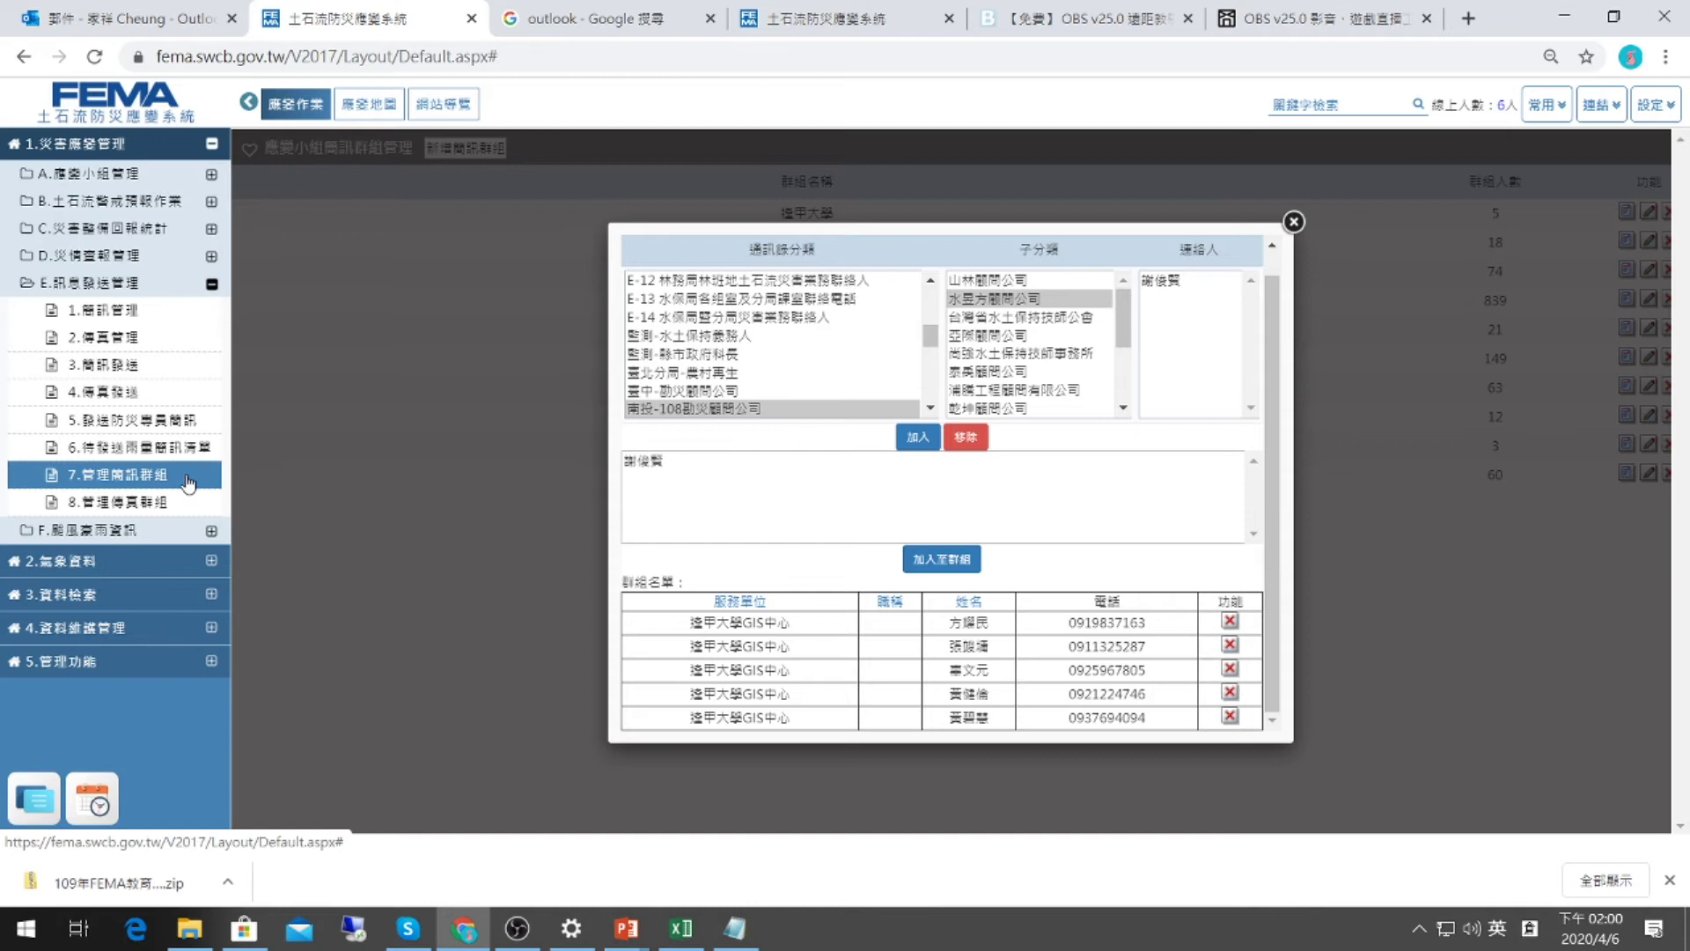
Close the 逢甲大學 group editor, go to 4.傳真發送, and browse for a document to fax.
{"action": "left_click", "coordinate": [1293, 220]}
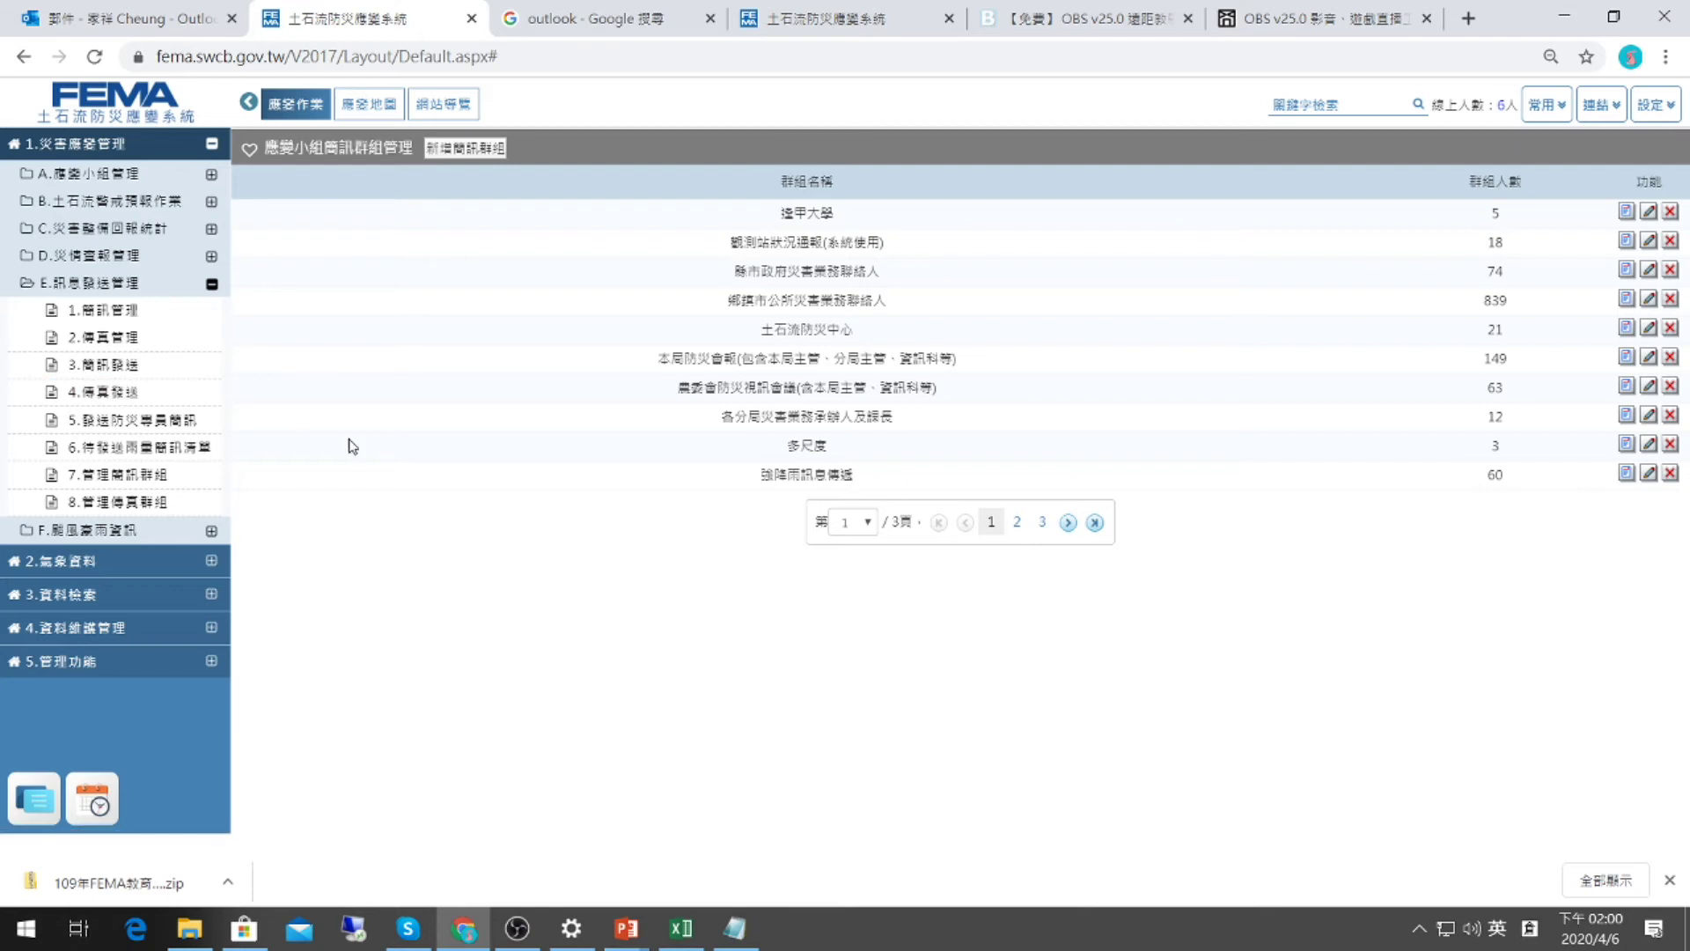
{"action": "left_click", "coordinate": [112, 398]}
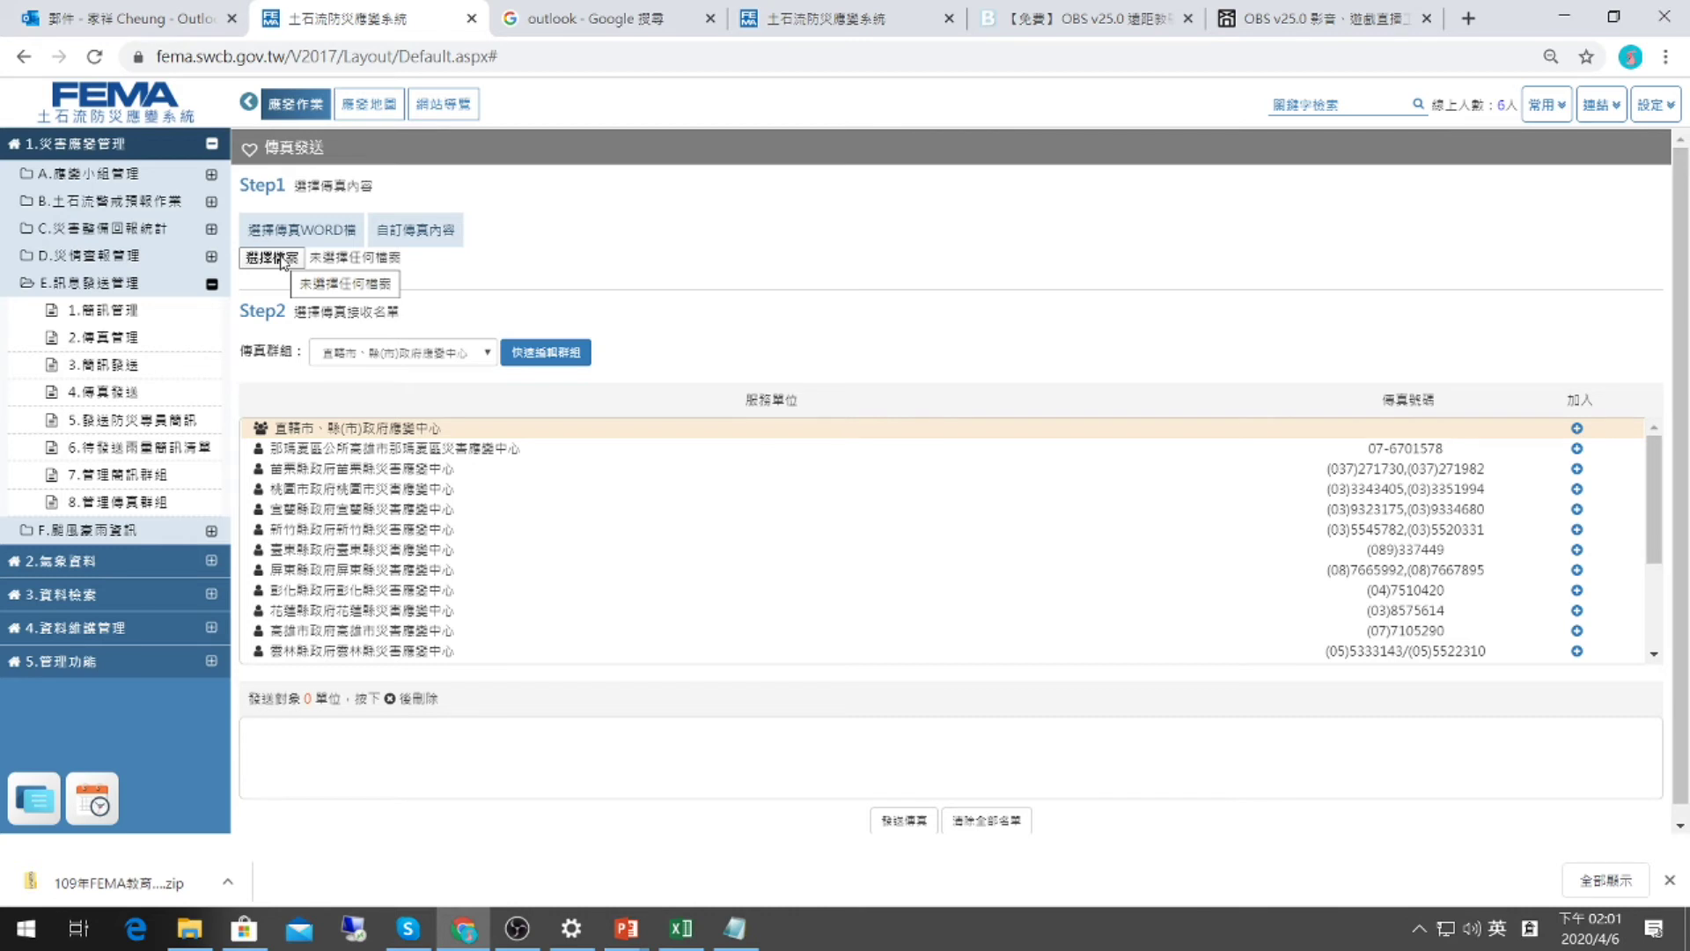
{"action": "left_click", "coordinate": [280, 260]}
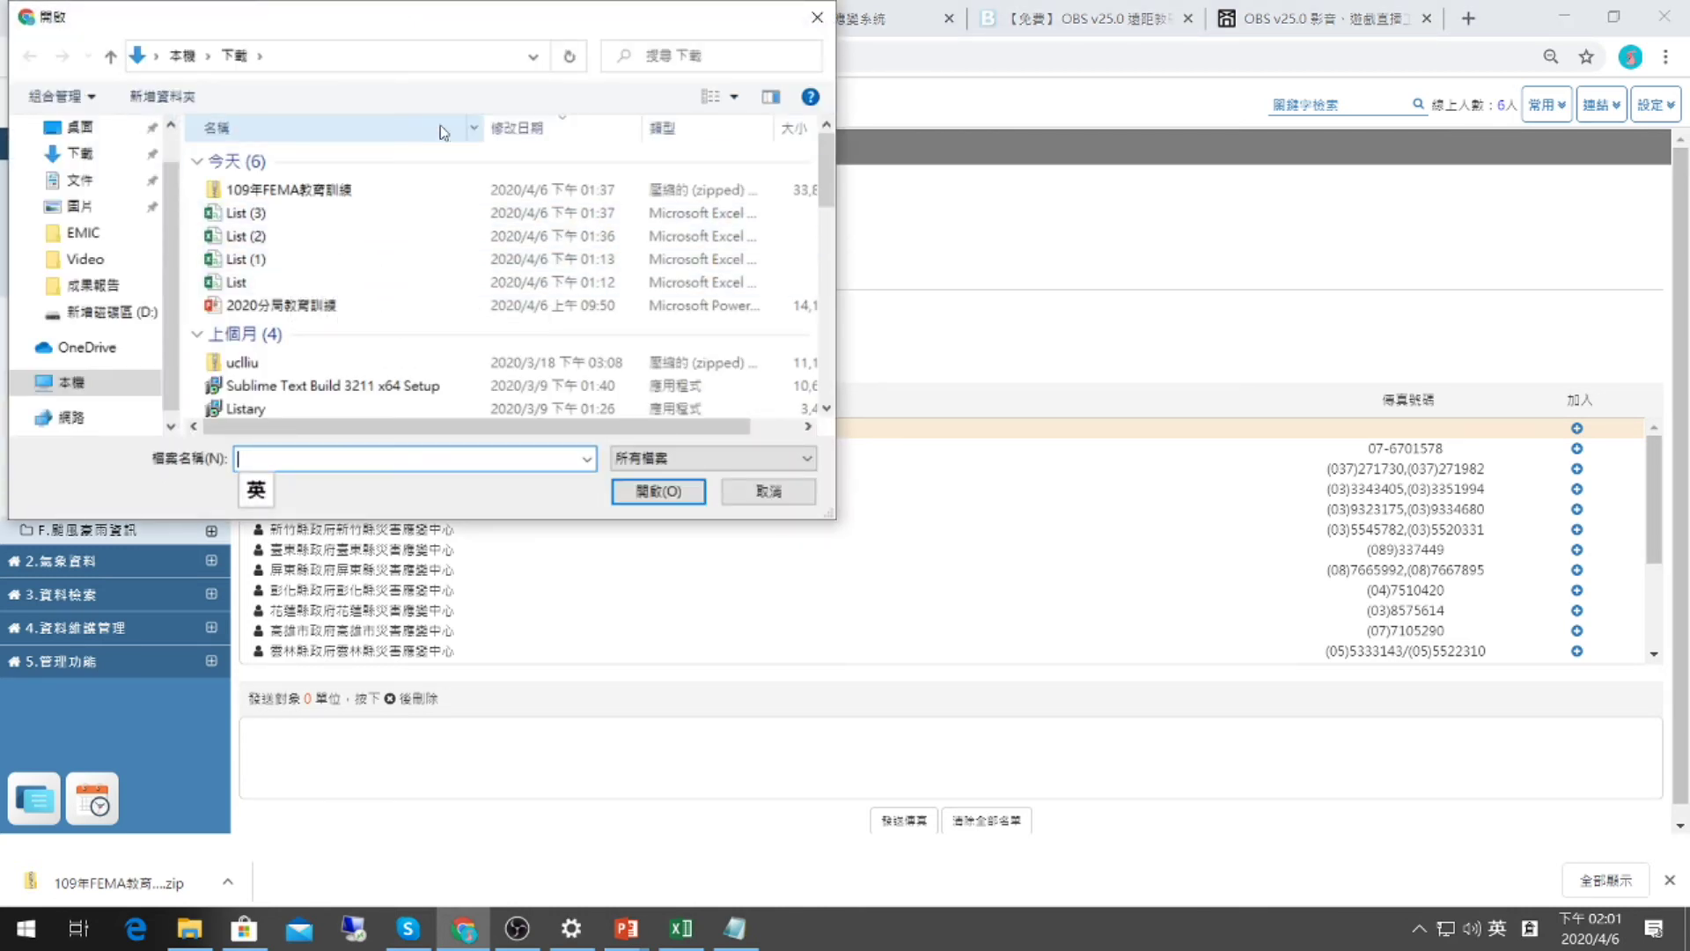
Browse the Downloads folder in the fax document file picker, enlarging it to show more files.
{"action": "scroll", "coordinate": [430, 278], "scroll_direction": "down", "scroll_amount": 2}
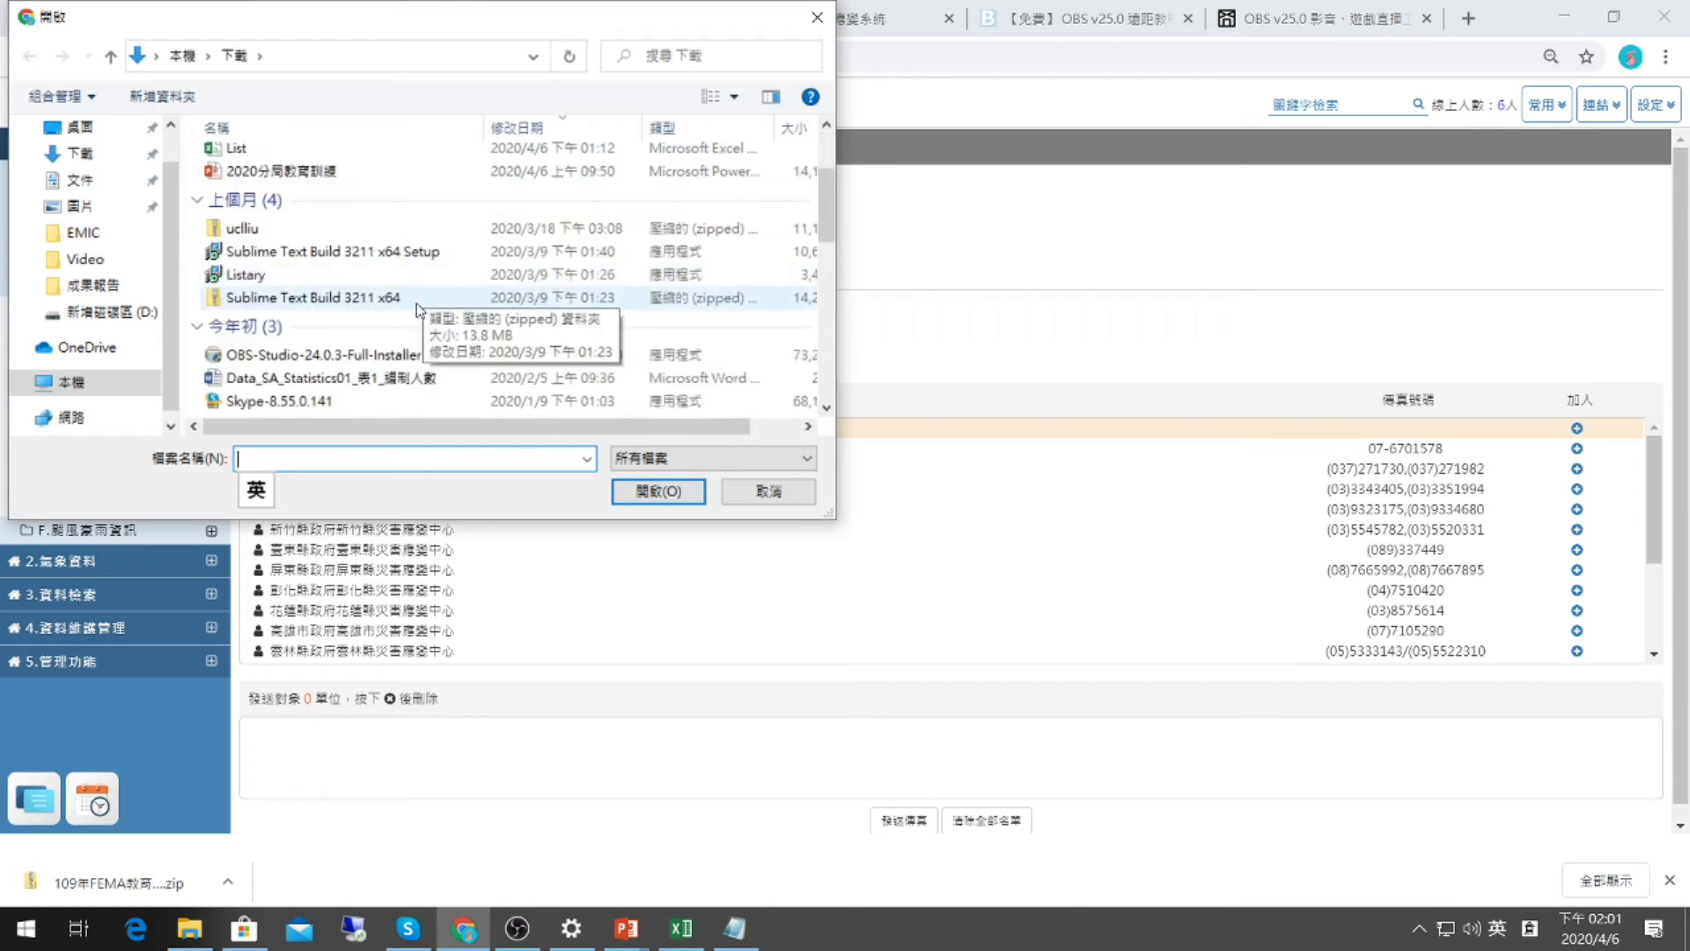
{"action": "scroll", "coordinate": [415, 303], "scroll_direction": "down", "scroll_amount": 1}
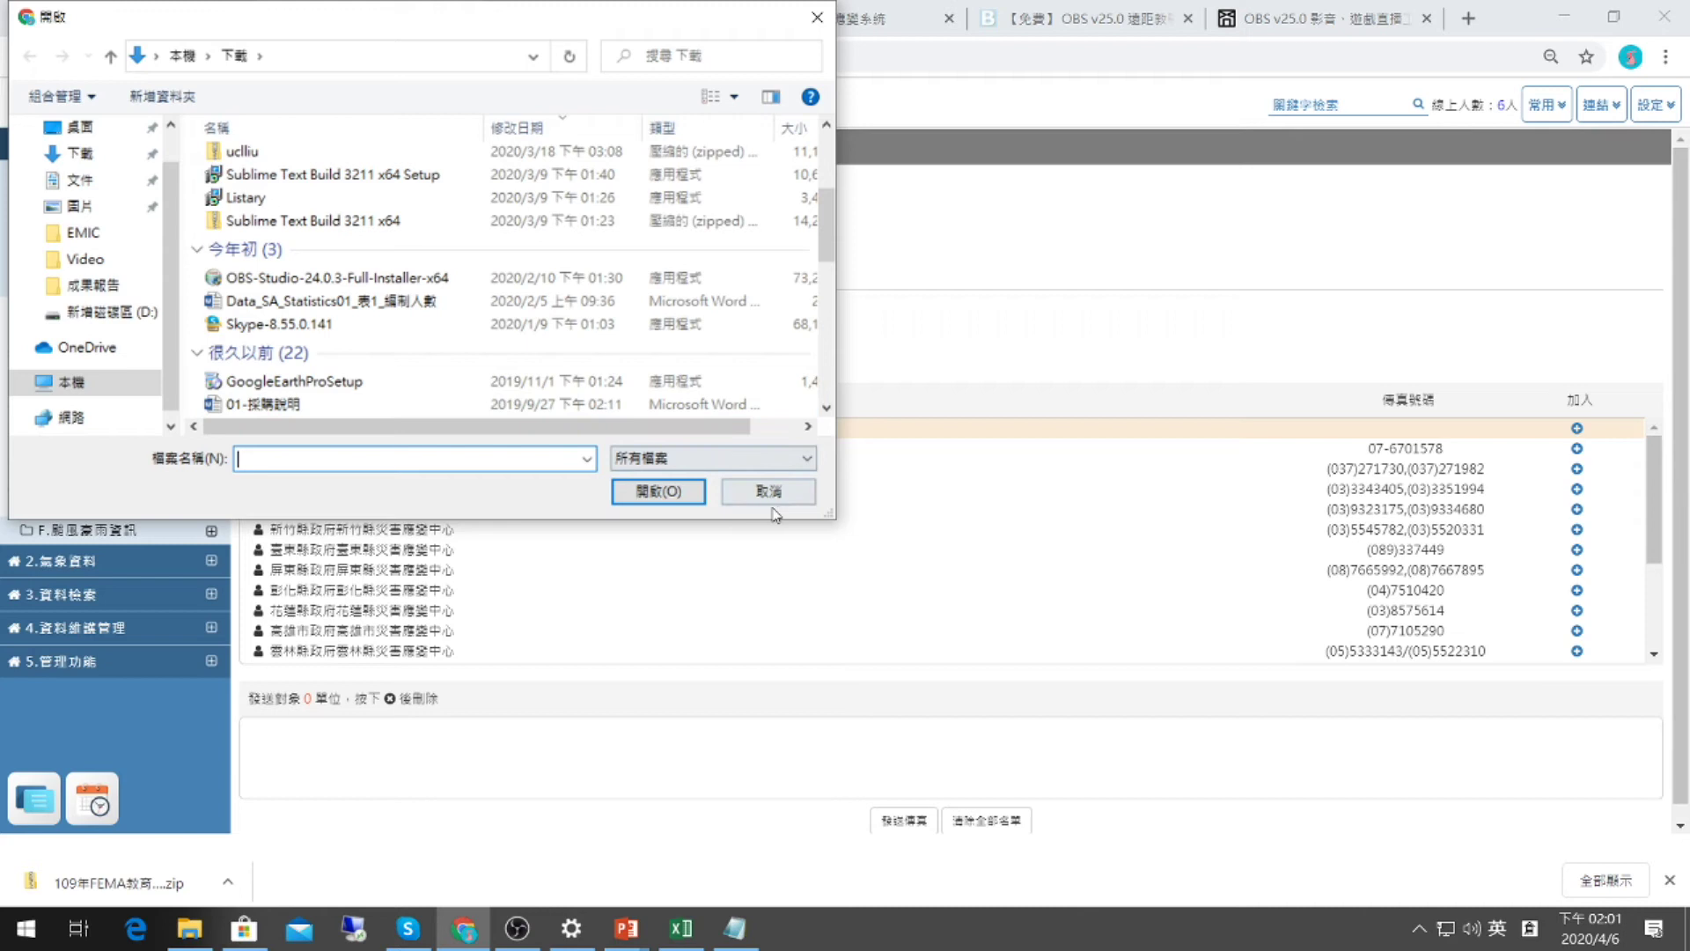
{"action": "left_click_drag", "start_coordinate": [828, 522], "coordinate": [1410, 737]}
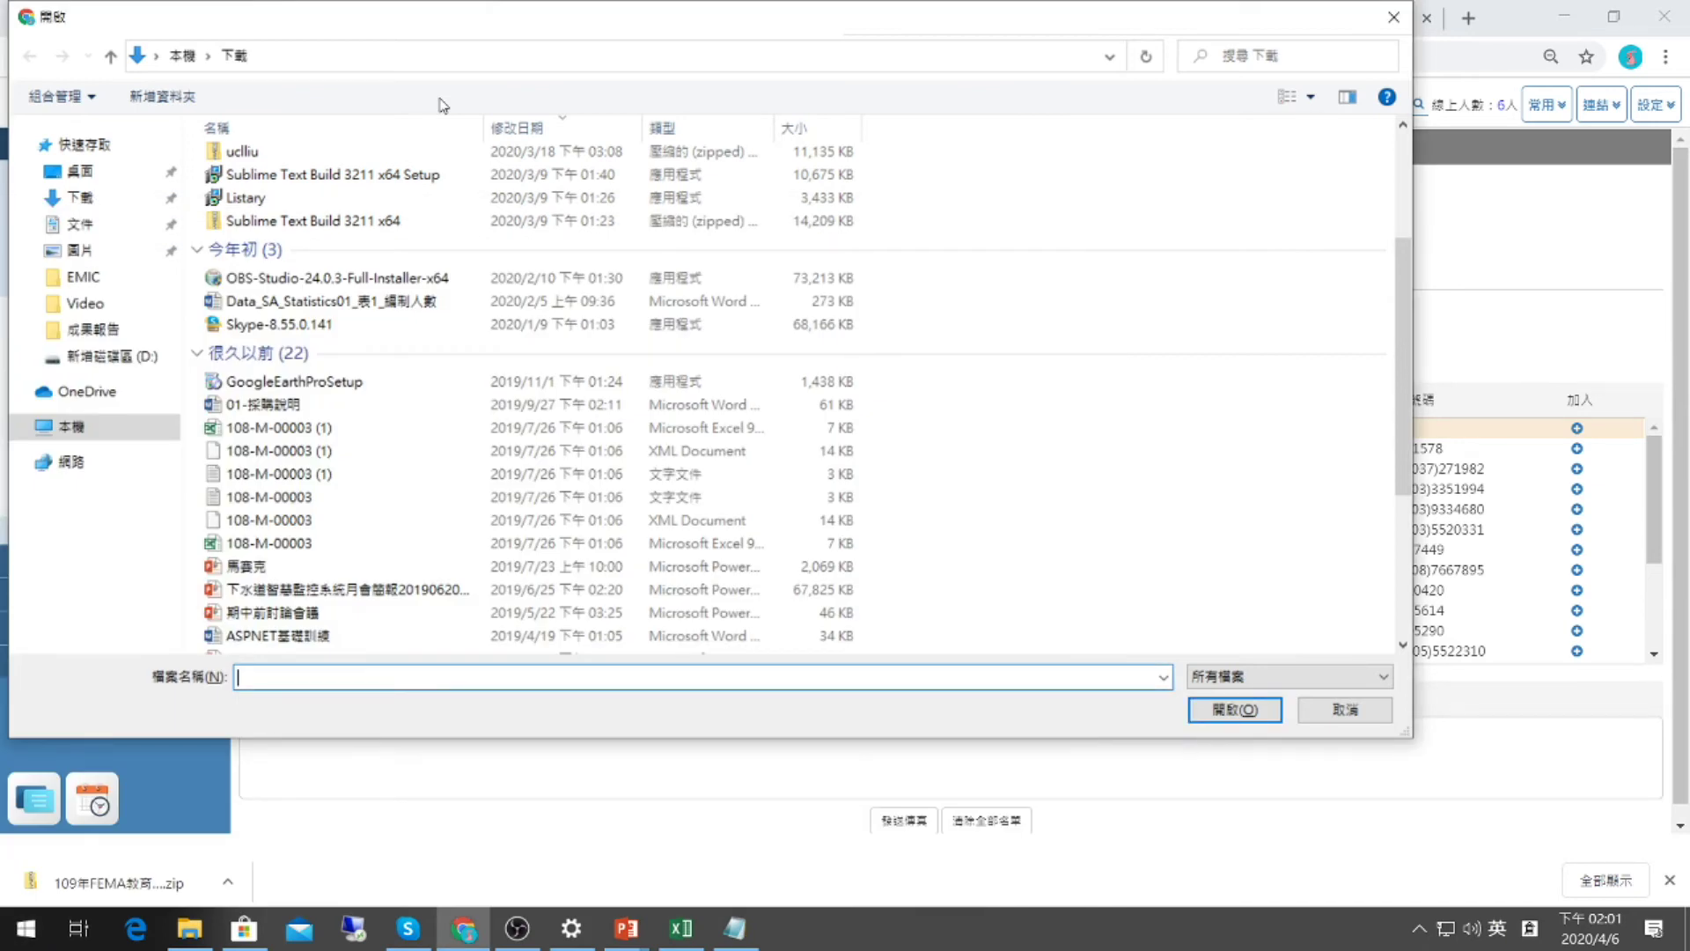
{"action": "left_click", "coordinate": [1310, 98]}
{"action": "left_click", "coordinate": [935, 126]}
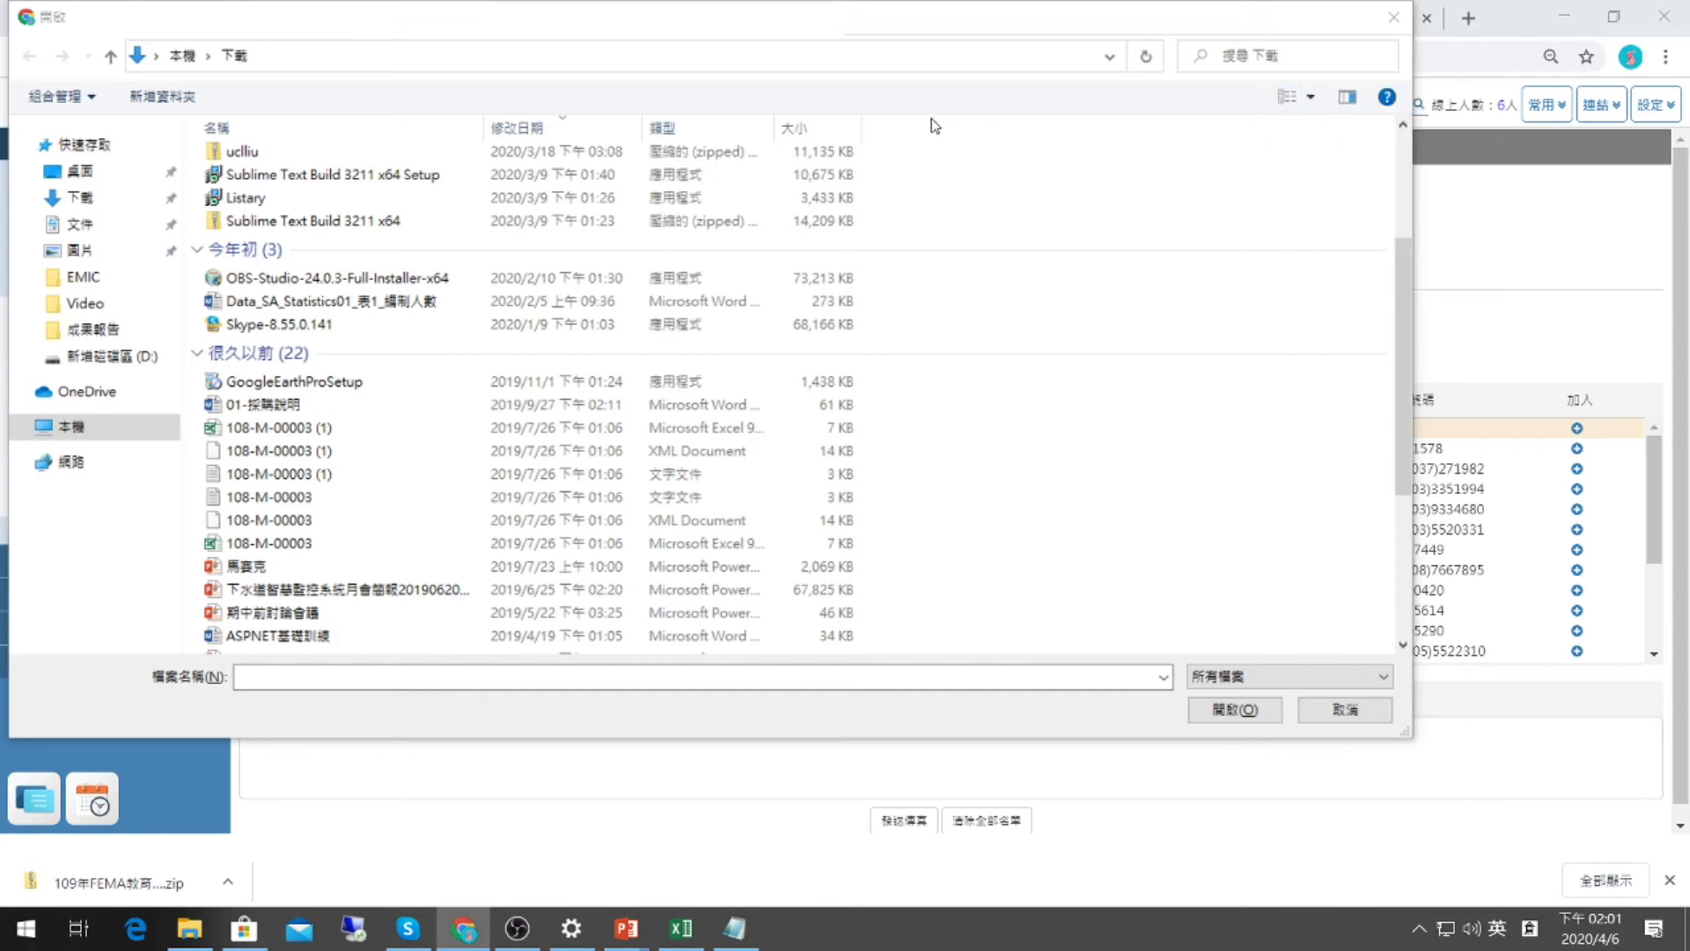
{"action": "scroll", "coordinate": [925, 141], "scroll_direction": "up", "scroll_amount": 3}
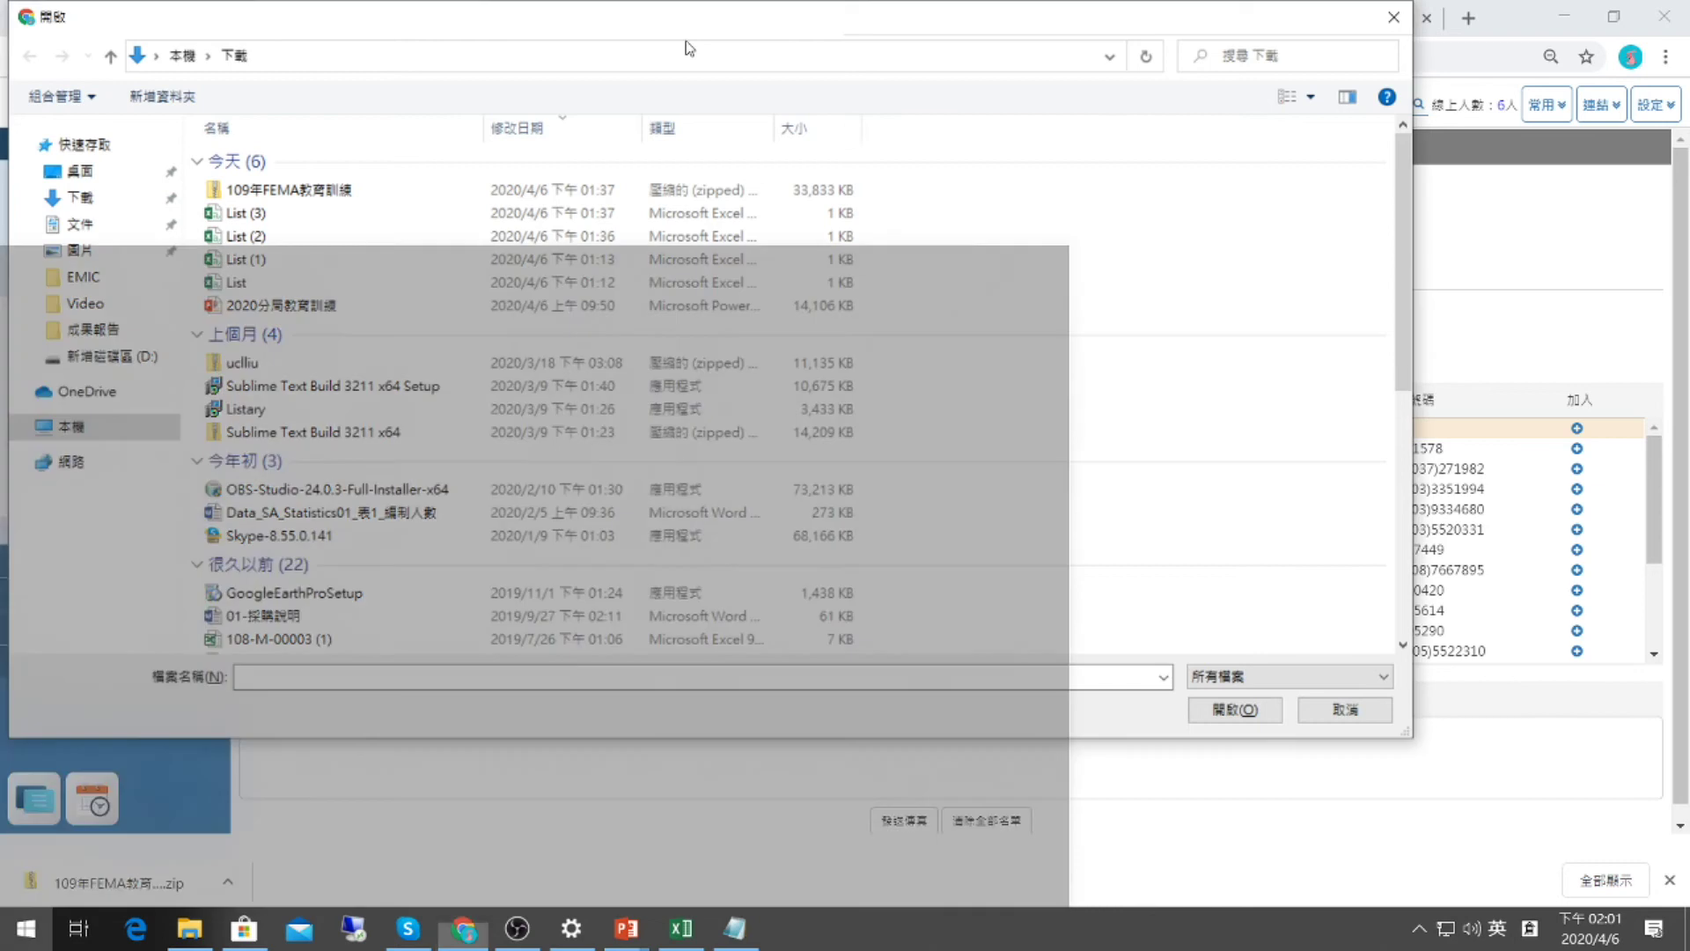
{"action": "left_click", "coordinate": [688, 48]}
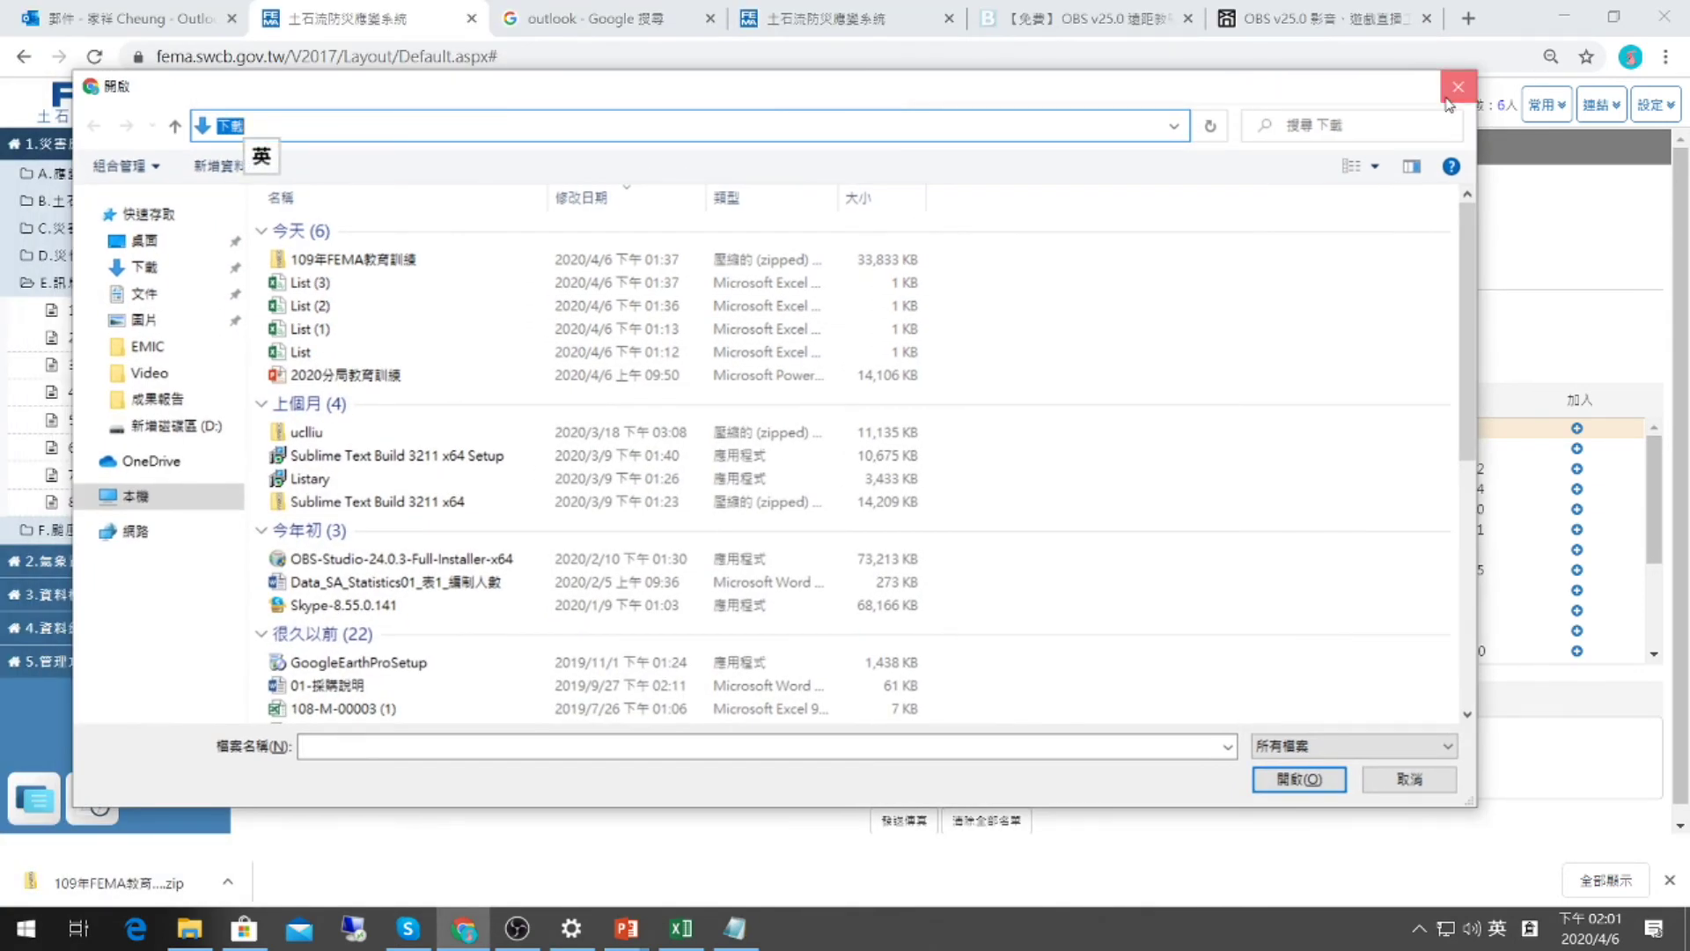
{"action": "left_click", "coordinate": [1458, 86]}
Open File Explorer and turn on file name extensions in the View options.
{"action": "left_click", "coordinate": [200, 929]}
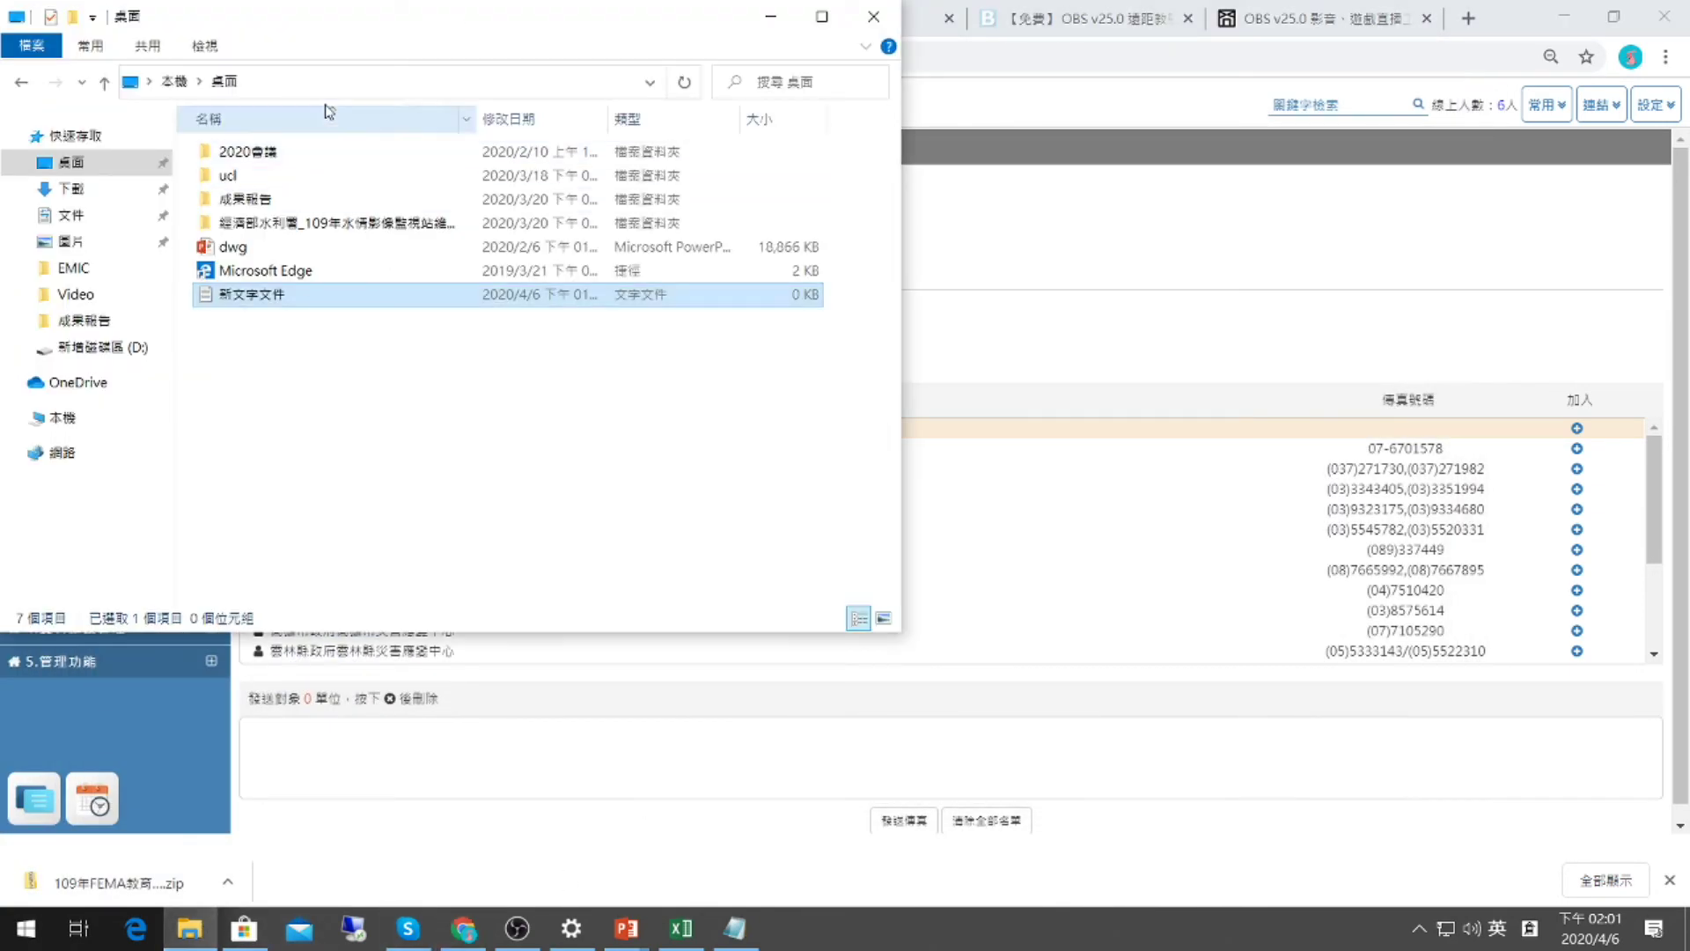
{"action": "left_click_drag", "start_coordinate": [438, 23], "coordinate": [789, 234]}
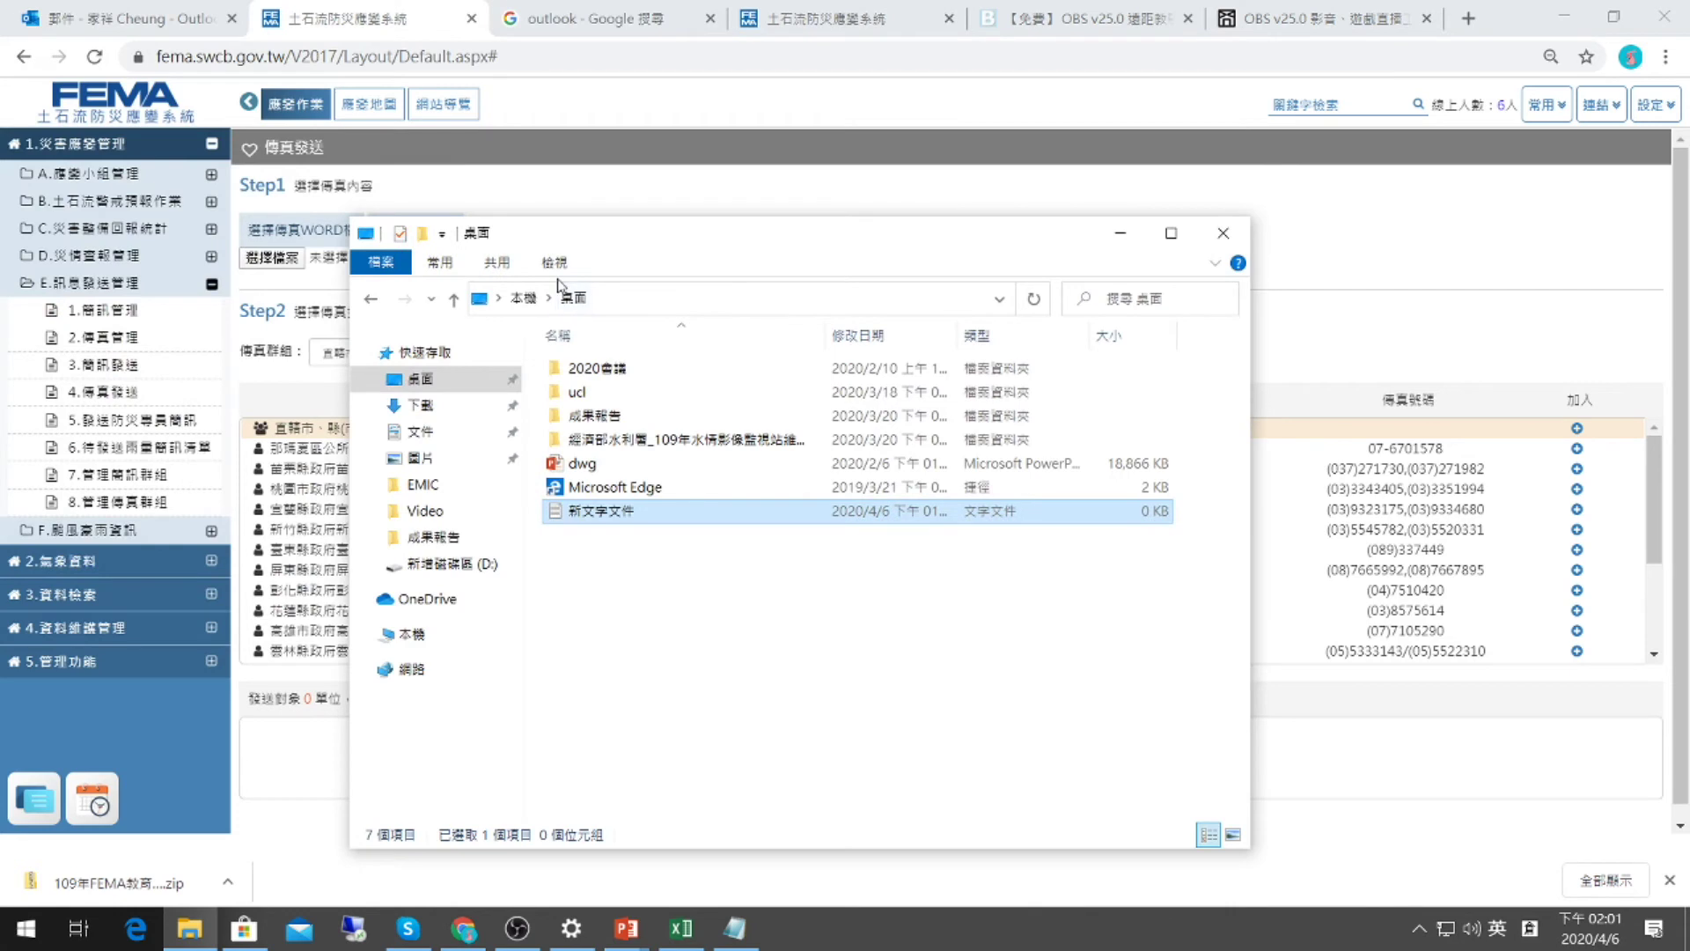
{"action": "left_click", "coordinate": [1216, 263]}
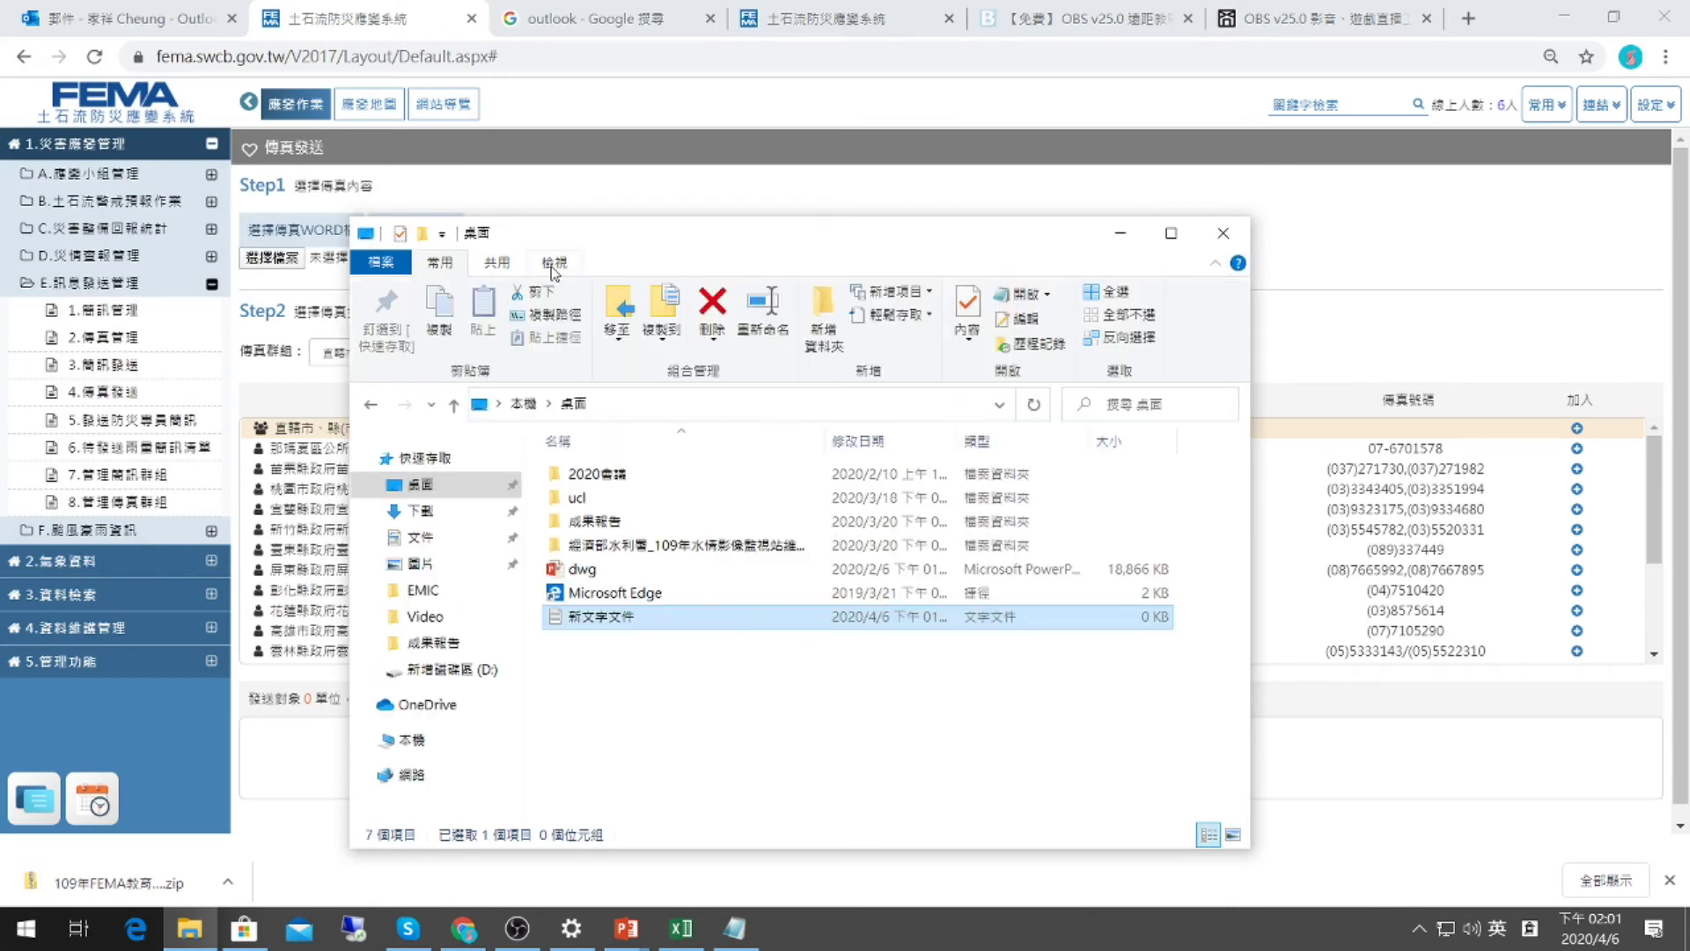
{"action": "left_click", "coordinate": [552, 264]}
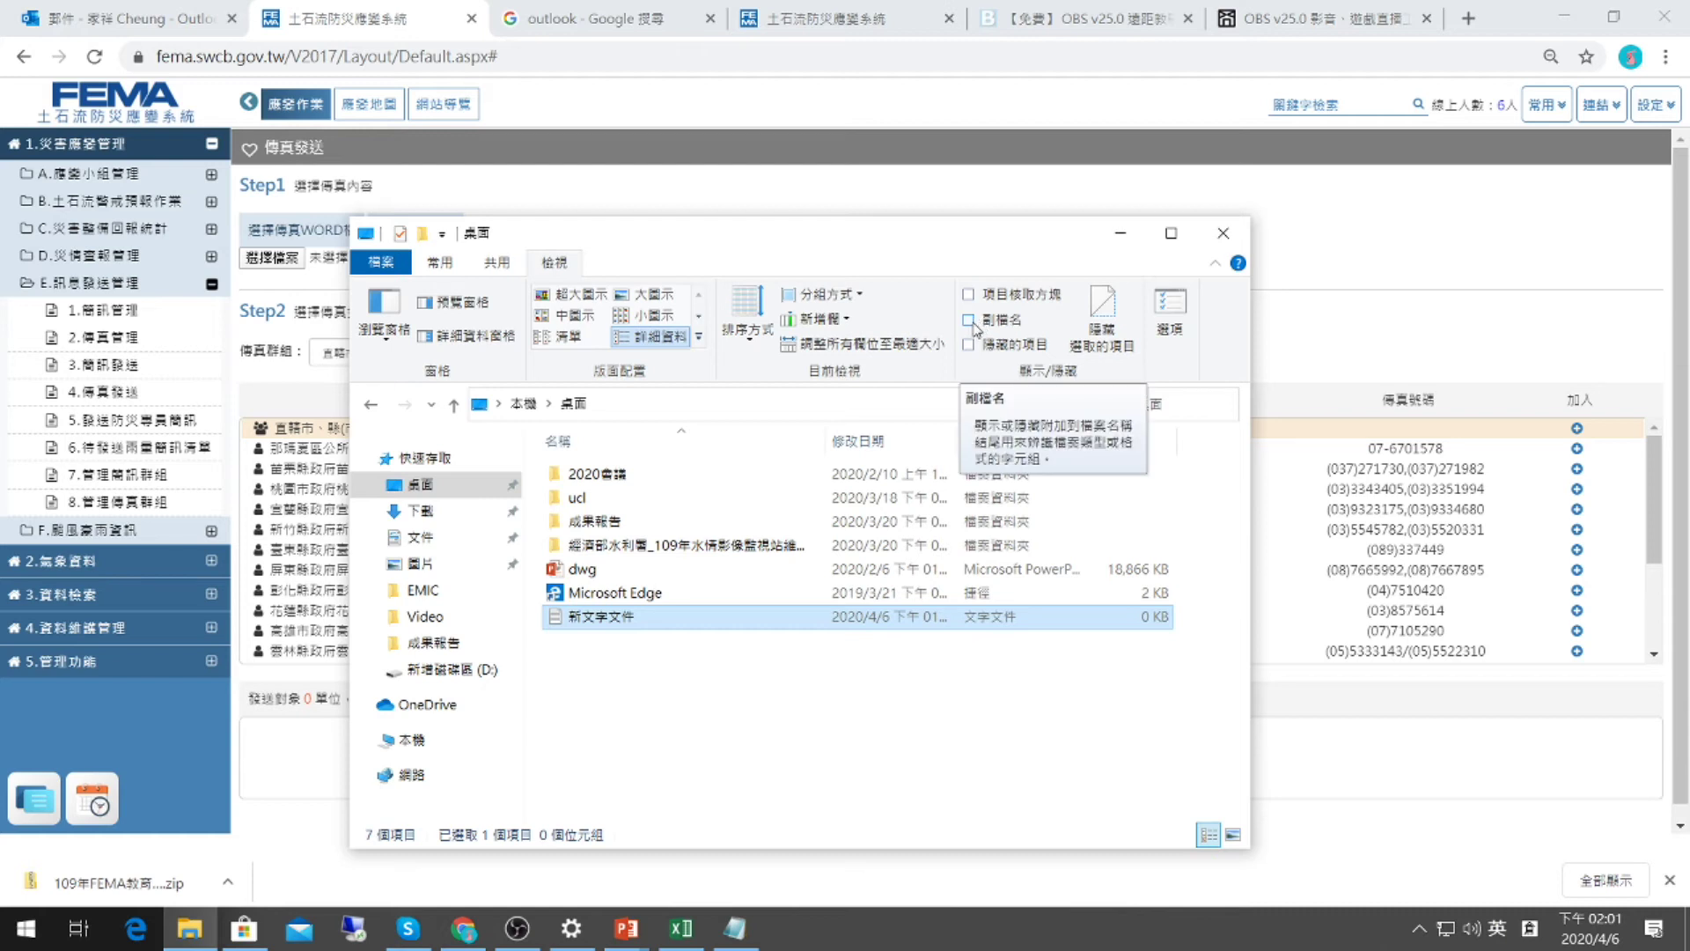
{"action": "left_click", "coordinate": [970, 321]}
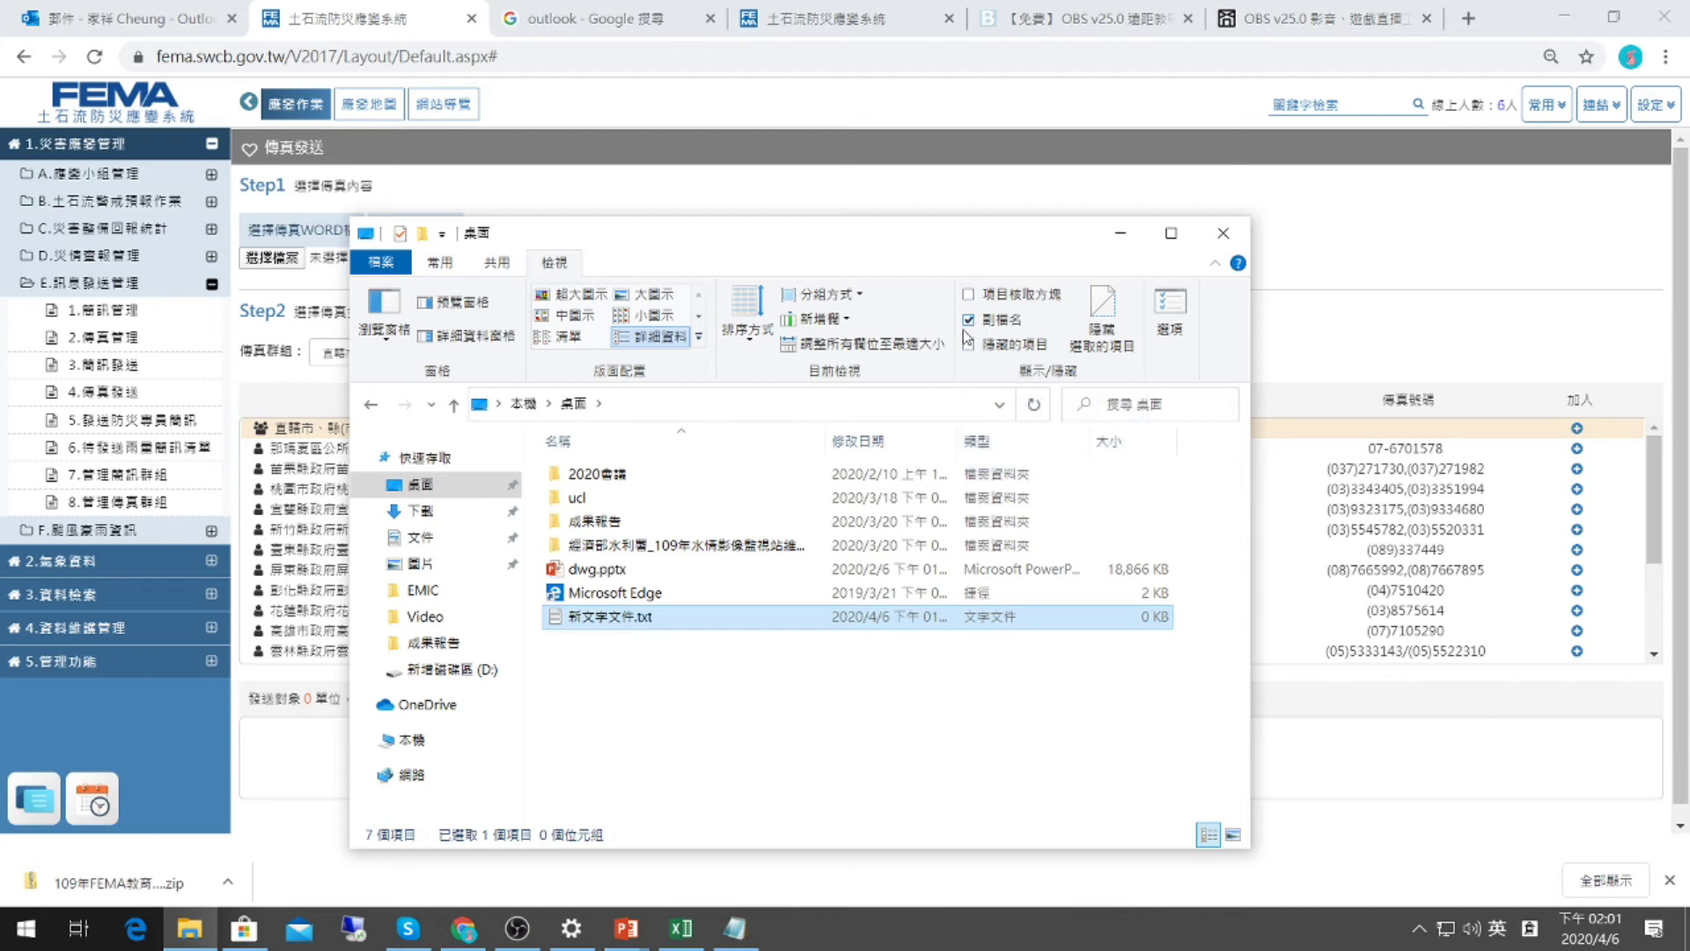
Look through the Downloads folder, selecting 01-採購說明.docx, then return to the browser.
{"action": "left_click", "coordinate": [622, 572]}
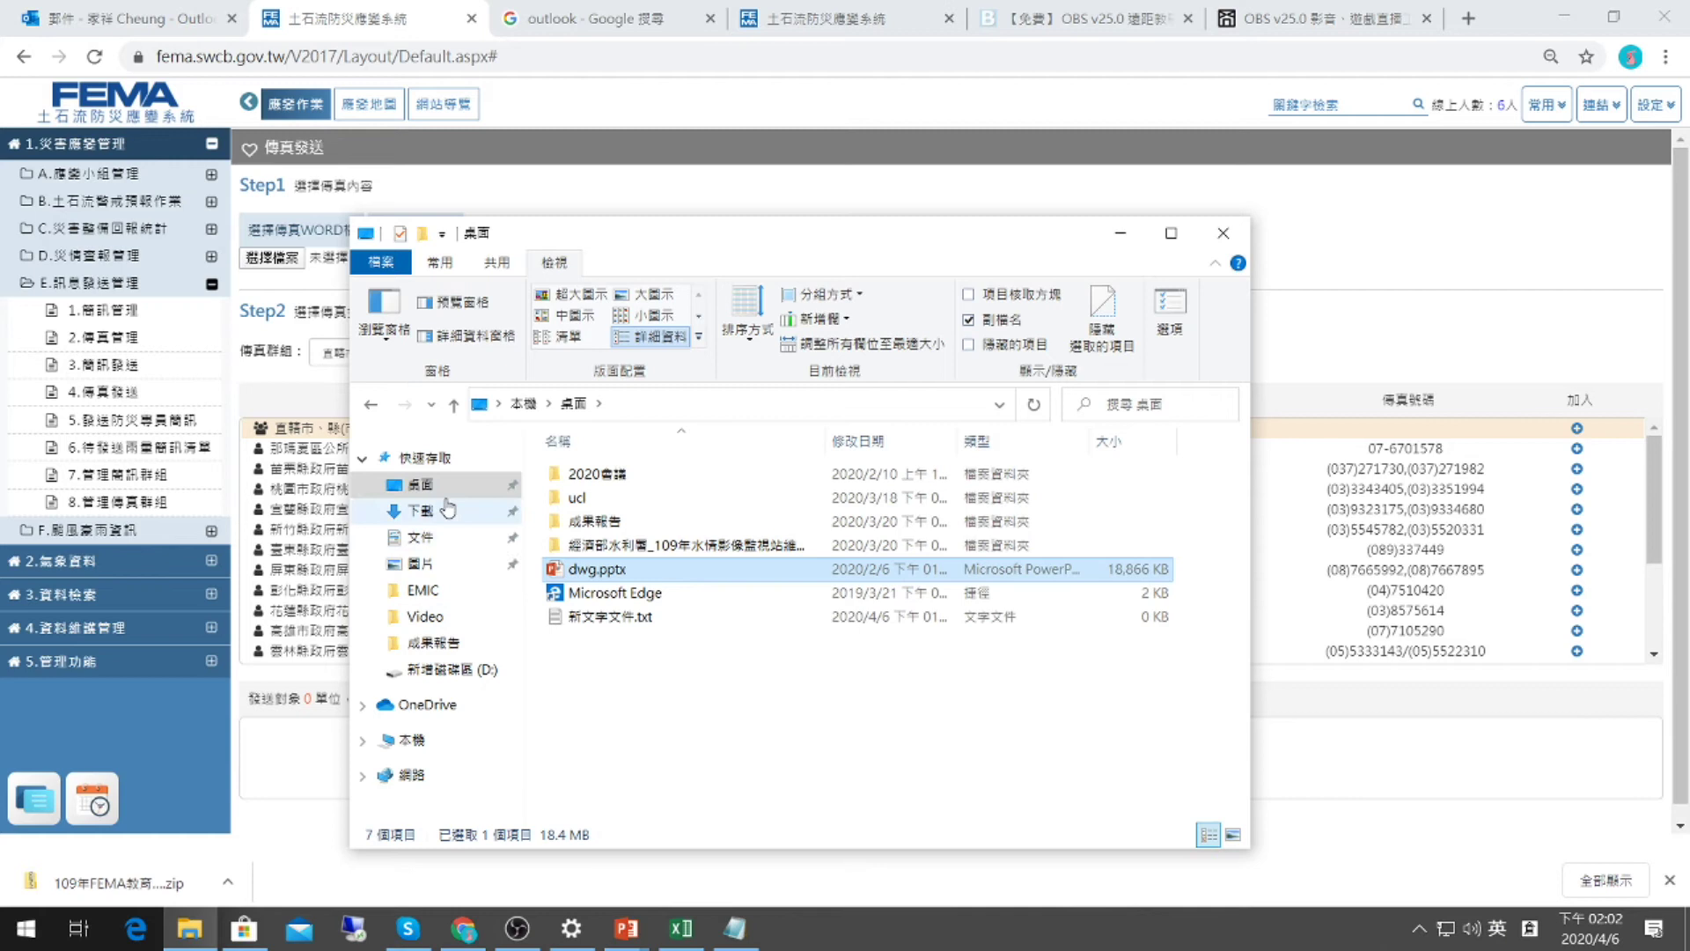
{"action": "left_click", "coordinate": [440, 534]}
{"action": "left_click", "coordinate": [443, 513]}
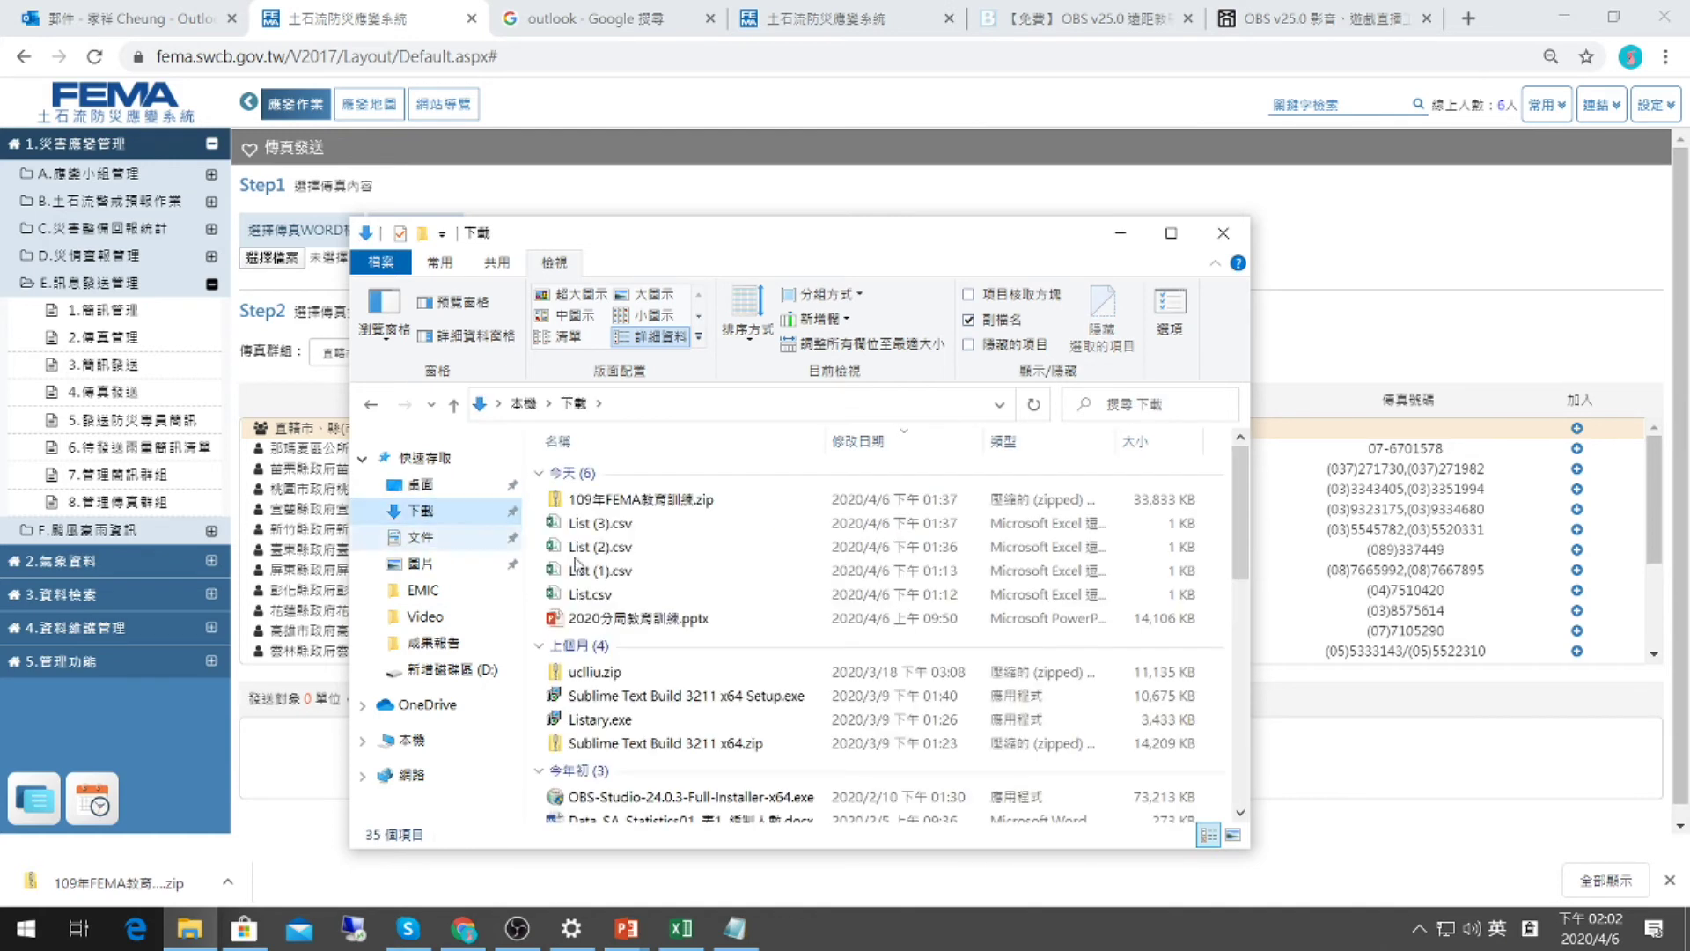
{"action": "scroll", "coordinate": [577, 564], "scroll_direction": "down", "scroll_amount": 5}
{"action": "left_click", "coordinate": [660, 573]}
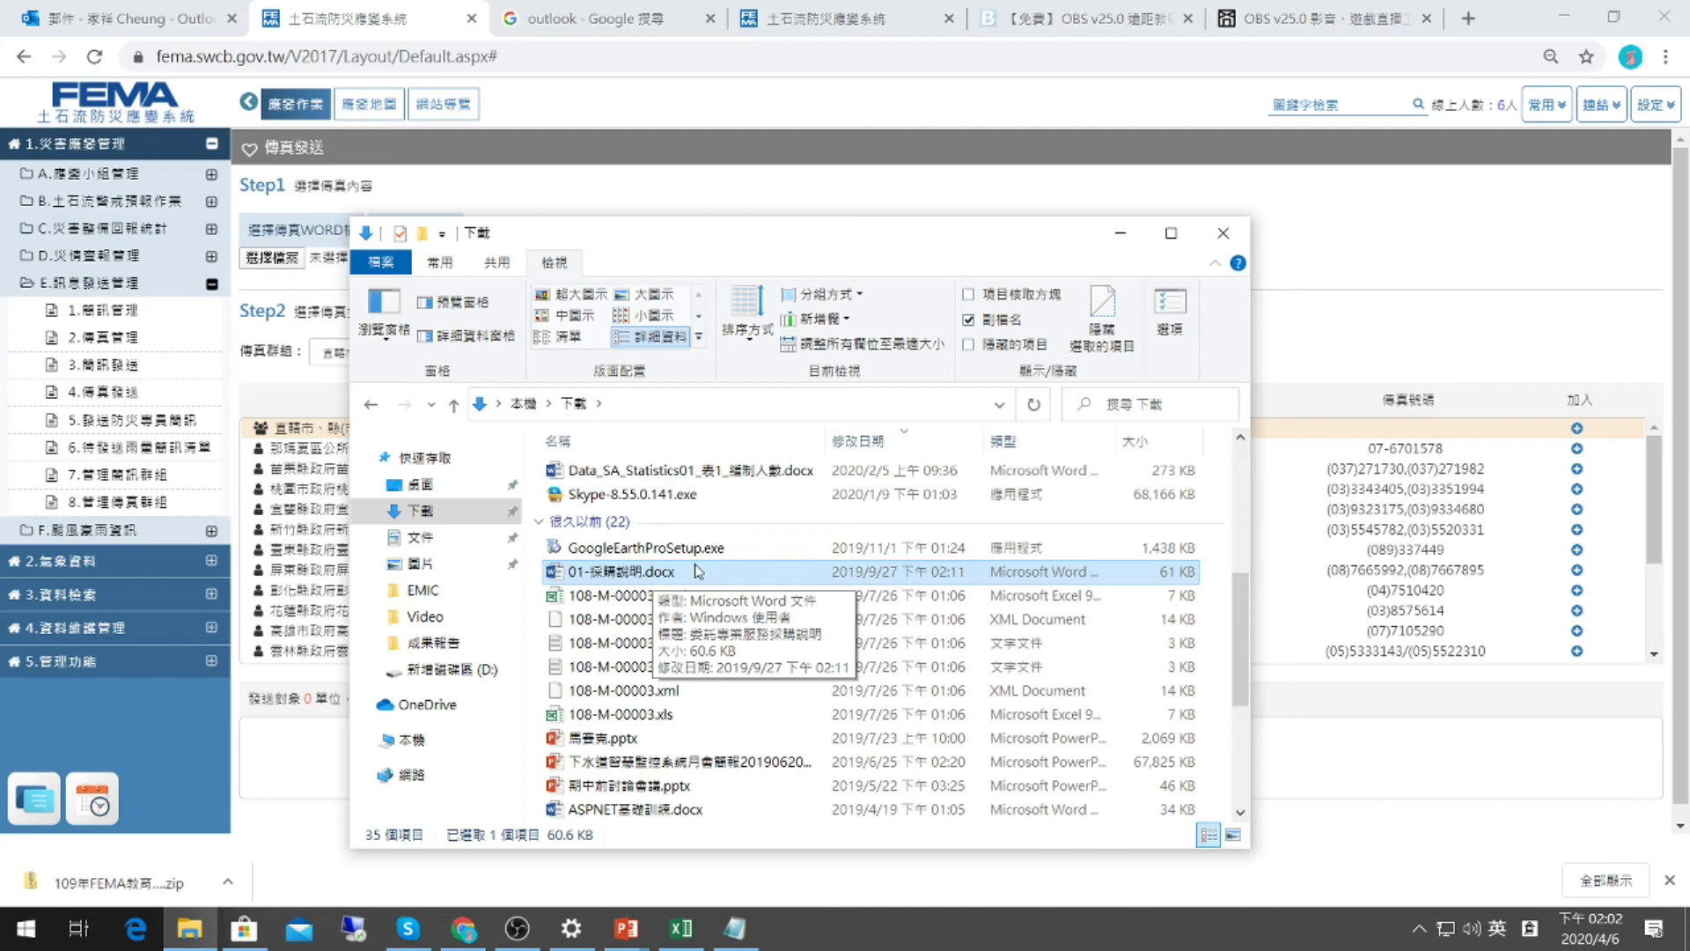
{"action": "key", "text": "alt+Tab"}
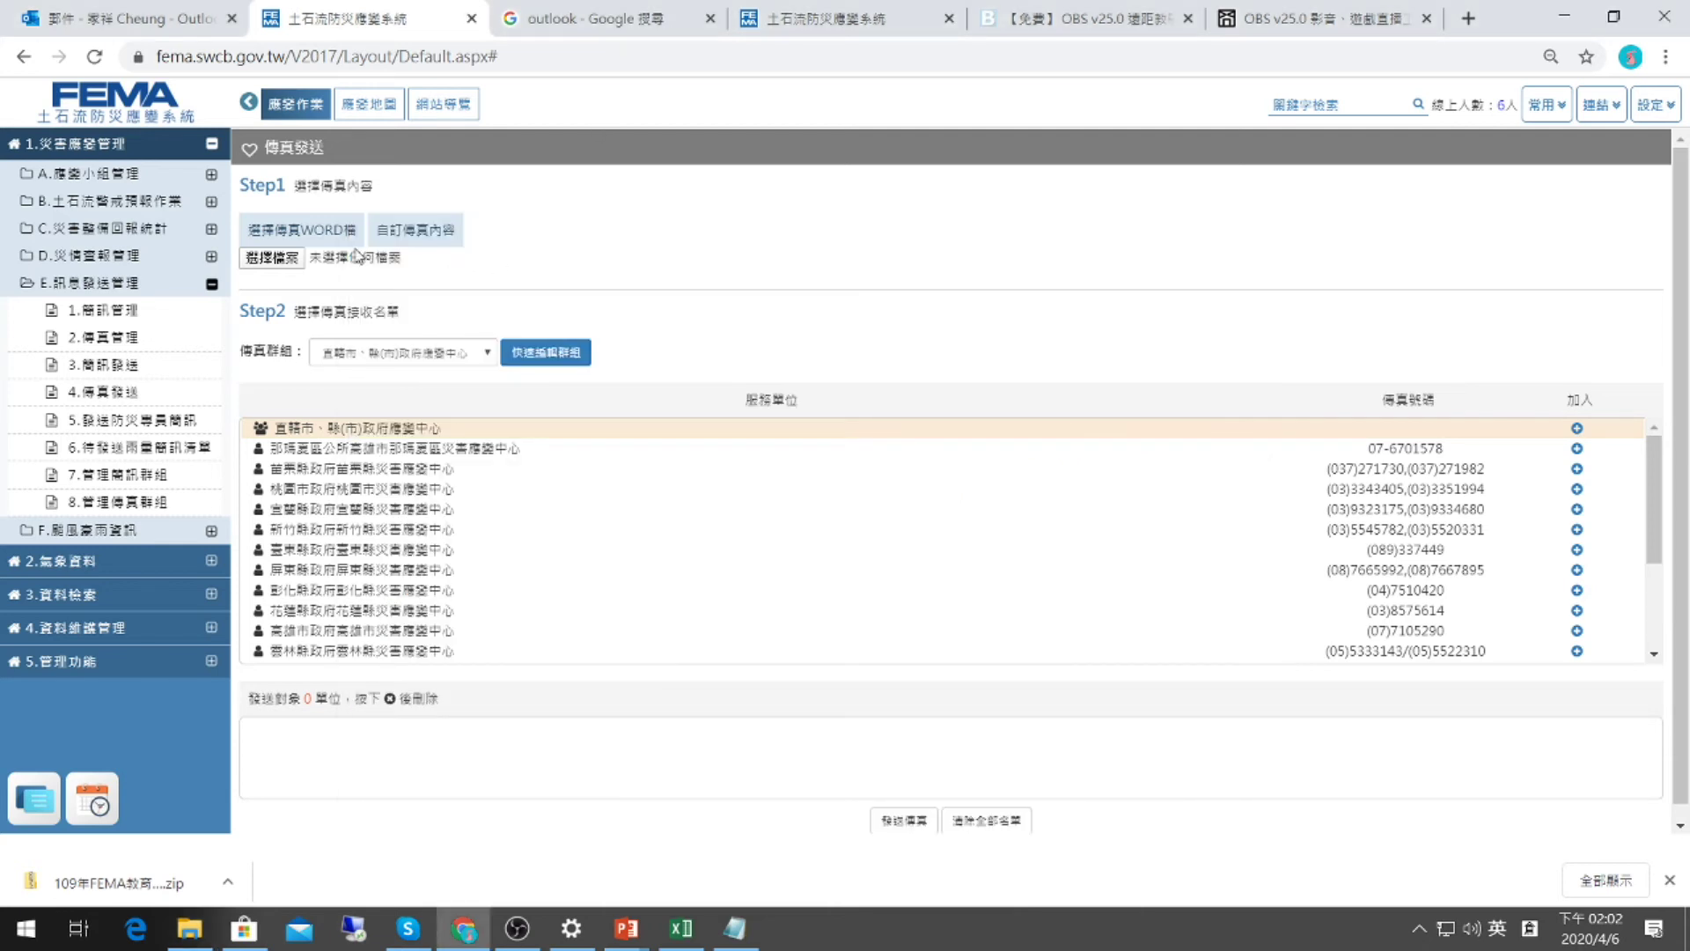
Cancel the Word file upload and switch to the empty 自訂傳真內容 text box.
{"action": "left_click", "coordinate": [273, 258]}
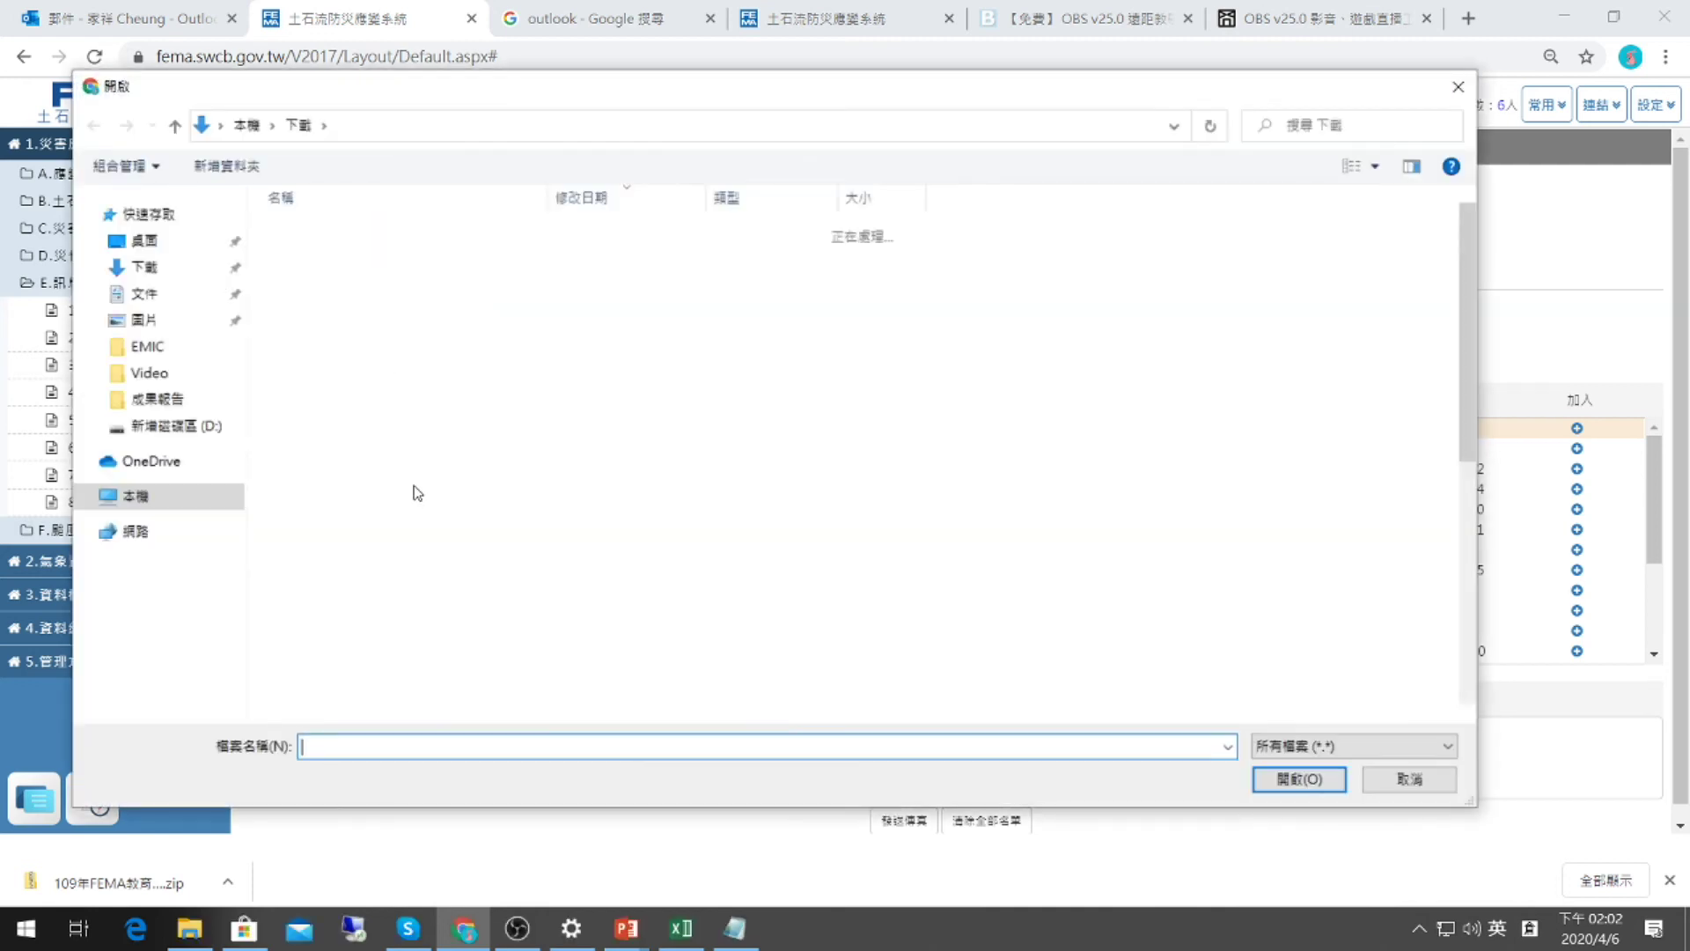
{"action": "left_click", "coordinate": [1409, 778]}
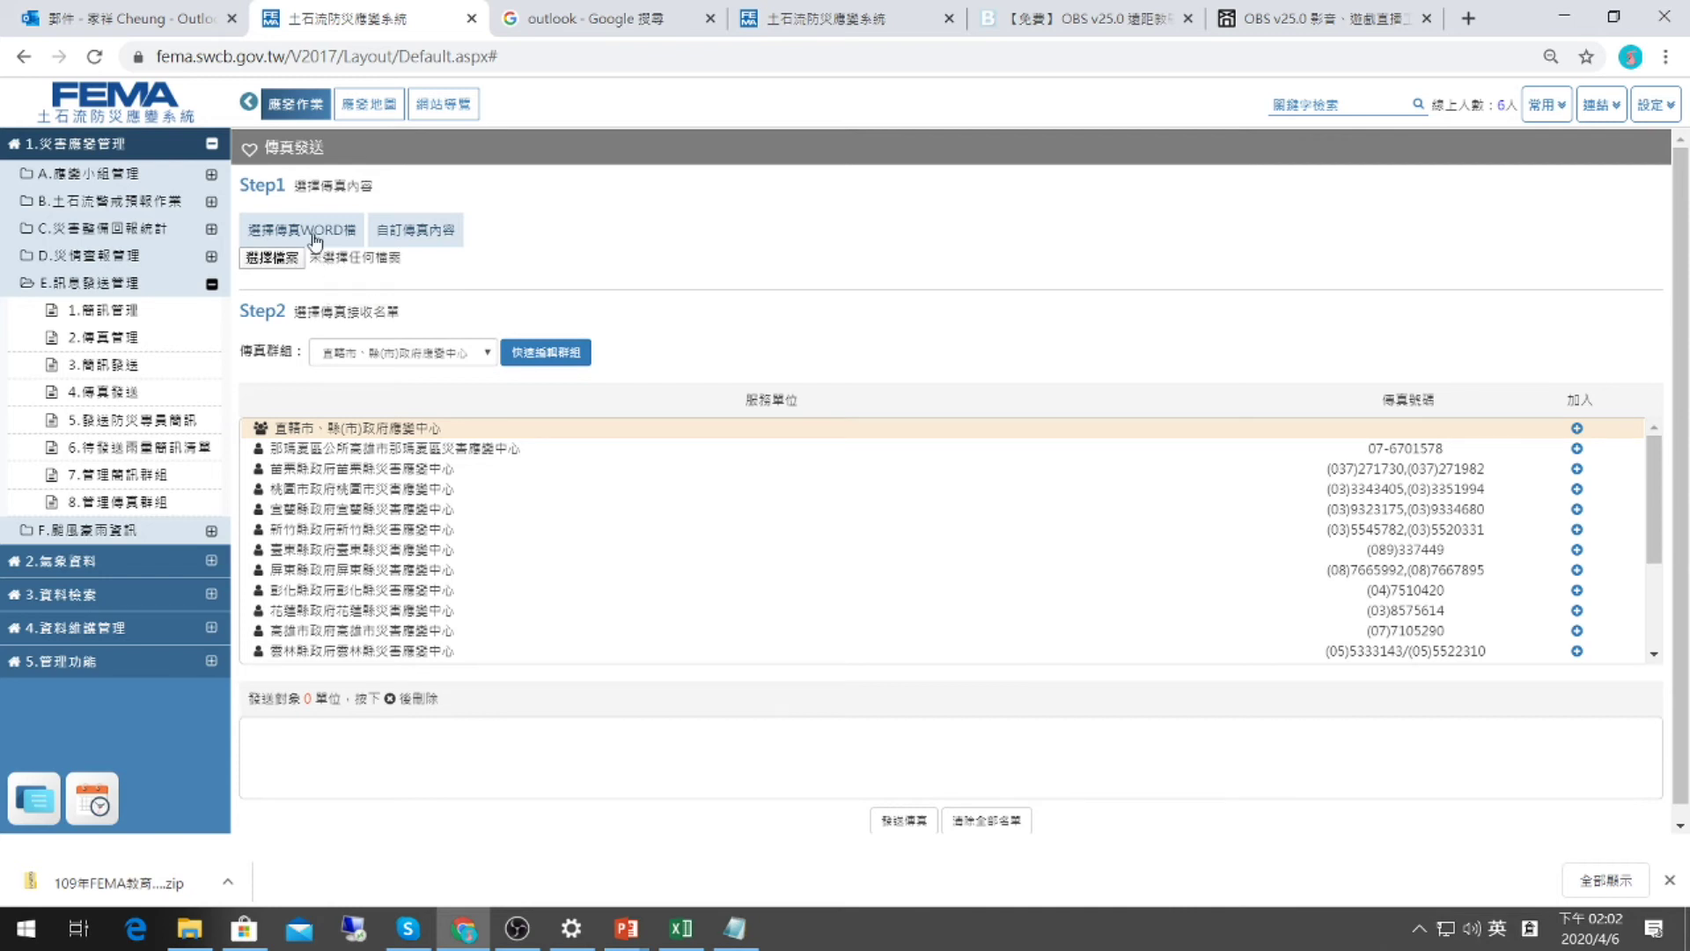
{"action": "left_click", "coordinate": [425, 236]}
Paste the prepared fax message and choose the 本局所屬分局 fax group.
{"action": "left_click", "coordinate": [423, 268]}
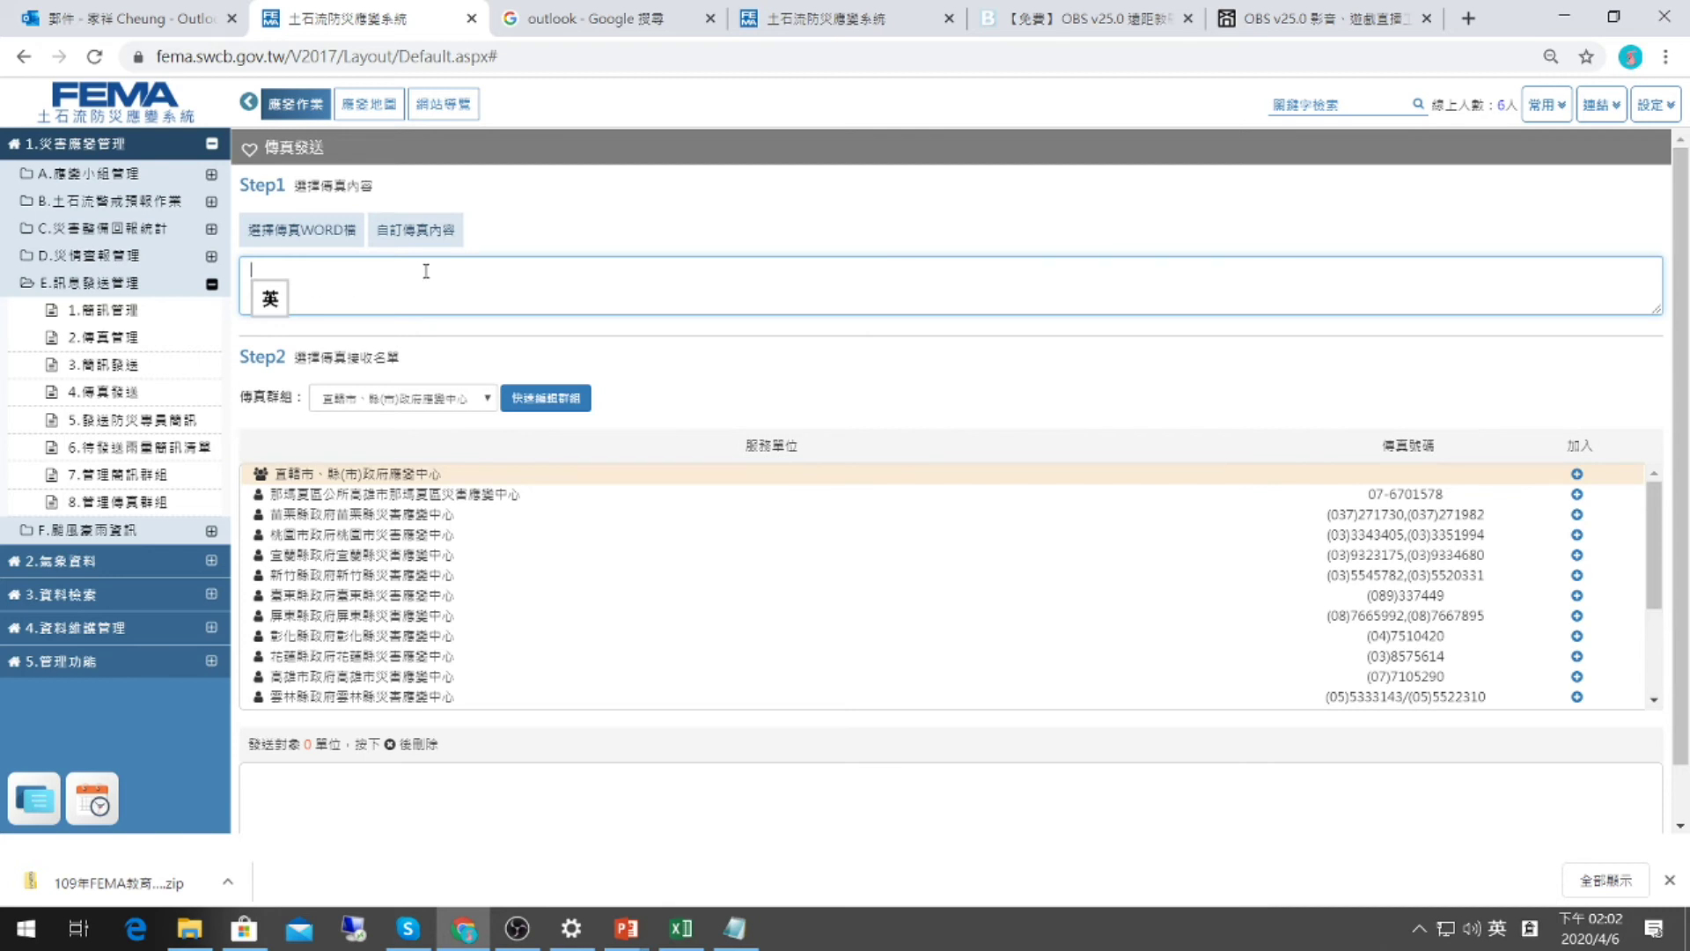
{"action": "type", "text": "各位長官您好，因本週OOO颱風可能侵臺/可能之劇烈降雨情勢，預判中央災害應變中心有開設可能，請本局第一班輪值主管及人員隨時注意氣象情資及保持手機暢通。輪值表已於同步公告於本局OA系統-排班值作業-防災輪值表。土石流防災中心敬上"}
{"action": "type", "text": "各位長官您好，因本週OOO颱風可能侵臺/可能之劇烈降雨情勢，預判中央災害應變中心有開設可能，請本局第一班輪值主管及人員隨時注意氣象情資及保持手機暢通。輪值表已於同步公告於本局OA系統-排班值作業-防災輪值表。土石流防災中心敬上"}
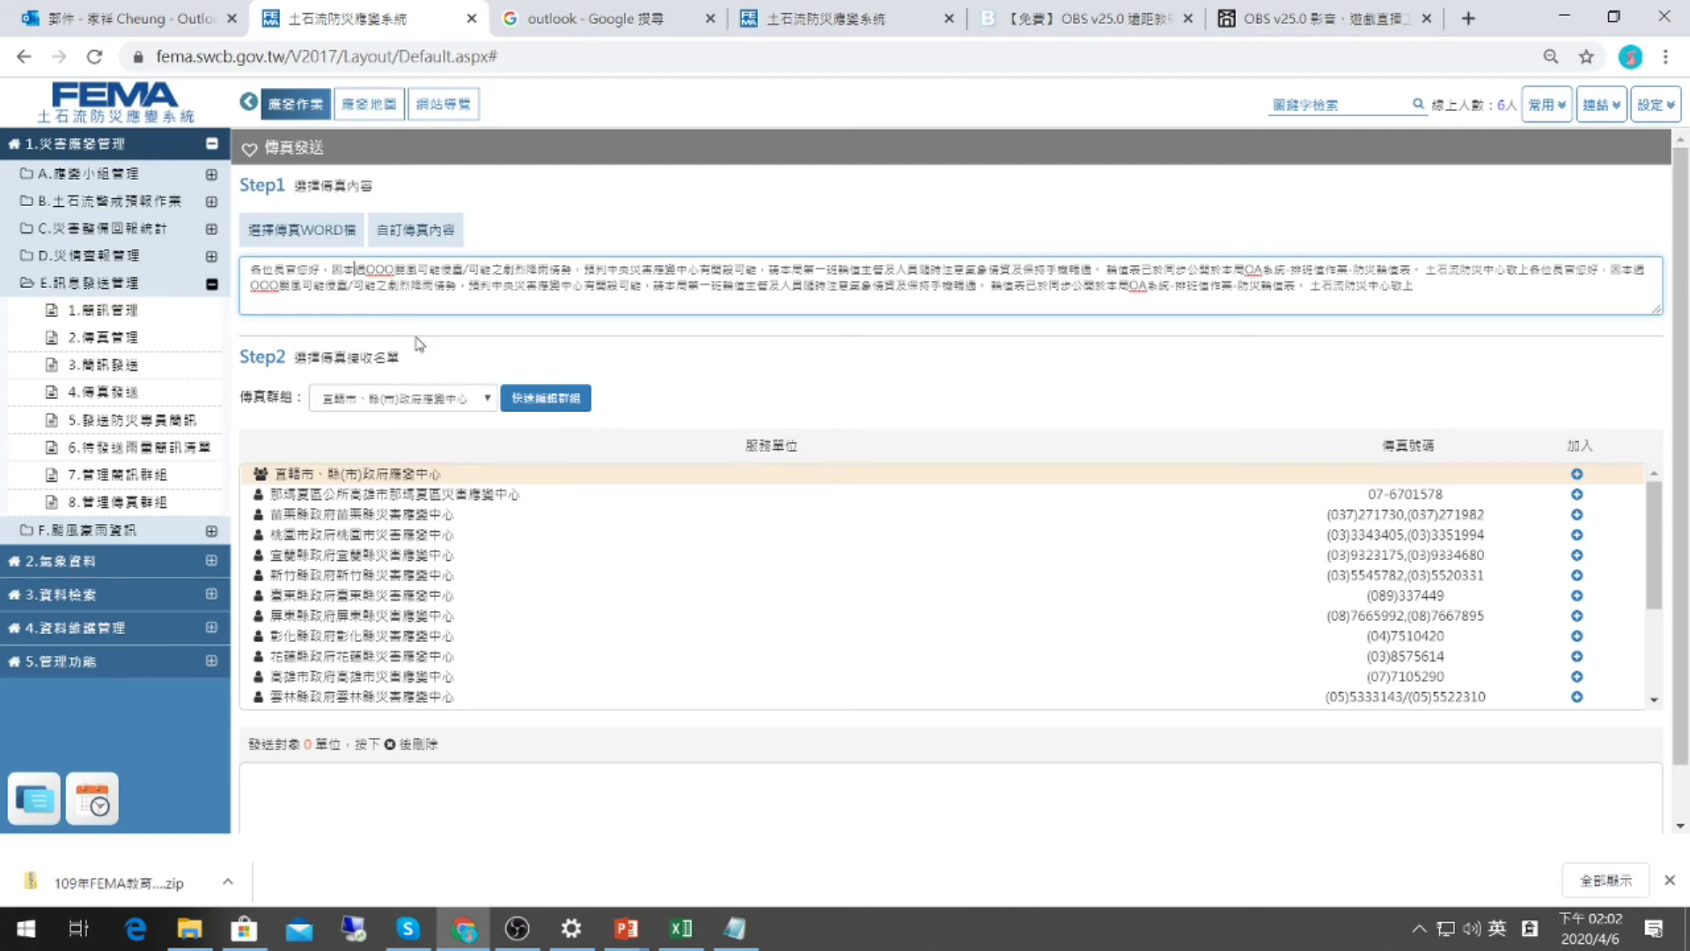
{"action": "left_click", "coordinate": [371, 399]}
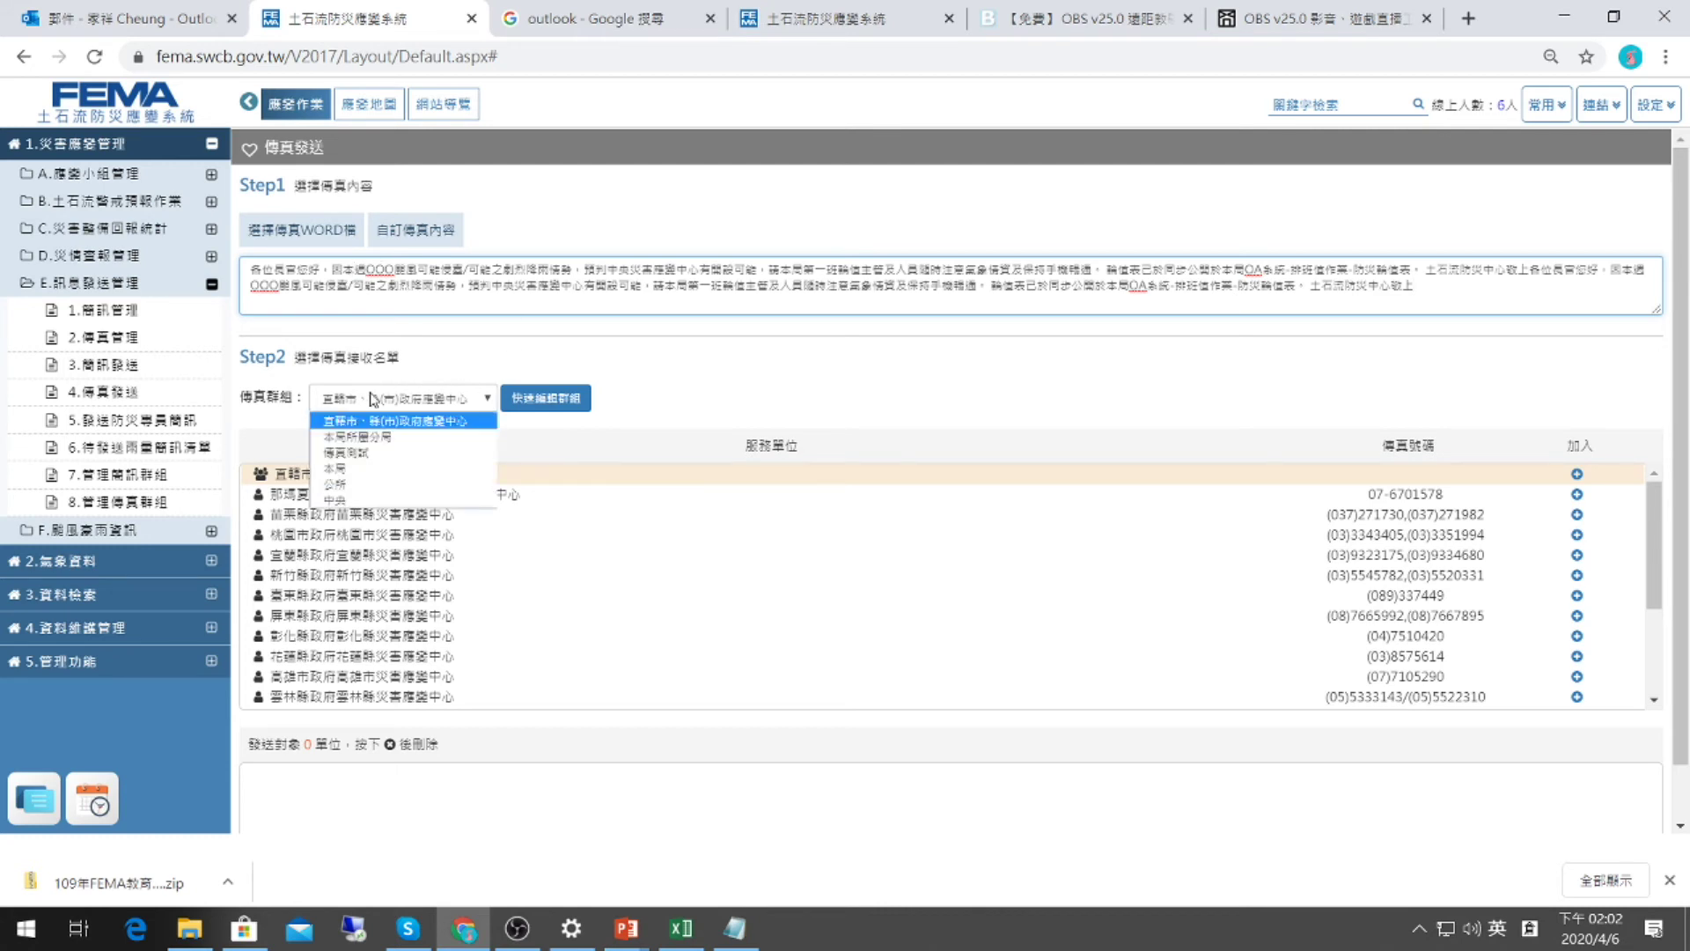
{"action": "left_click", "coordinate": [367, 437]}
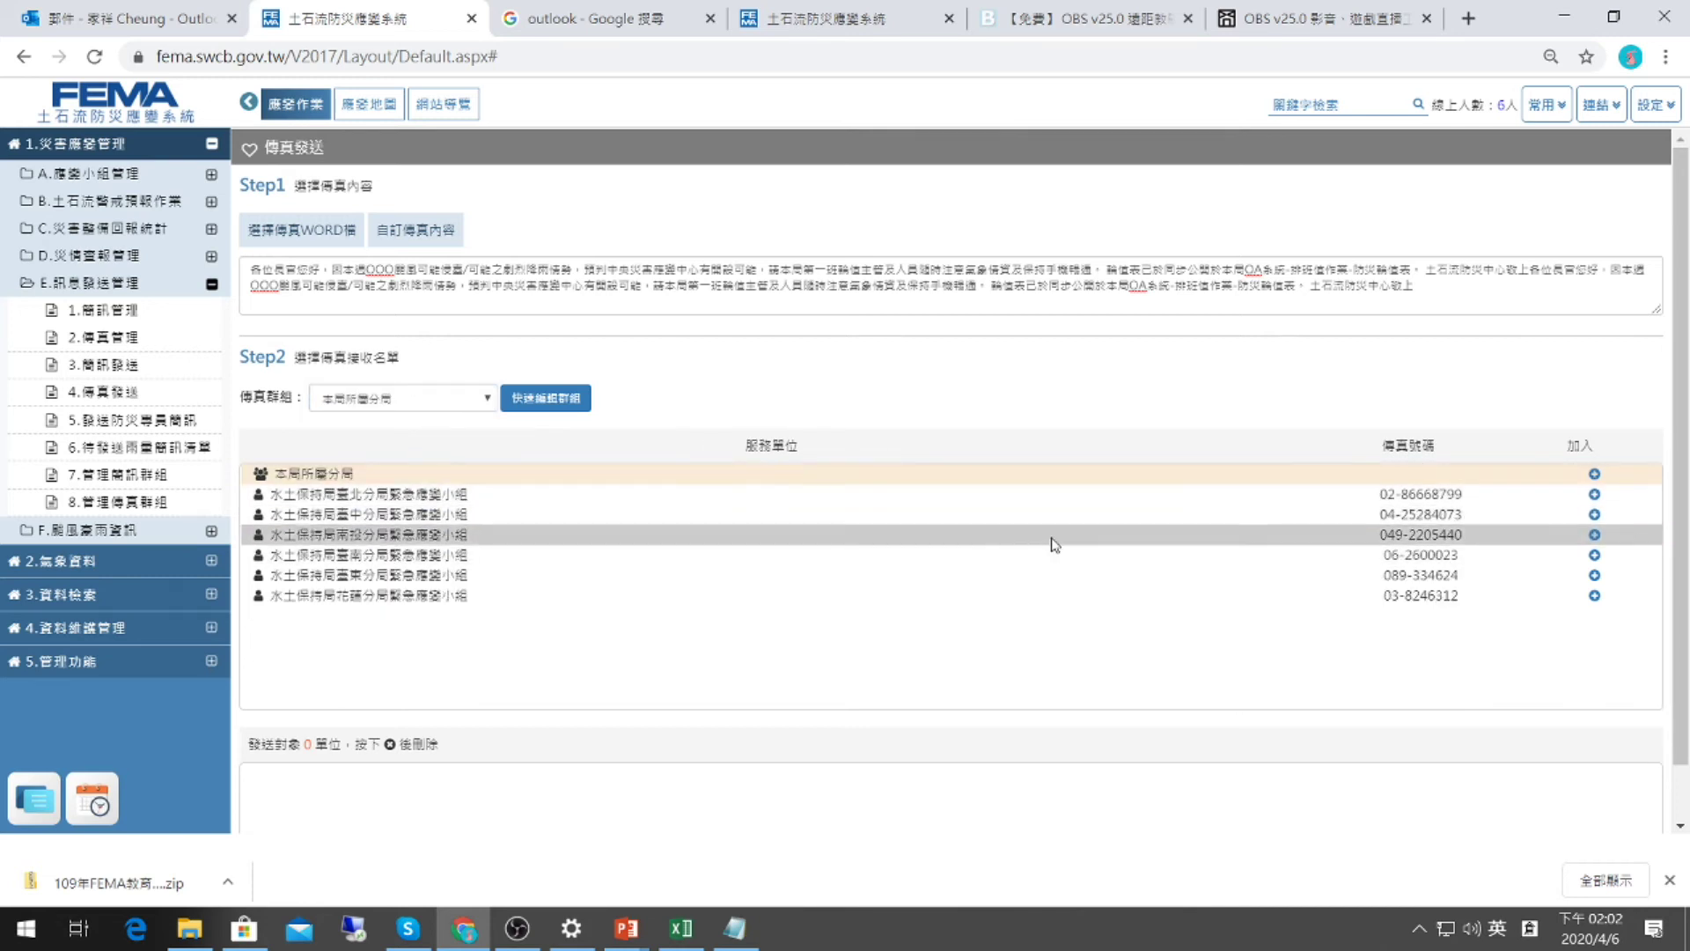
Keep only the 臺北分局 and 臺中分局 emergency teams as recipients, then open 傳真管理.
{"action": "left_click", "coordinate": [1595, 475]}
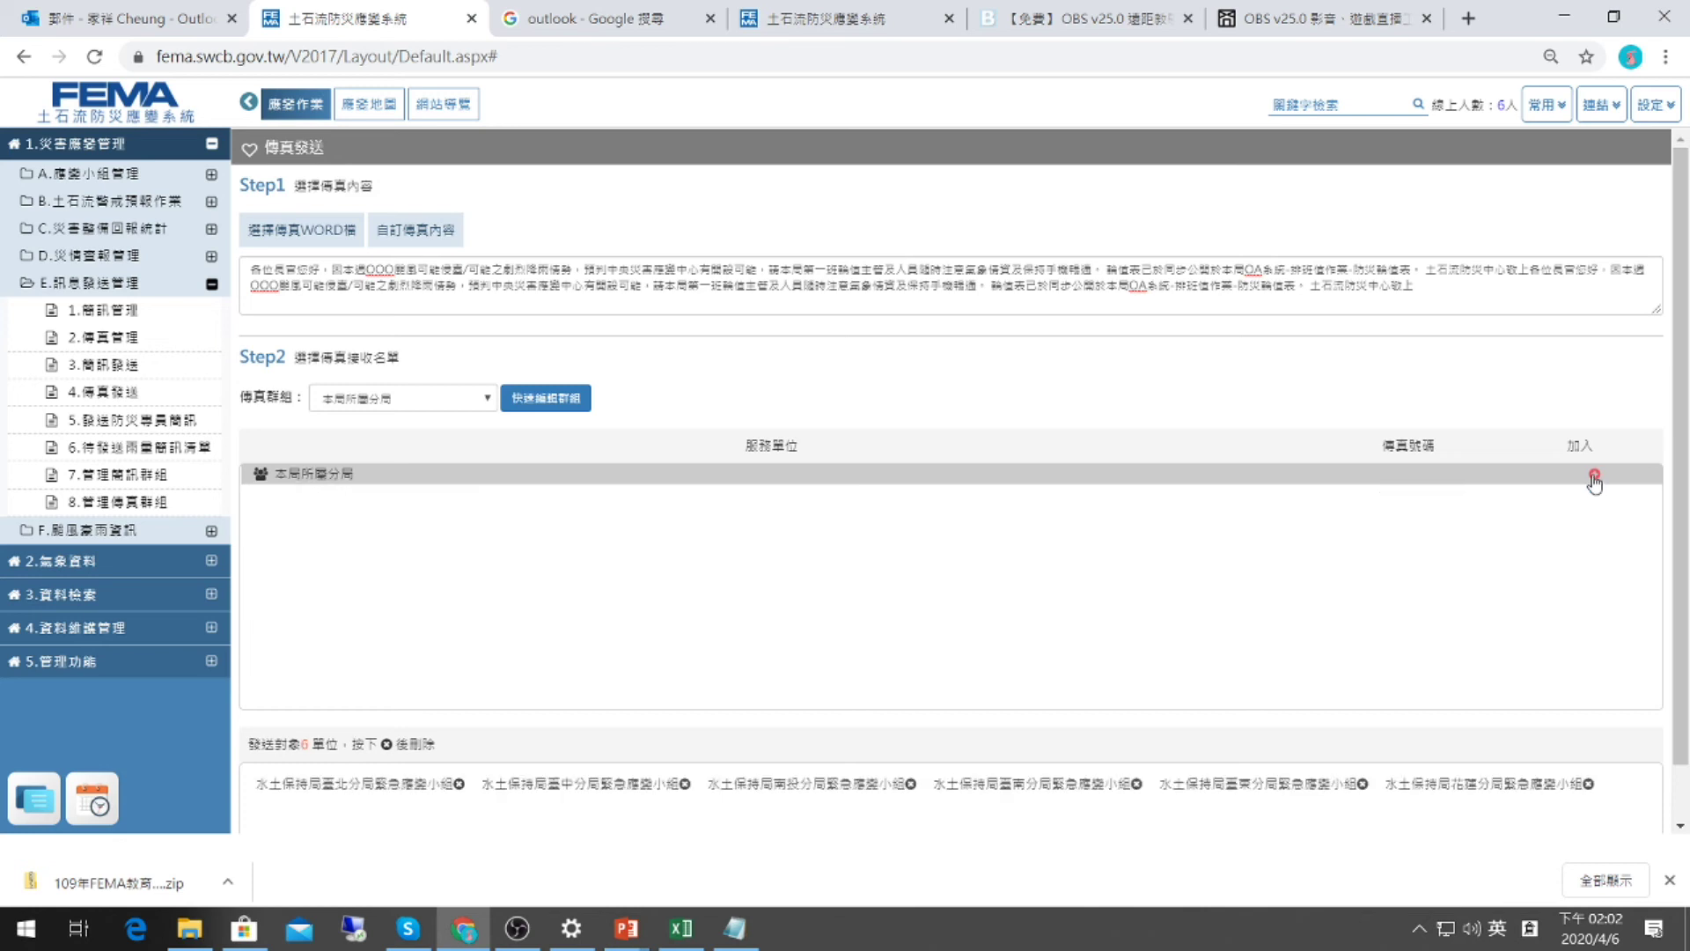
{"action": "scroll", "coordinate": [955, 546], "scroll_direction": "down", "scroll_amount": 1}
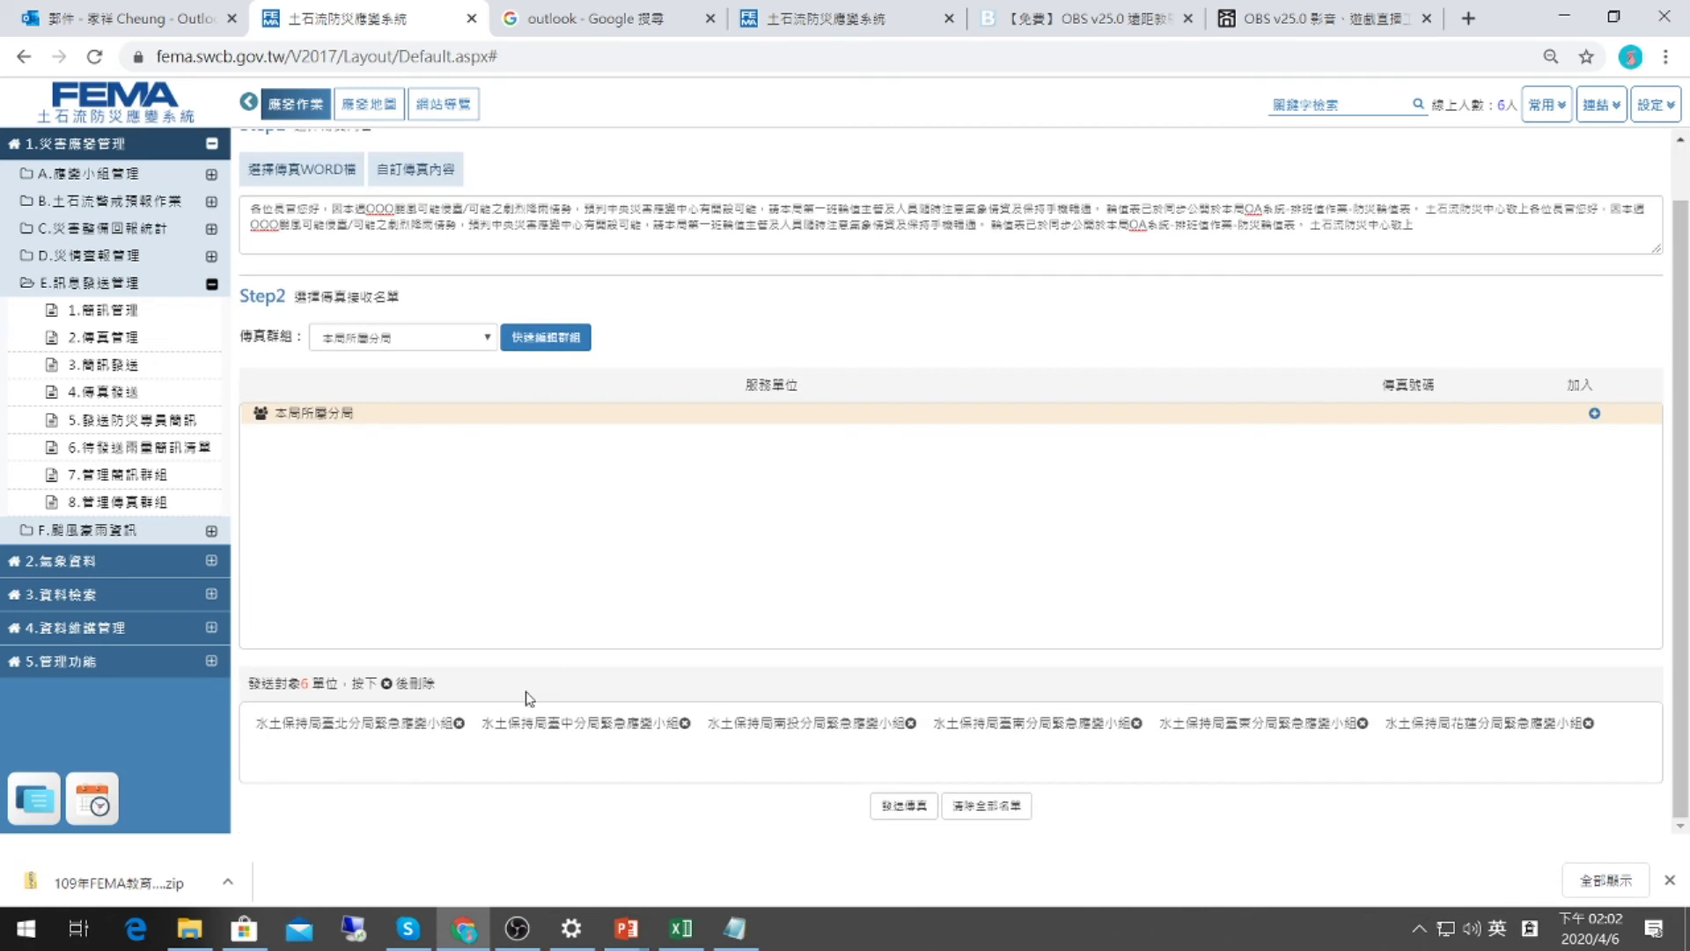
{"action": "left_click", "coordinate": [459, 725]}
{"action": "left_click", "coordinate": [459, 725]}
{"action": "left_click", "coordinate": [458, 724]}
{"action": "left_click", "coordinate": [459, 725]}
{"action": "left_click", "coordinate": [459, 725]}
{"action": "left_click", "coordinate": [459, 724]}
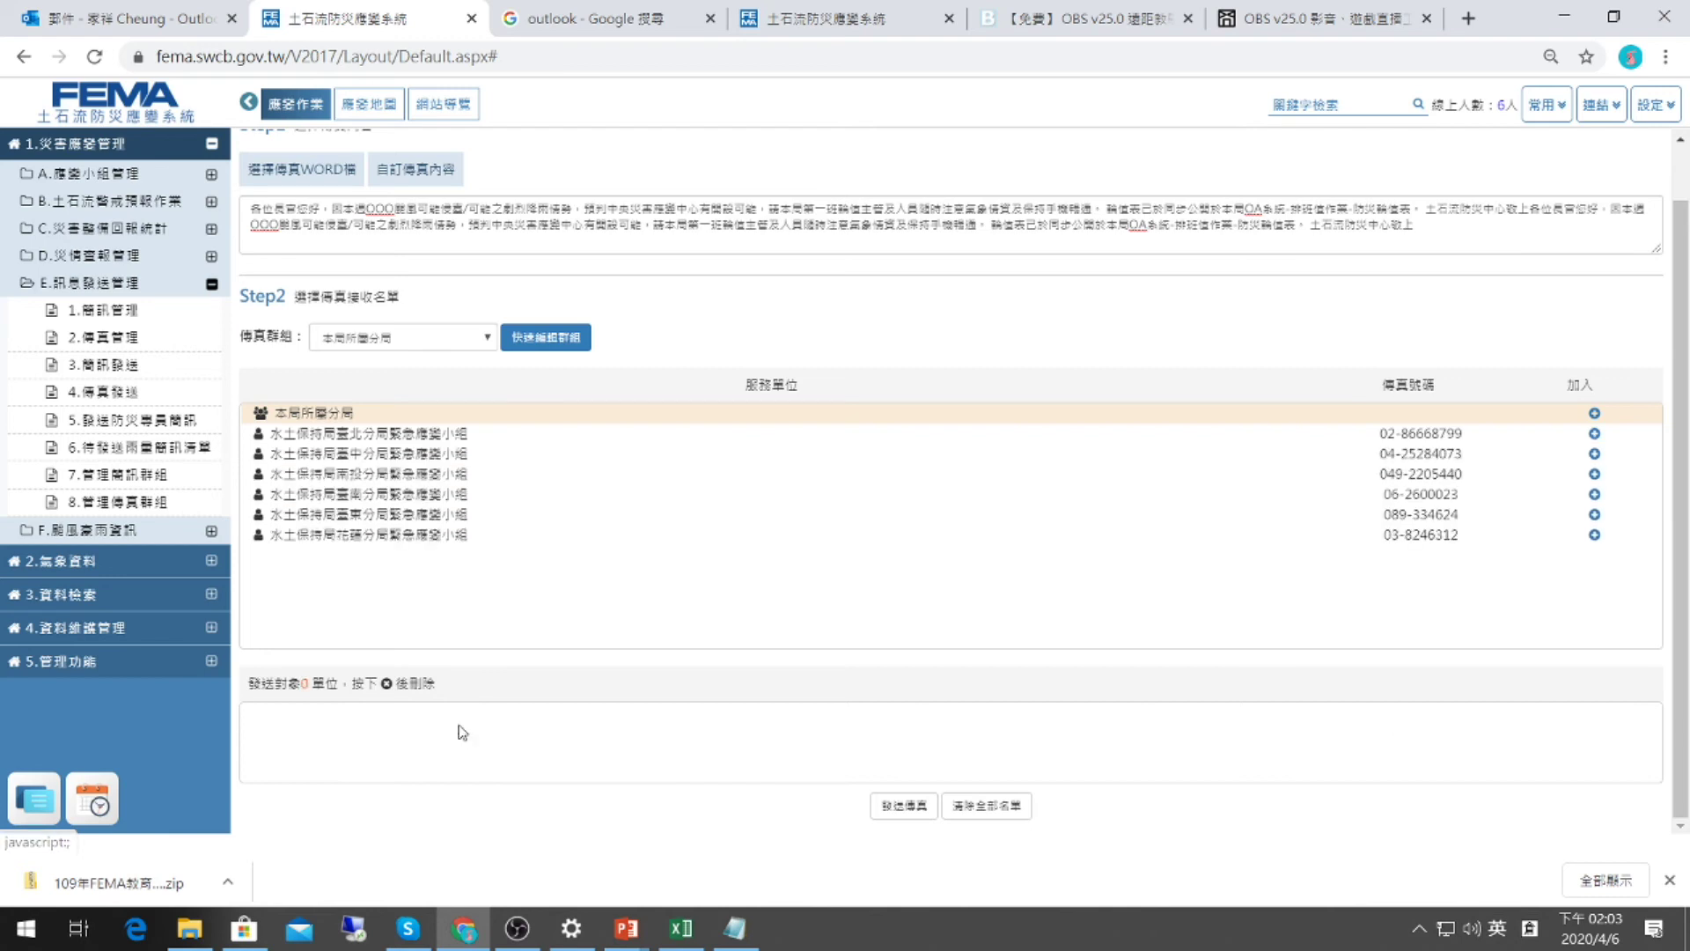
{"action": "left_click", "coordinate": [1596, 436]}
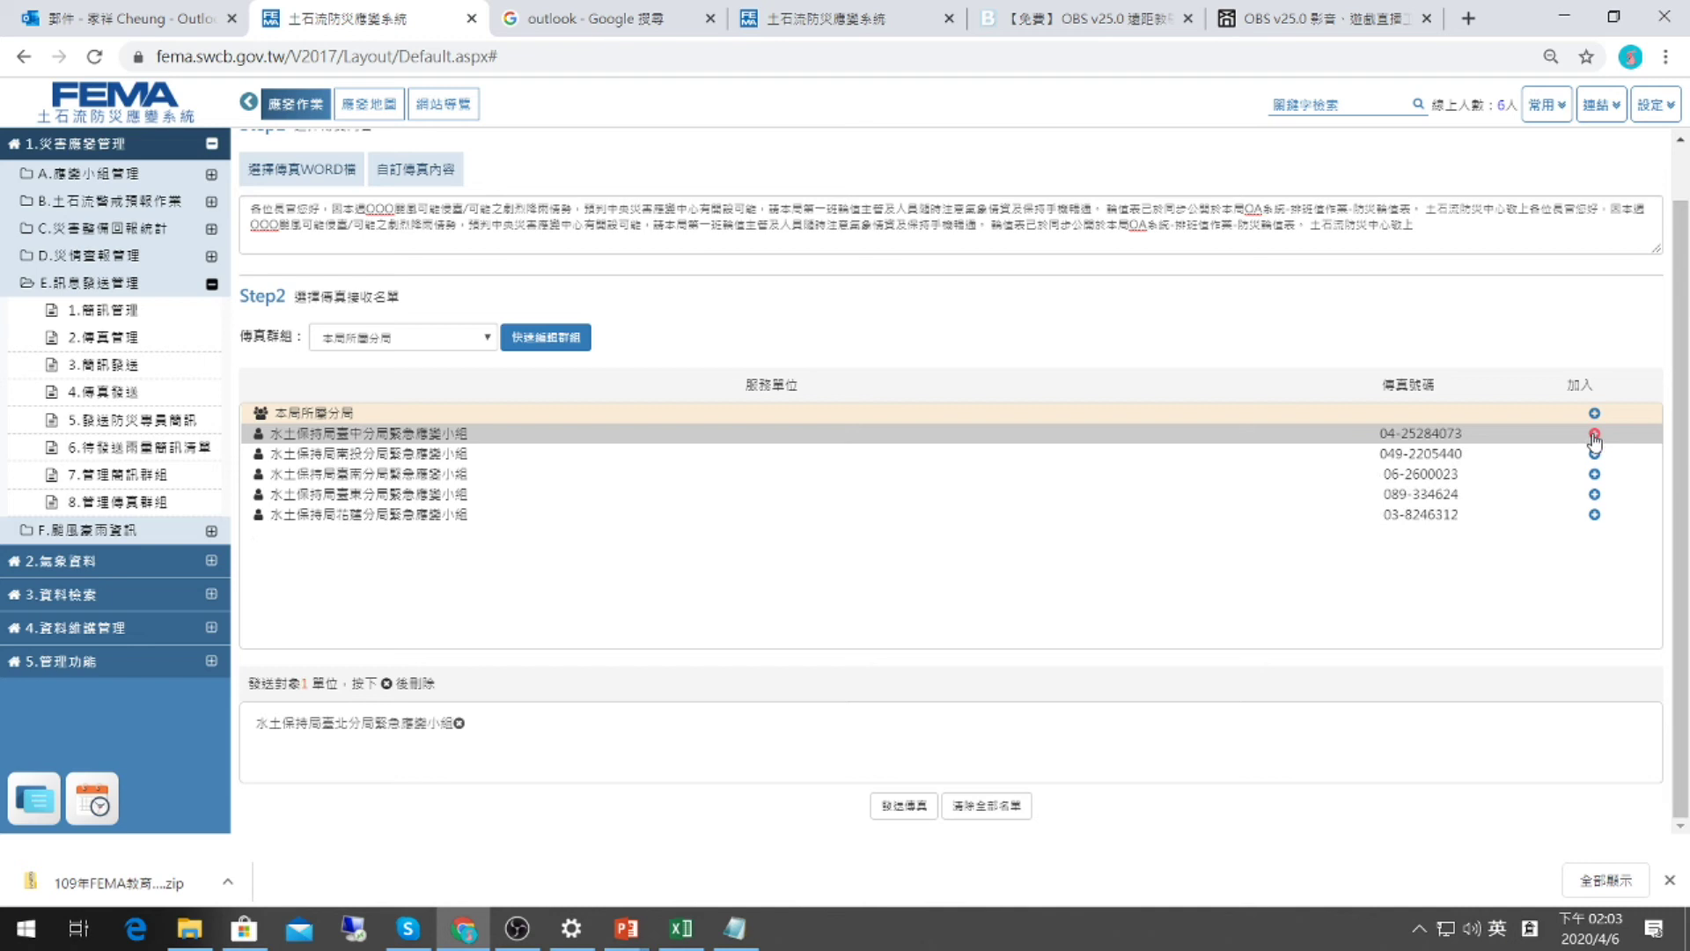
{"action": "left_click", "coordinate": [1595, 436]}
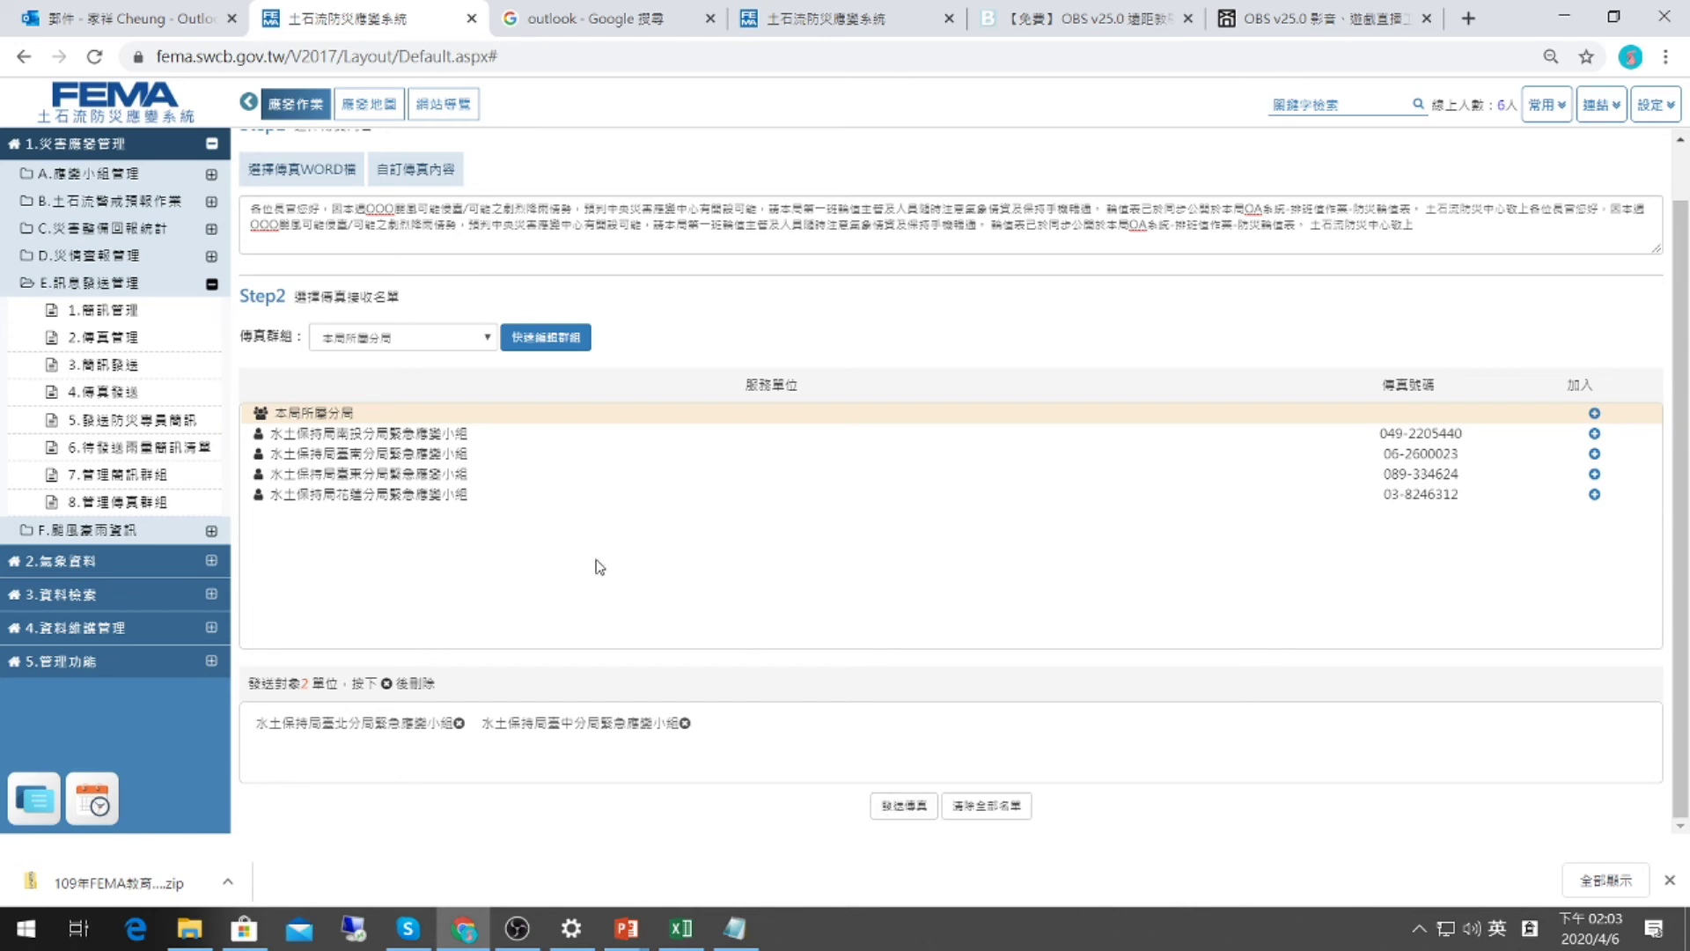
{"action": "left_click", "coordinate": [138, 342]}
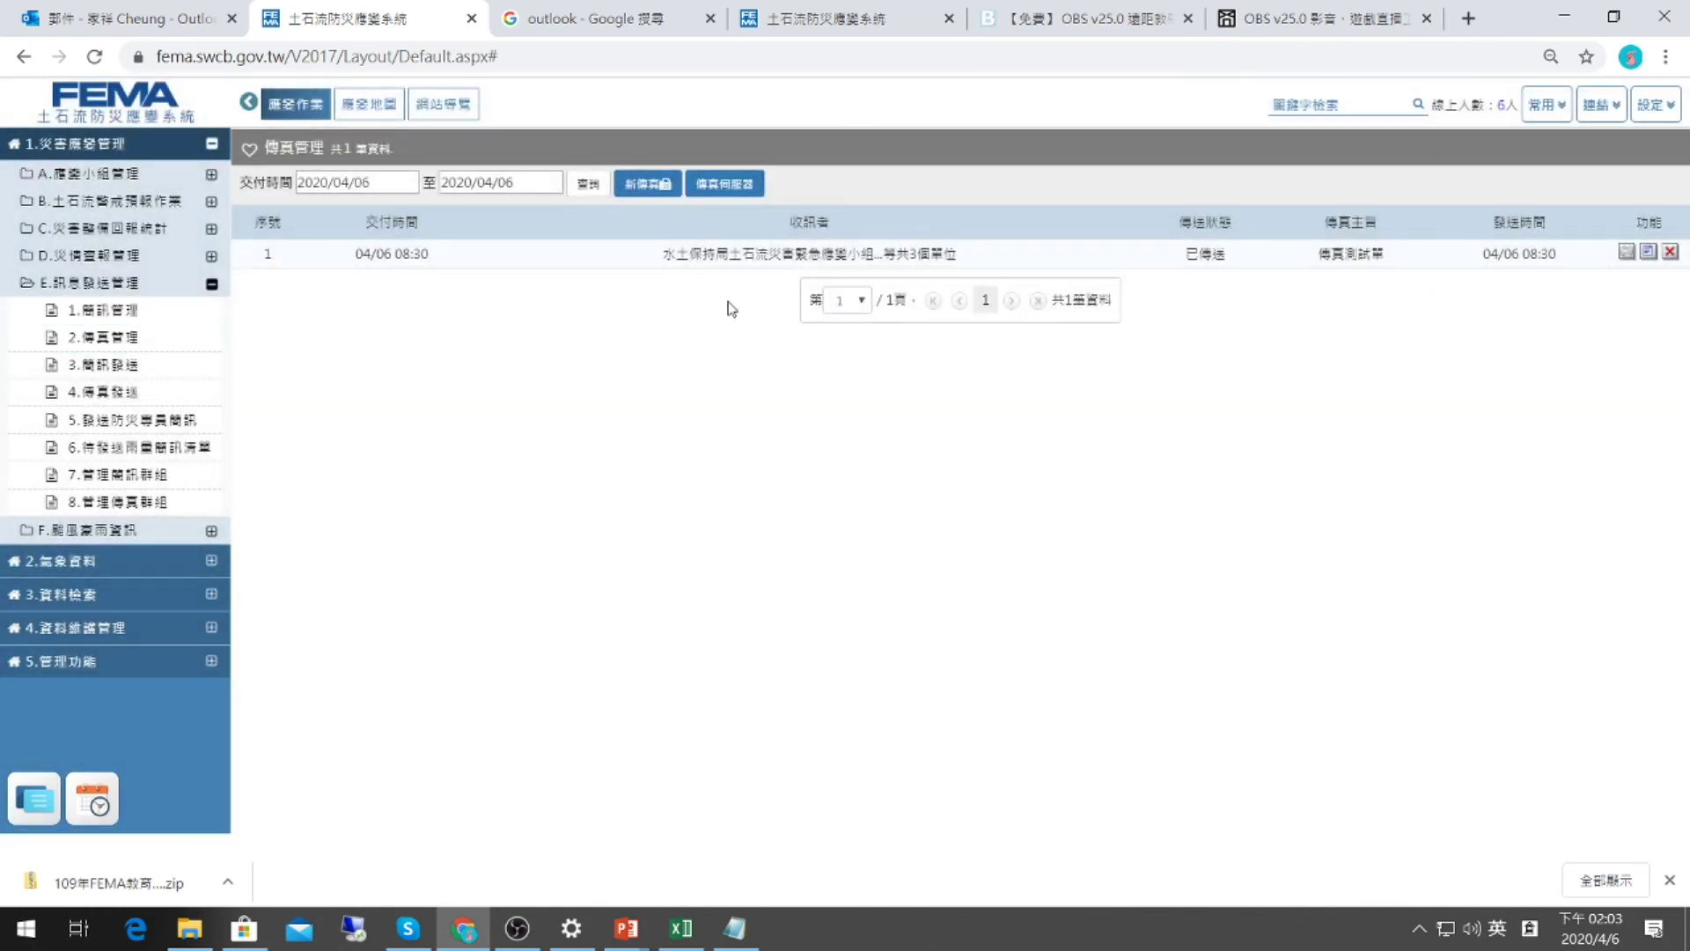
Open the test fax's recipient details and compare the 傳送成功 and 傳送失敗 lists.
{"action": "left_click", "coordinate": [1647, 252]}
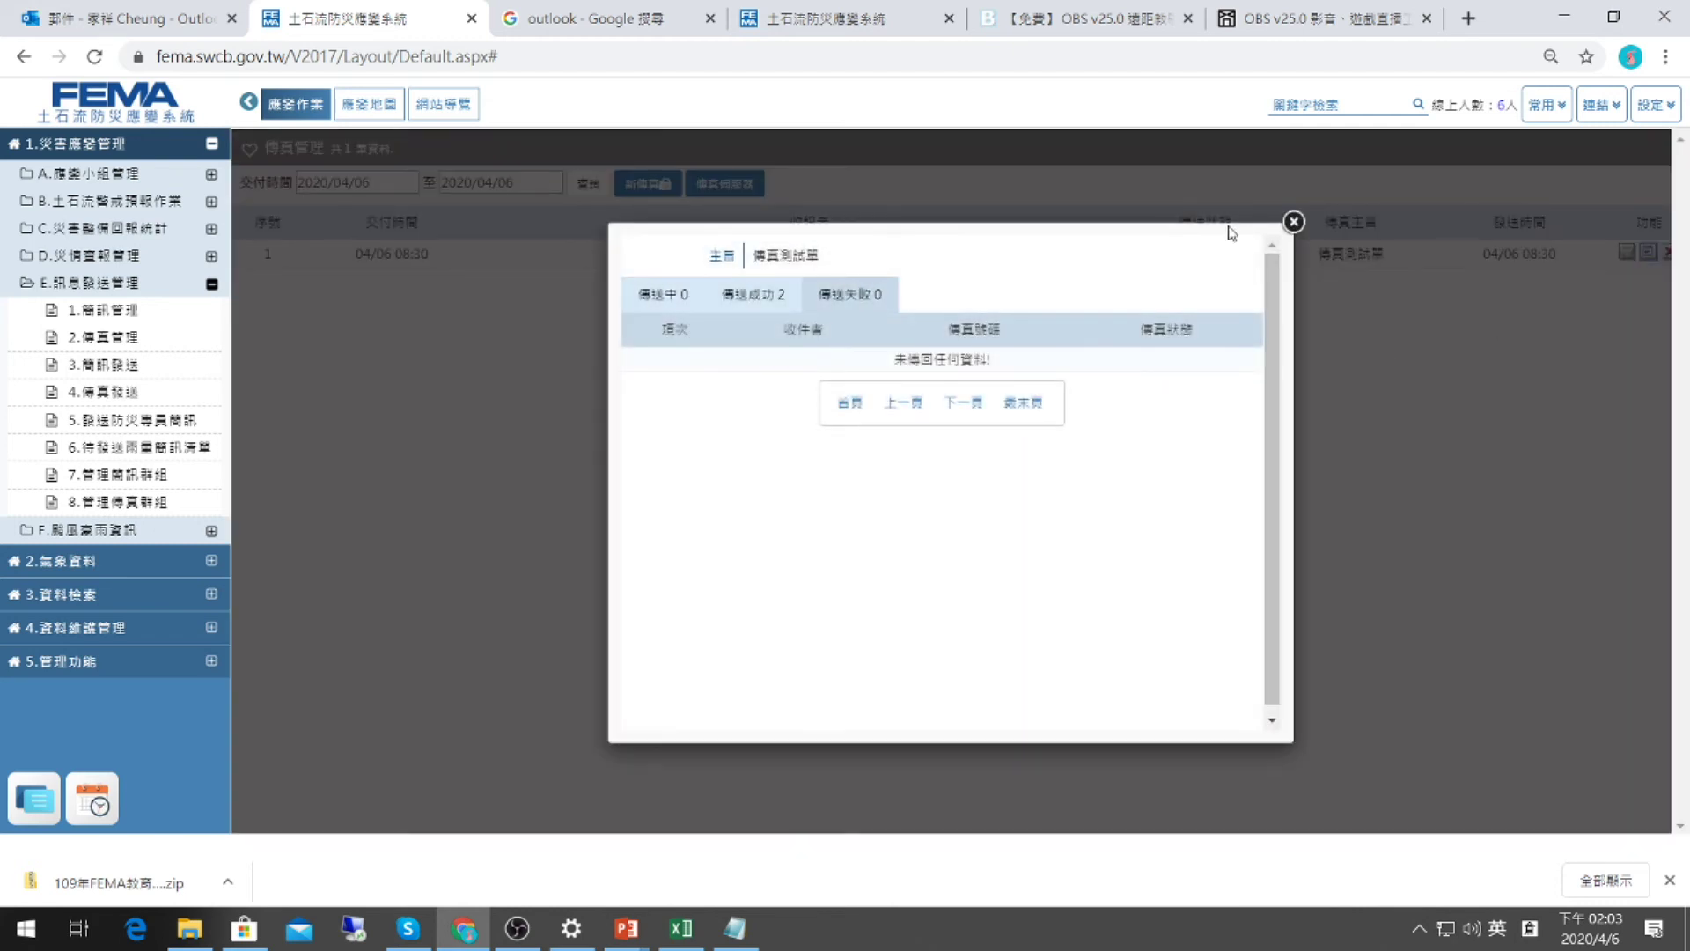
{"action": "left_click", "coordinate": [748, 294]}
{"action": "left_click", "coordinate": [819, 294]}
{"action": "left_click", "coordinate": [746, 300]}
{"action": "left_click", "coordinate": [818, 298]}
{"action": "left_click", "coordinate": [748, 299]}
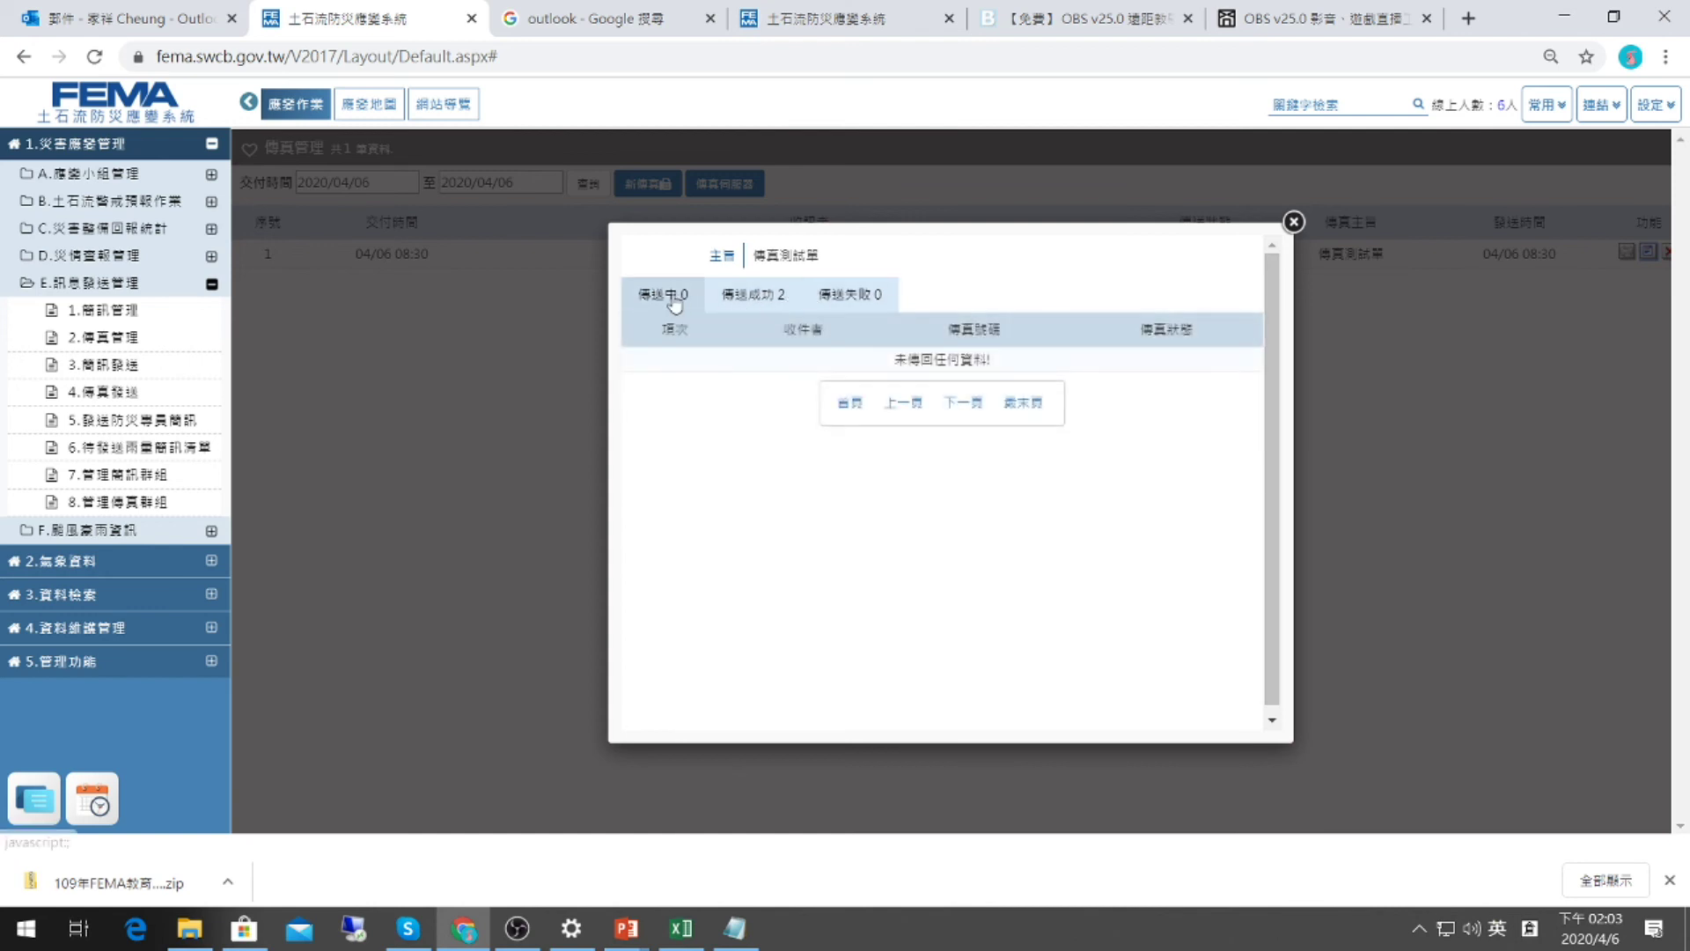
{"action": "left_click", "coordinate": [821, 305]}
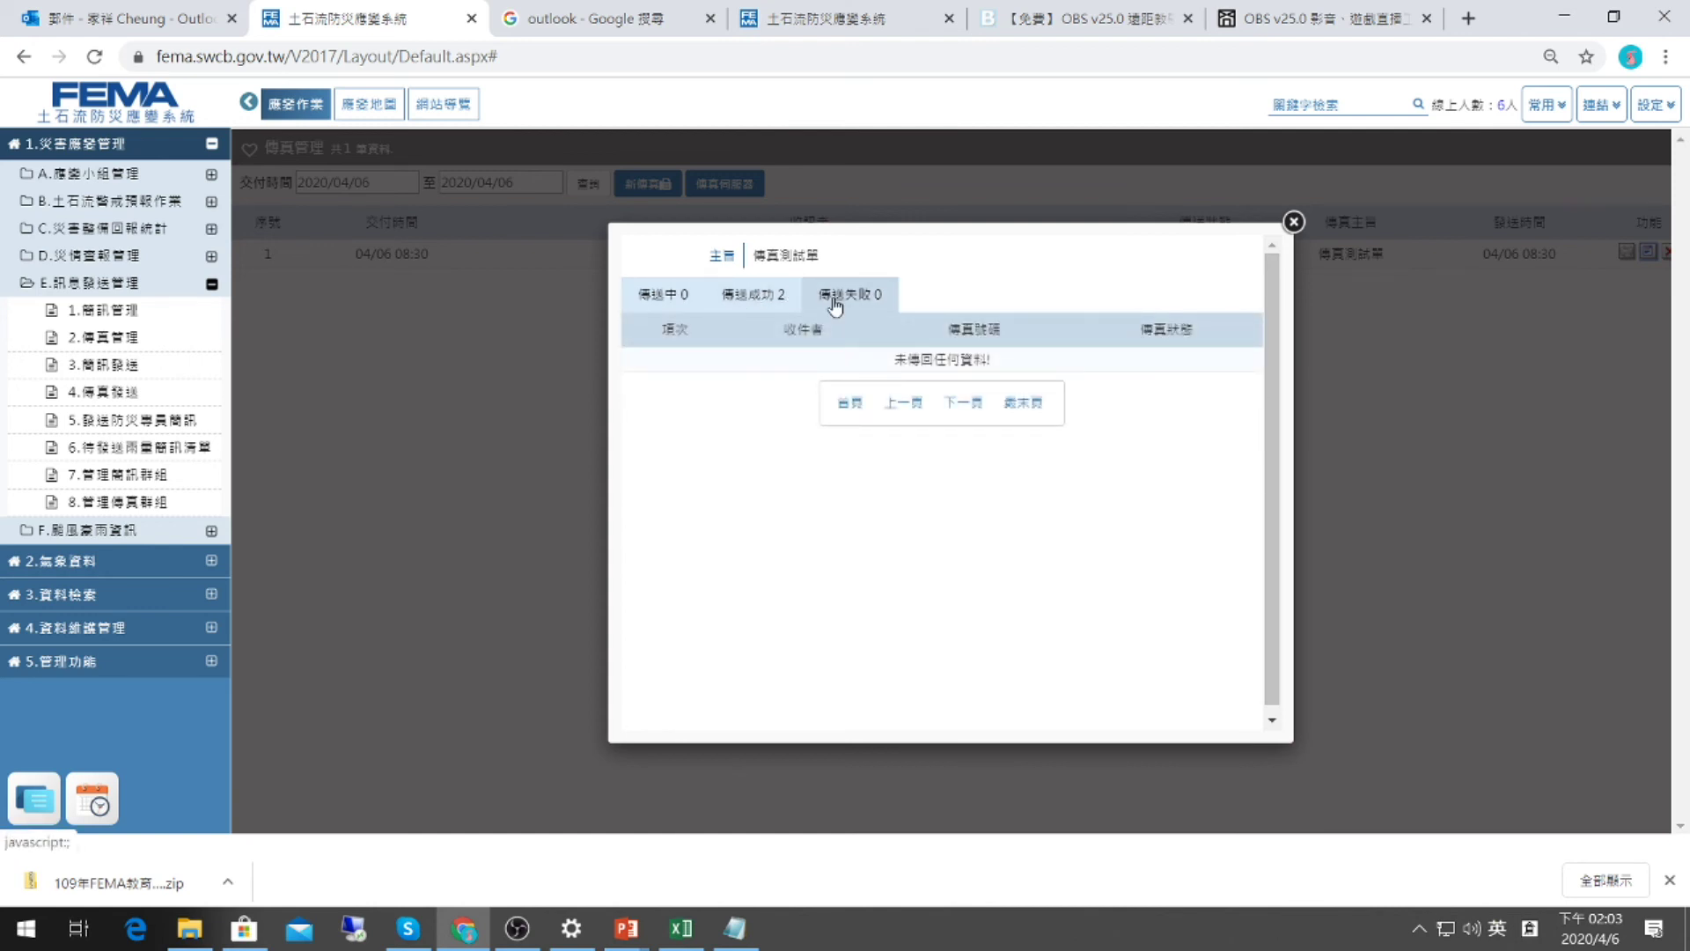
{"action": "left_click", "coordinate": [843, 300]}
{"action": "left_click", "coordinate": [778, 318]}
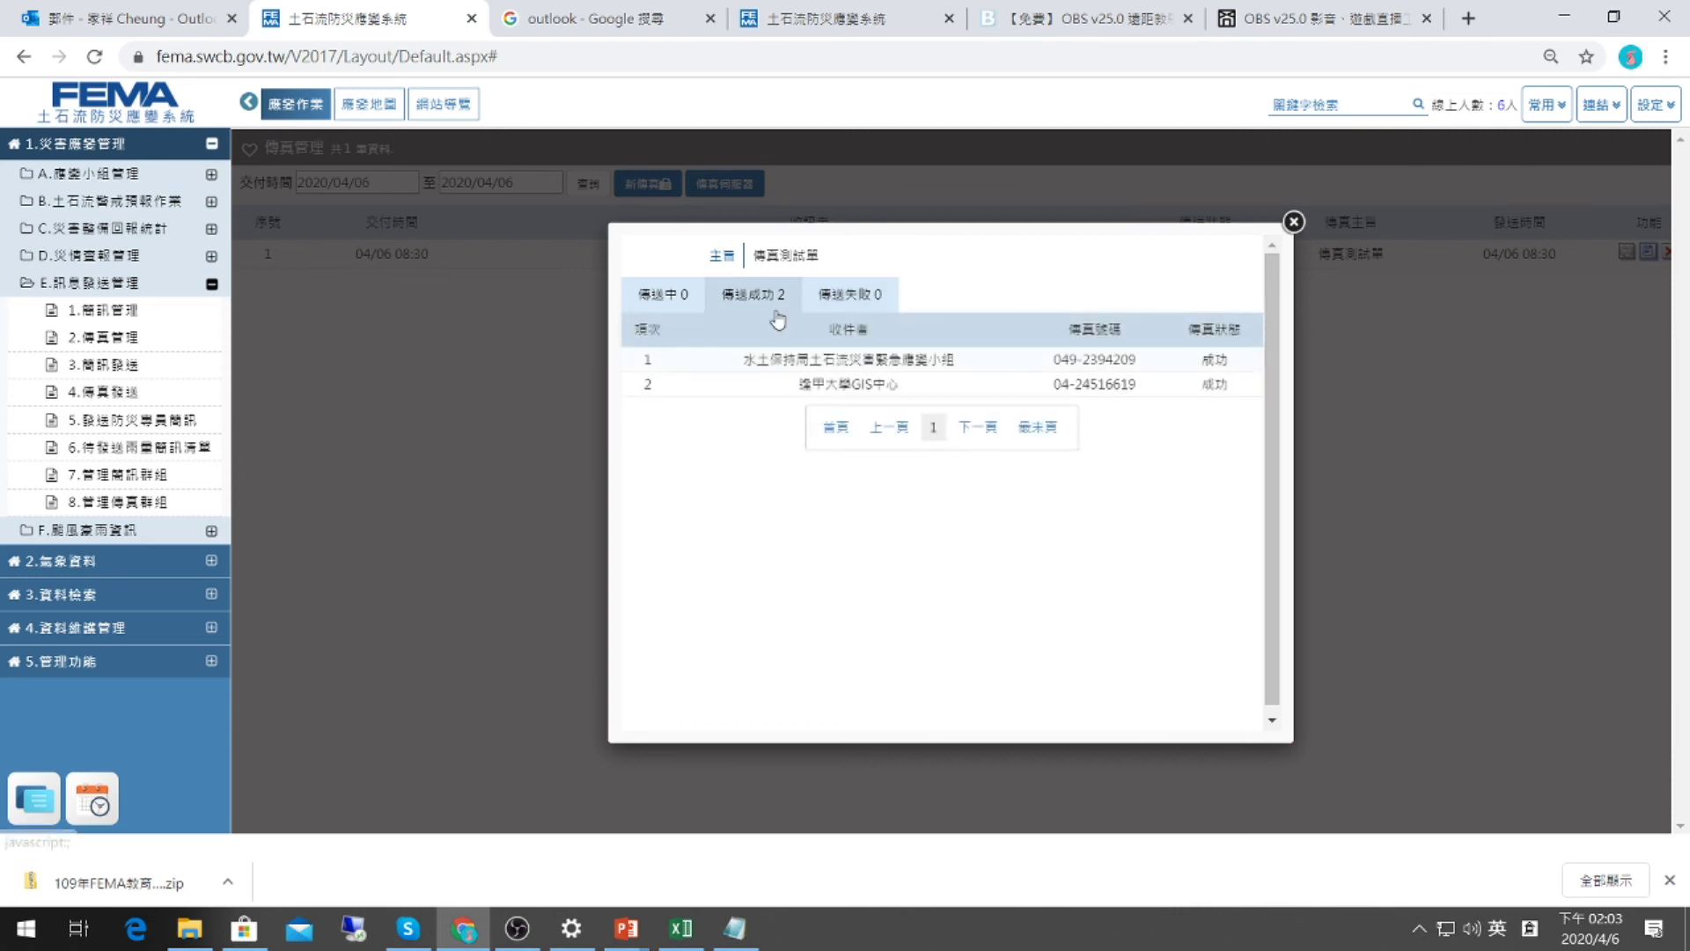
{"action": "left_click", "coordinate": [854, 296]}
{"action": "left_click", "coordinate": [783, 299]}
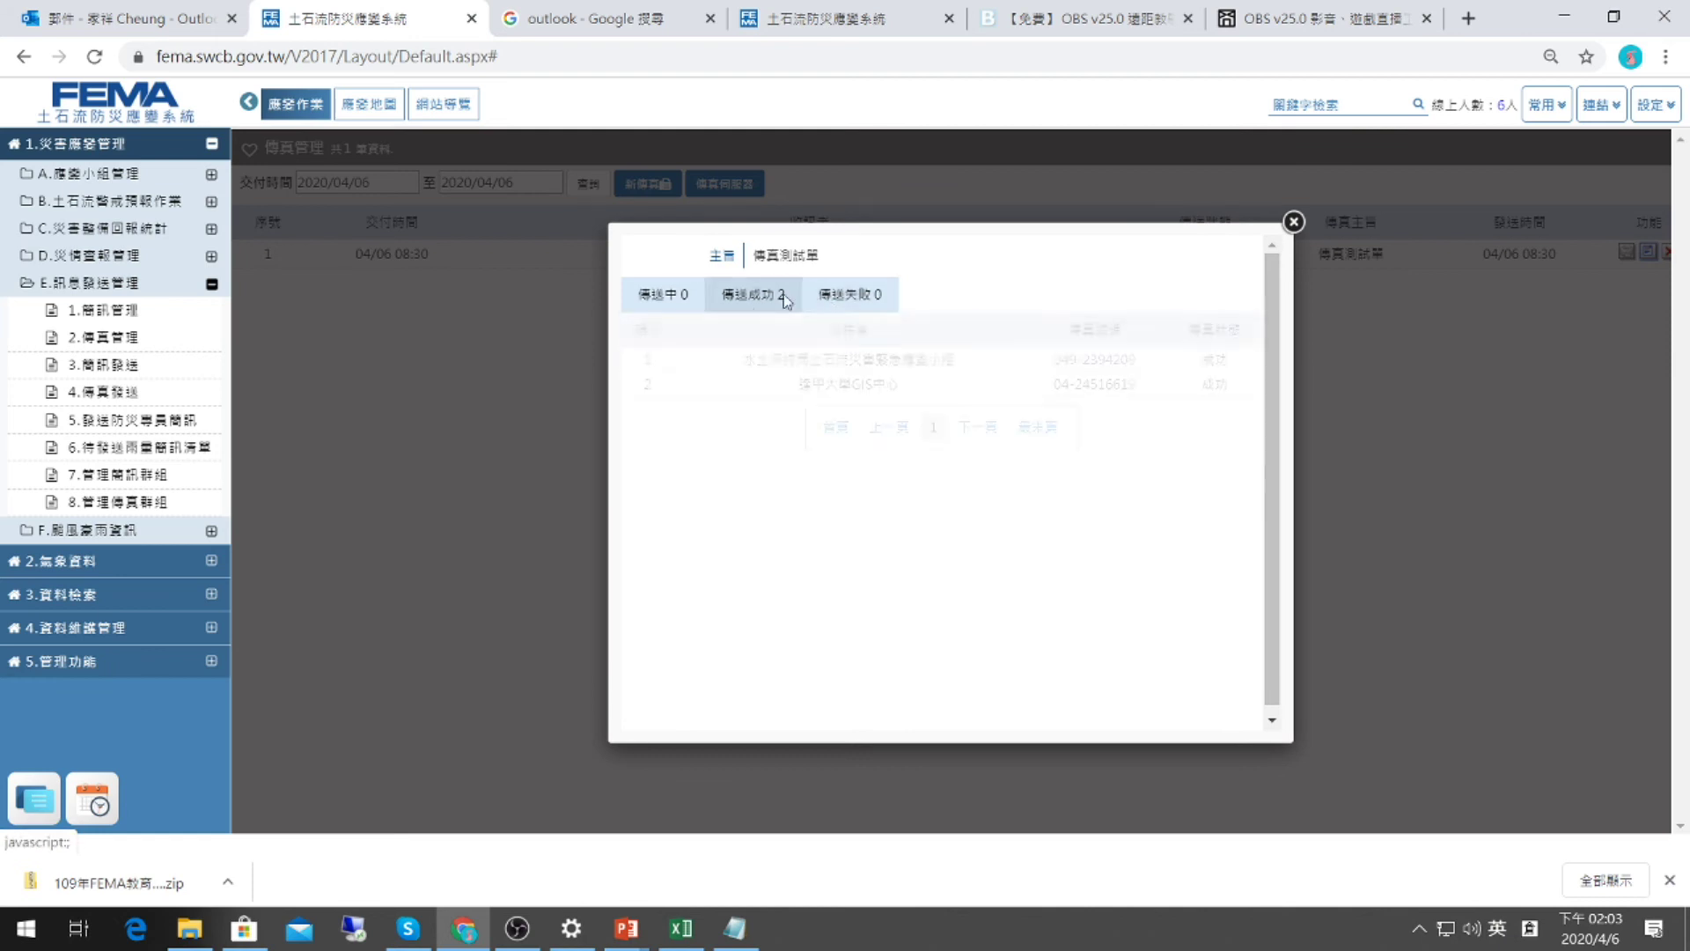
{"action": "left_click", "coordinate": [850, 294]}
{"action": "left_click", "coordinate": [1293, 221]}
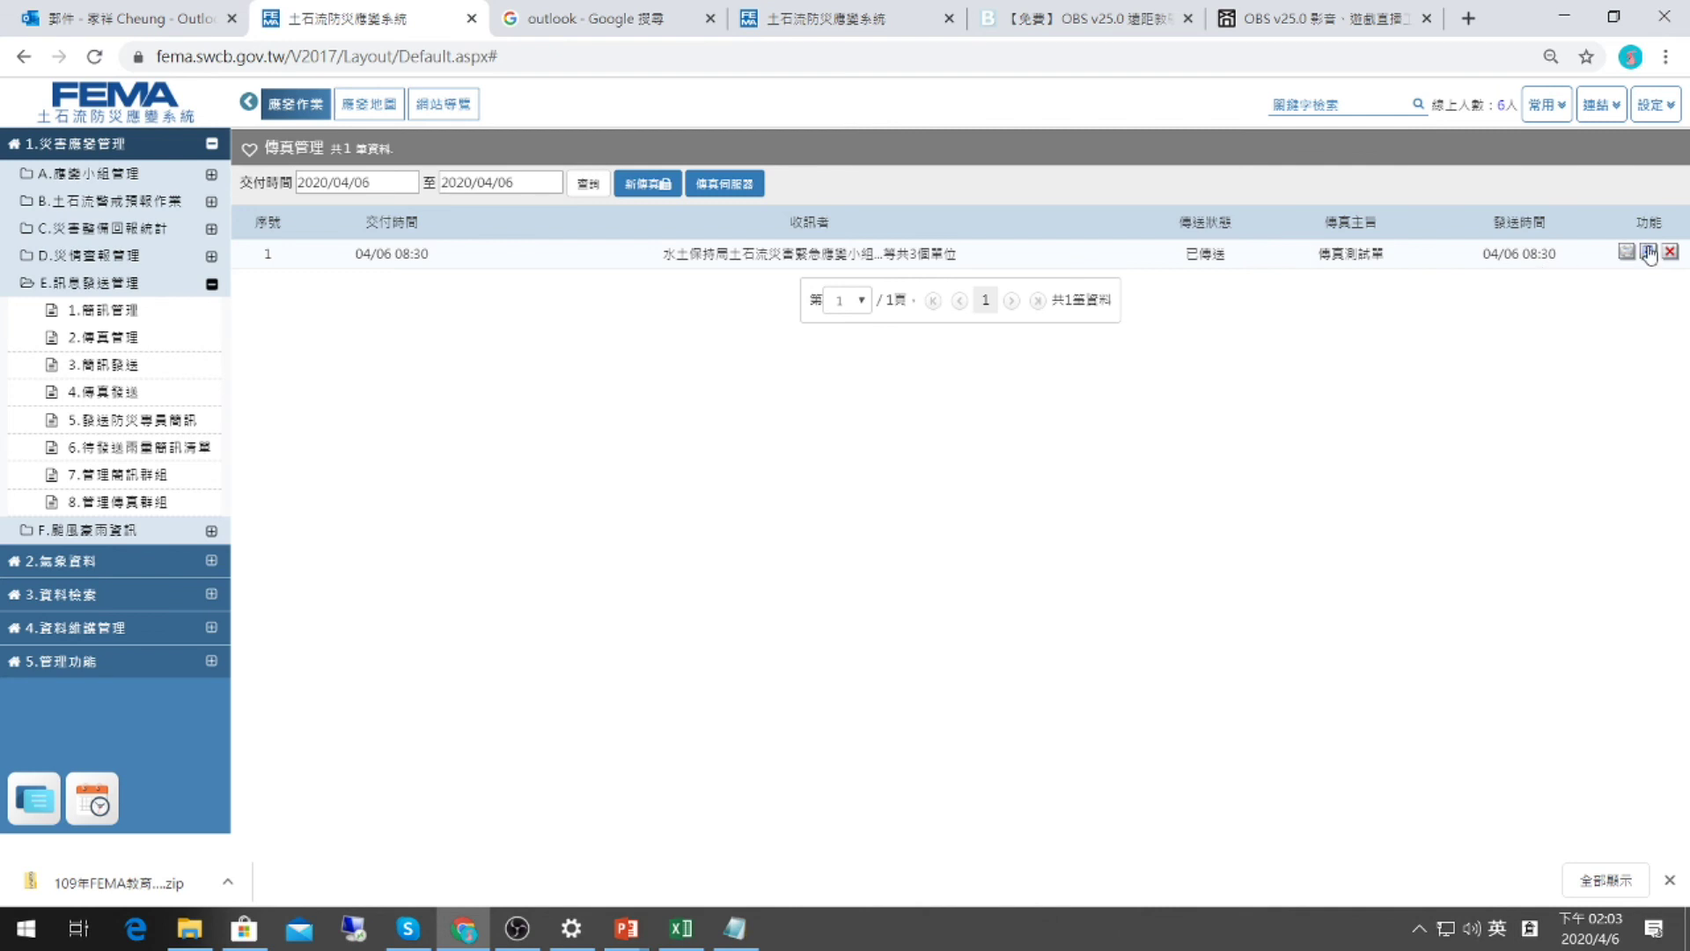
Reopen the delivery details to recheck the successful and failed deliveries.
{"action": "left_click", "coordinate": [1648, 250]}
{"action": "left_click", "coordinate": [747, 294]}
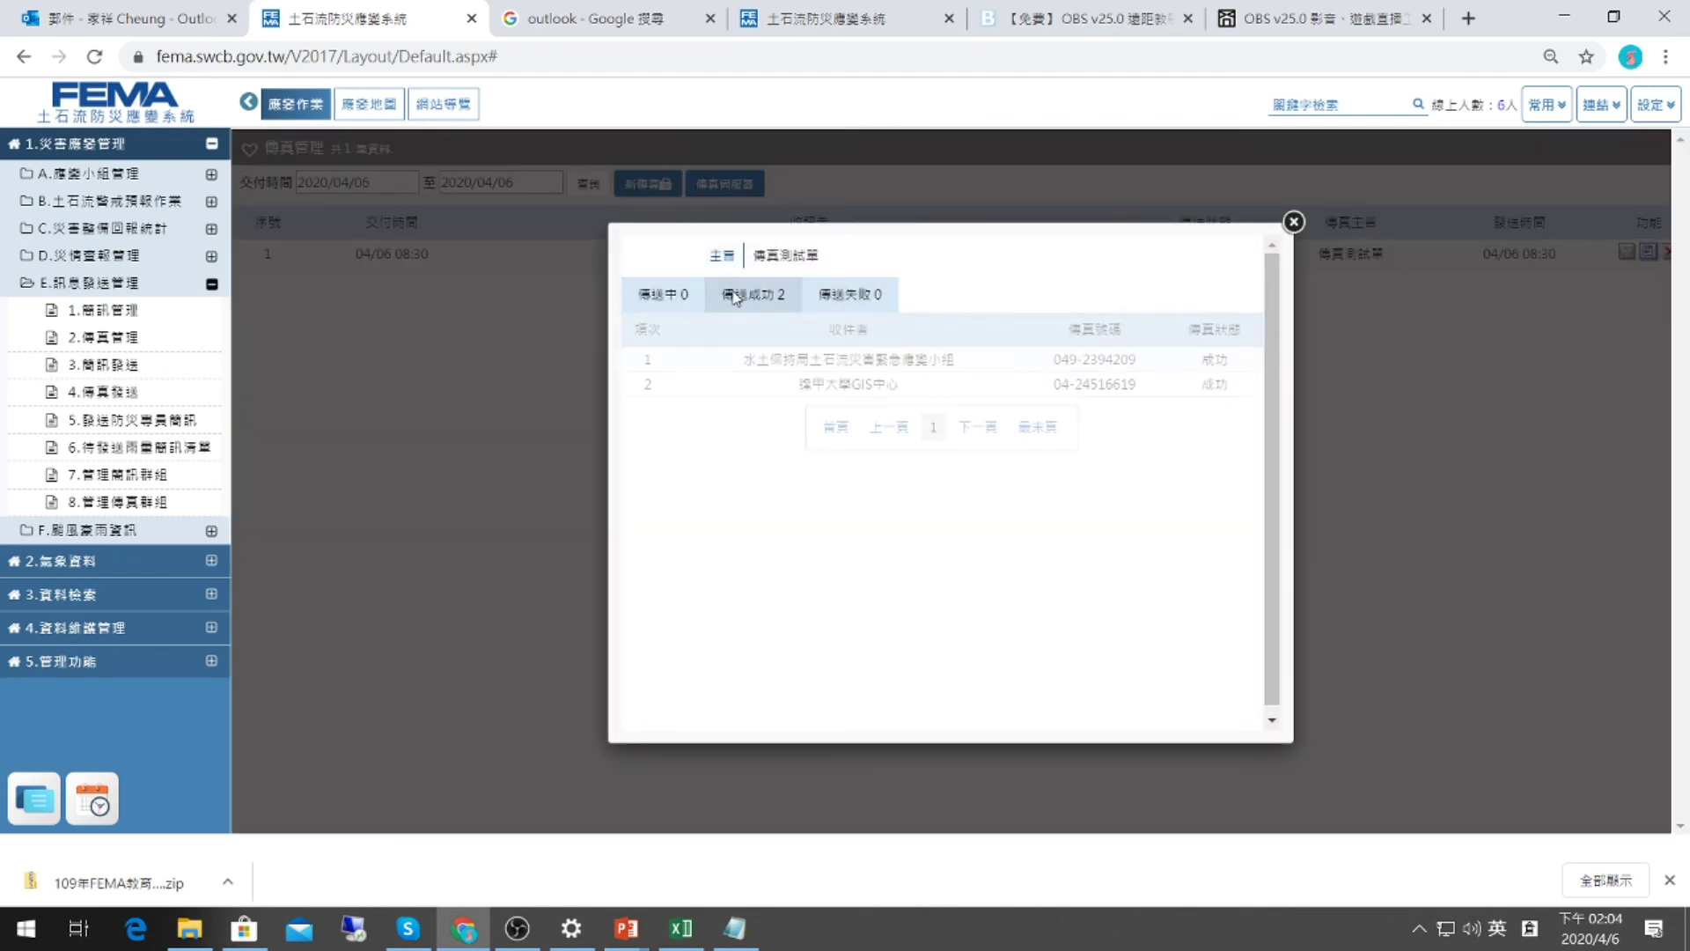
{"action": "left_click", "coordinate": [837, 295]}
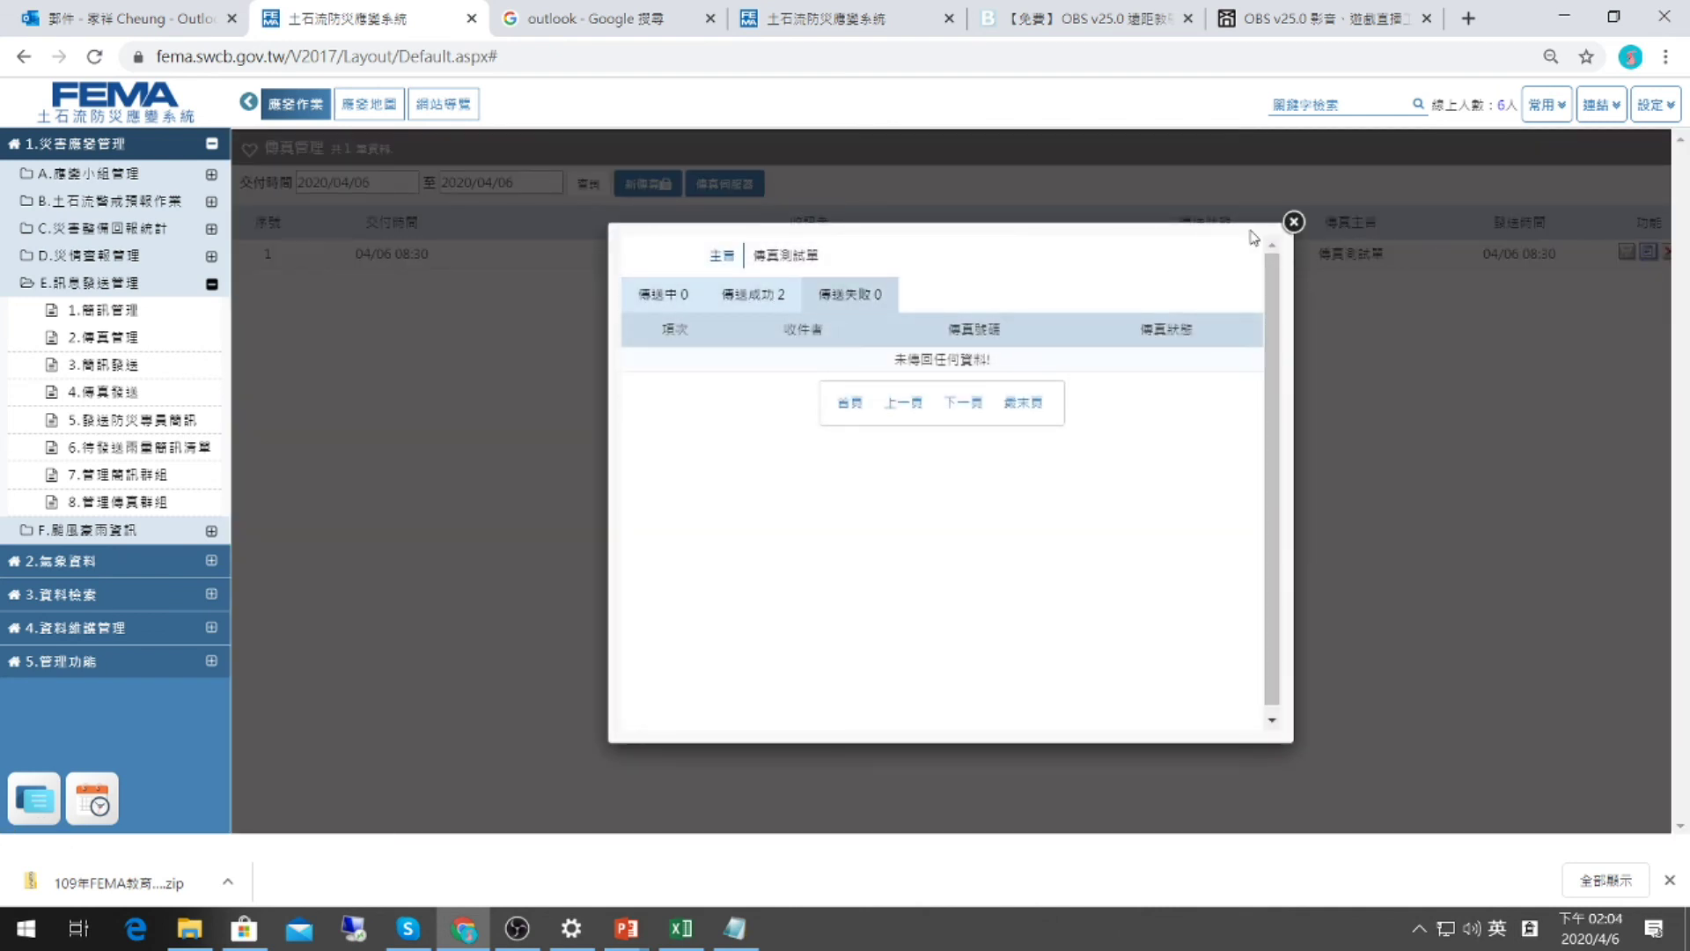
{"action": "left_click", "coordinate": [1293, 221]}
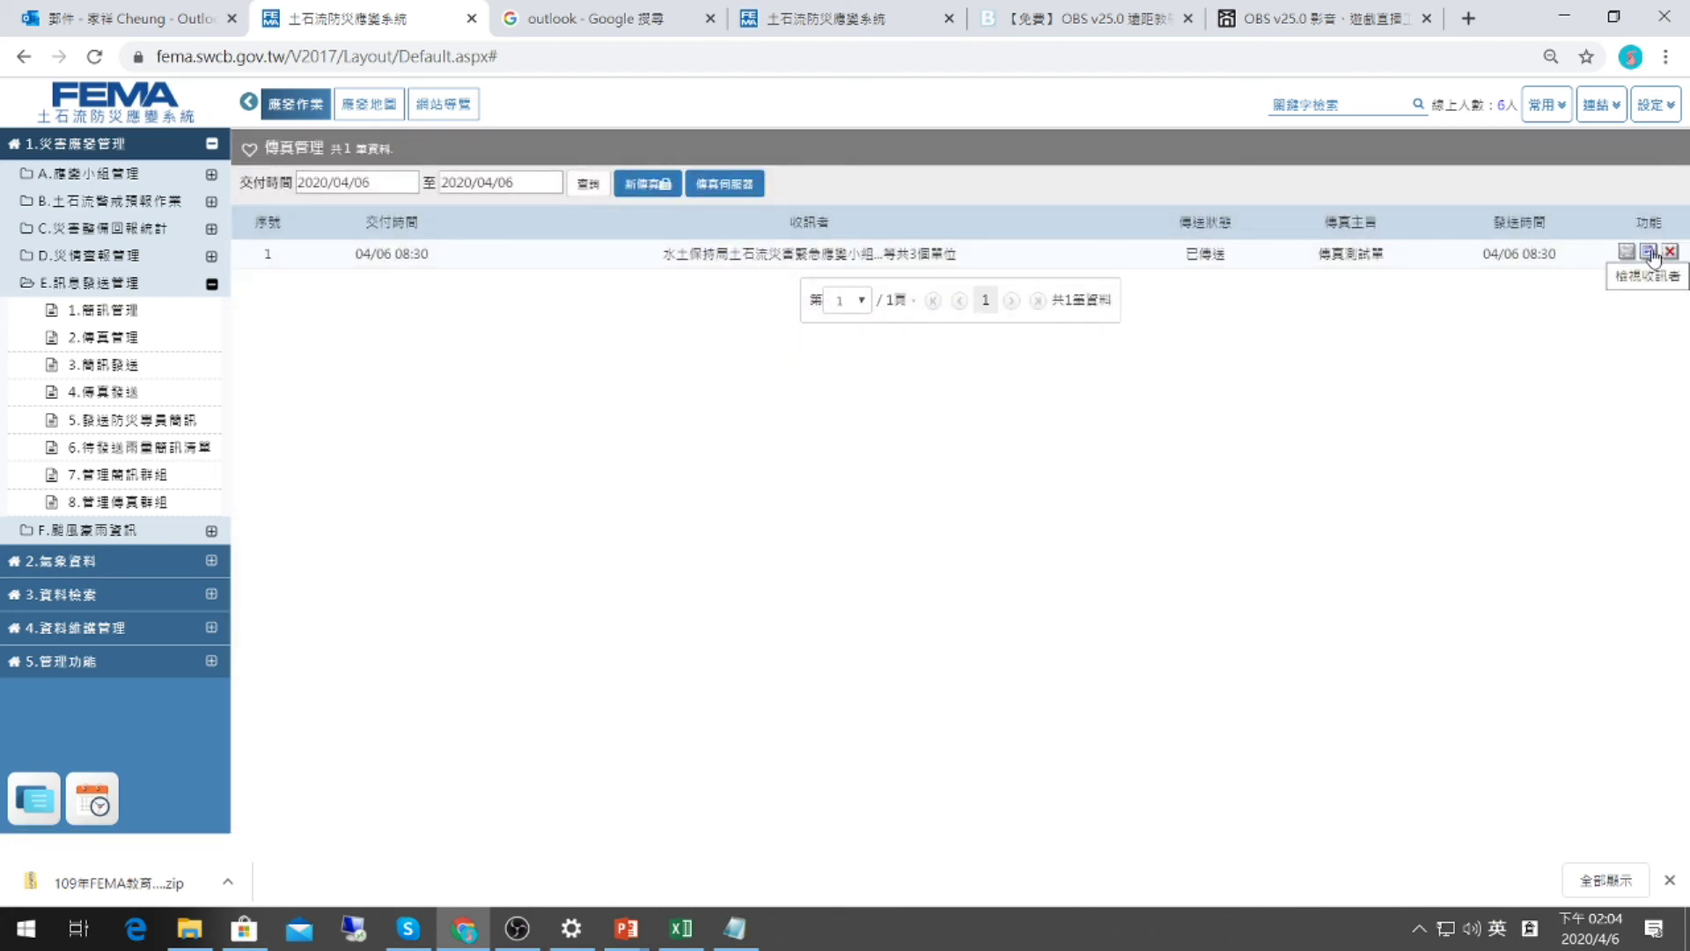
Confirm two deliveries succeeded with none pending or failed, then close the details.
{"action": "left_click", "coordinate": [1649, 253]}
{"action": "left_click", "coordinate": [781, 299]}
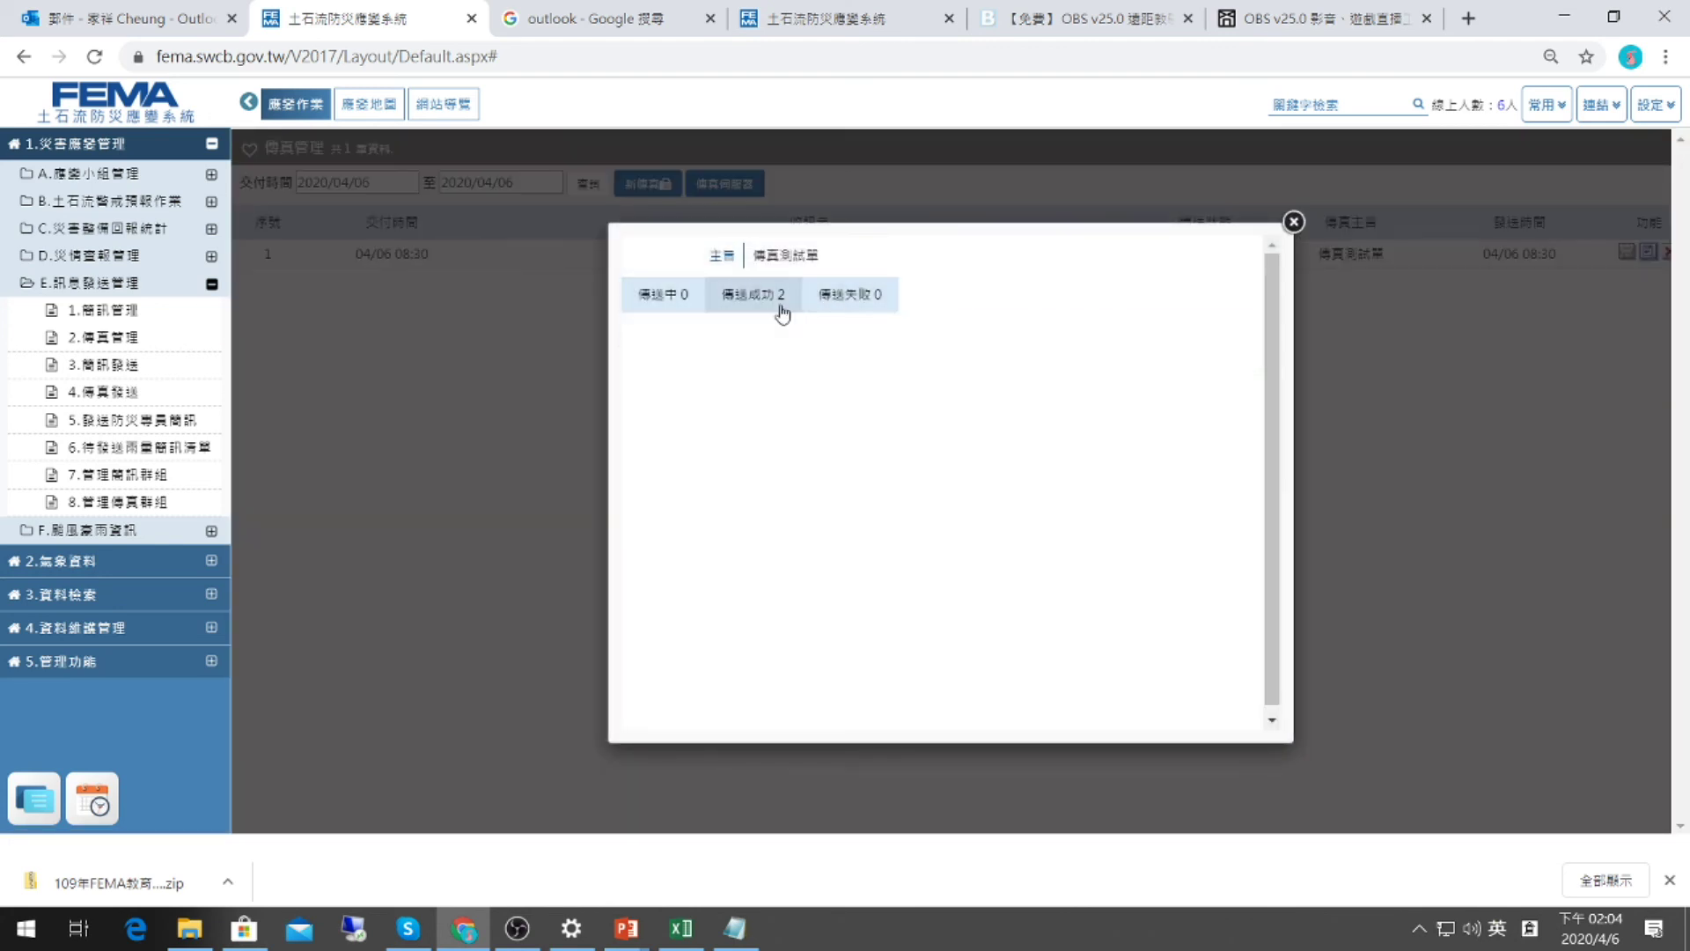
{"action": "left_click", "coordinate": [669, 294]}
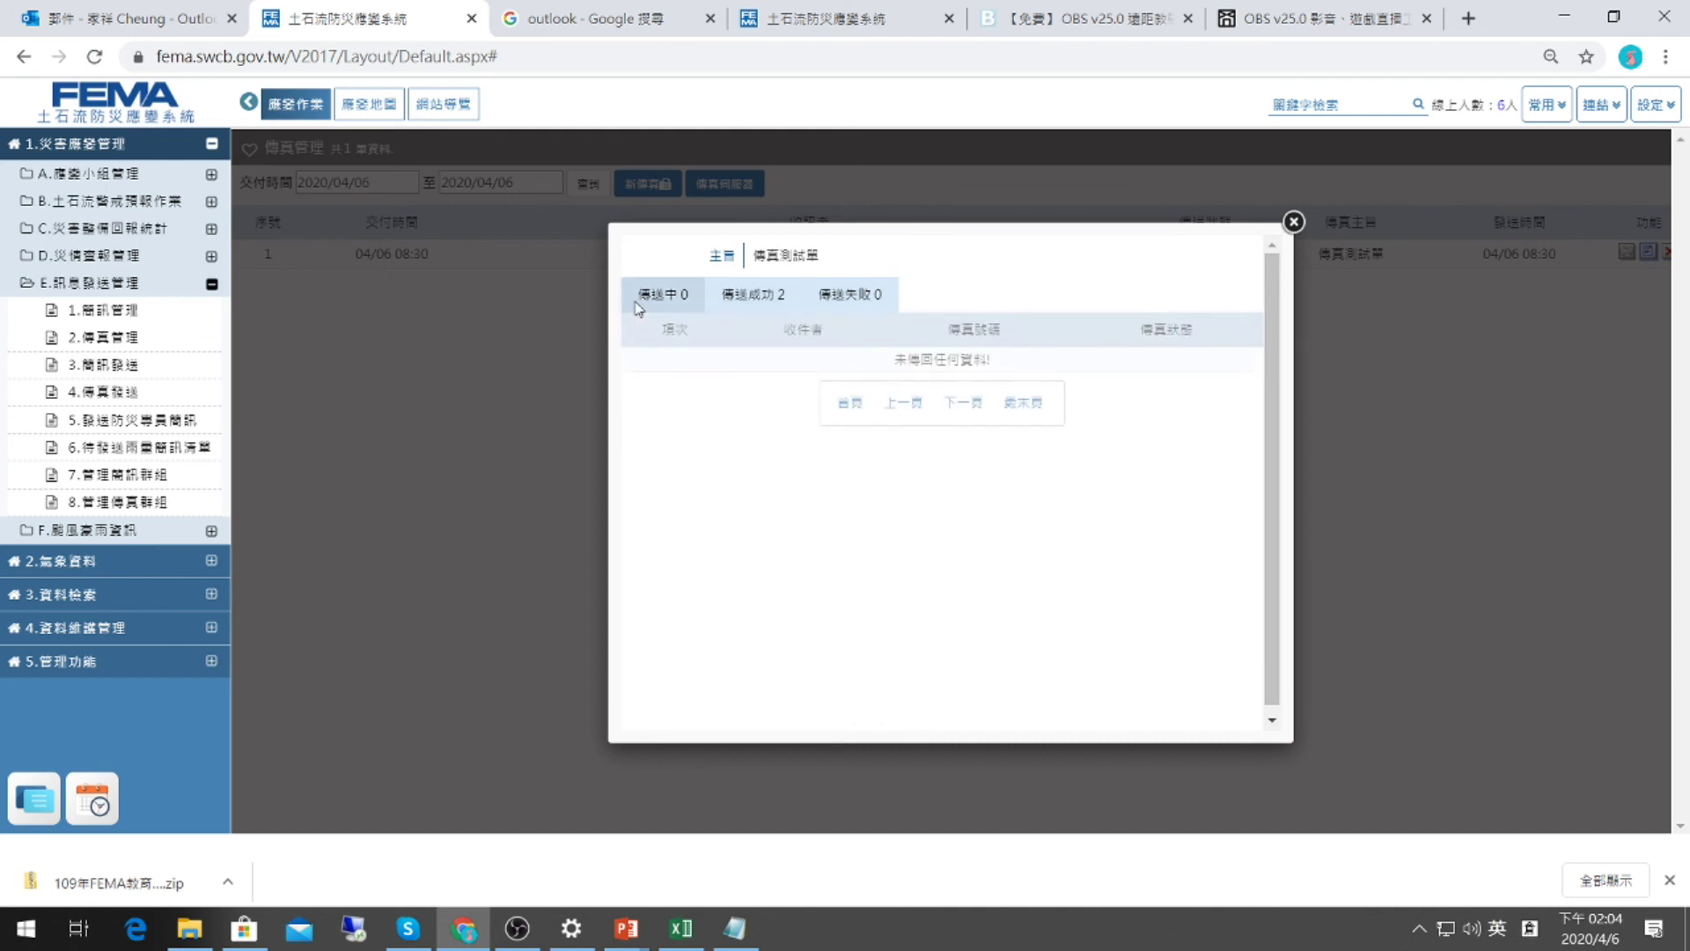
{"action": "left_click", "coordinate": [729, 293]}
{"action": "left_click", "coordinate": [867, 302]}
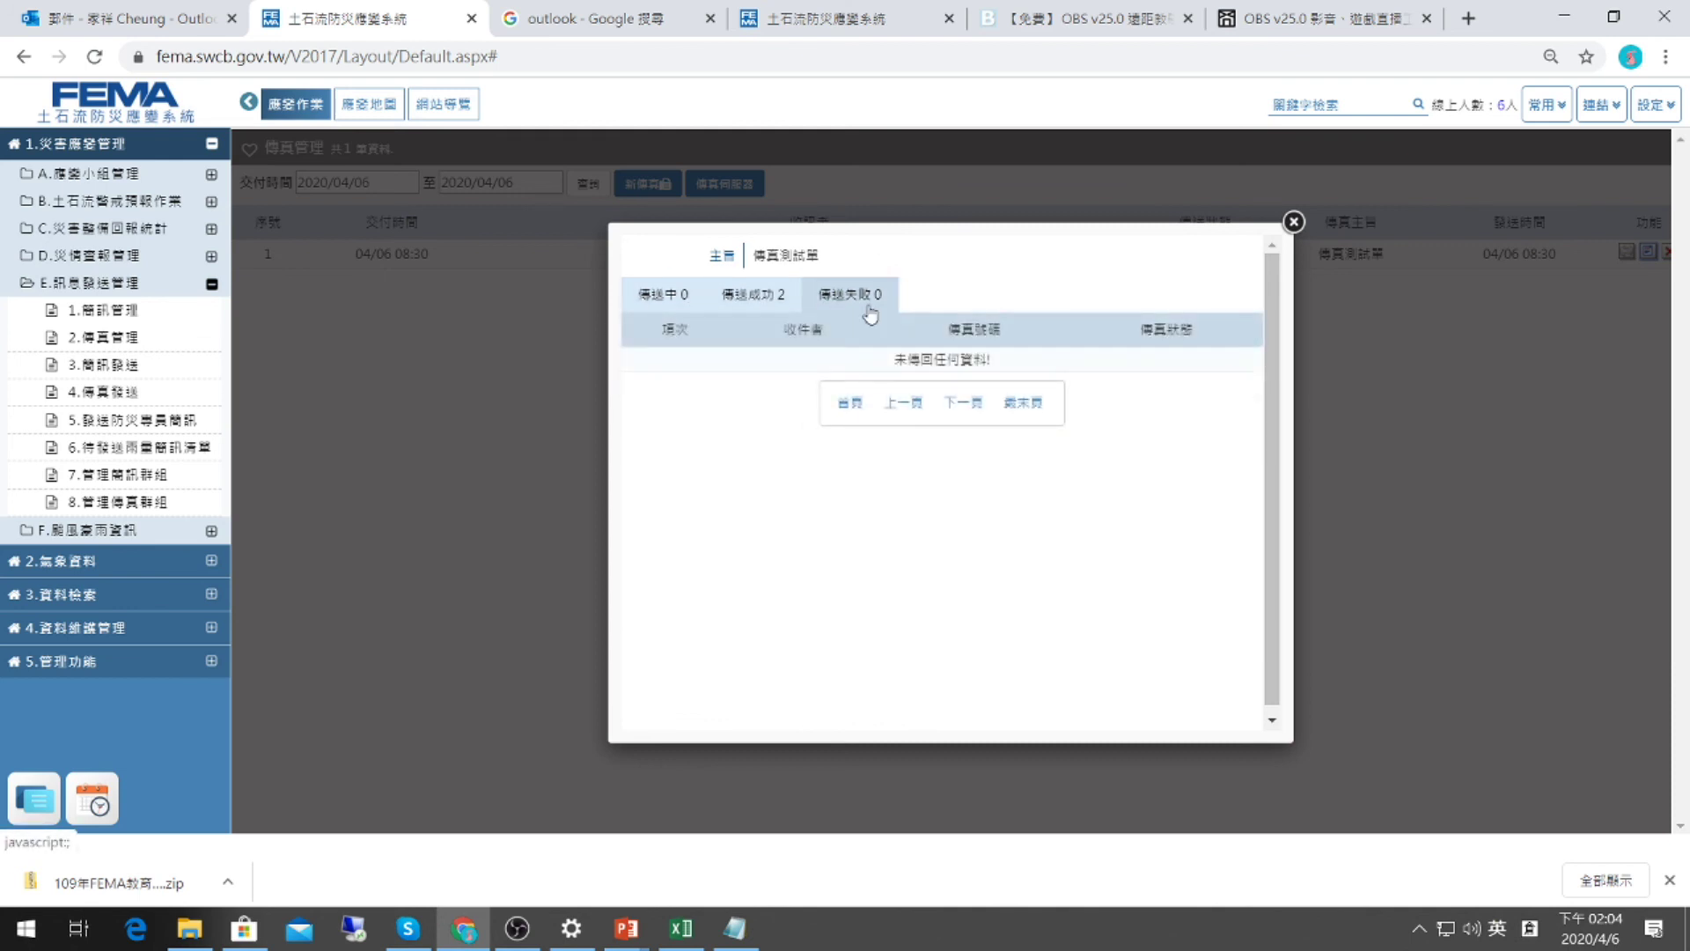
{"action": "left_click", "coordinate": [727, 302]}
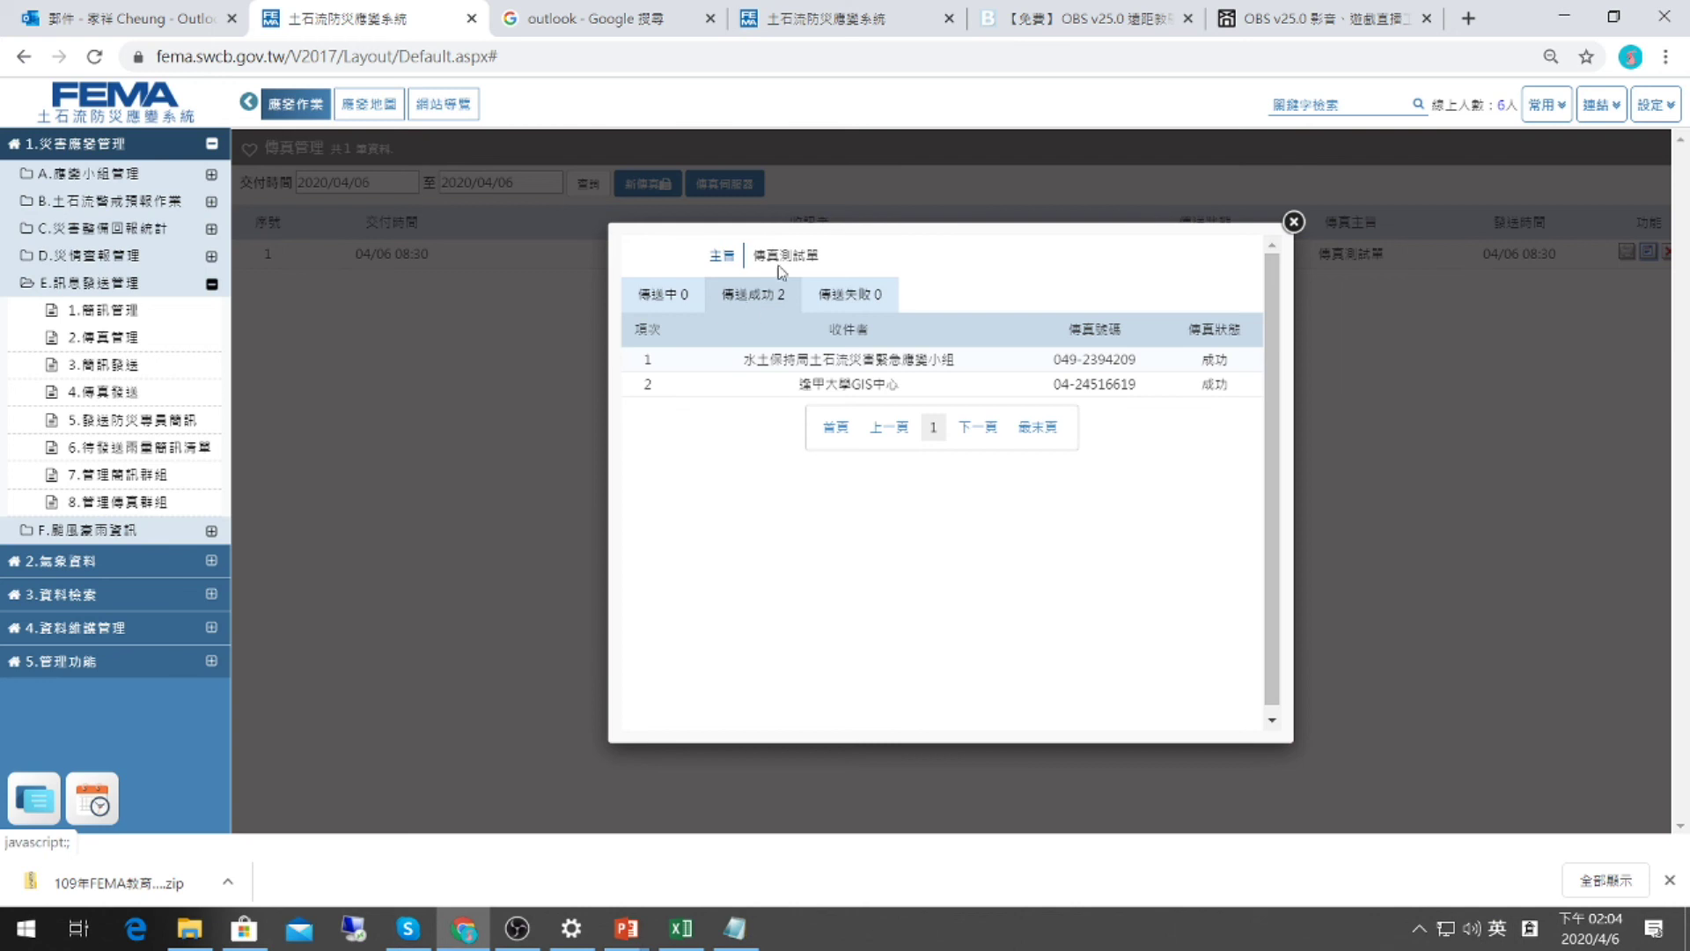
{"action": "left_click", "coordinate": [834, 303]}
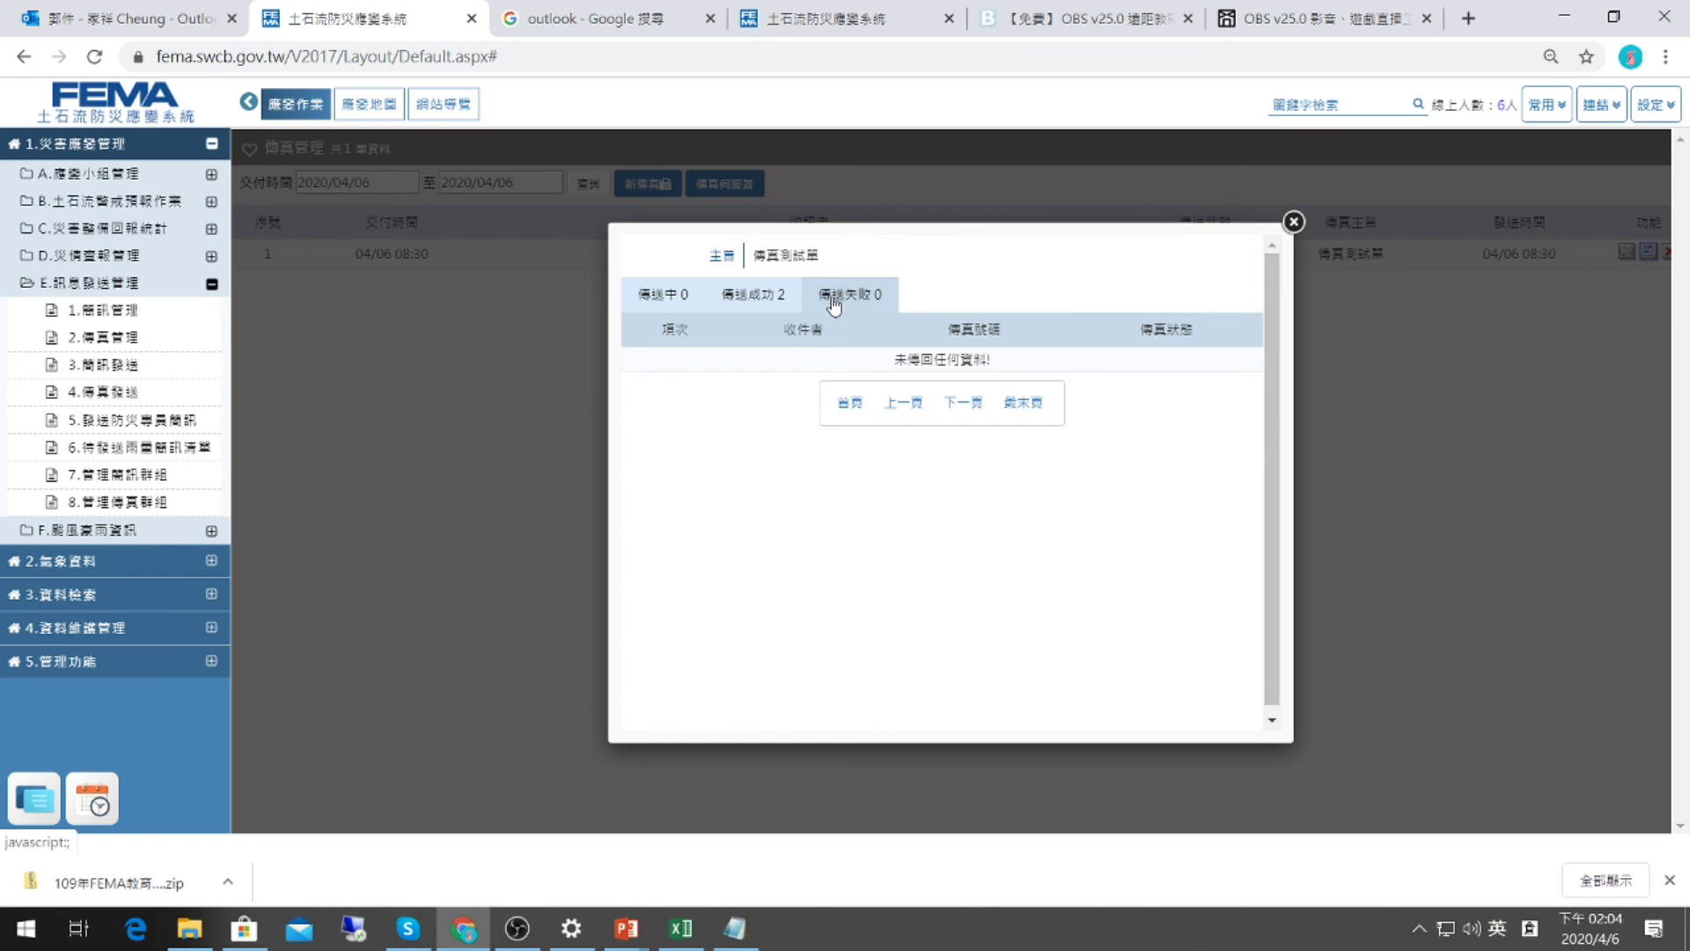
{"action": "left_click", "coordinate": [754, 294]}
{"action": "left_click", "coordinate": [880, 293]}
{"action": "left_click_drag", "start_coordinate": [902, 364], "coordinate": [1030, 366]}
{"action": "left_click", "coordinate": [1030, 366]}
{"action": "left_click", "coordinate": [1293, 221]}
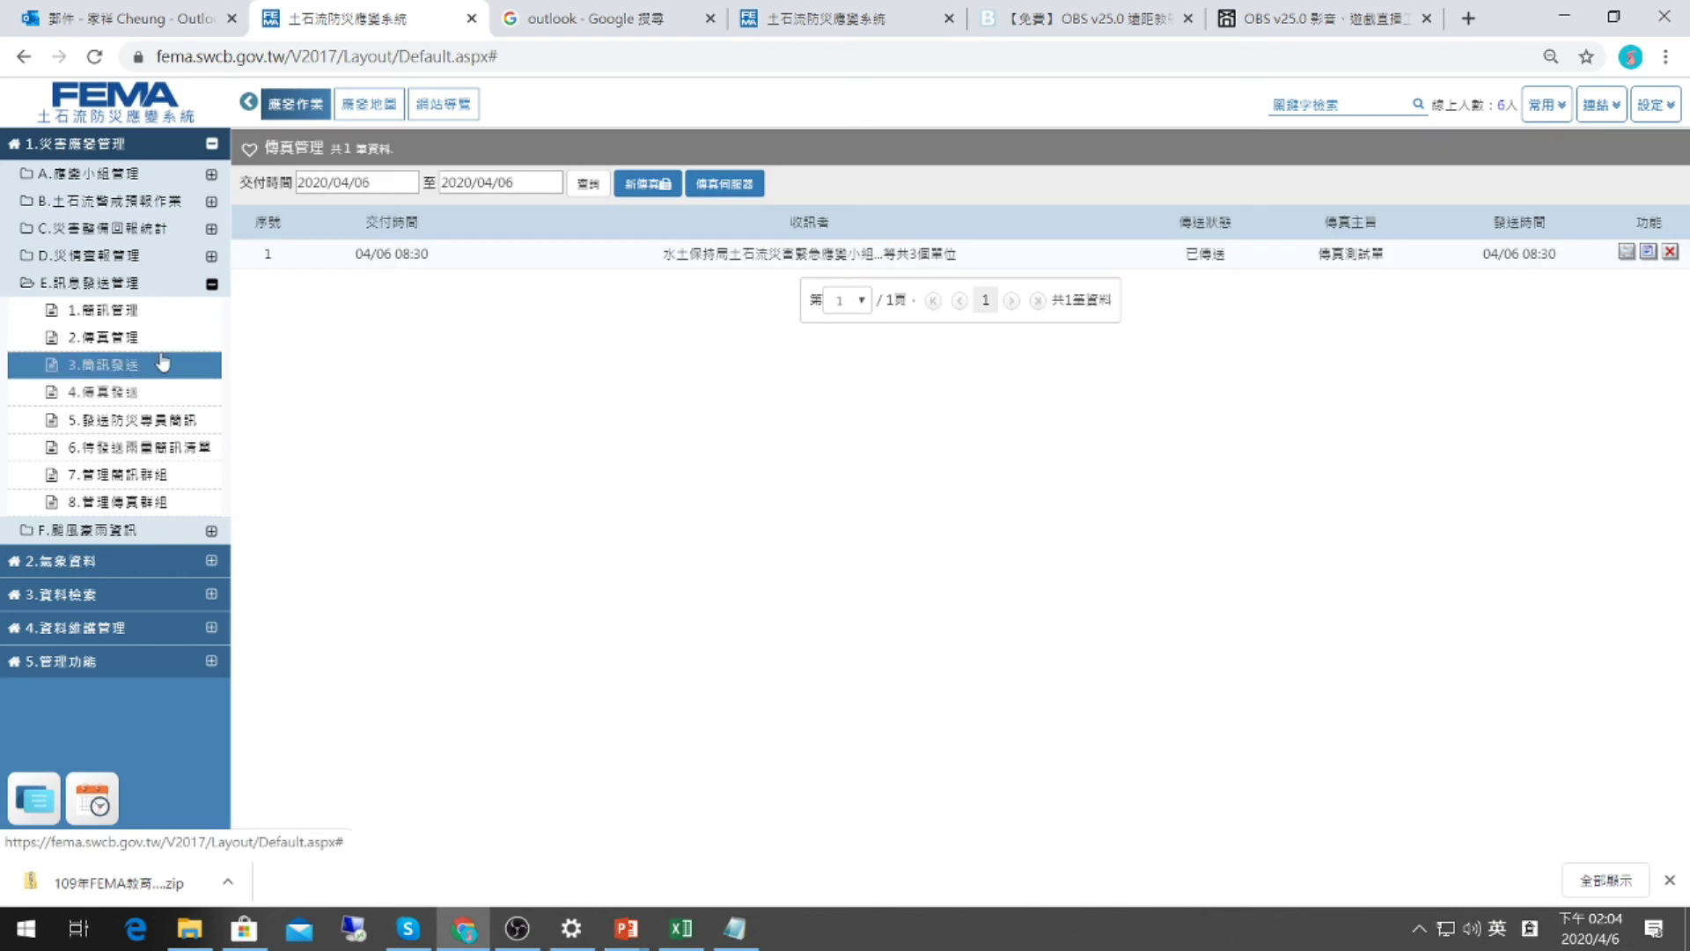
On the fax group page, discard a new-group draft and edit 直轄市、縣(市)政府應變中心's members.
{"action": "left_click", "coordinate": [147, 509]}
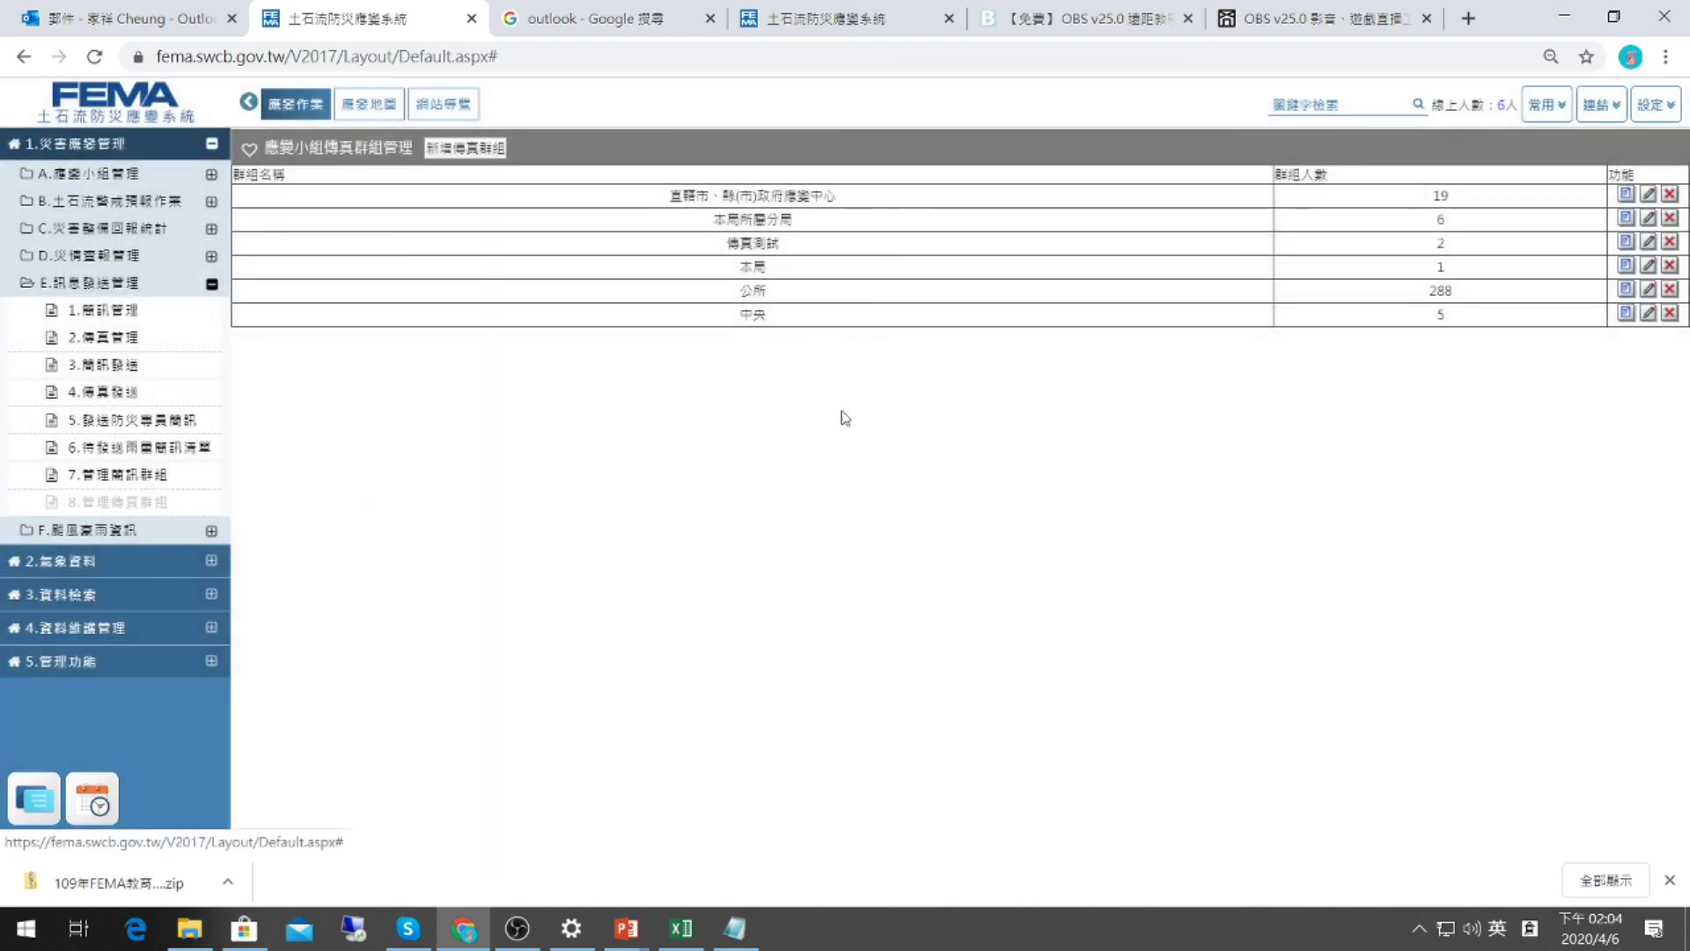
{"action": "left_click", "coordinate": [464, 151]}
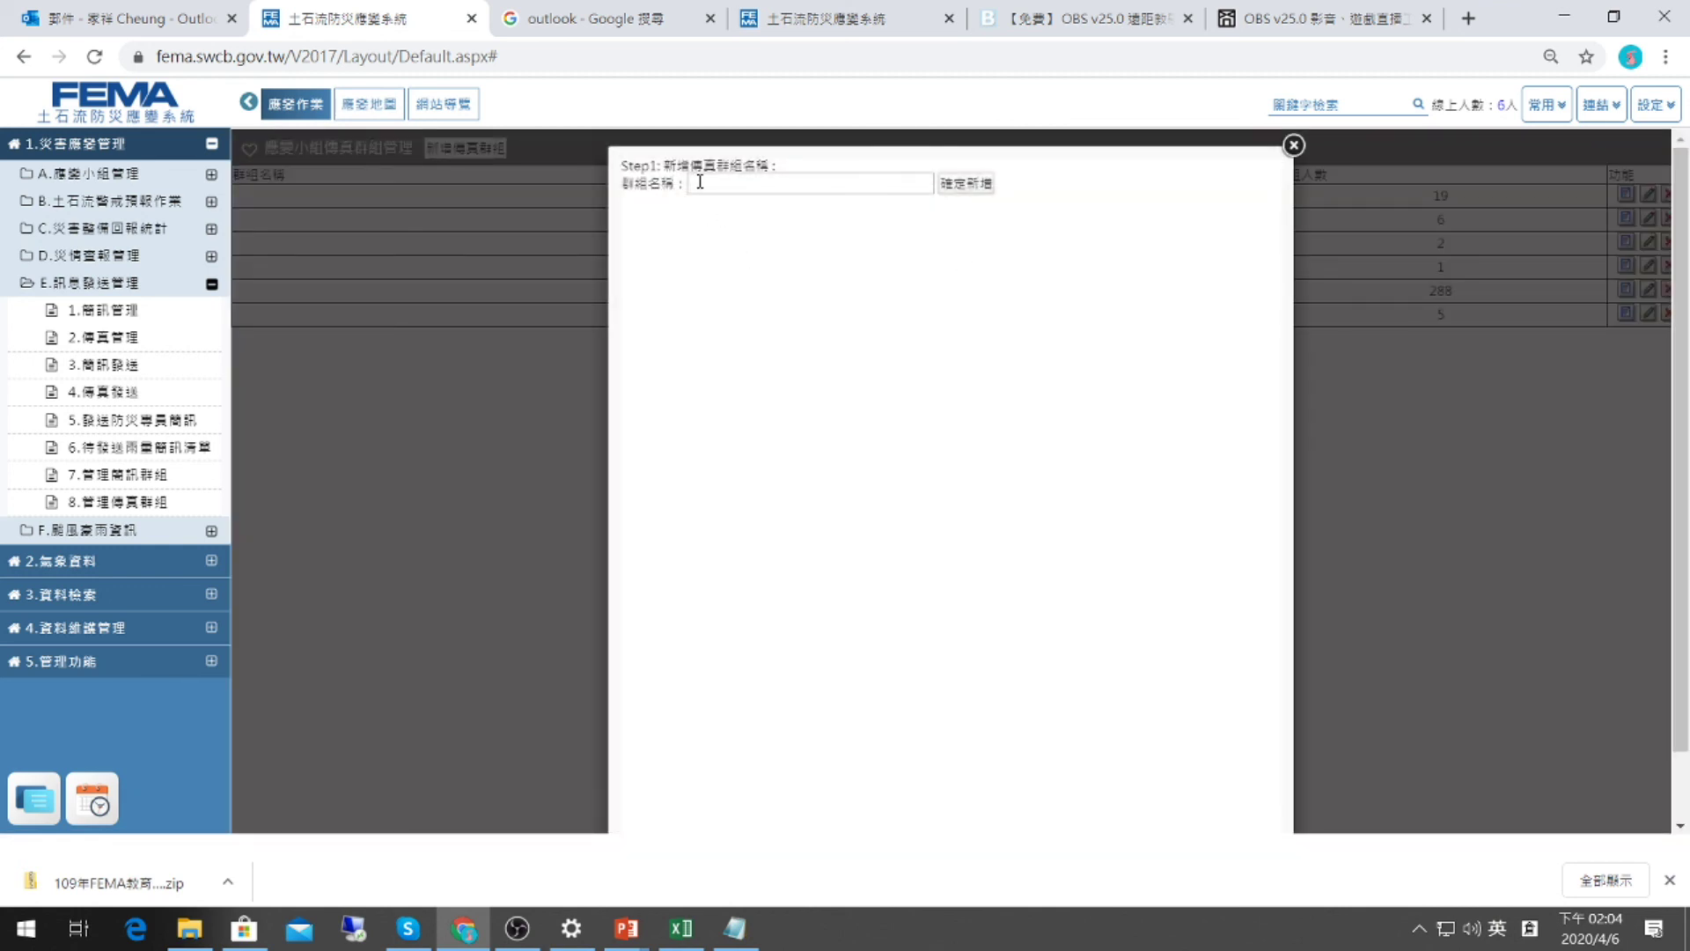
{"action": "left_click", "coordinate": [1294, 145]}
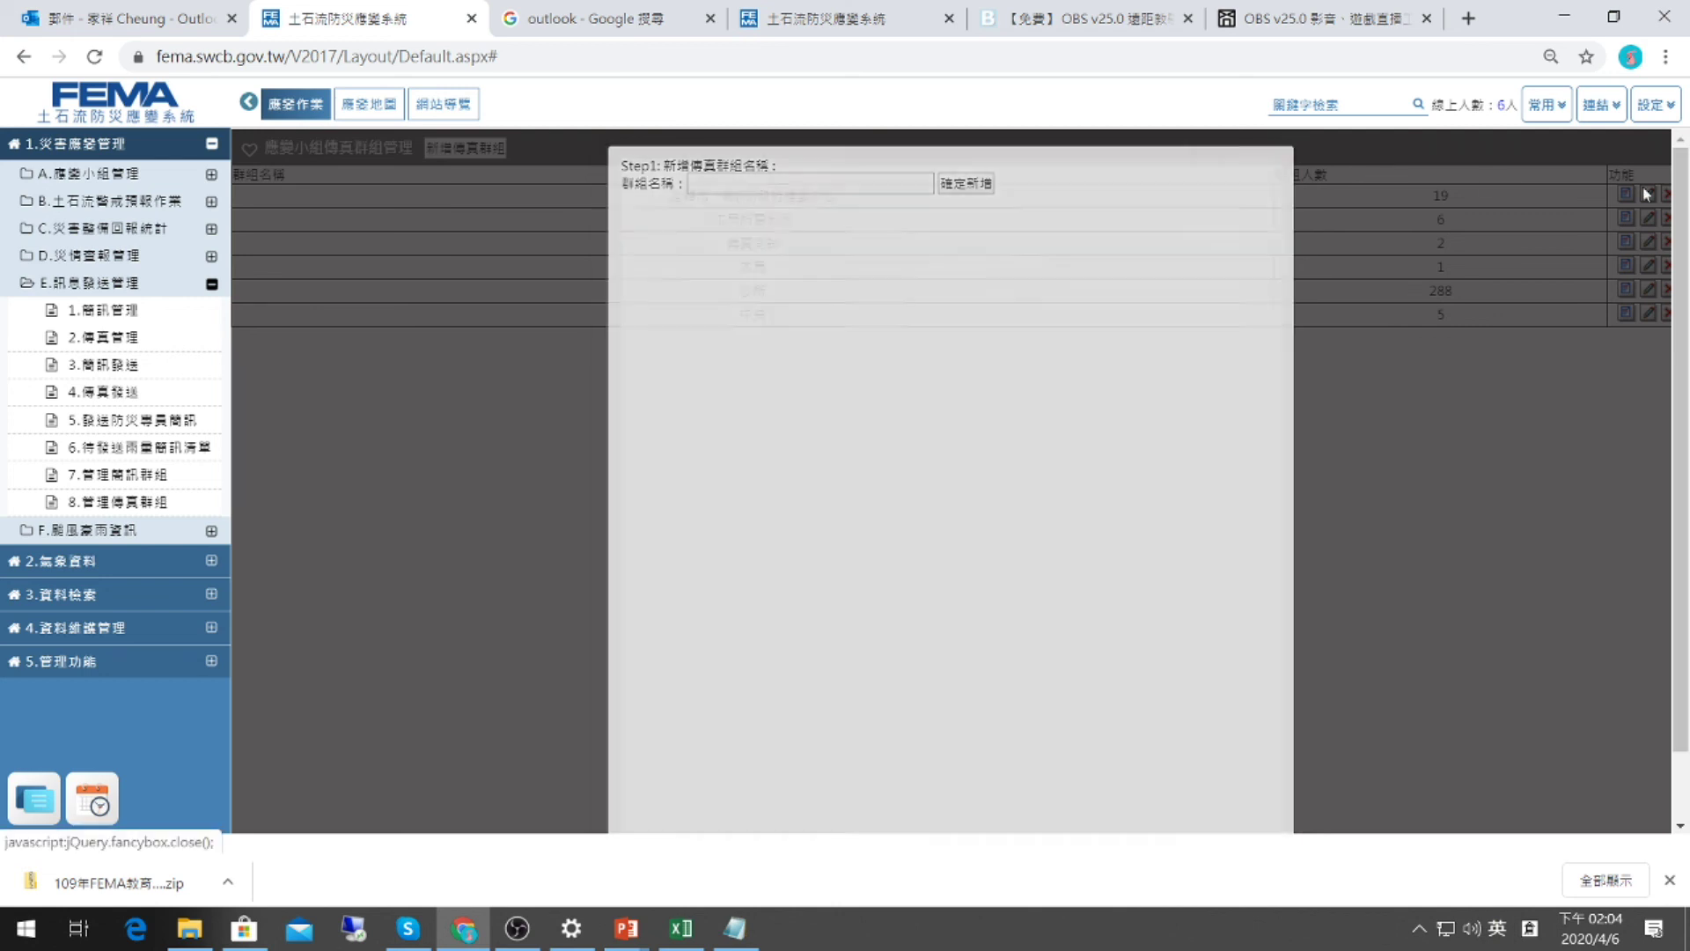
{"action": "left_click", "coordinate": [1647, 195]}
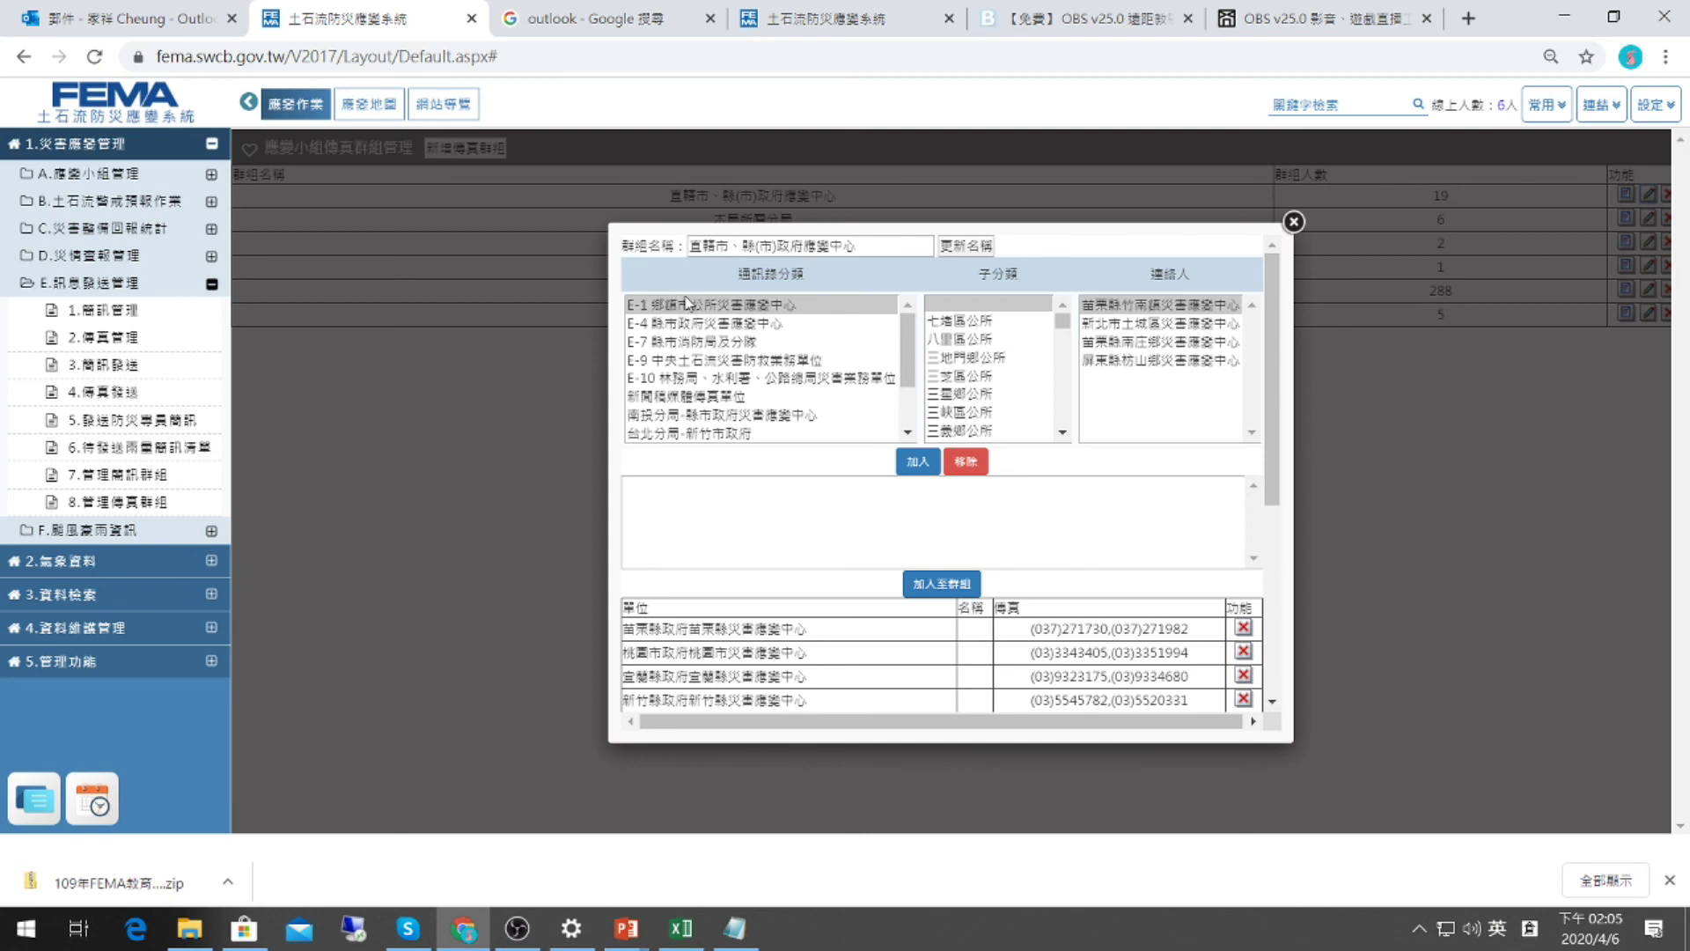
Stage 屏東縣災害應變中心 from E-4 › 屏東縣政府 as a candidate group member.
{"action": "left_click", "coordinate": [678, 324]}
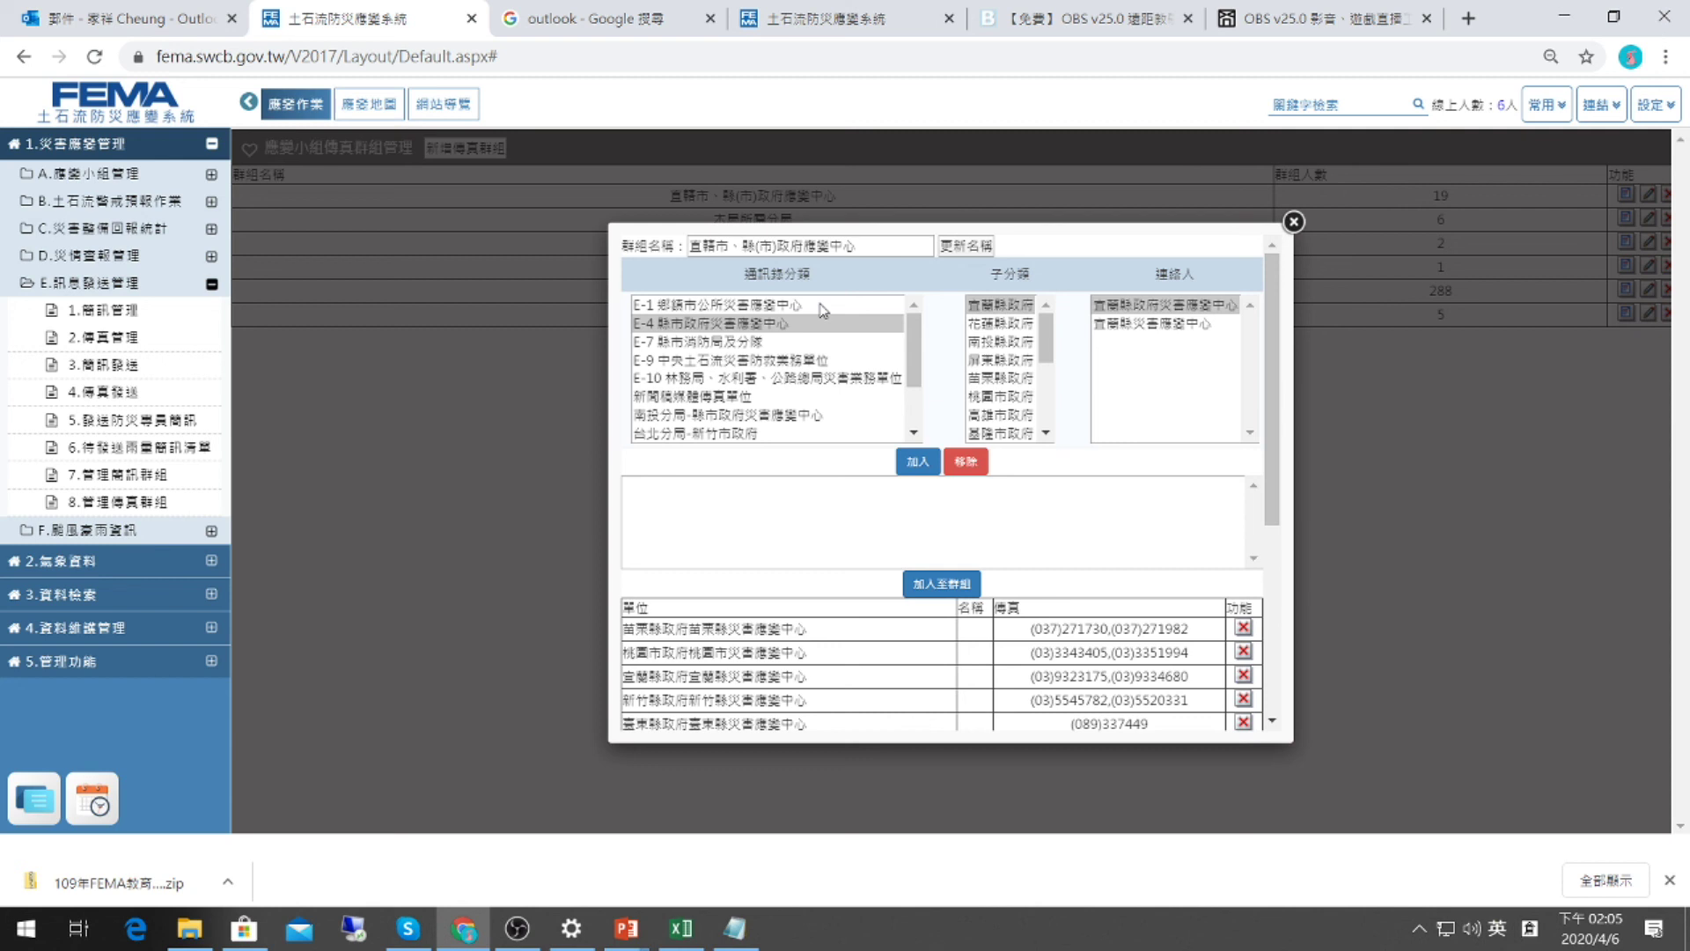
{"action": "left_click", "coordinate": [975, 361]}
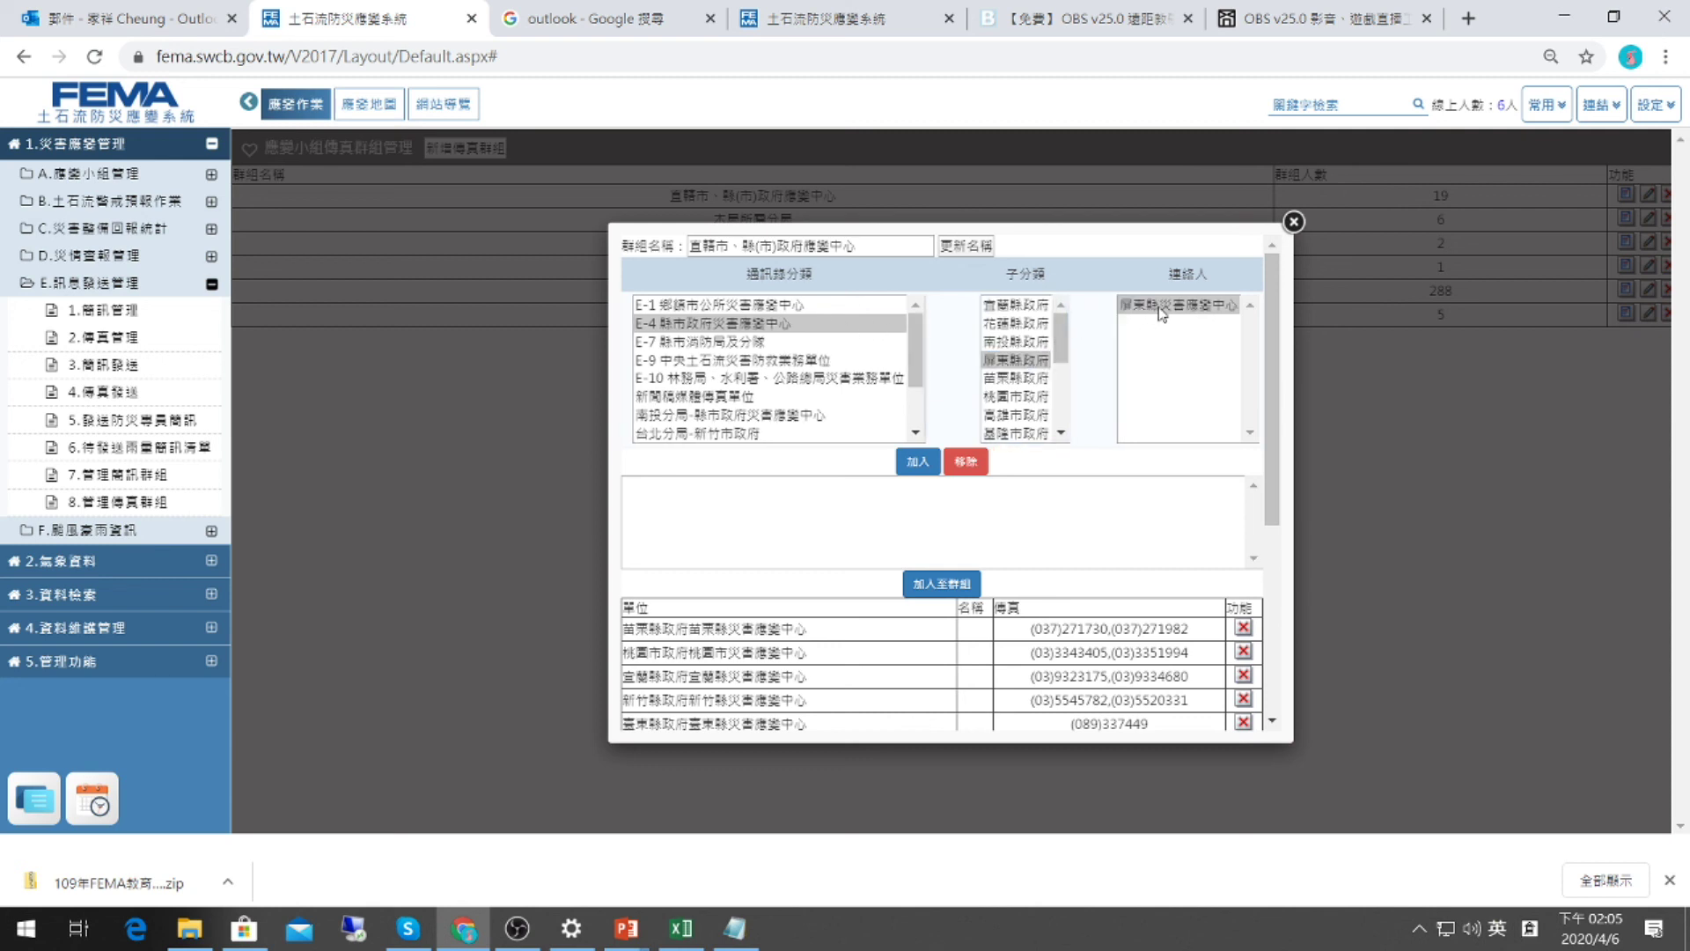
{"action": "left_click", "coordinate": [1162, 306]}
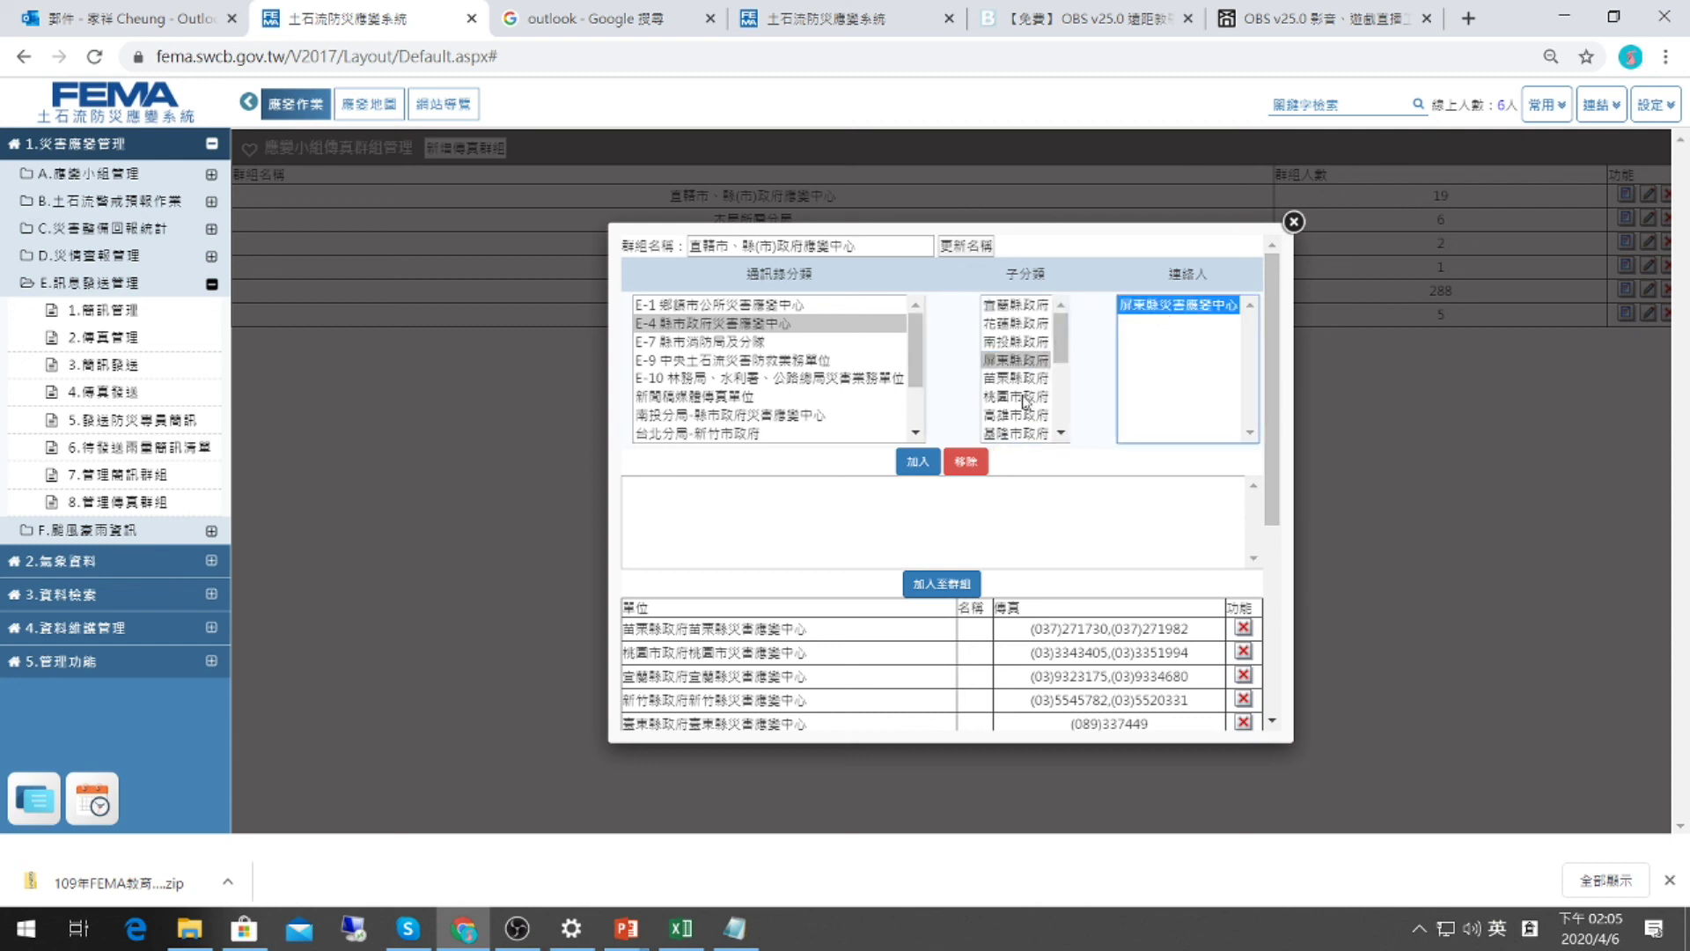
{"action": "left_click", "coordinate": [912, 466]}
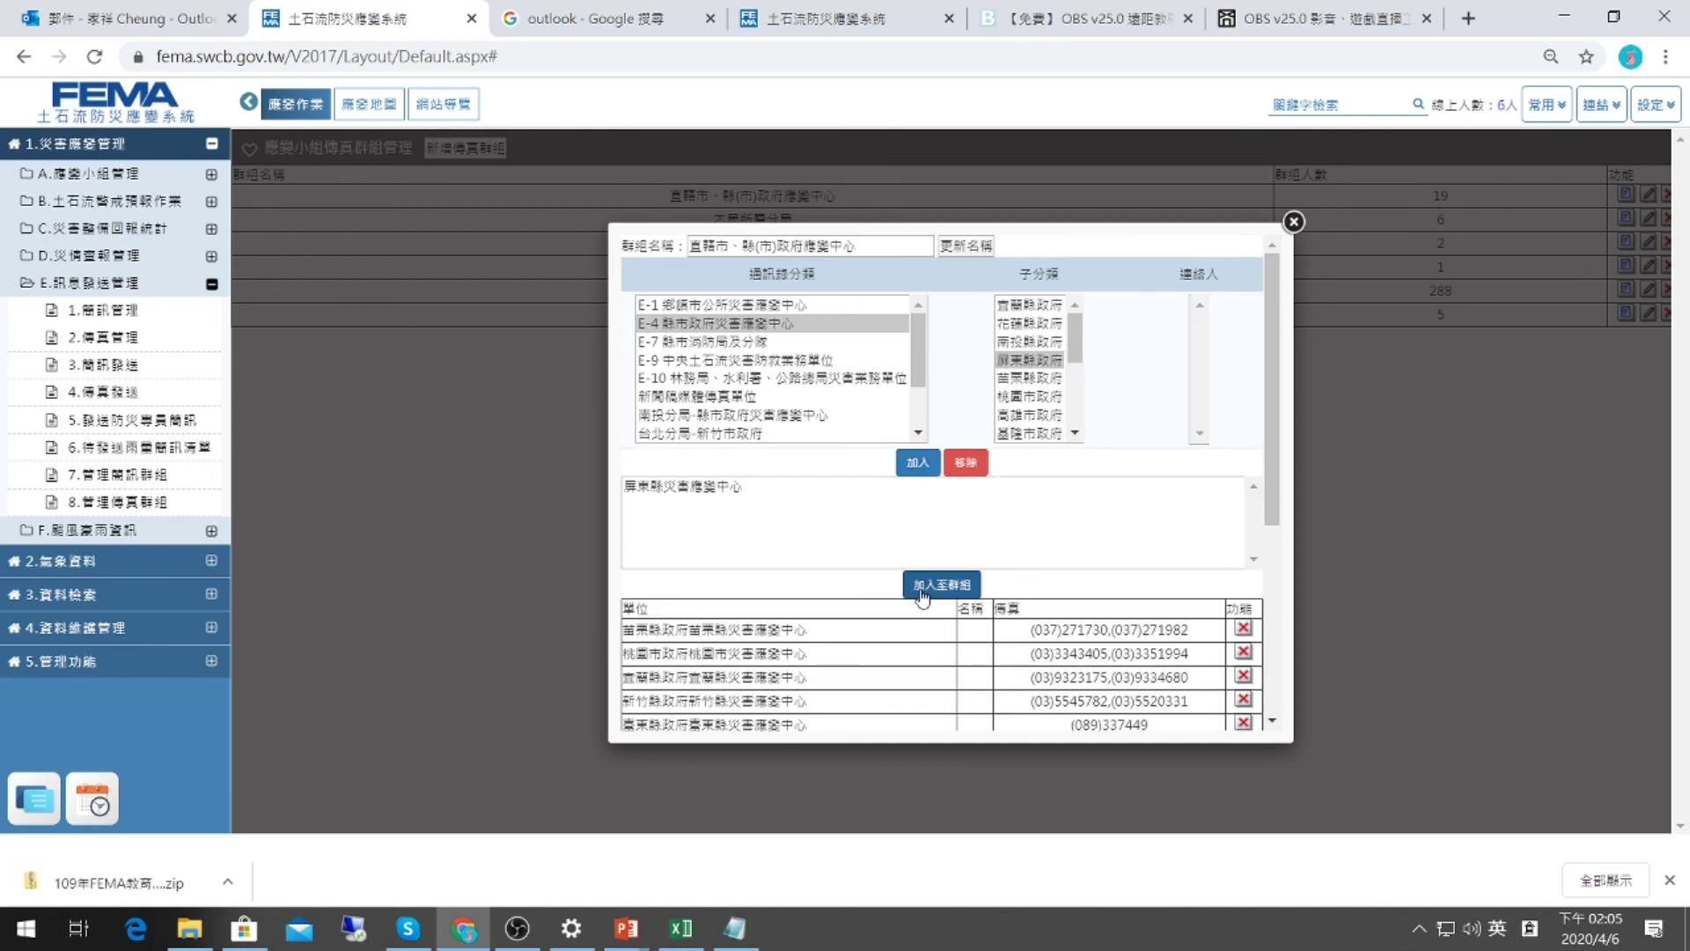
Scroll through the group's member fax numbers, then close the group editor.
{"action": "scroll", "coordinate": [952, 590], "scroll_direction": "down", "scroll_amount": 2}
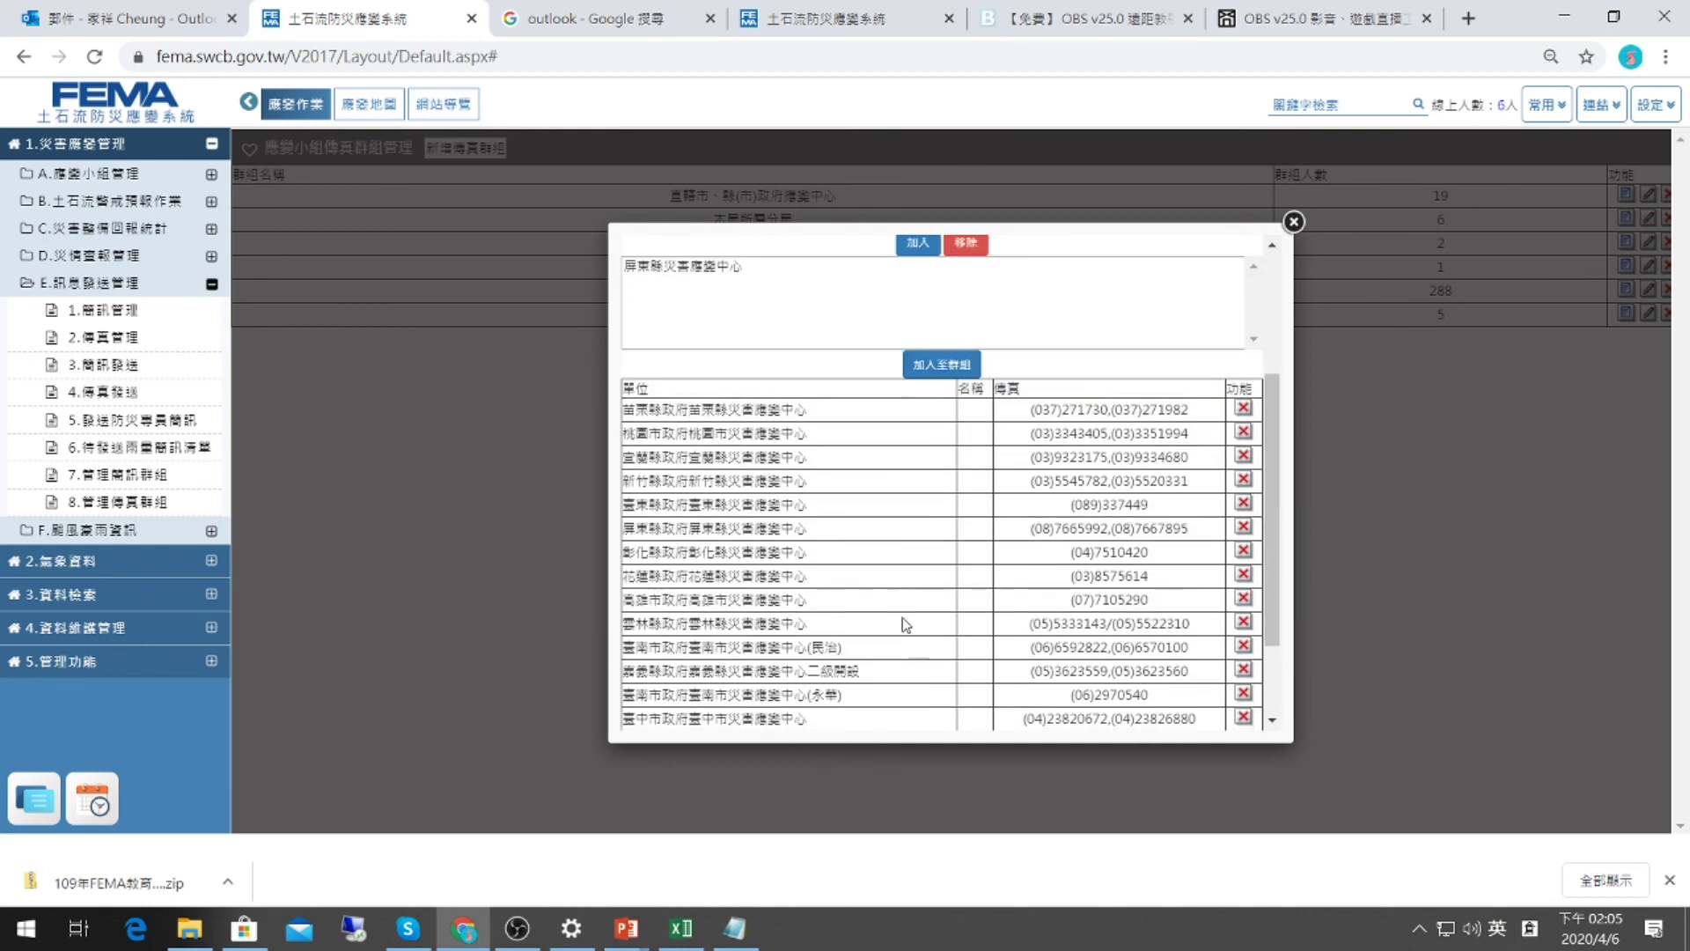
{"action": "scroll", "coordinate": [880, 537], "scroll_direction": "up", "scroll_amount": 2}
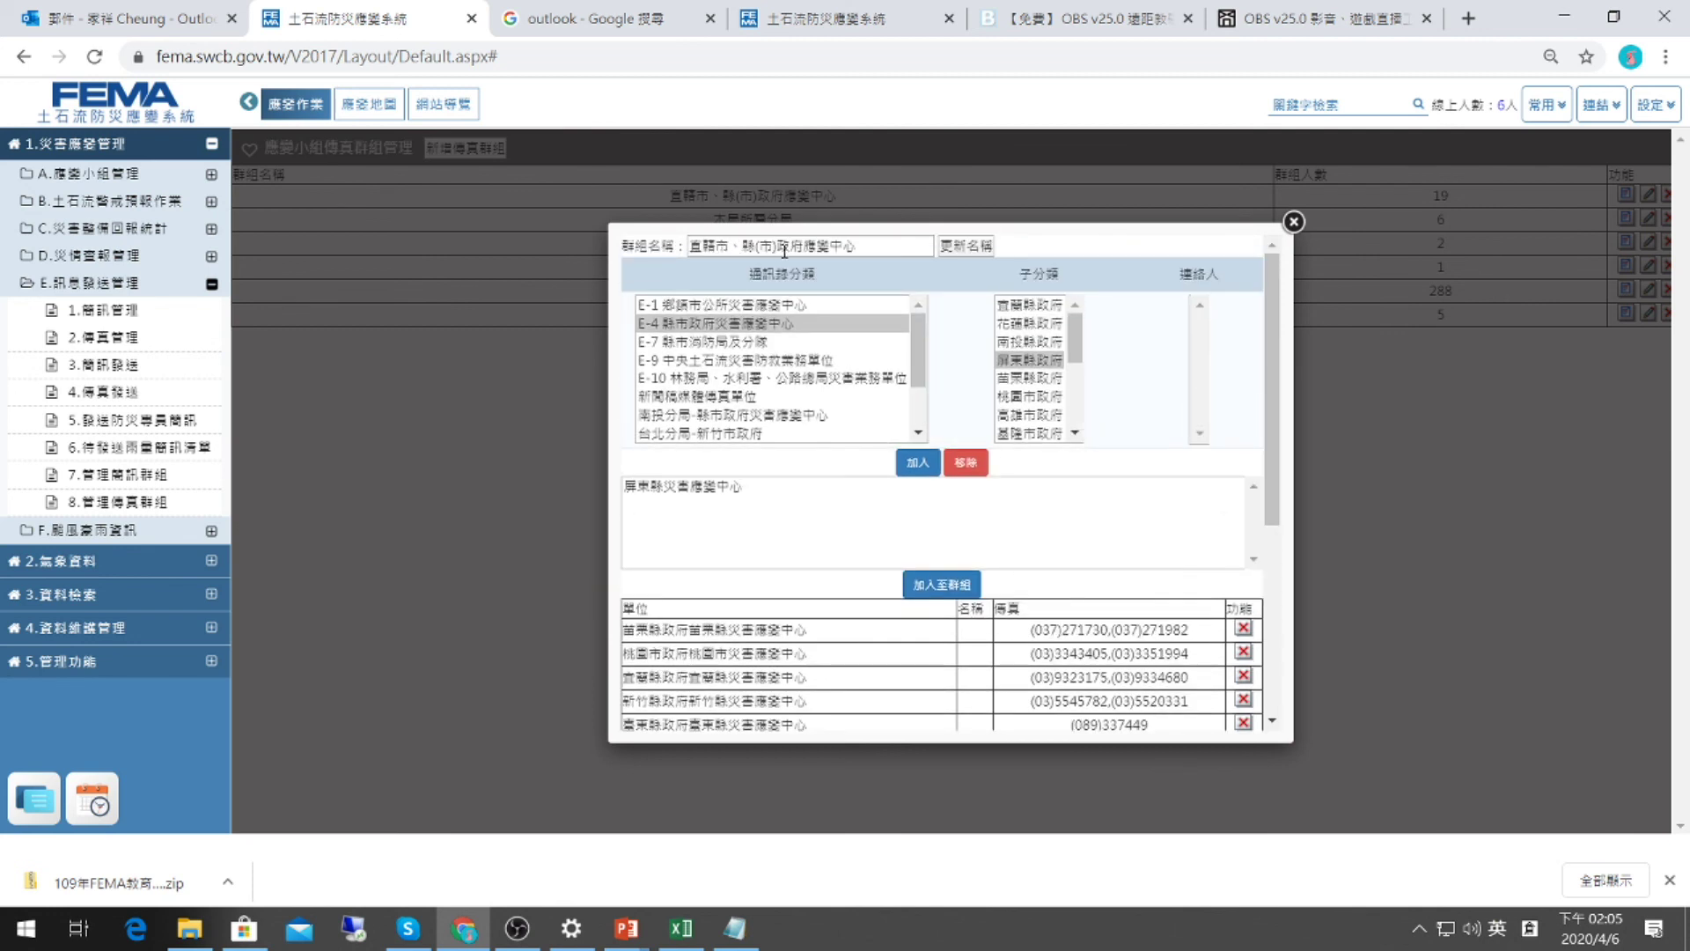
{"action": "scroll", "coordinate": [1039, 515], "scroll_direction": "down", "scroll_amount": 3}
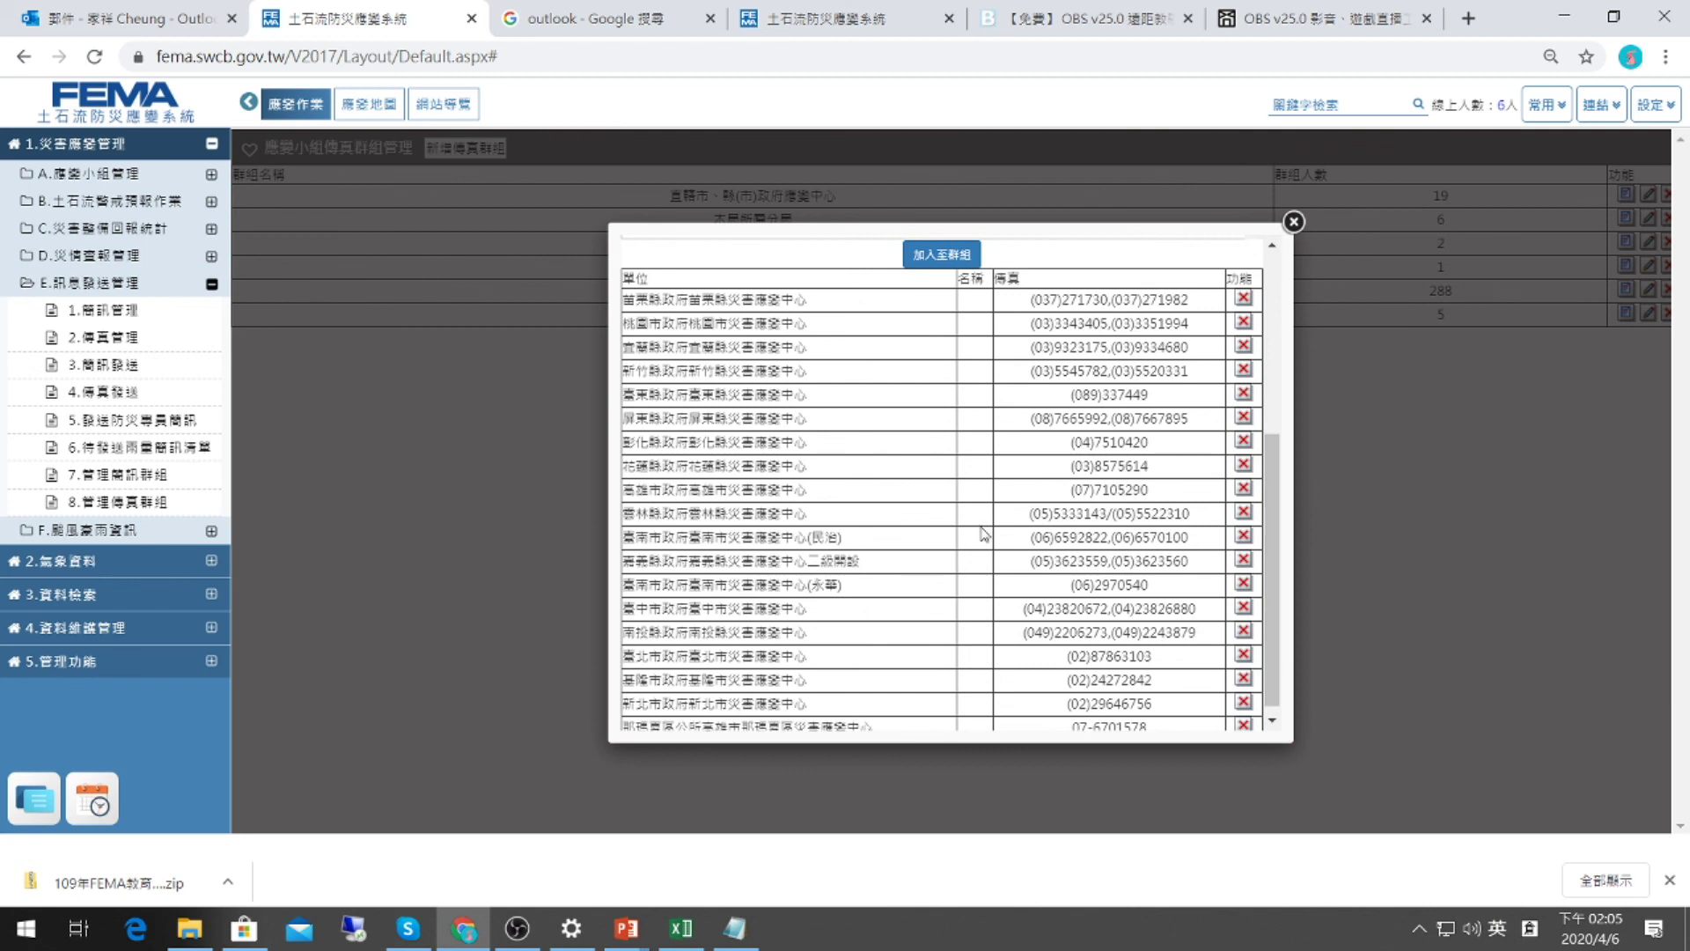
{"action": "scroll", "coordinate": [1154, 367], "scroll_direction": "up", "scroll_amount": 4}
{"action": "scroll", "coordinate": [1189, 414], "scroll_direction": "down", "scroll_amount": 5}
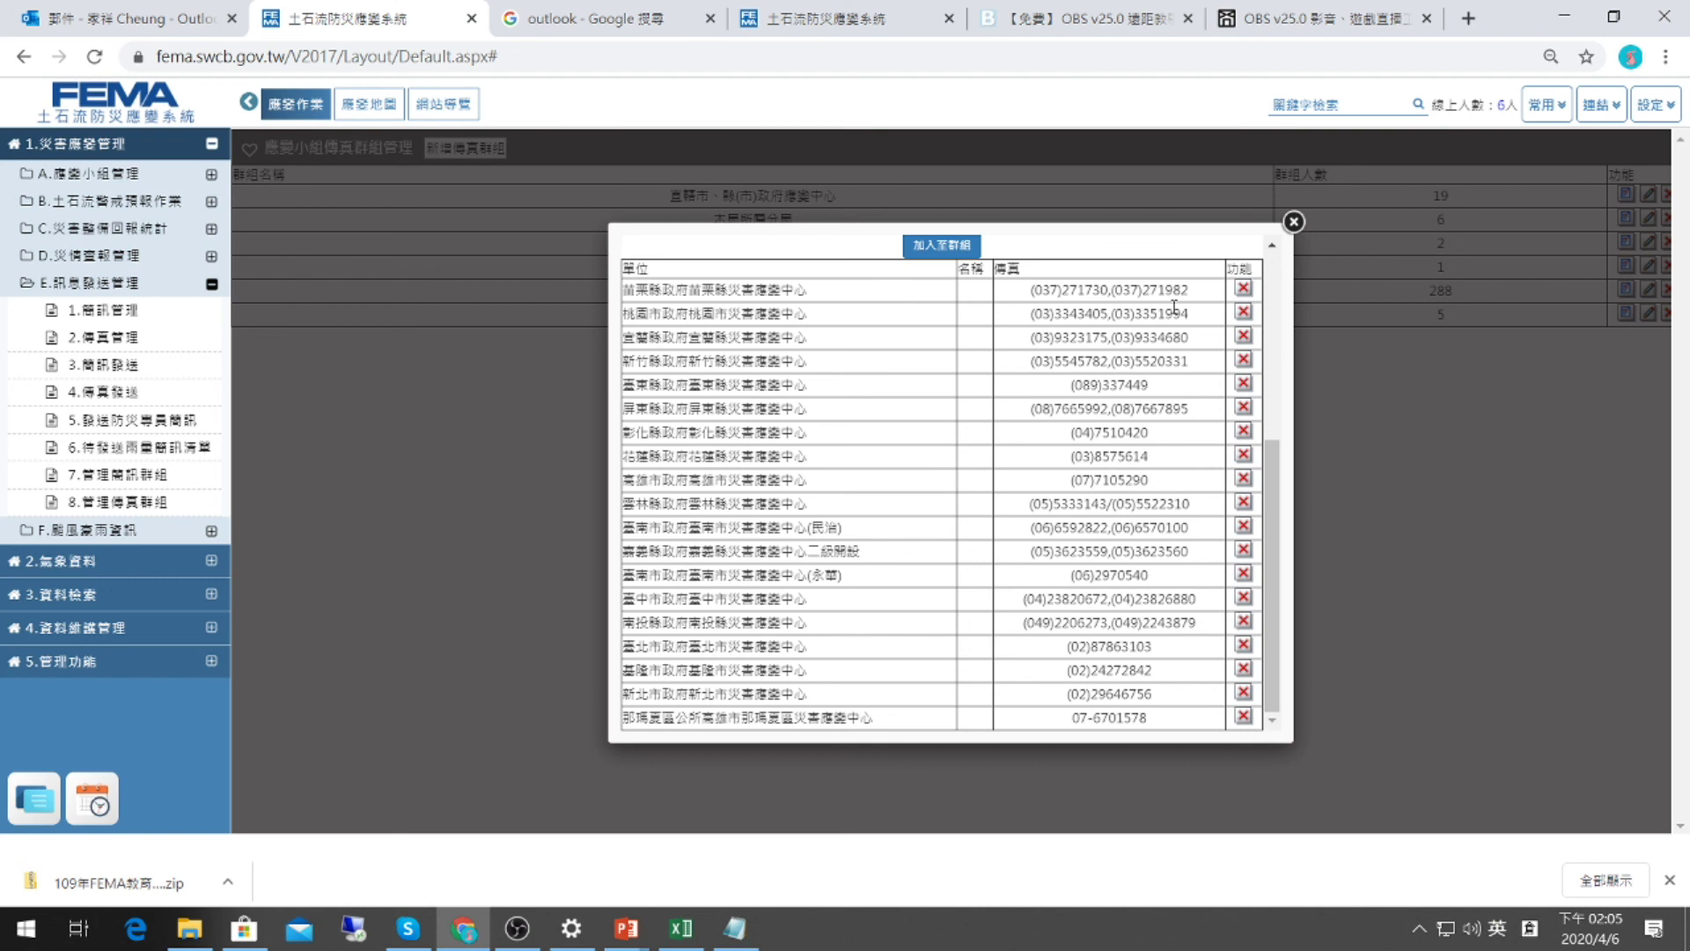
{"action": "left_click", "coordinate": [1293, 221]}
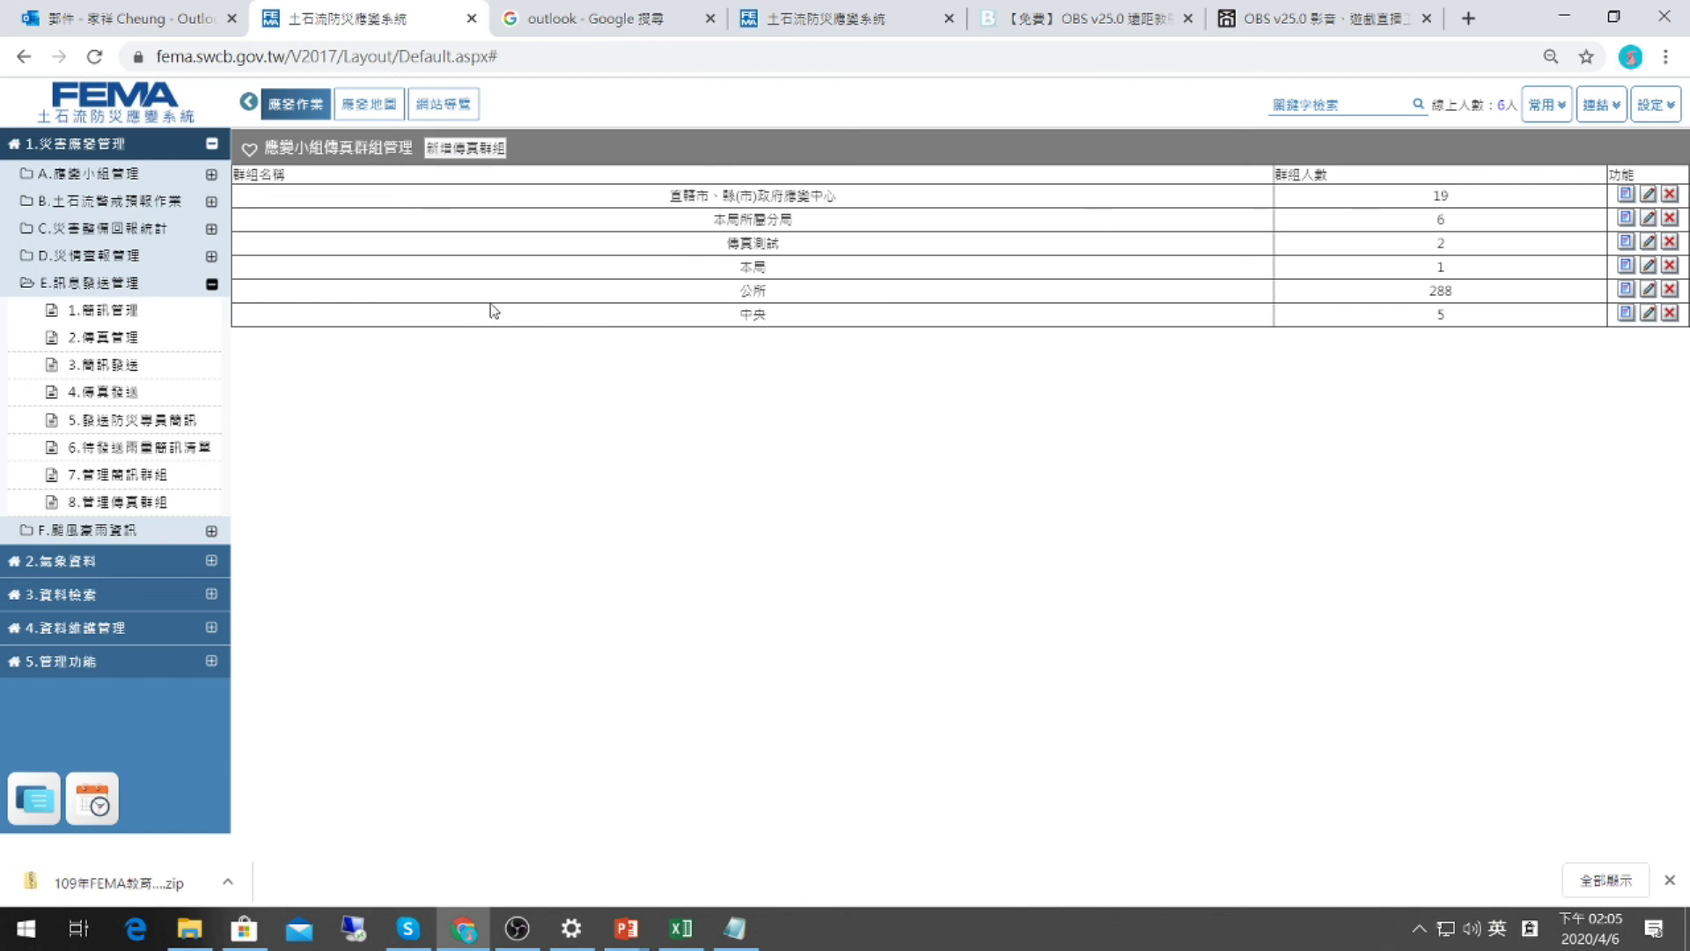
Export the 直轄市、縣(市)政府應變中心 contact list to excel.xls.xls with 匯出EXCEL.
{"action": "left_click", "coordinate": [1627, 194]}
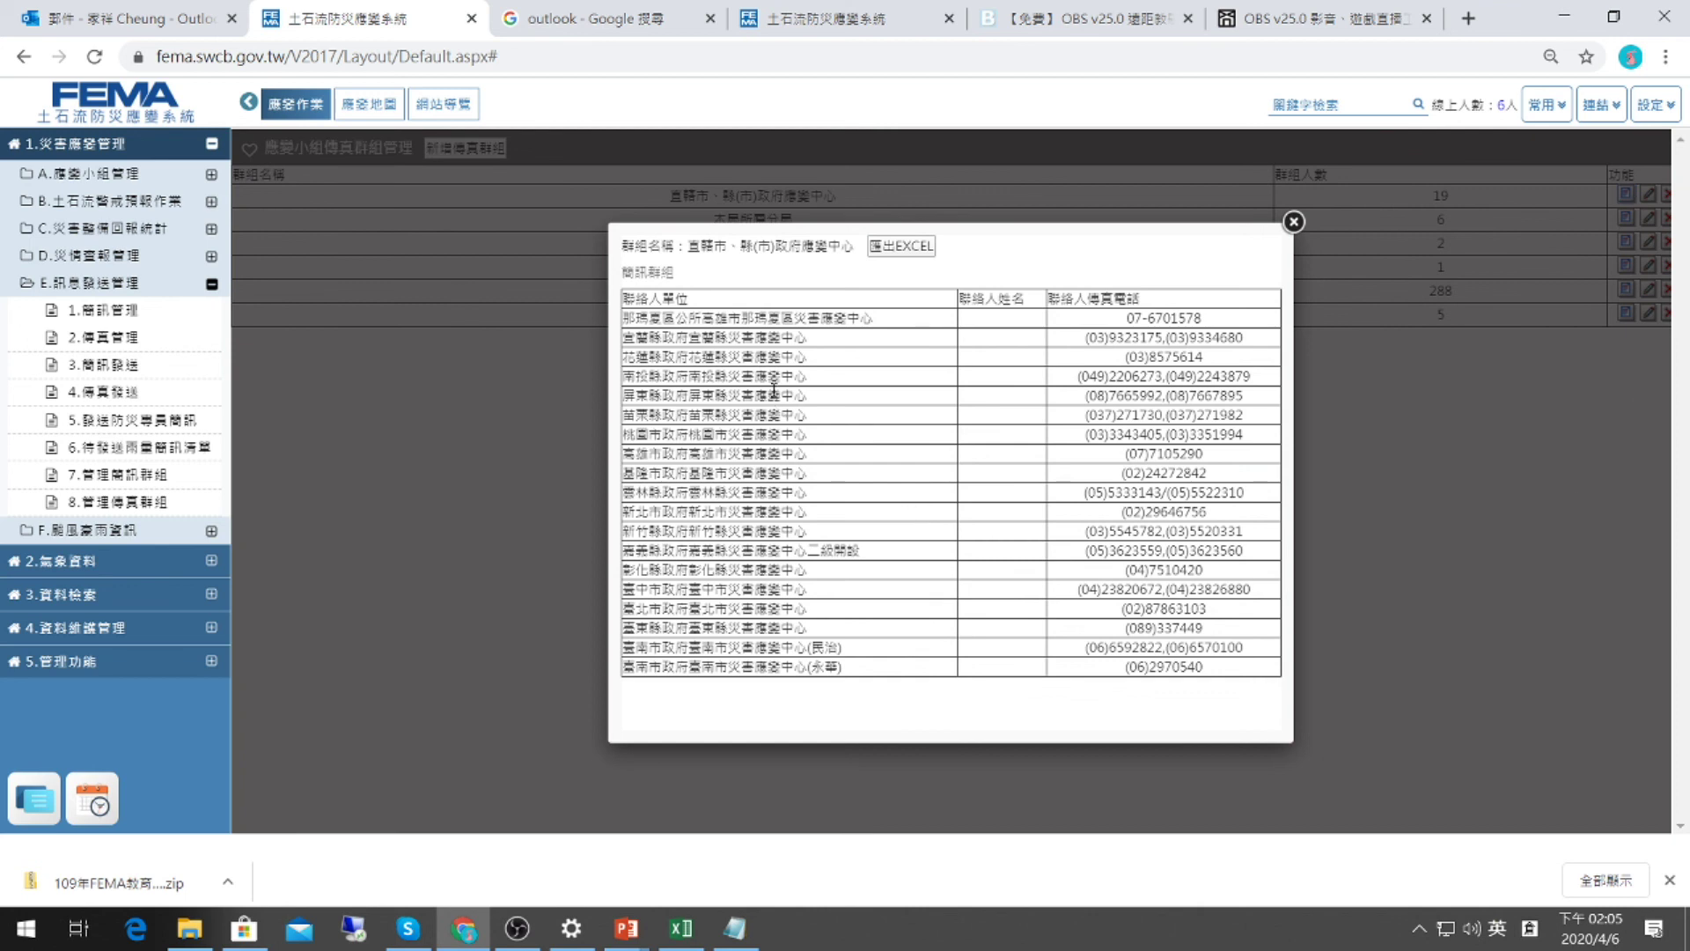
{"action": "left_click", "coordinate": [1290, 221]}
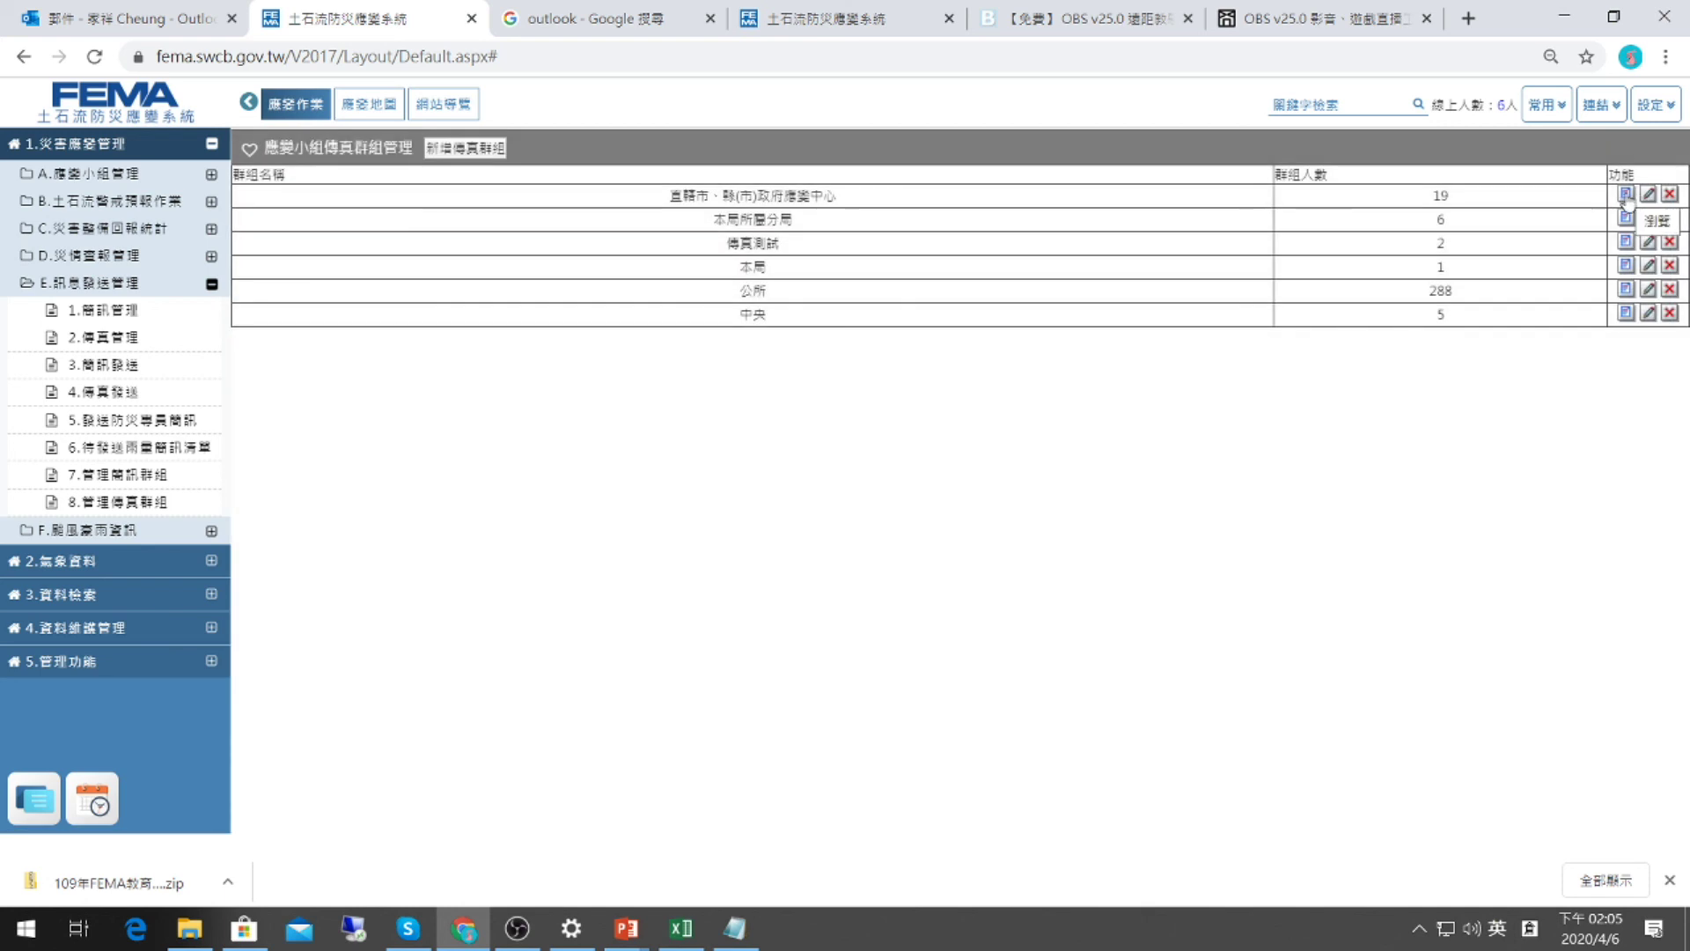
{"action": "left_click", "coordinate": [1626, 194]}
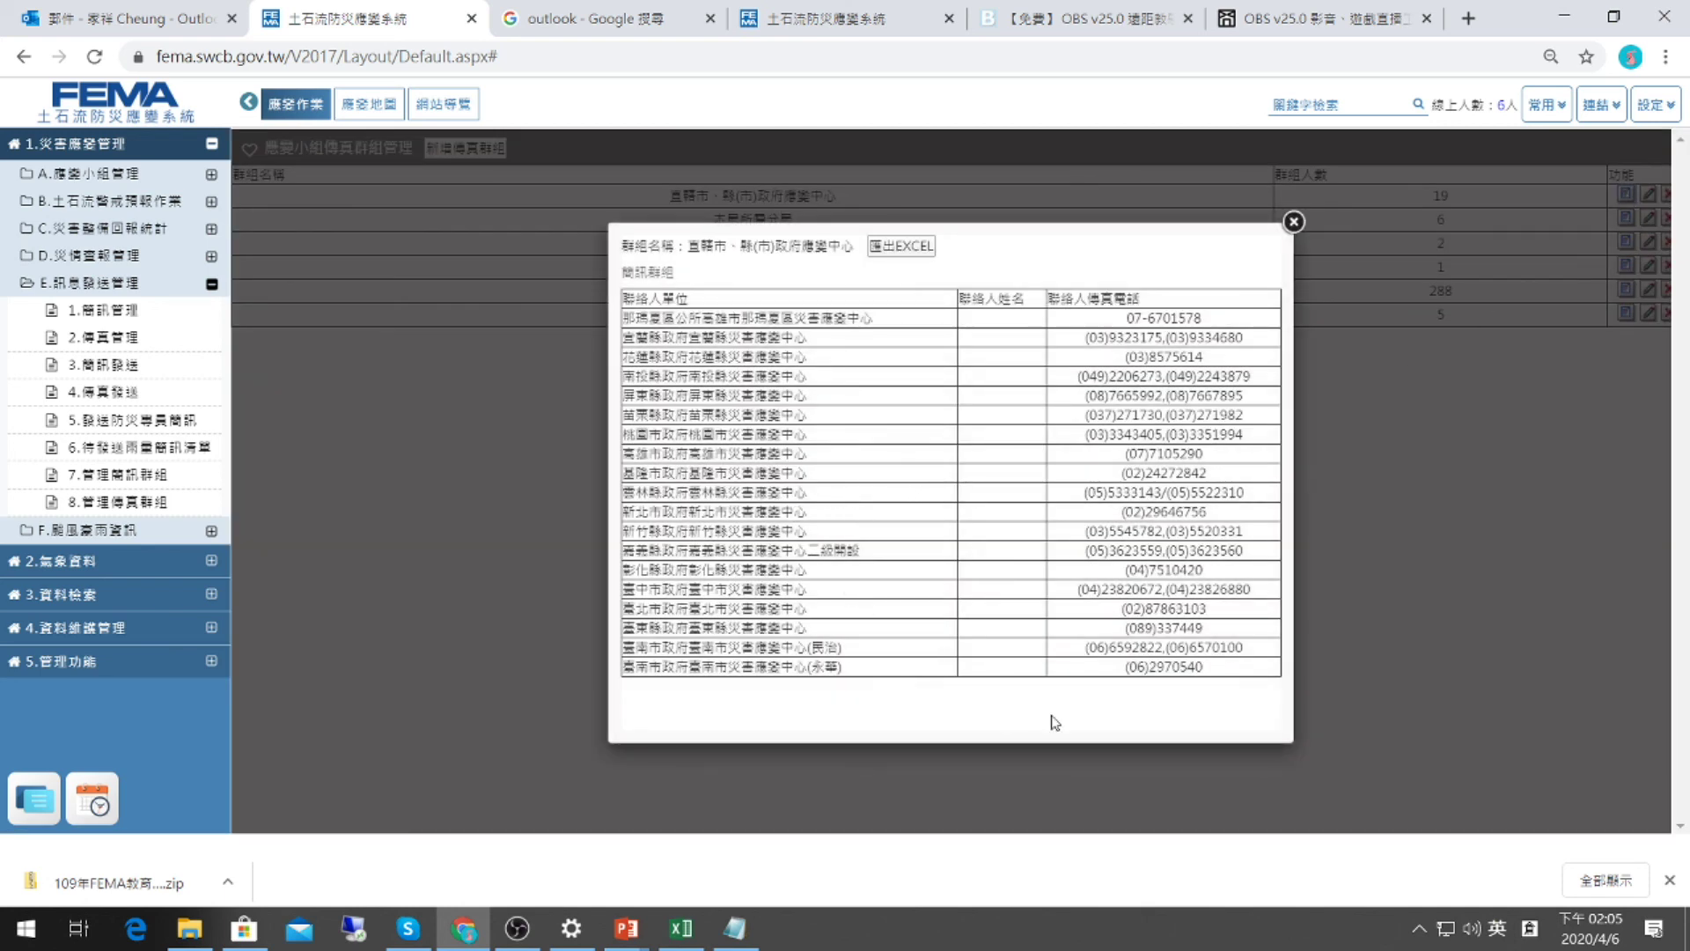
{"action": "left_click", "coordinate": [904, 251]}
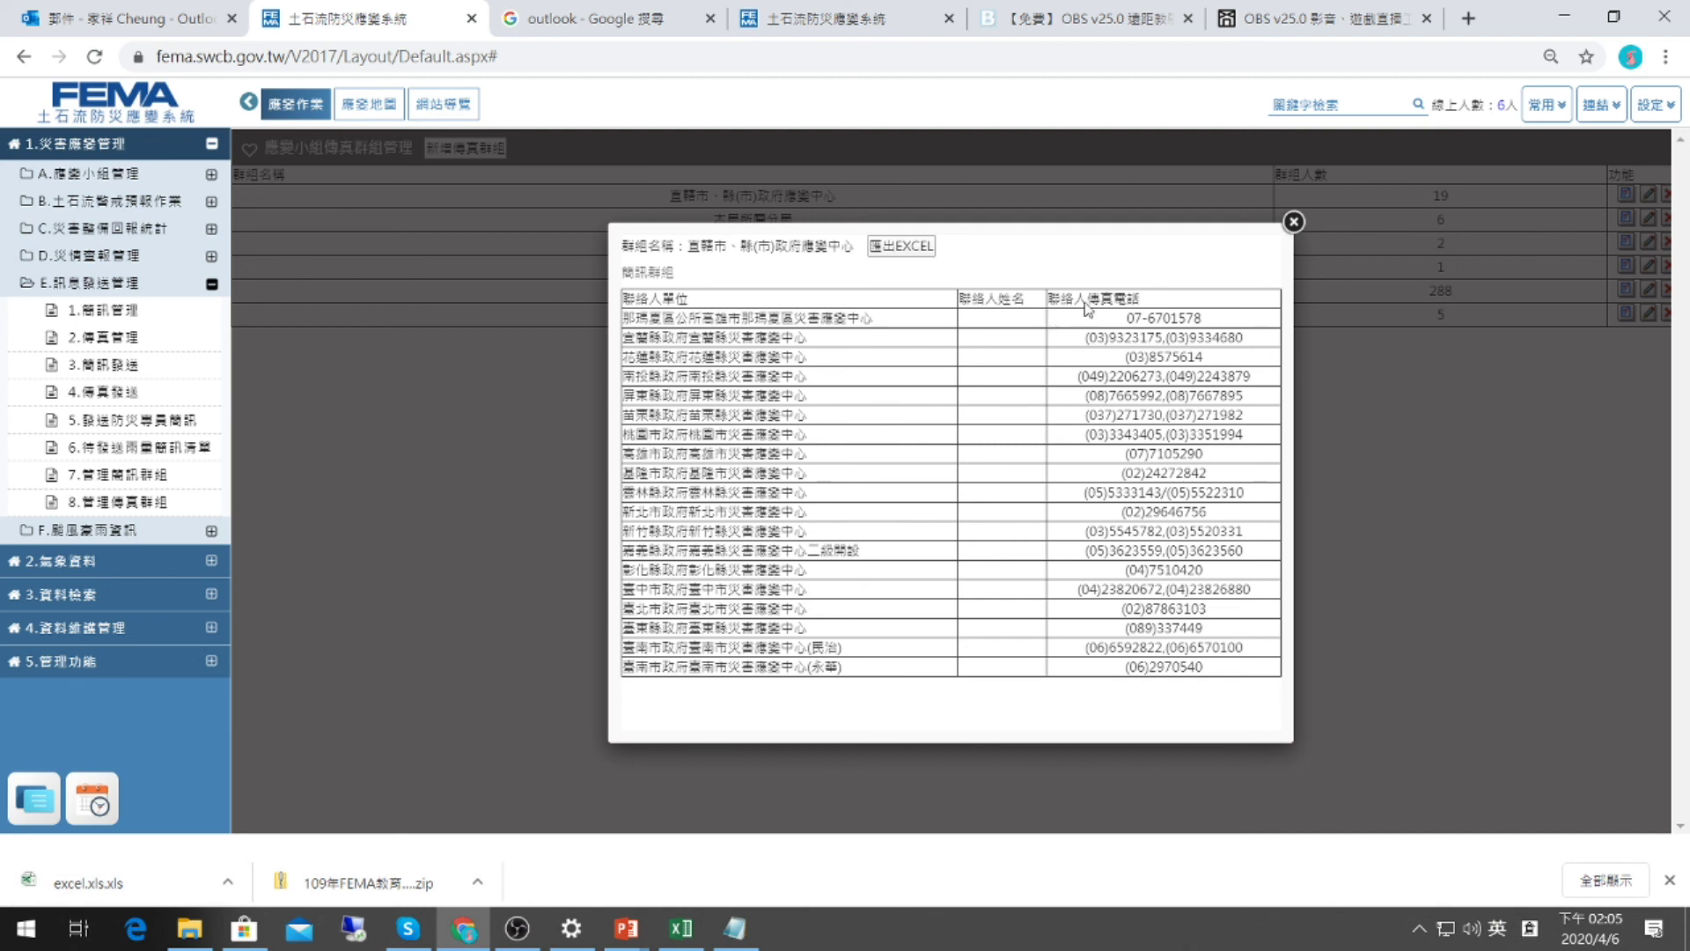
{"action": "left_click", "coordinate": [1293, 221]}
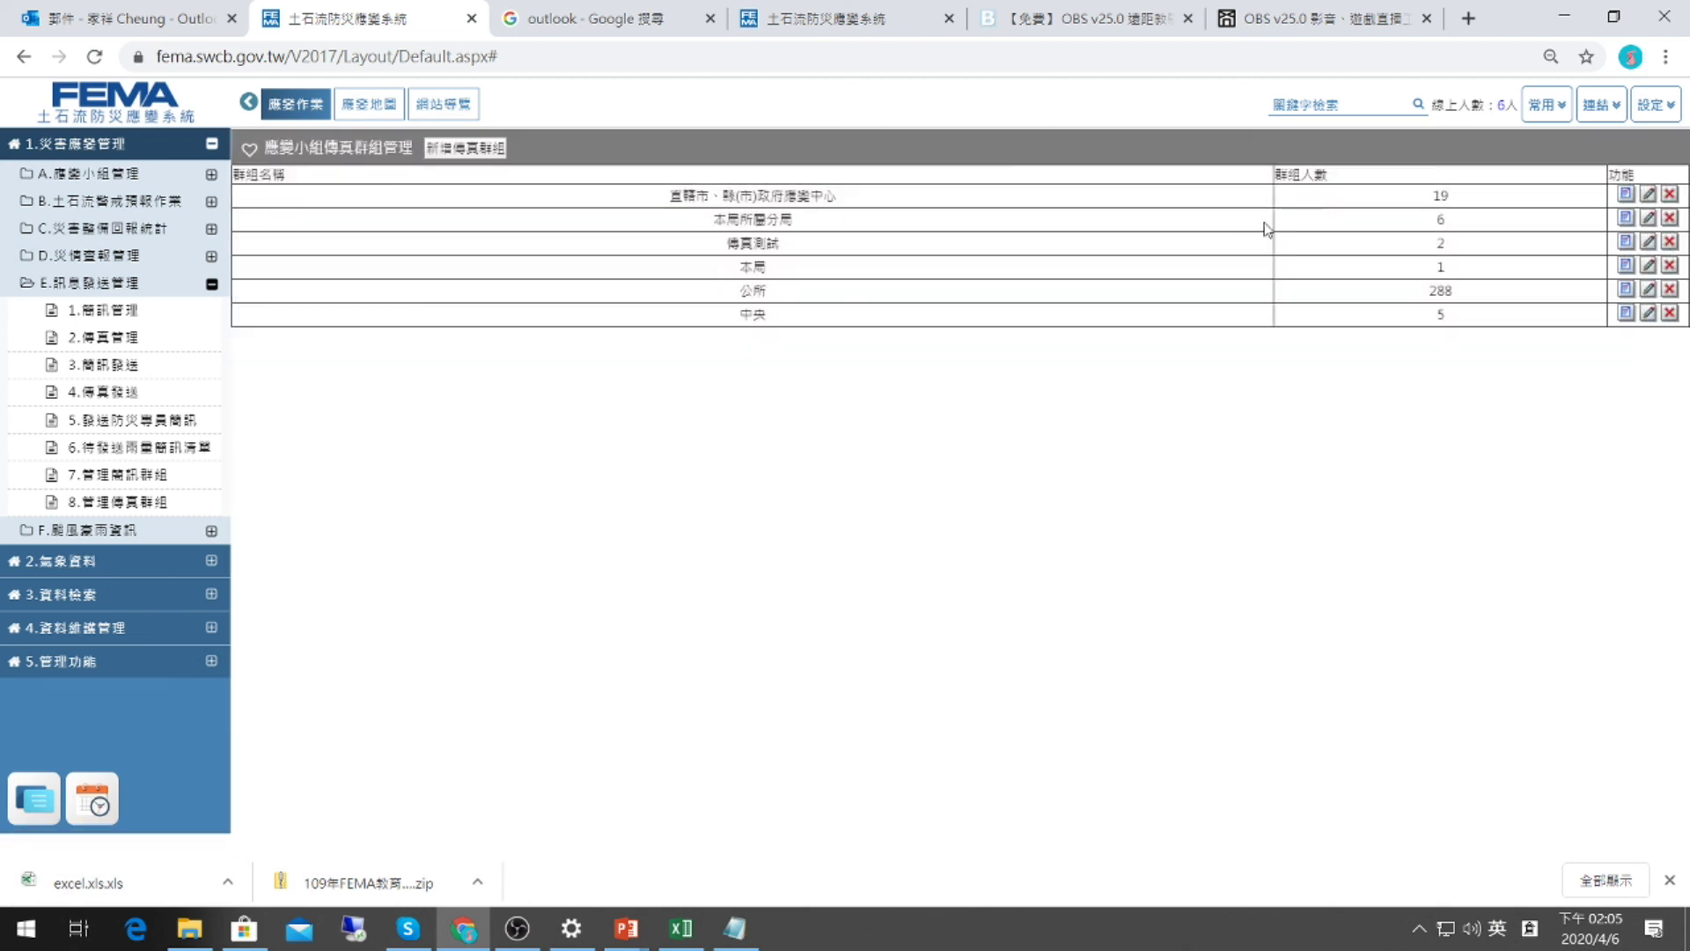